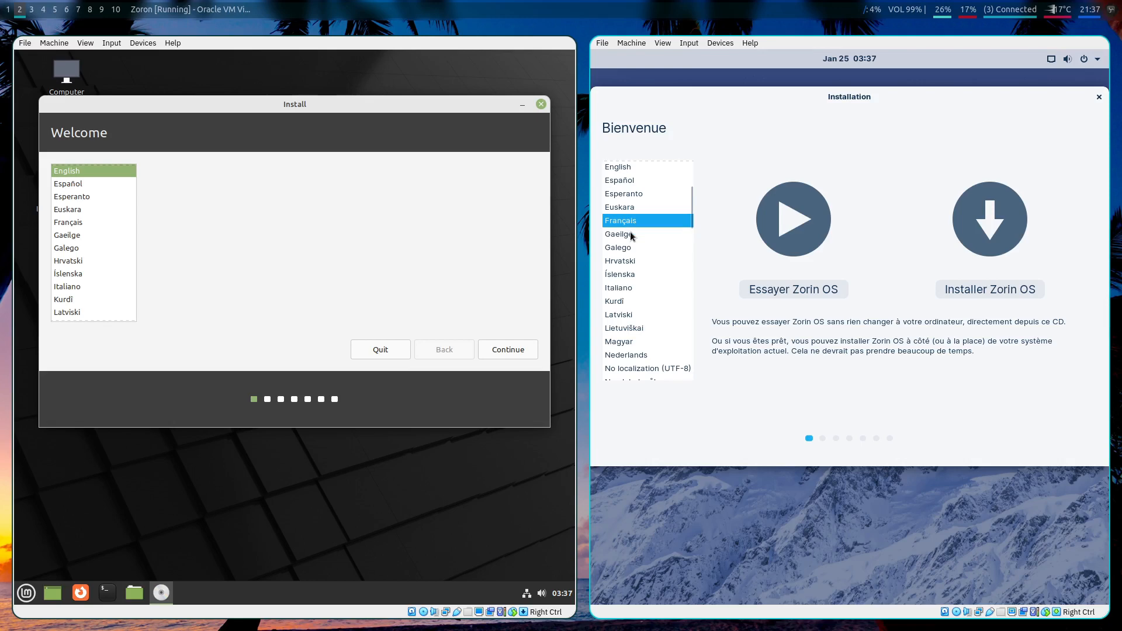
Preview the Zorin OS installer's welcome page in several languages, including Gaeilge, Français, Galego and Español
{"action": "left_click", "coordinate": [630, 231]}
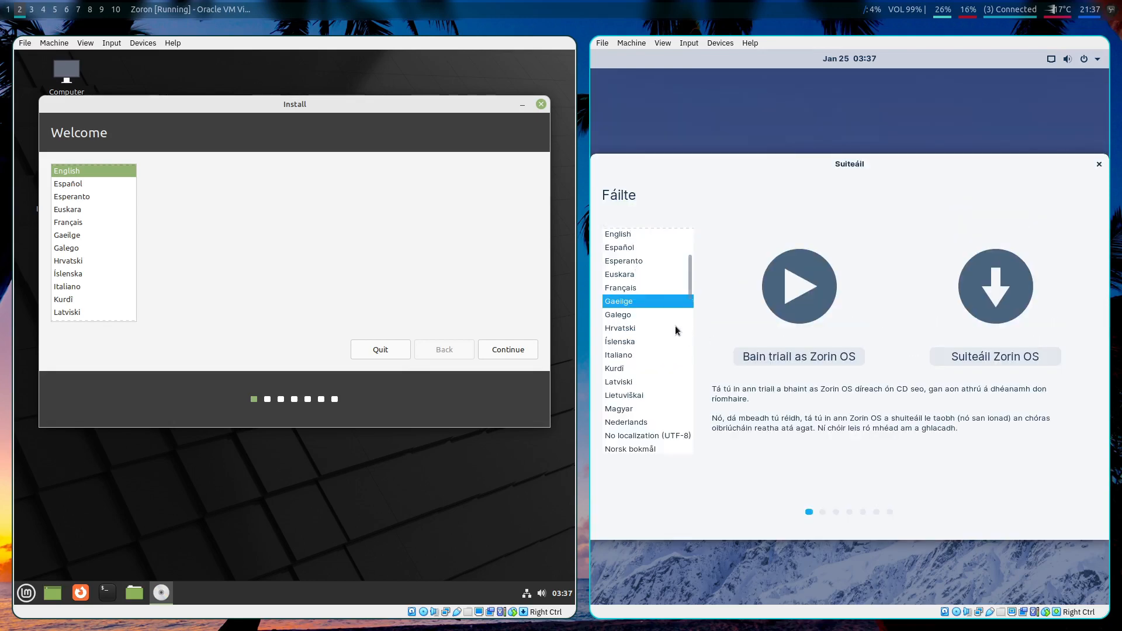
{"action": "left_click", "coordinate": [628, 286]}
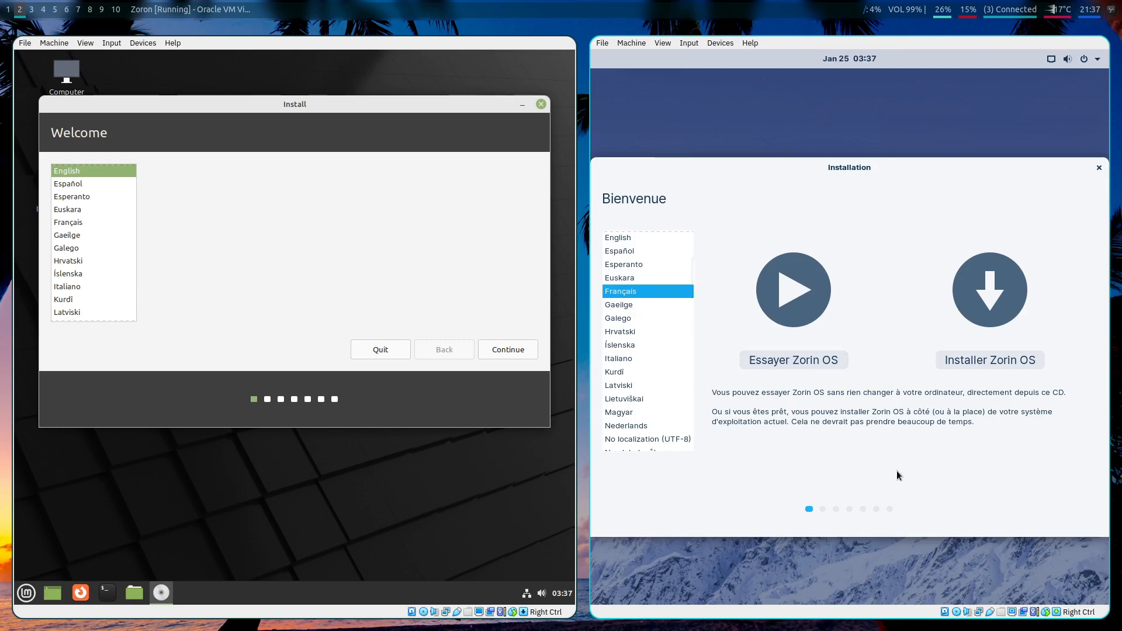
{"action": "left_click", "coordinate": [627, 314]}
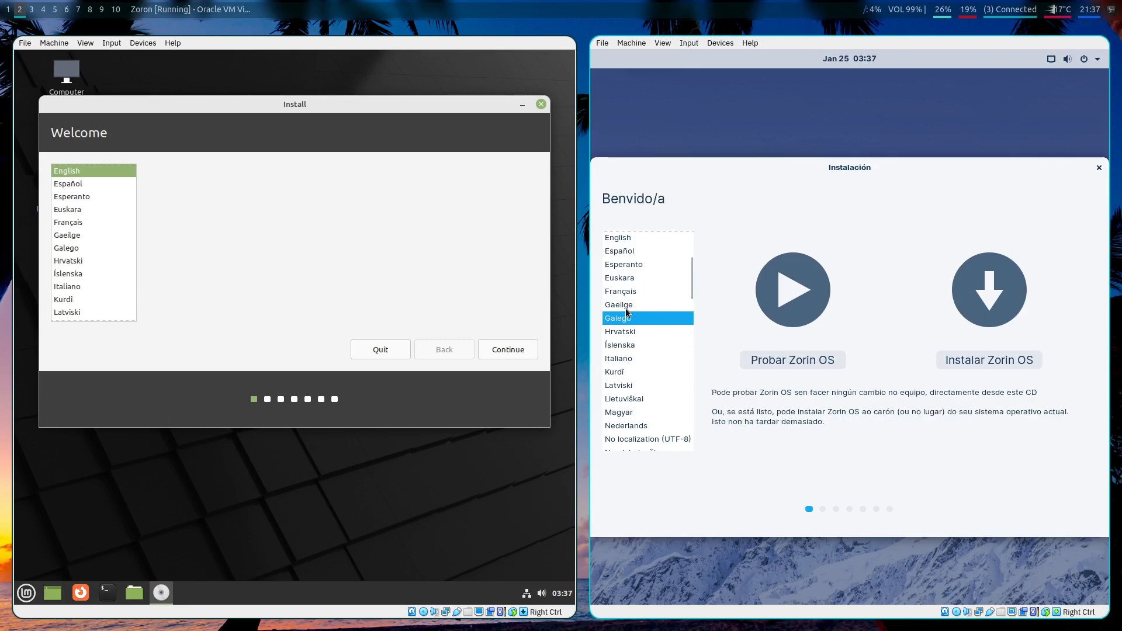
{"action": "left_click", "coordinate": [649, 237]}
{"action": "left_click", "coordinate": [650, 250]}
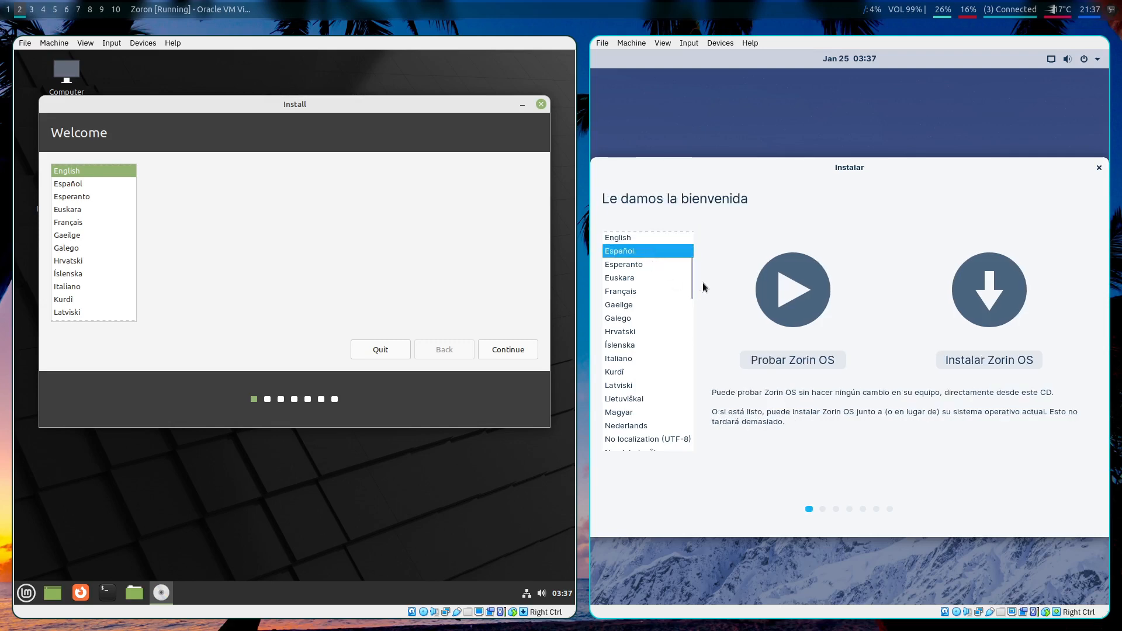
{"action": "left_click", "coordinate": [654, 292]}
{"action": "left_click", "coordinate": [650, 255]}
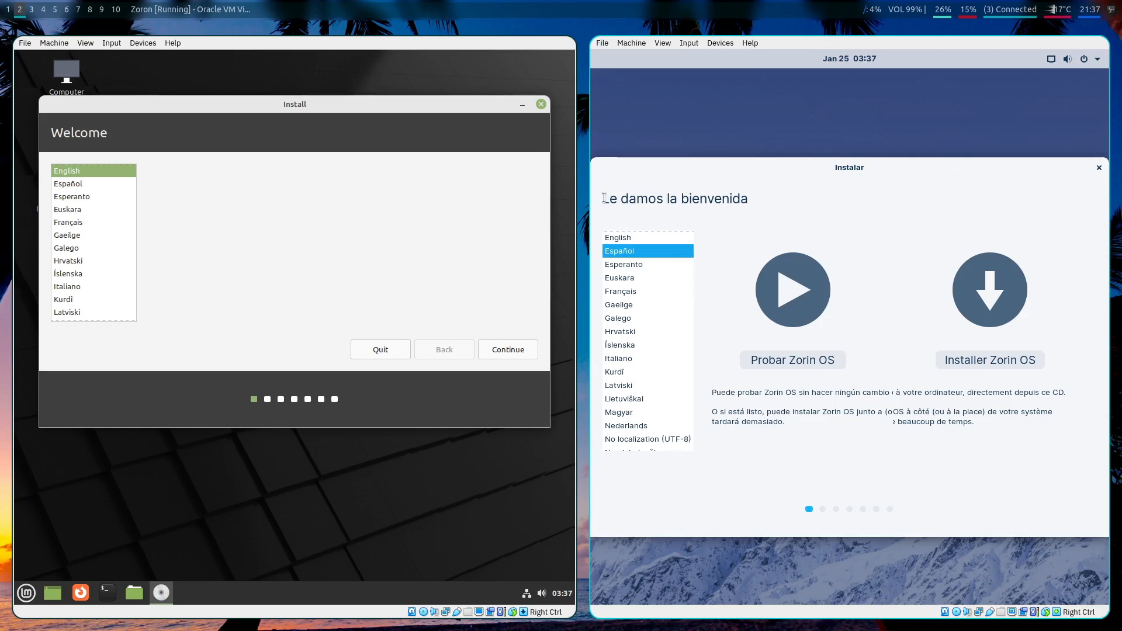
Choose English in both the Zorin OS and Linux Mint installers and proceed to their keyboard layout pages
{"action": "left_click", "coordinate": [643, 237]}
{"action": "left_click", "coordinate": [110, 187]}
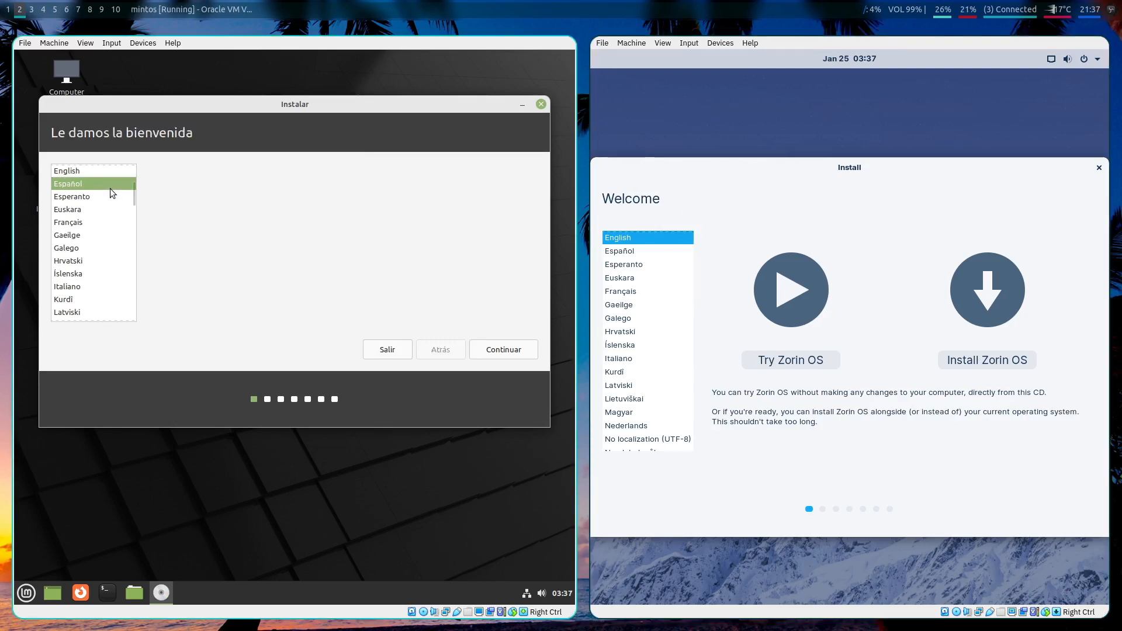
{"action": "left_click", "coordinate": [104, 174]}
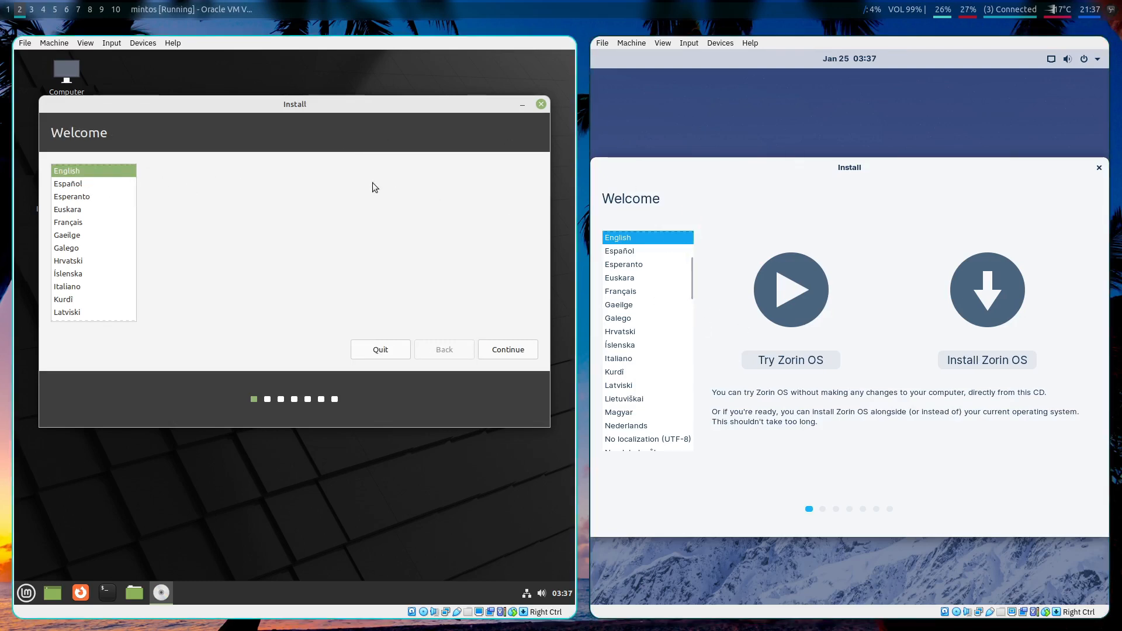
{"action": "left_click_drag", "start_coordinate": [290, 112], "coordinate": [296, 179]}
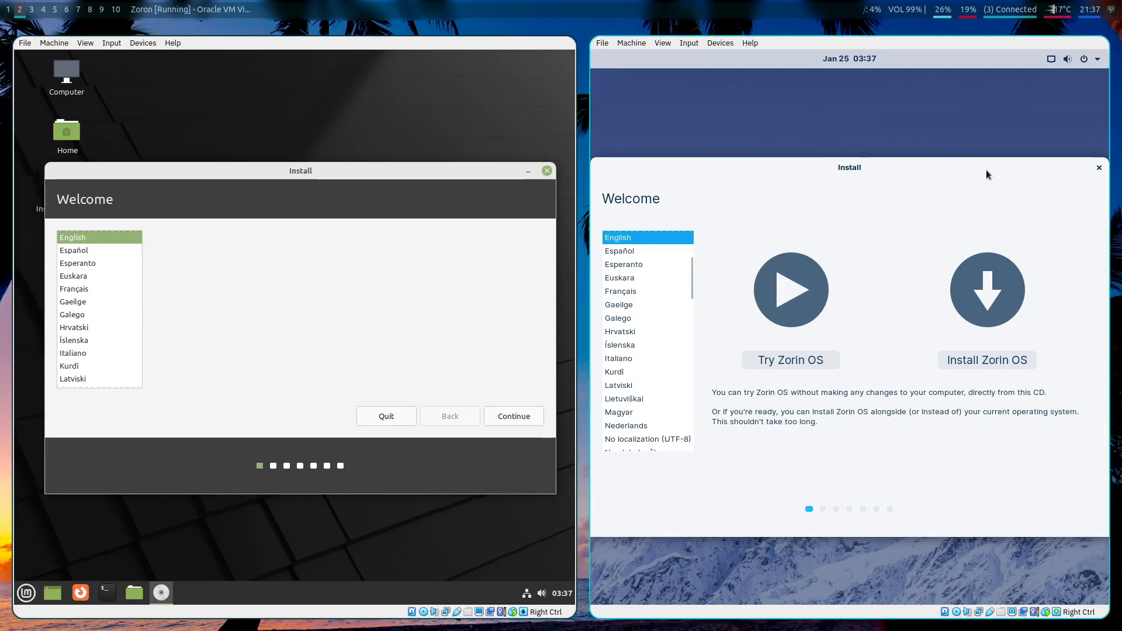
{"action": "left_click", "coordinate": [514, 417]}
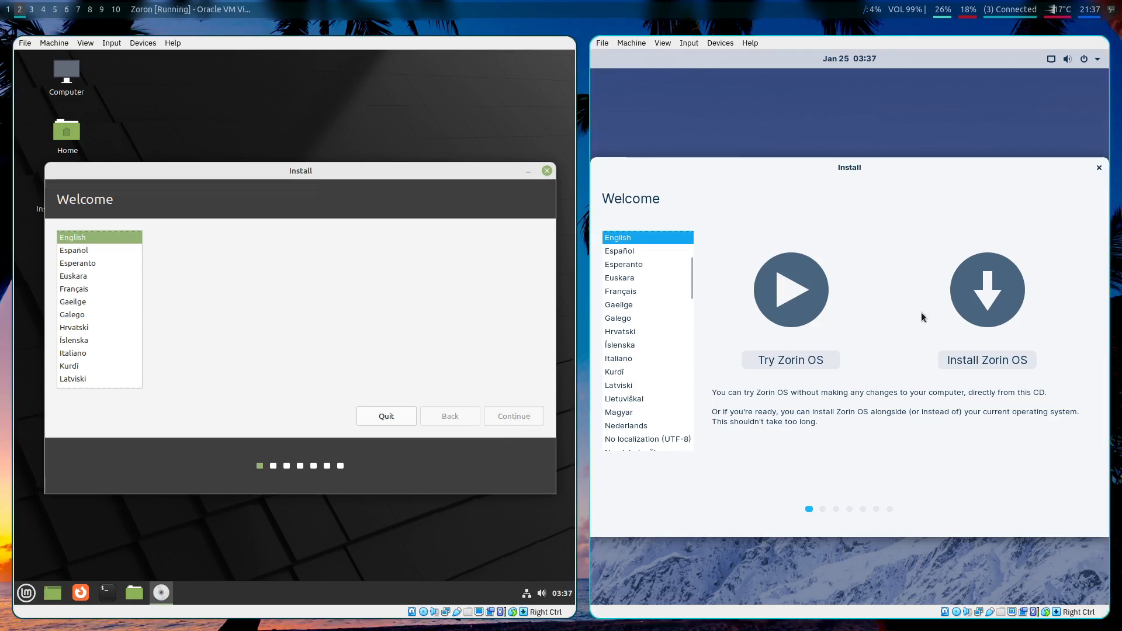
{"action": "left_click", "coordinate": [980, 359]}
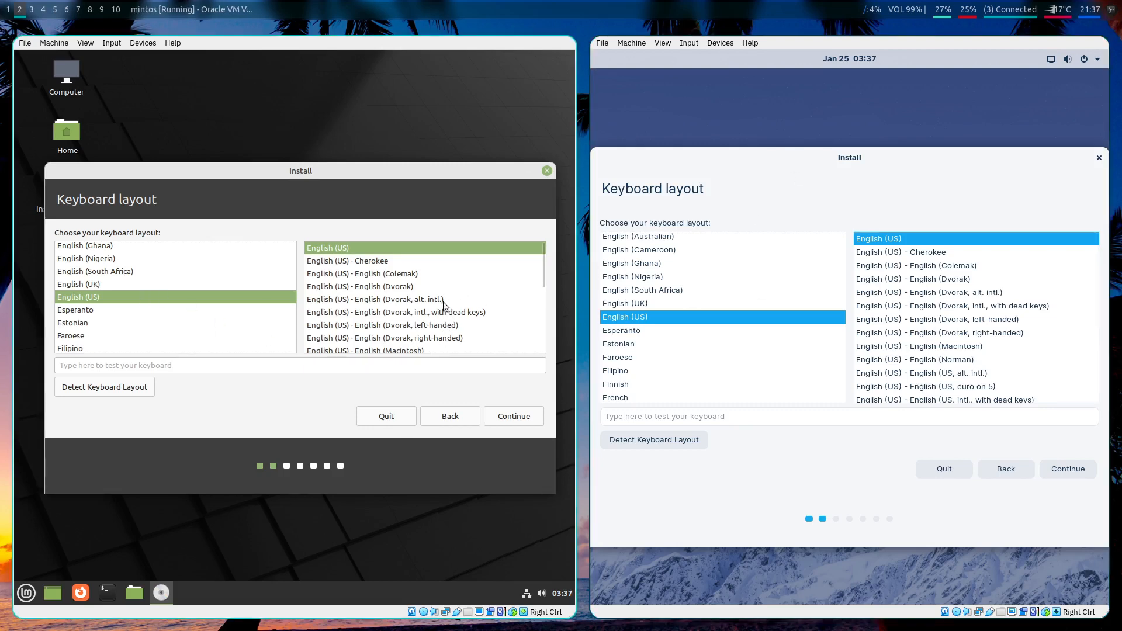
Choose the English (US, alt. intl.) keyboard layout in both installers and continue past the layout page
{"action": "scroll", "coordinate": [443, 302], "scroll_direction": "down", "scroll_amount": 2}
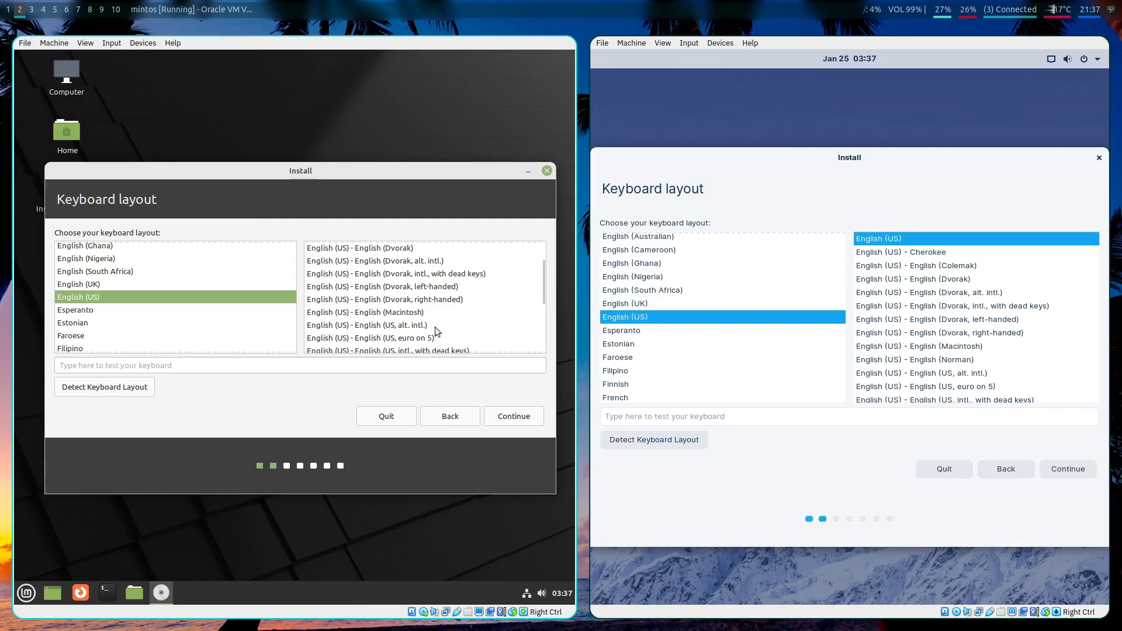
{"action": "left_click", "coordinate": [435, 327]}
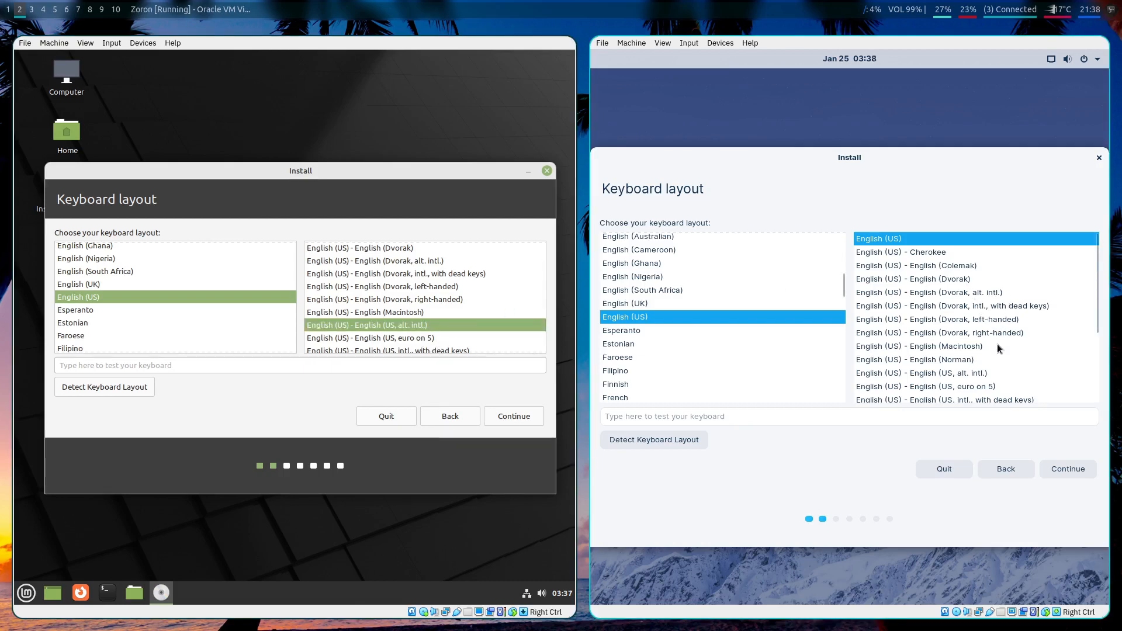
{"action": "left_click", "coordinate": [993, 373]}
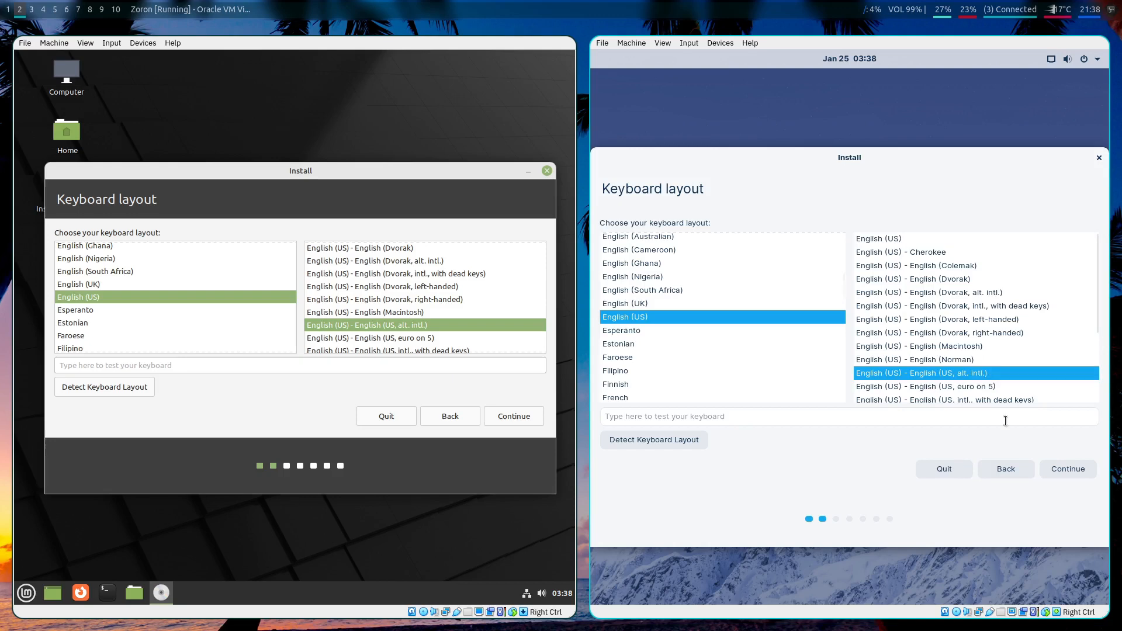
{"action": "left_click", "coordinate": [1072, 469]}
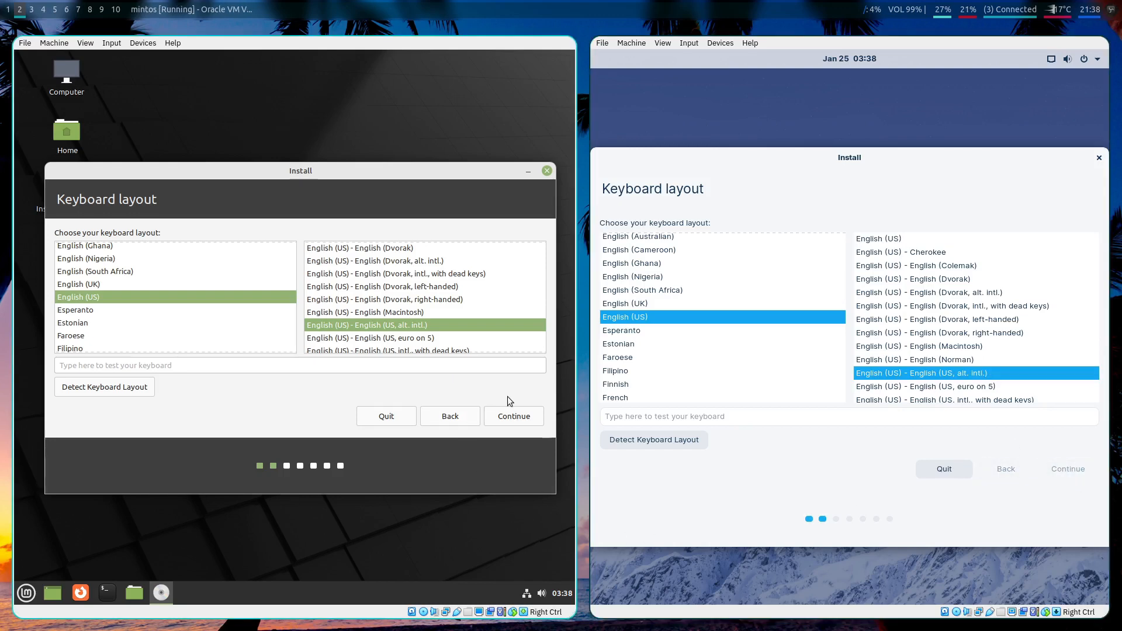
{"action": "left_click", "coordinate": [509, 416]}
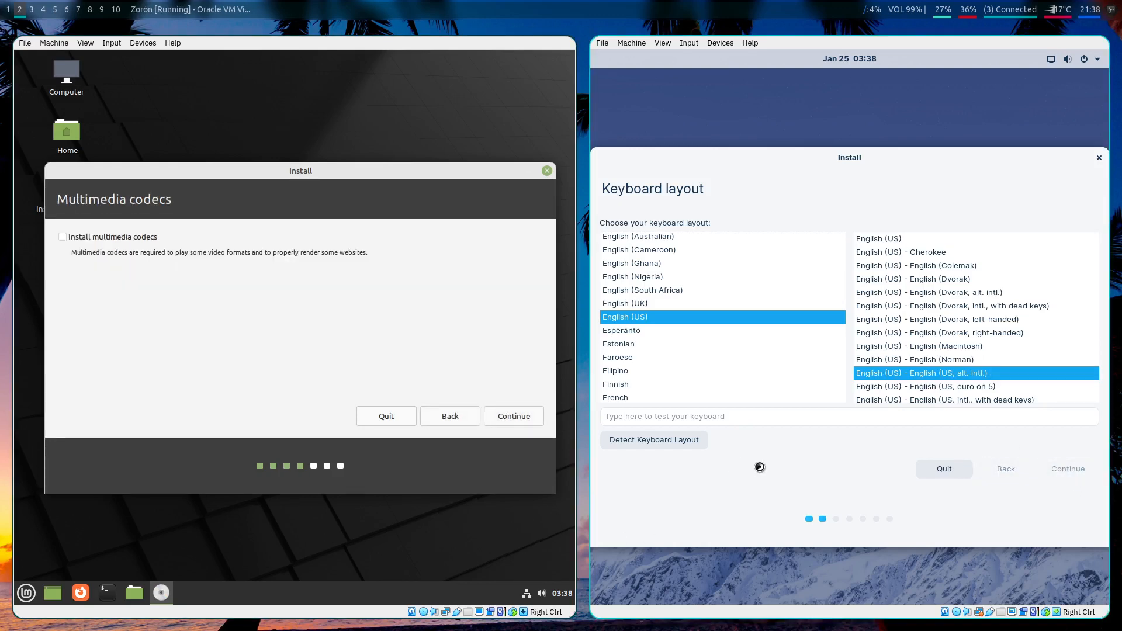
Enable multimedia codecs for Linux Mint and start its installation with the disk erased, accepting the disk changes
{"action": "left_click", "coordinate": [146, 238]}
{"action": "left_click", "coordinate": [513, 416]}
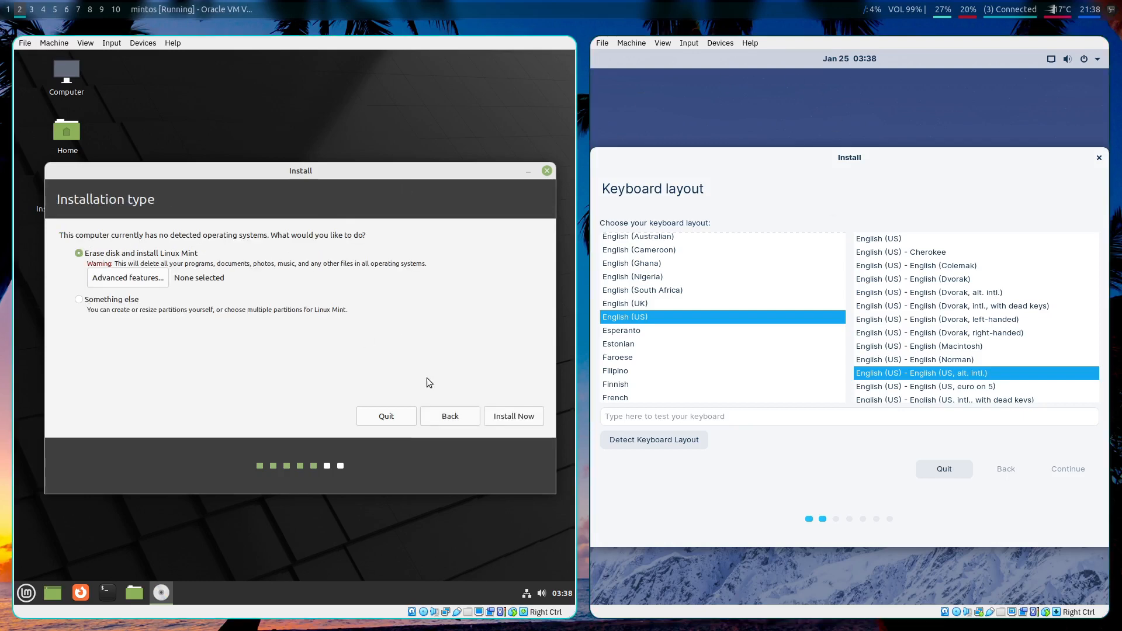
{"action": "left_click", "coordinate": [502, 415]}
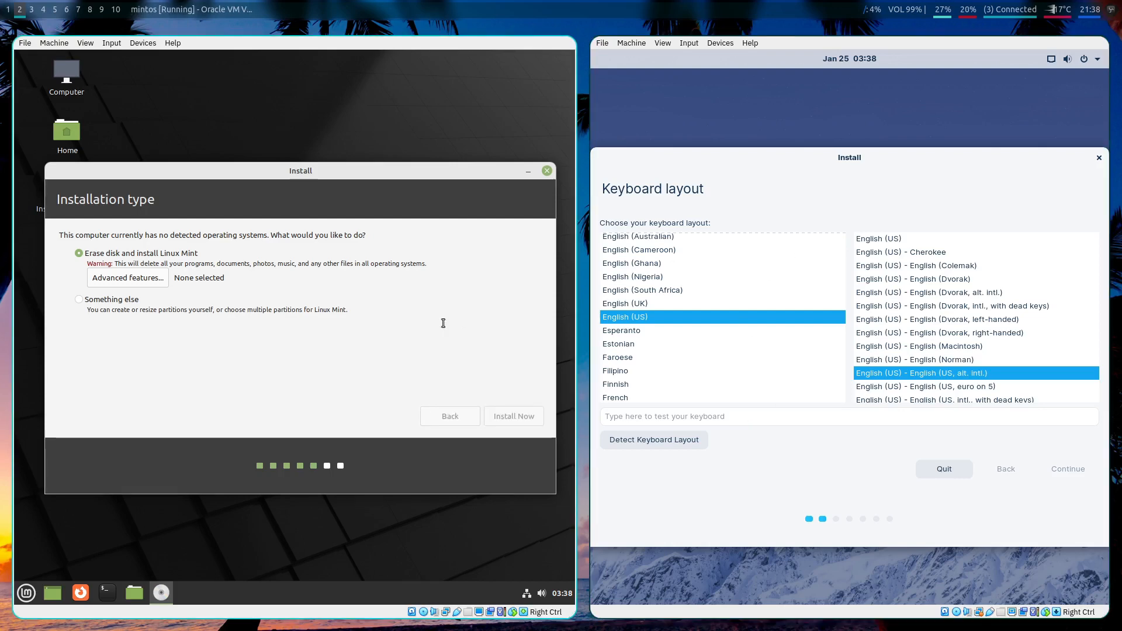
{"action": "left_click", "coordinate": [491, 397]}
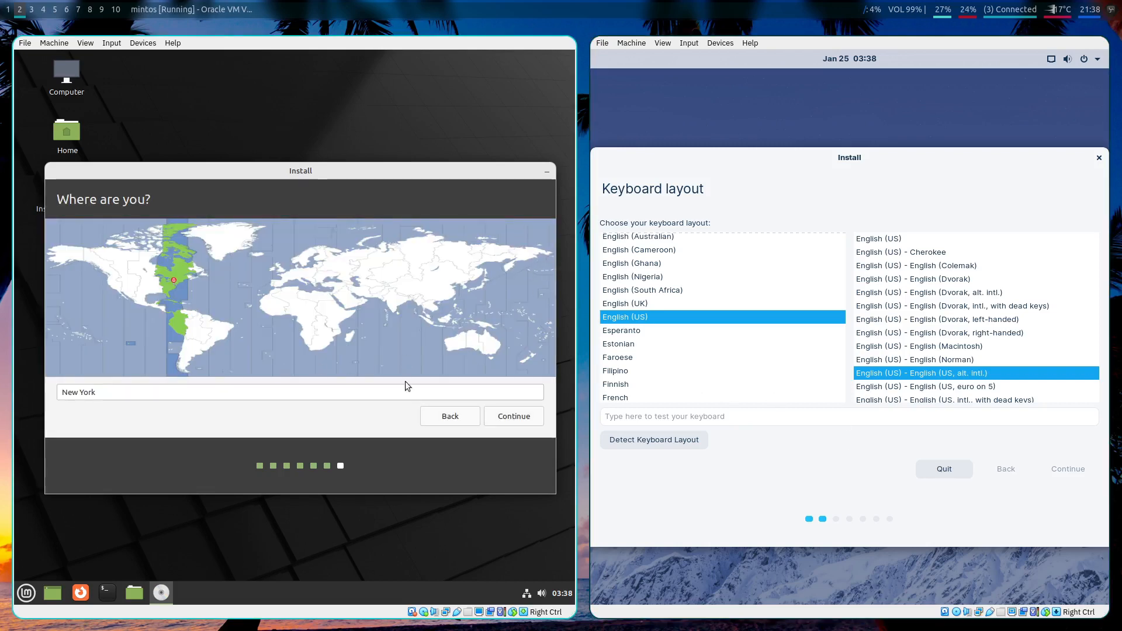
Set Linux Mint's location to the central United States, and opt the Zorin OS installation out of the census
{"action": "left_click", "coordinate": [153, 293]}
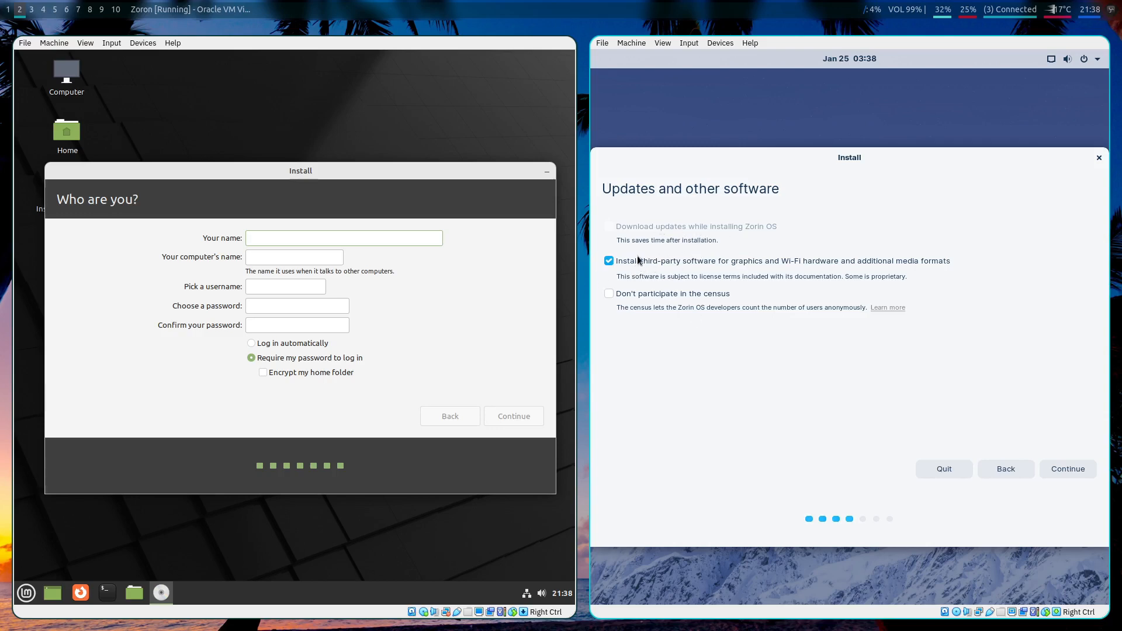
{"action": "left_click", "coordinate": [611, 295]}
{"action": "left_click", "coordinate": [1081, 466]}
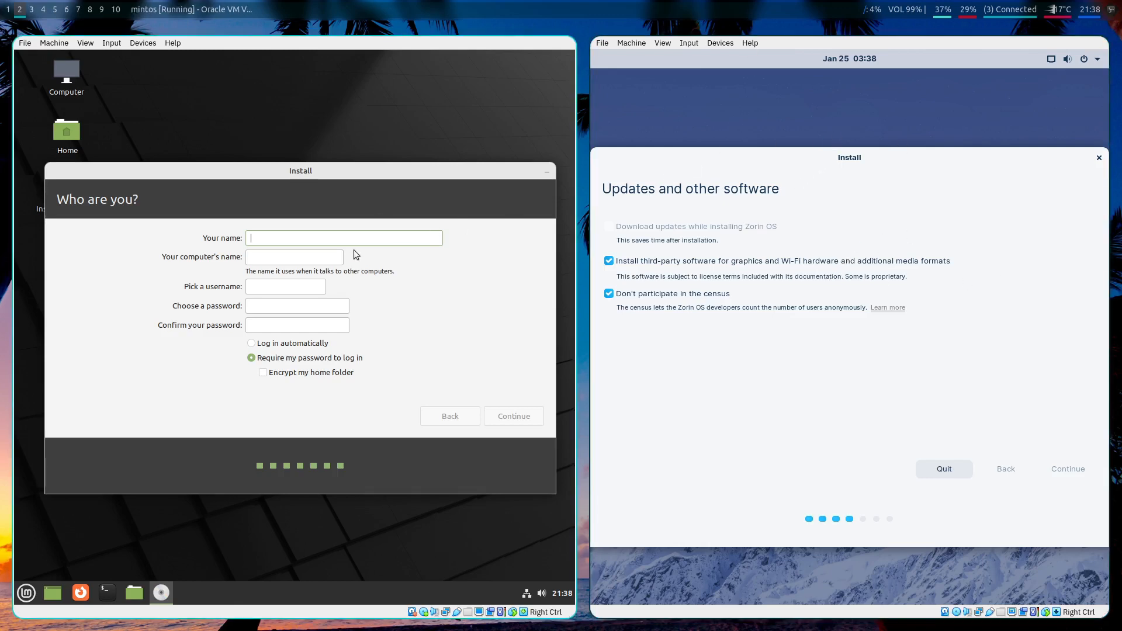
Enter Buildershed as the Linux Mint account name and linuxmintvm as the computer's name
{"action": "type", "text": "Buildershed"}
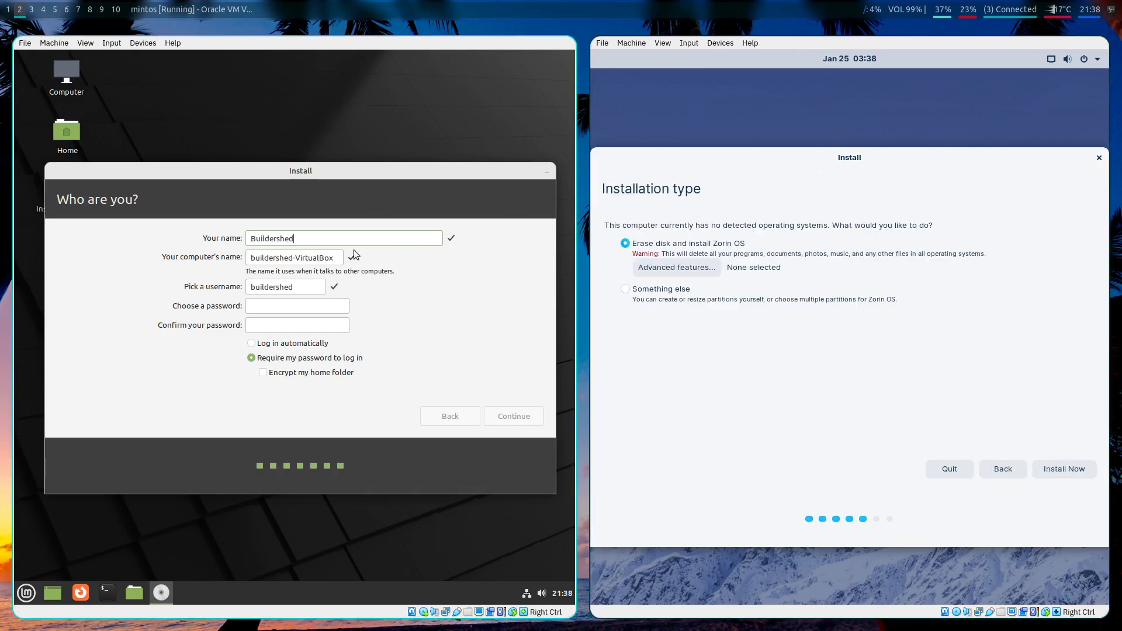
{"action": "key", "text": "Tab"}
{"action": "type", "text": "l"}
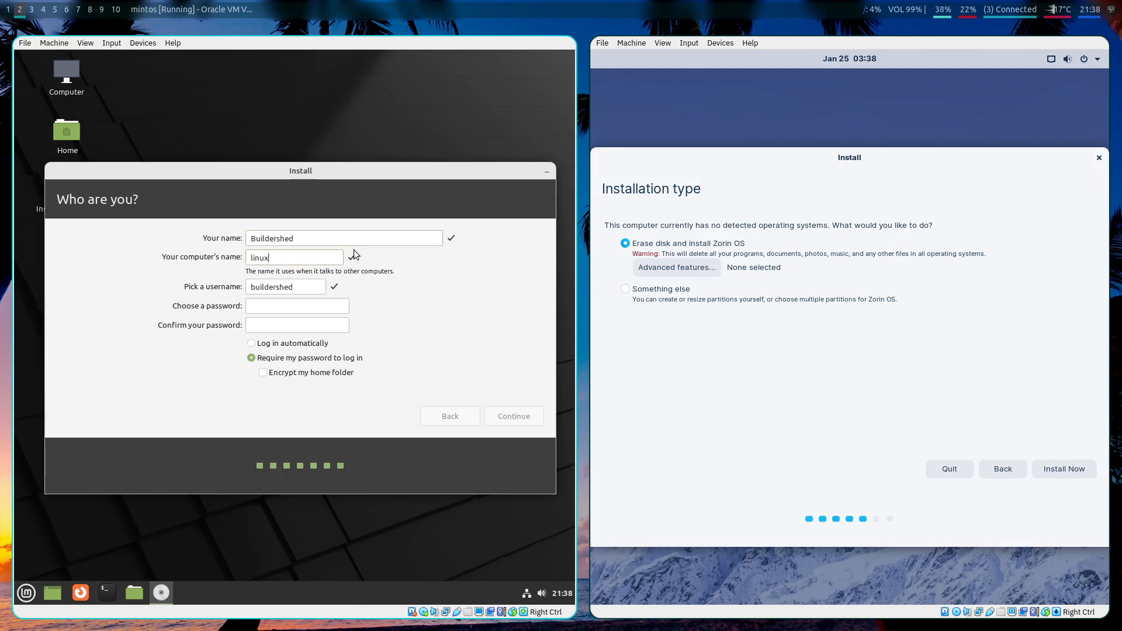
{"action": "type", "text": "inuxmintvm"}
{"action": "key", "text": "Tab"}
Enter and confirm the Linux Mint account password, require it at login, and proceed with the installation
{"action": "type", "text": "***********"}
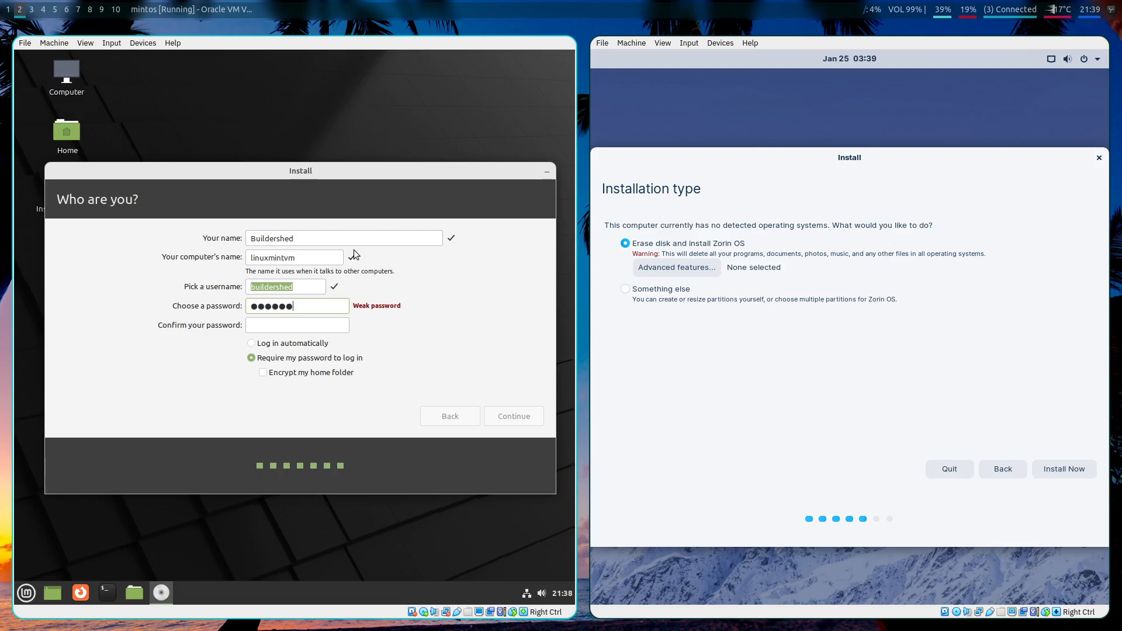
{"action": "type", "text": "***********"}
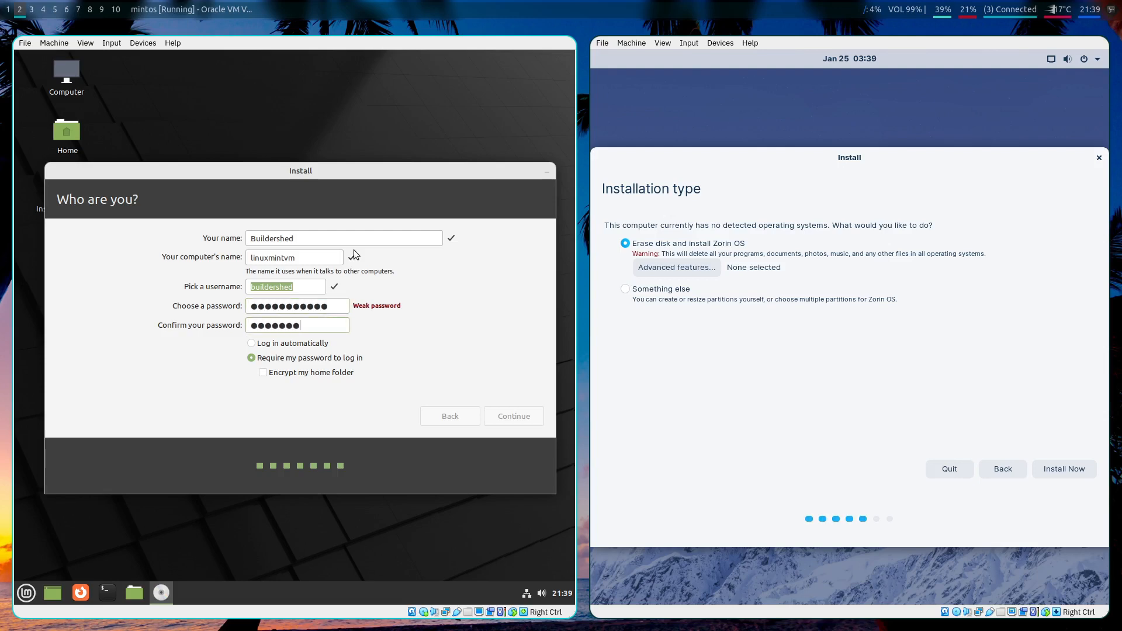
{"action": "left_click", "coordinate": [416, 343]}
{"action": "left_click", "coordinate": [346, 363]}
{"action": "left_click", "coordinate": [531, 419]}
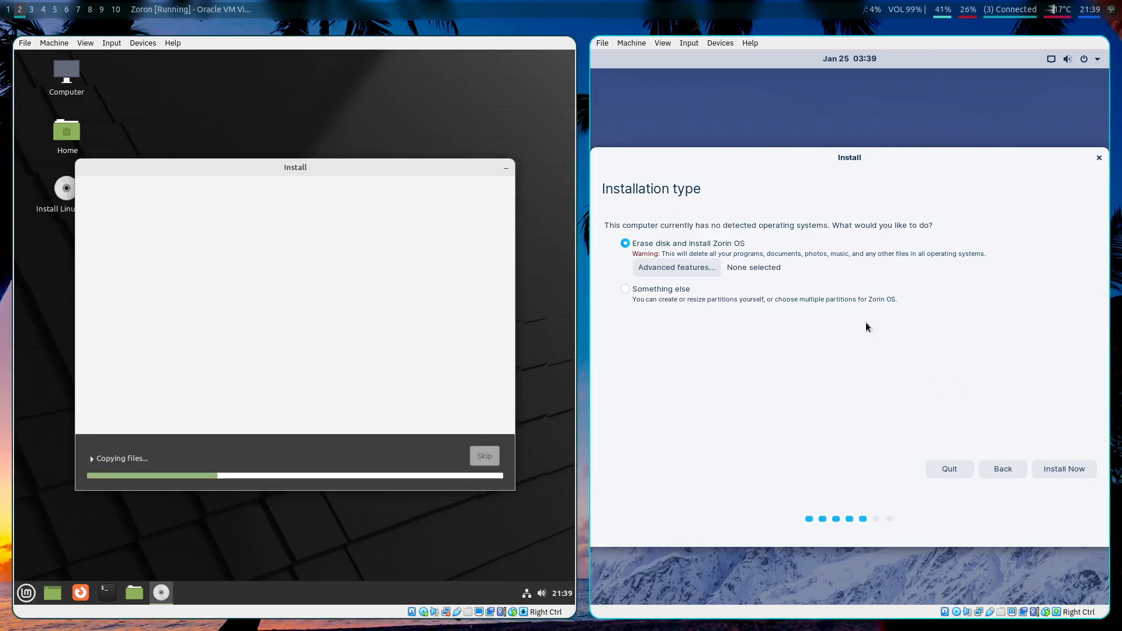
Start the Zorin OS installation with the disk erased, accept the disk changes, and set the location to Chicago
{"action": "left_click", "coordinate": [1061, 468]}
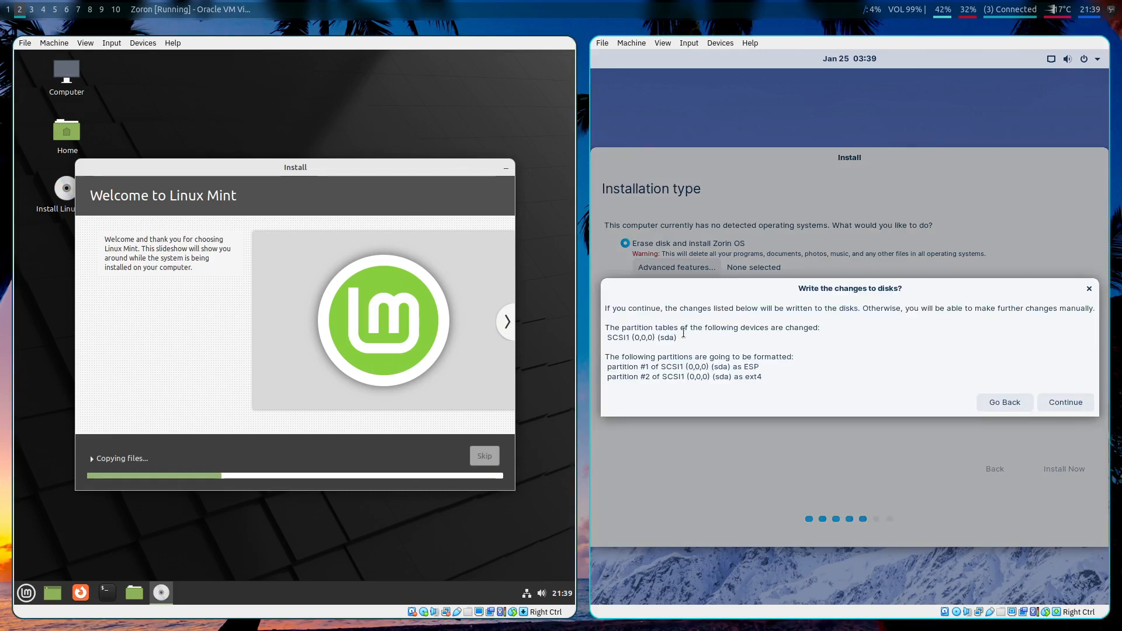
{"action": "left_click", "coordinate": [1065, 402]}
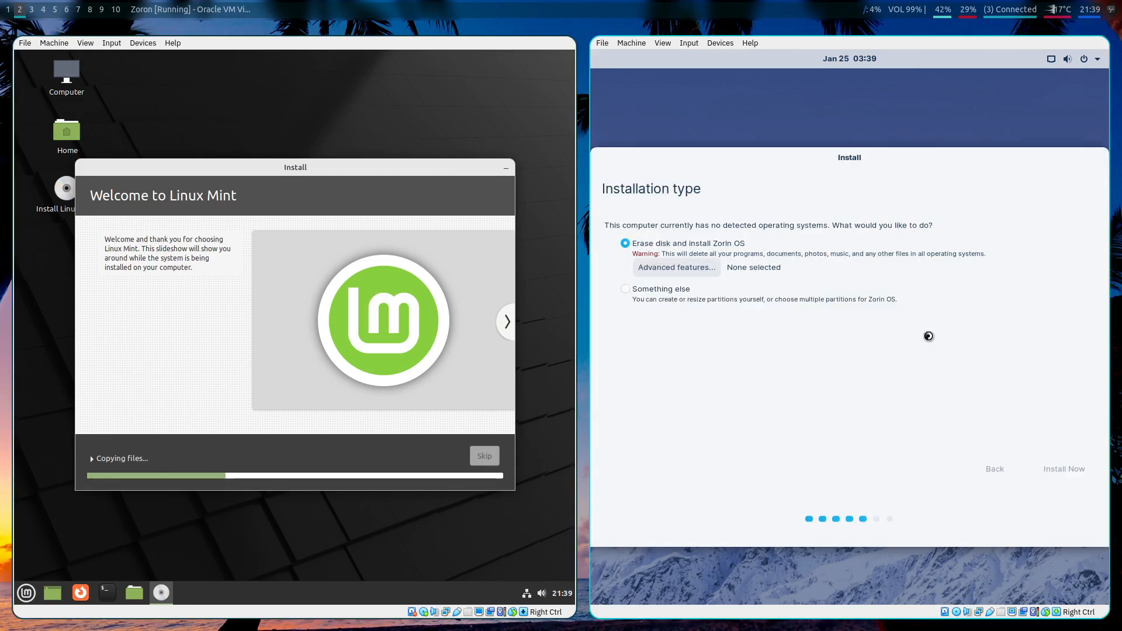
{"action": "left_click", "coordinate": [691, 305]}
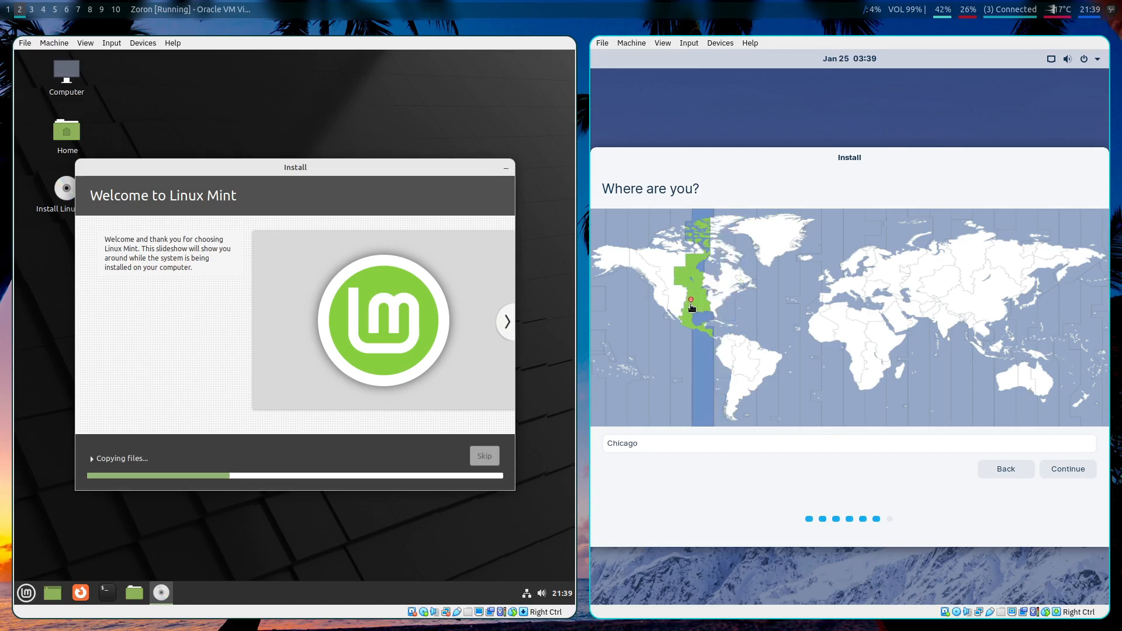
{"action": "left_click", "coordinate": [1068, 468]}
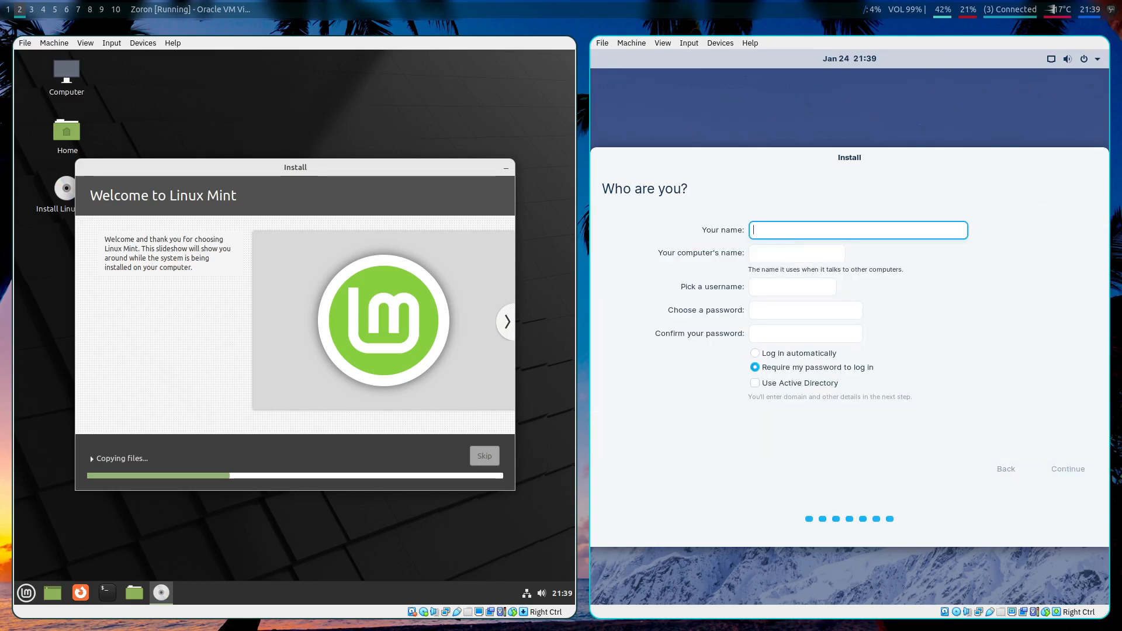
Enter Buildershed as the Zorin OS account name and zorinvm as the computer's name
{"action": "type", "text": "Buildershed"}
{"action": "key", "text": "Tab"}
{"action": "type", "text": "zo"}
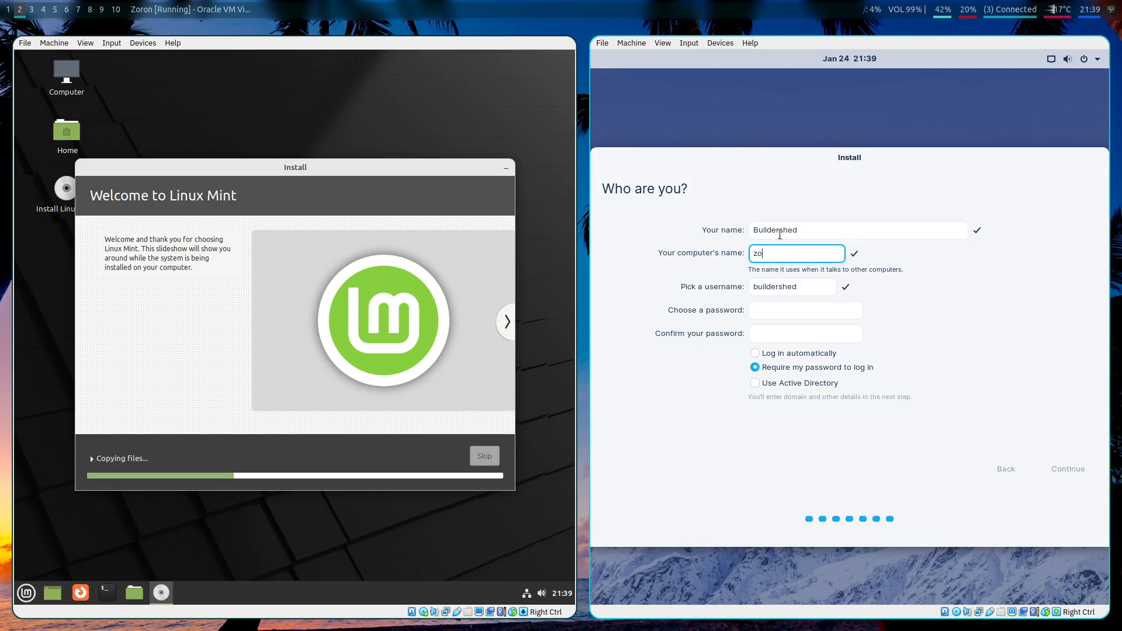
{"action": "type", "text": "rinvm"}
{"action": "key", "text": "Tab"}
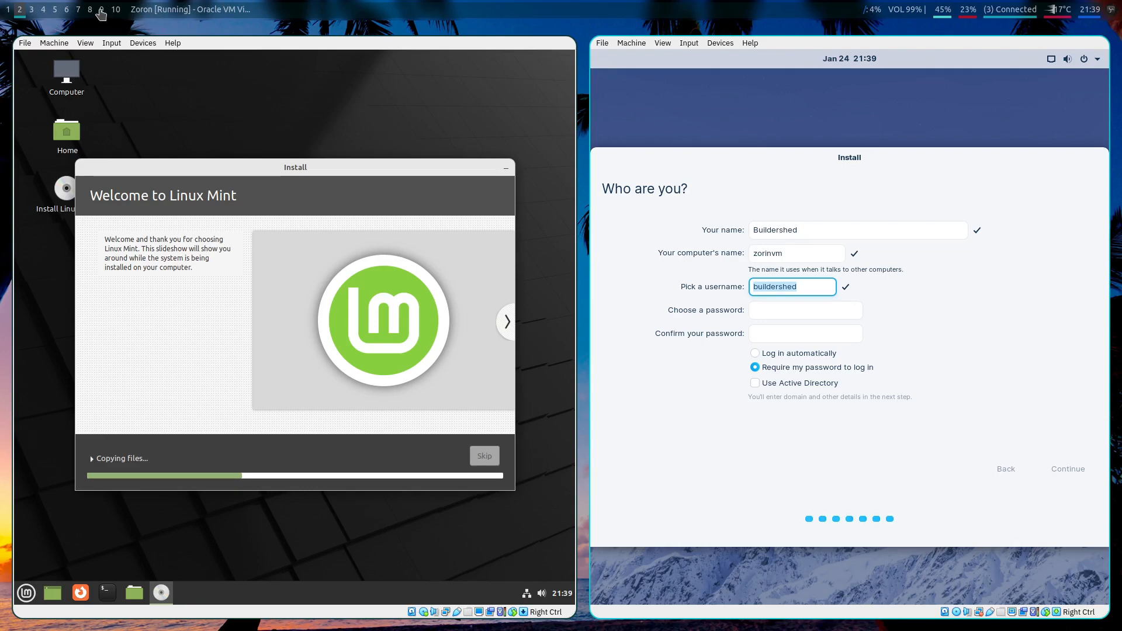
Switch to OBS to check the running recording and return to the virtual machines
{"action": "left_click", "coordinate": [101, 10]}
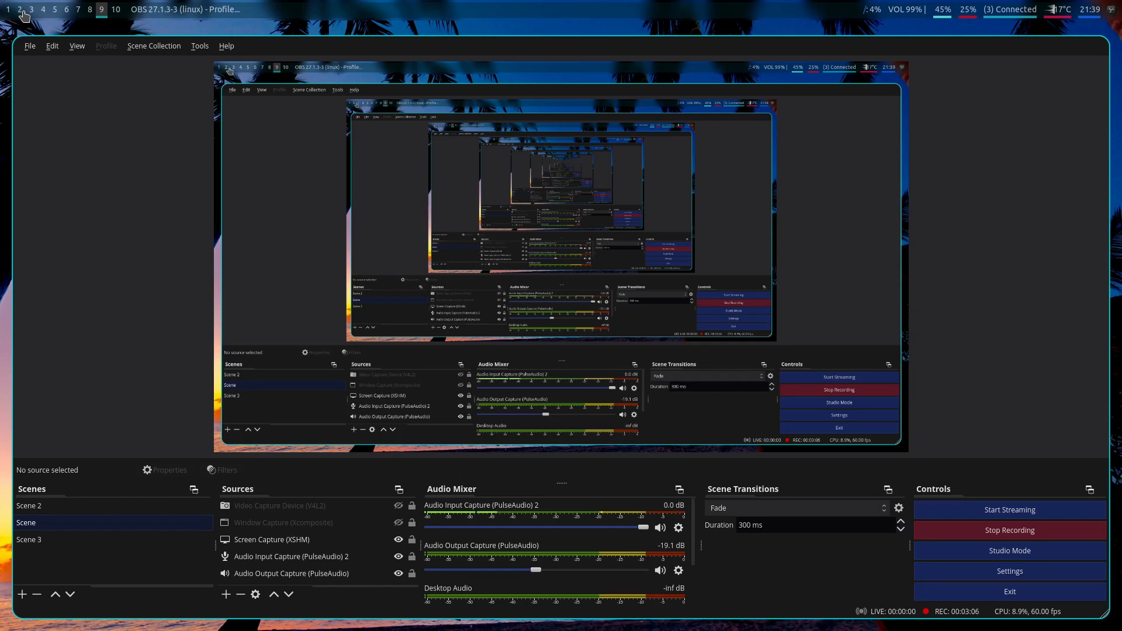
{"action": "left_click", "coordinate": [21, 11]}
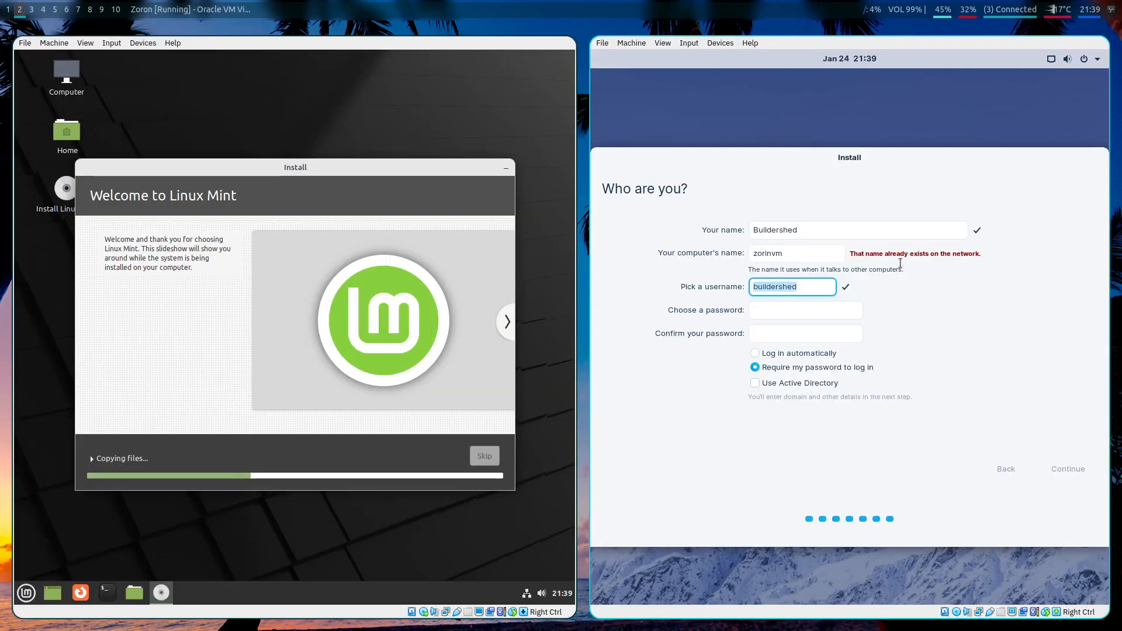
Change the Zorin OS computer's name to zorinosvm and return to the username field
{"action": "left_click", "coordinate": [807, 252]}
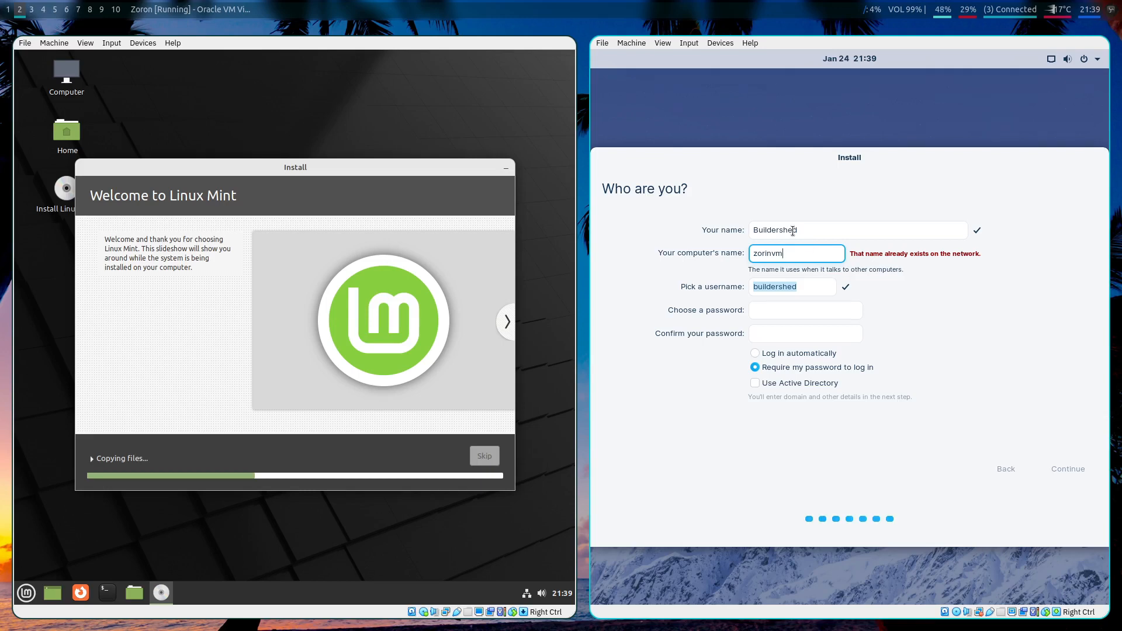
{"action": "key", "text": "BackSpace"}
{"action": "key", "text": "BackSpace"}
{"action": "left_click", "coordinate": [804, 286]}
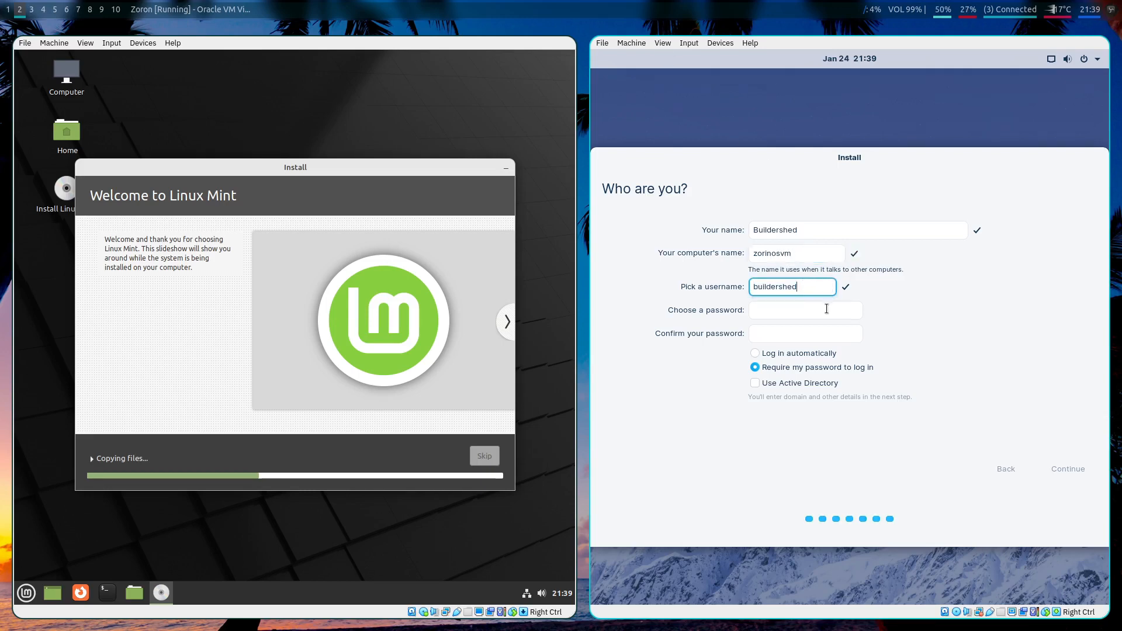
Enter and confirm the Zorin OS account password, and continue the installation
{"action": "left_click", "coordinate": [826, 309]}
{"action": "type", "text": "************"}
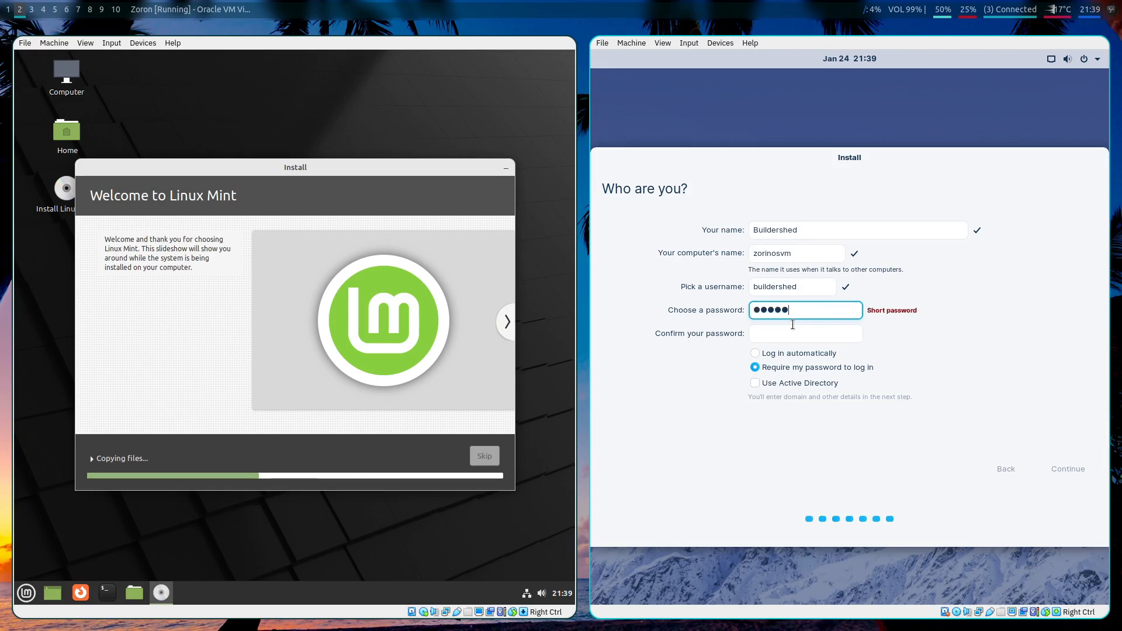
{"action": "key", "text": "Tab"}
{"action": "type", "text": "************"}
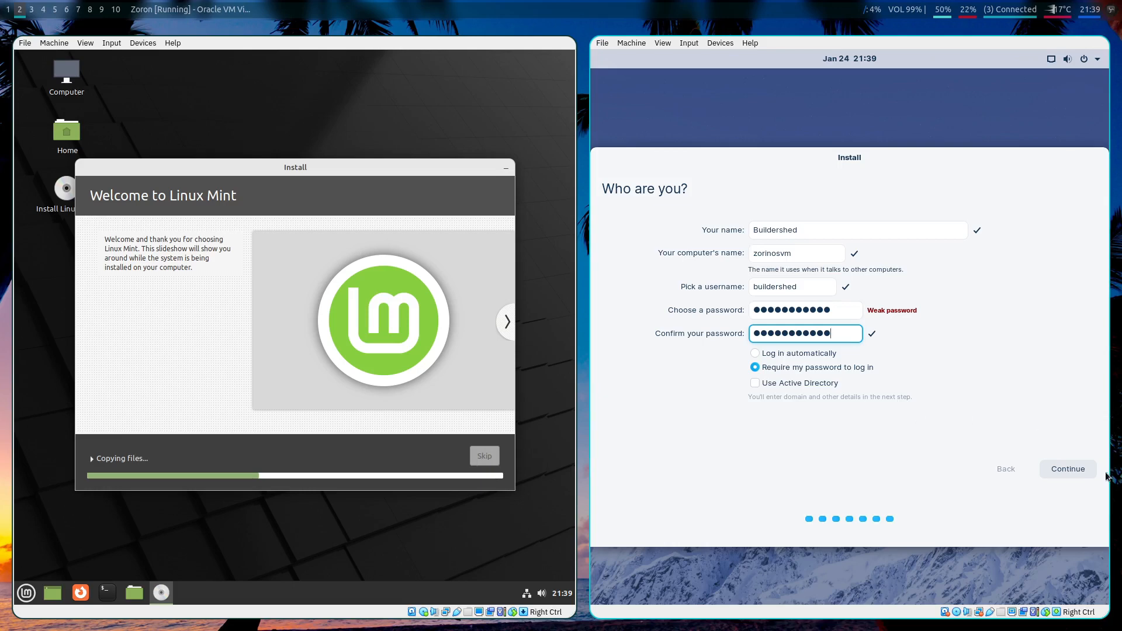
{"action": "left_click", "coordinate": [1079, 470]}
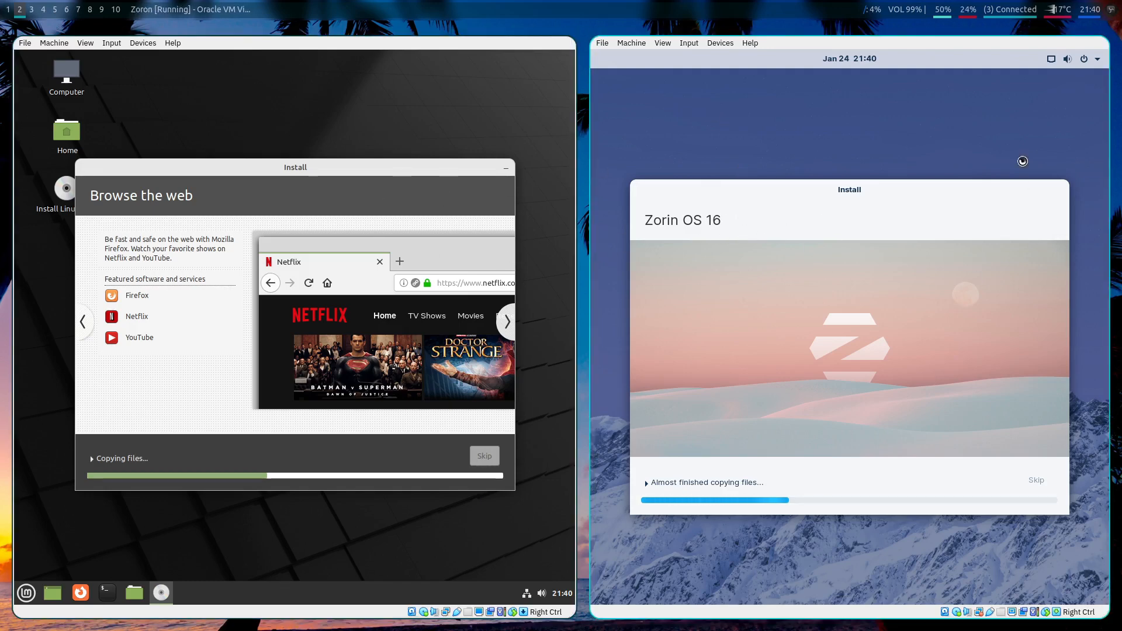
{"action": "left_click", "coordinate": [1087, 62]}
{"action": "left_click", "coordinate": [1088, 62]}
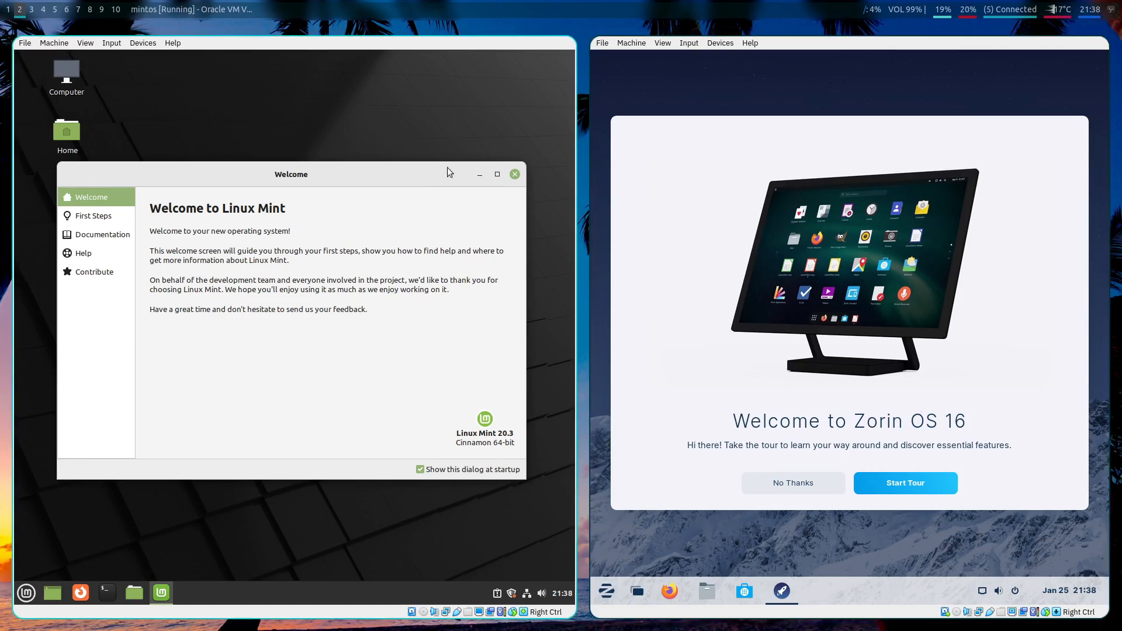
{"action": "left_click_drag", "start_coordinate": [447, 169], "coordinate": [480, 177]}
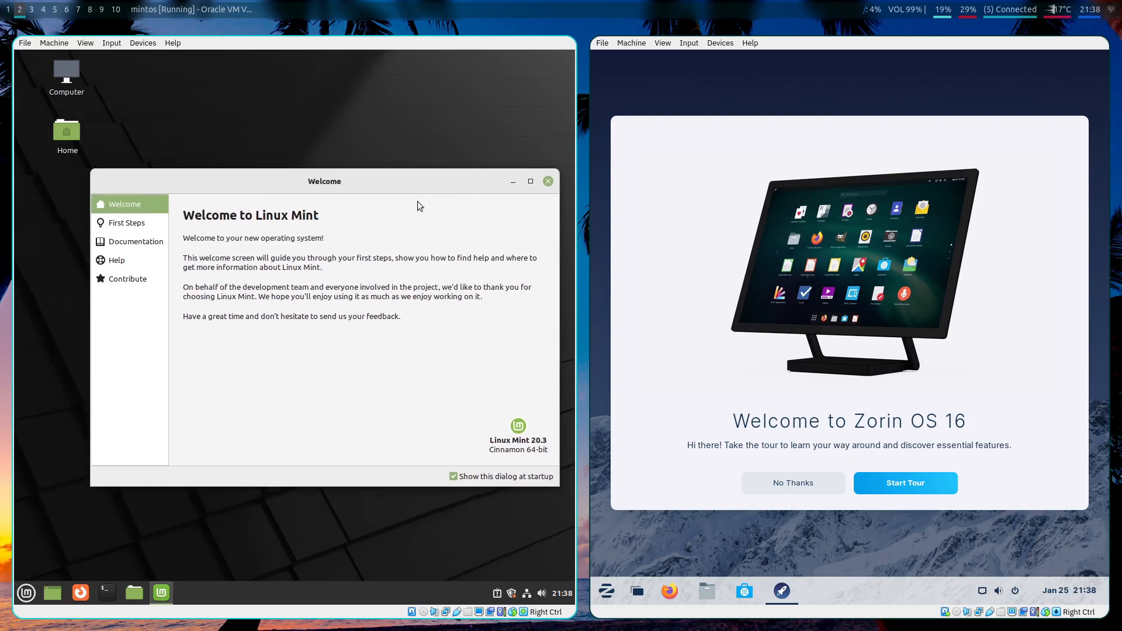
{"action": "left_click_drag", "start_coordinate": [386, 193], "coordinate": [366, 199]}
{"action": "left_click_drag", "start_coordinate": [360, 176], "coordinate": [360, 169]}
{"action": "left_click", "coordinate": [25, 592]}
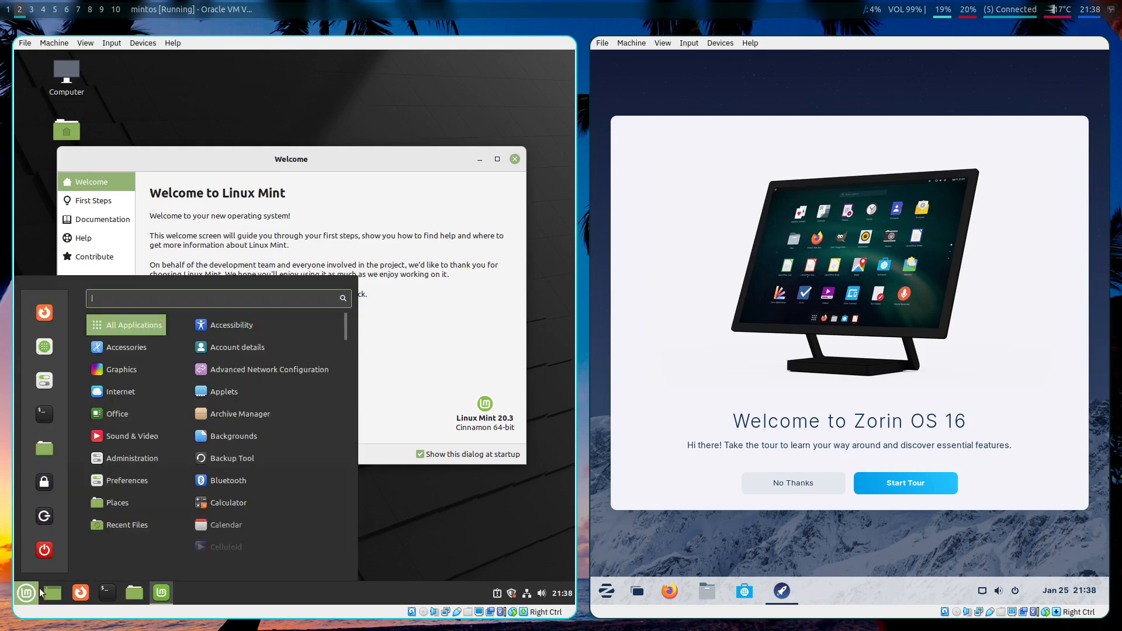
{"action": "left_click", "coordinate": [38, 594]}
{"action": "left_click", "coordinate": [38, 593]}
{"action": "left_click", "coordinate": [38, 594]}
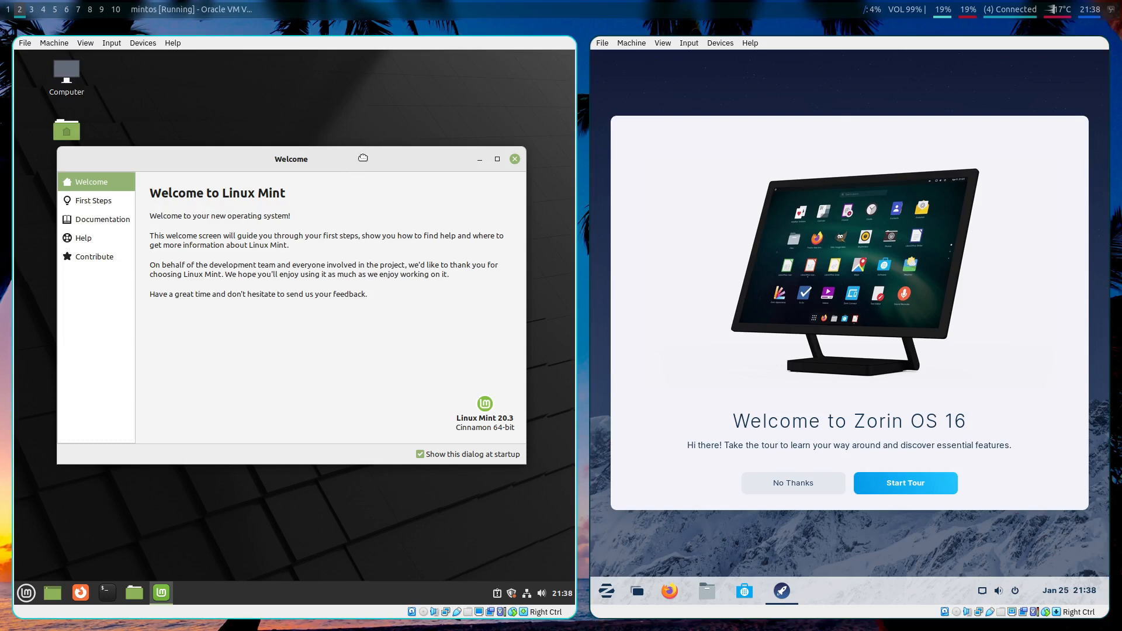
{"action": "left_click_drag", "start_coordinate": [363, 158], "coordinate": [360, 190]}
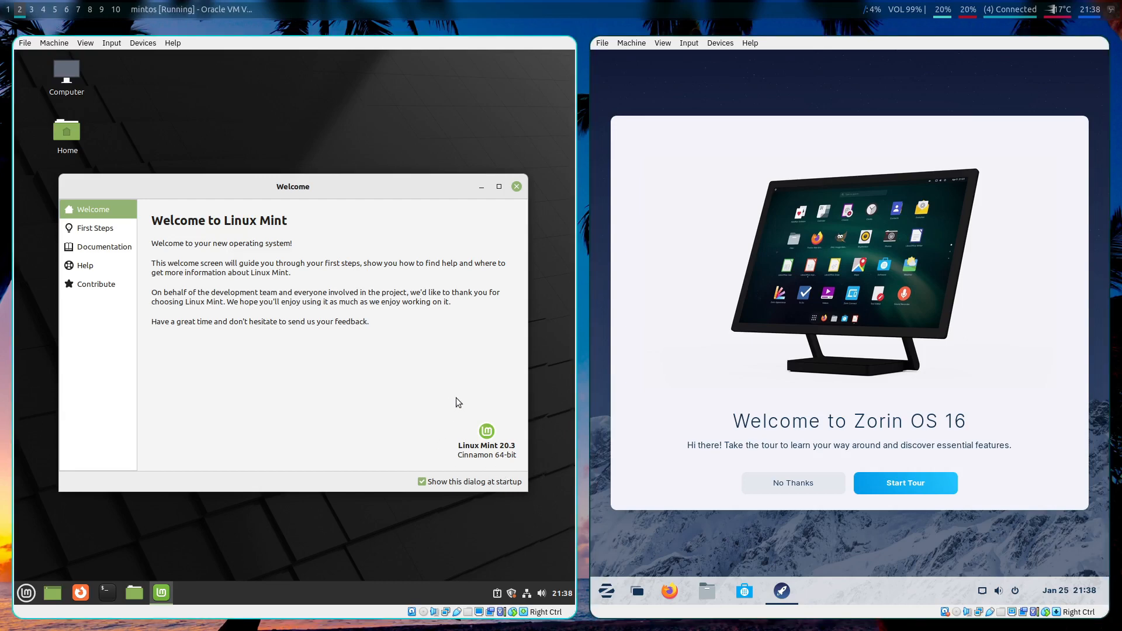
{"action": "left_click_drag", "start_coordinate": [353, 195], "coordinate": [352, 198]}
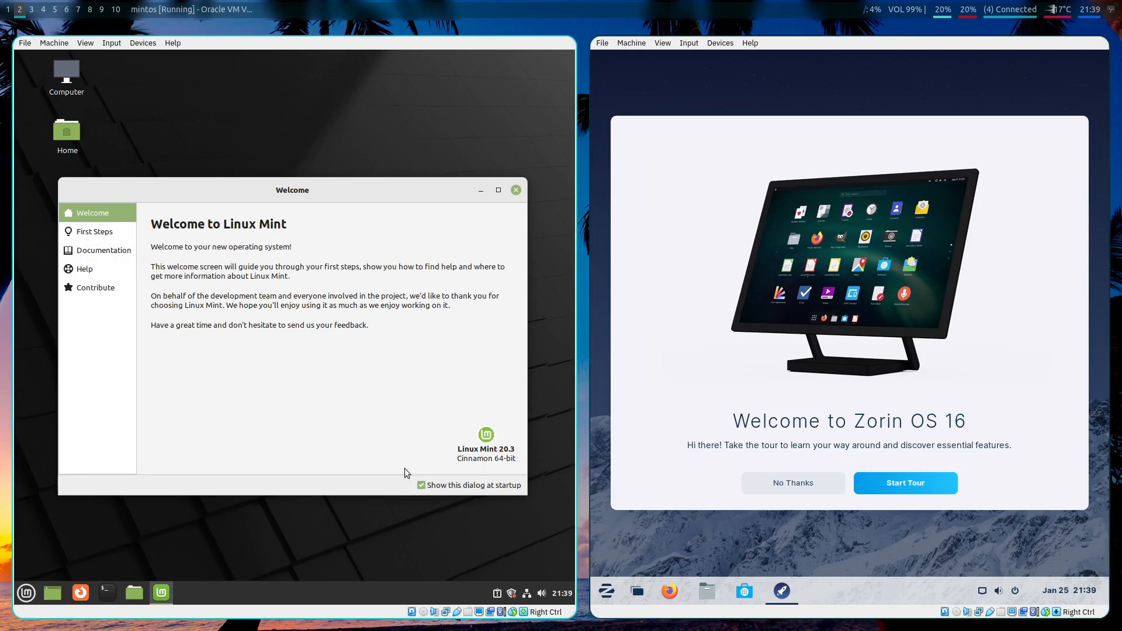
Disable Mint's Welcome dialog at startup, and bring up Mint's First Steps page and the Zorin OS tour
{"action": "left_click", "coordinate": [427, 485]}
{"action": "left_click", "coordinate": [104, 236]}
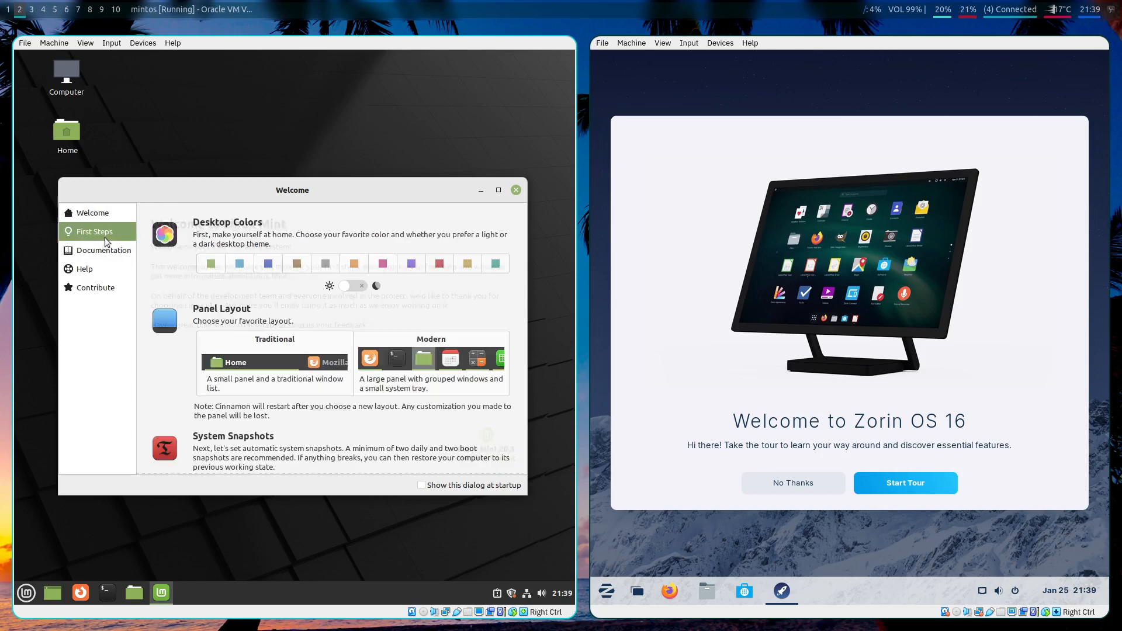
{"action": "left_click", "coordinate": [906, 483]}
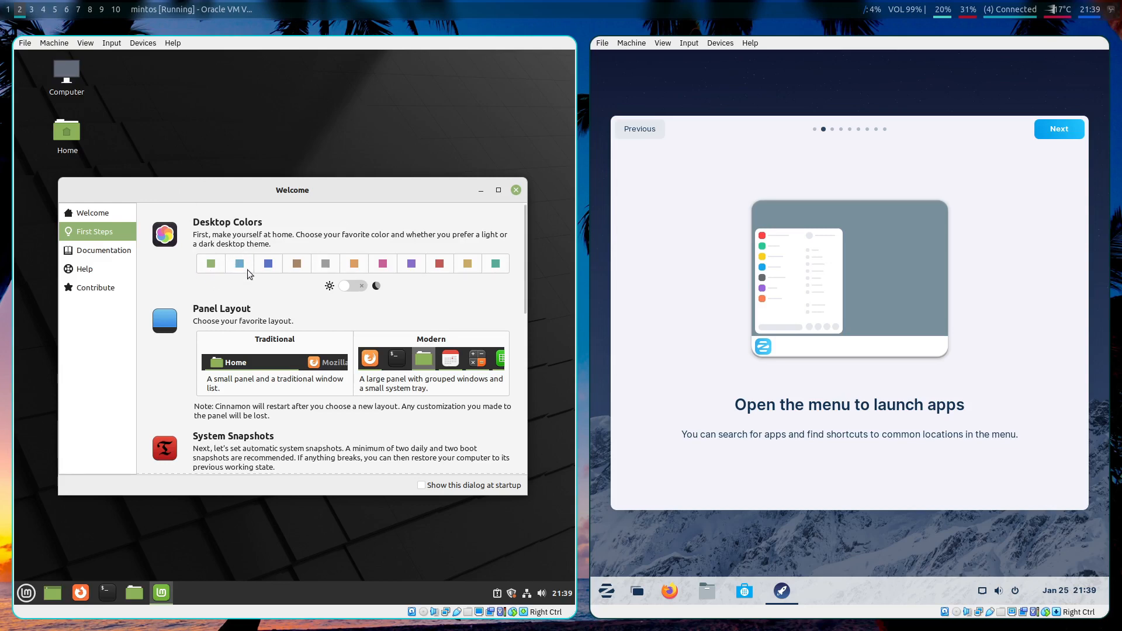
Try green, blue and other desktop colors in Mint, settling on the teal one at the end of the row
{"action": "left_click", "coordinate": [216, 265]}
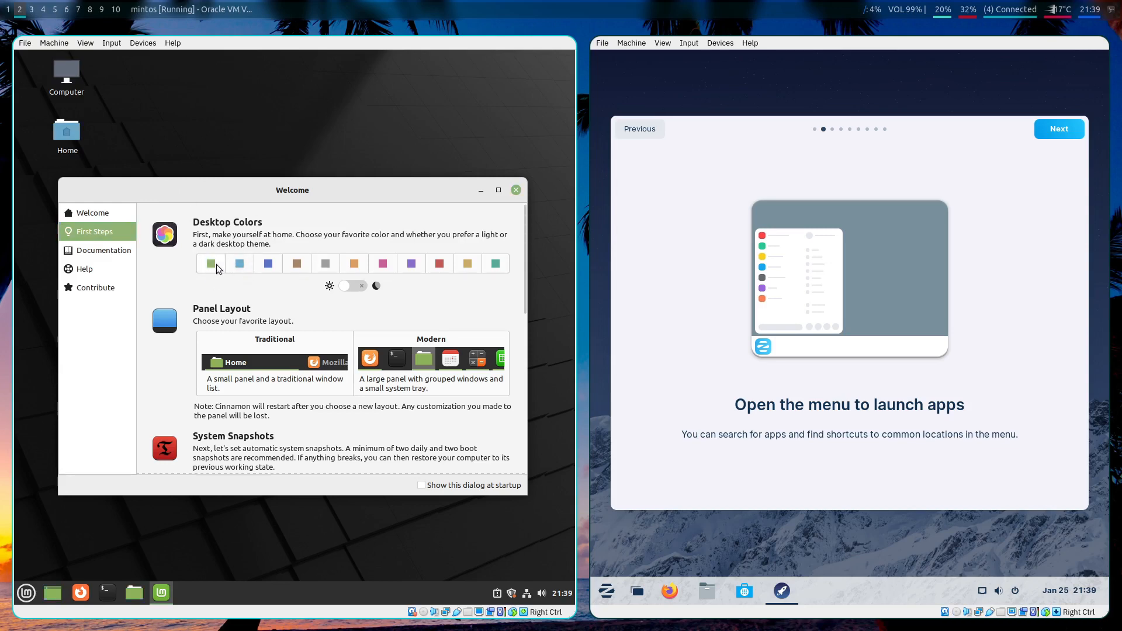
{"action": "left_click", "coordinate": [269, 263]}
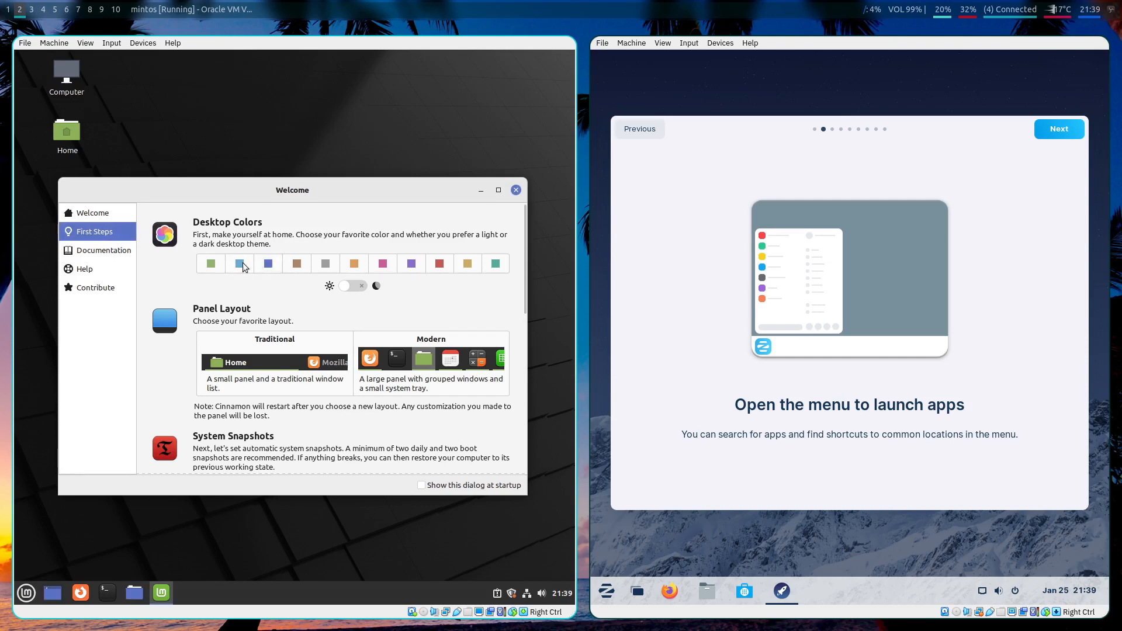
{"action": "left_click", "coordinate": [253, 268]}
{"action": "left_click", "coordinate": [254, 265]}
{"action": "left_click", "coordinate": [291, 267]}
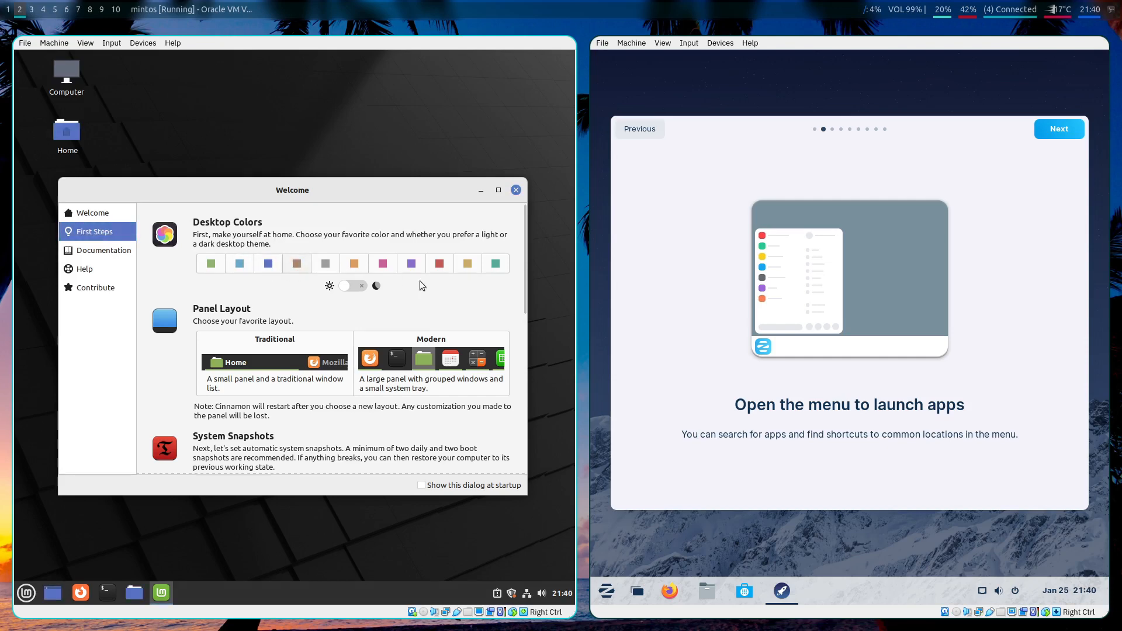
{"action": "left_click", "coordinate": [505, 265]}
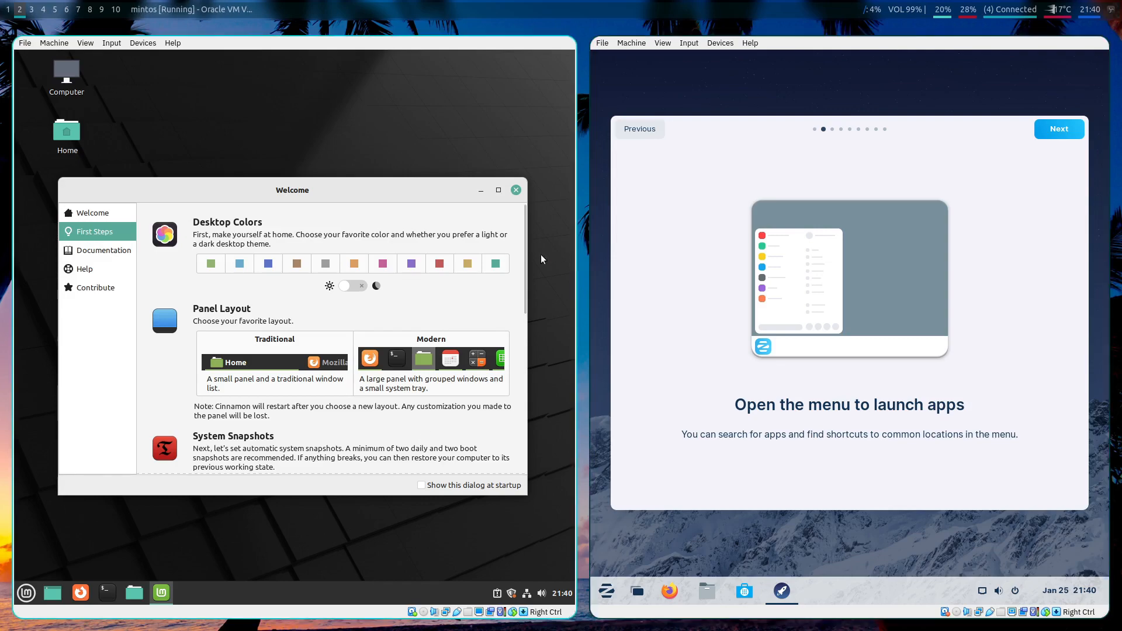
Look over Mint's Welcome and First Steps pages, and switch the desktop to the dark theme
{"action": "scroll", "coordinate": [525, 267], "scroll_direction": "down", "scroll_amount": 10}
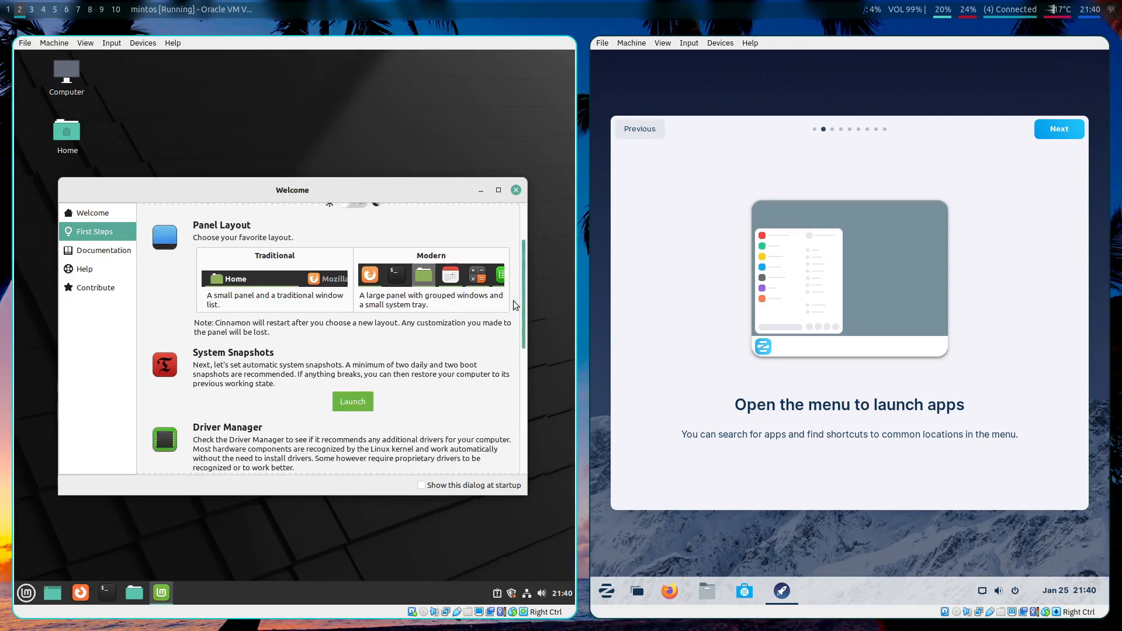
{"action": "scroll", "coordinate": [525, 267], "scroll_direction": "up", "scroll_amount": 10}
{"action": "left_click", "coordinate": [83, 214]}
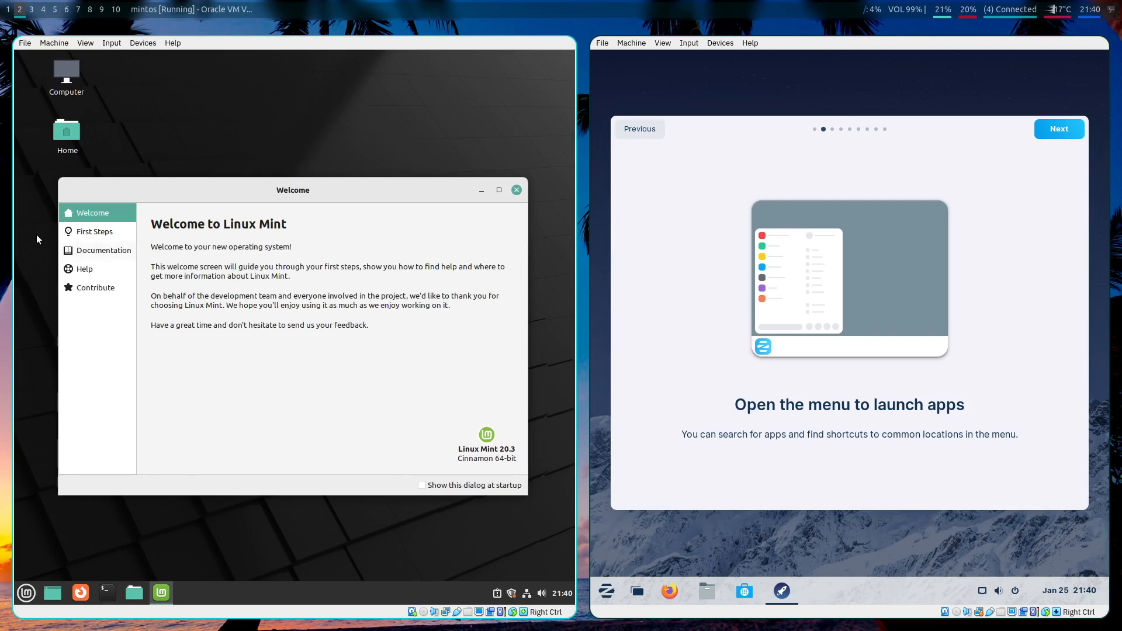
{"action": "left_click", "coordinate": [90, 231]}
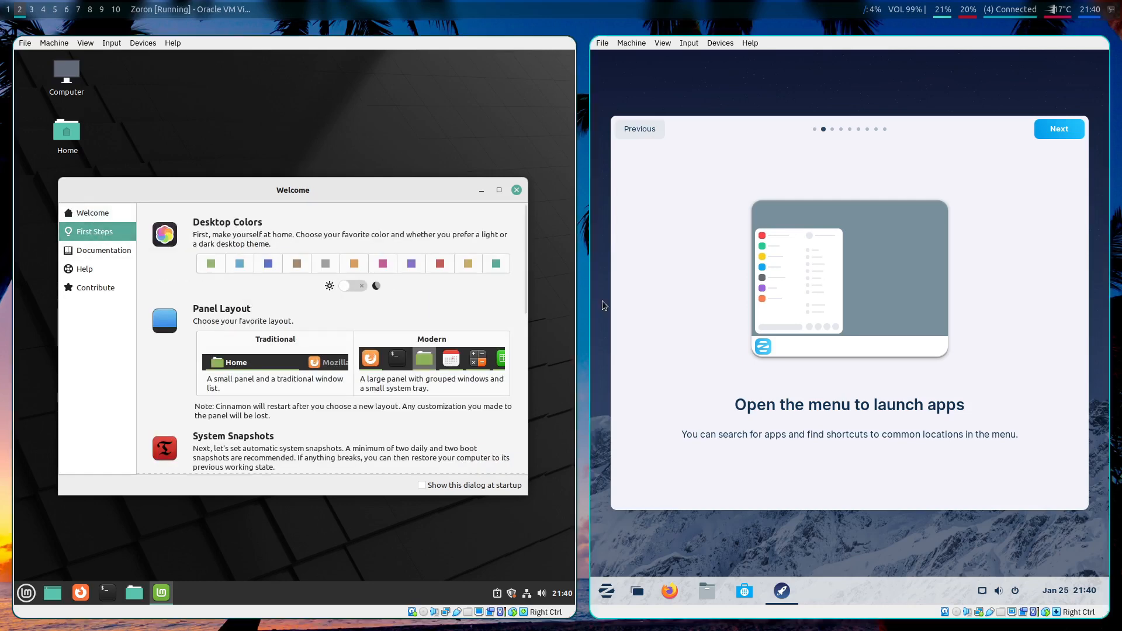
{"action": "left_click", "coordinate": [357, 288]}
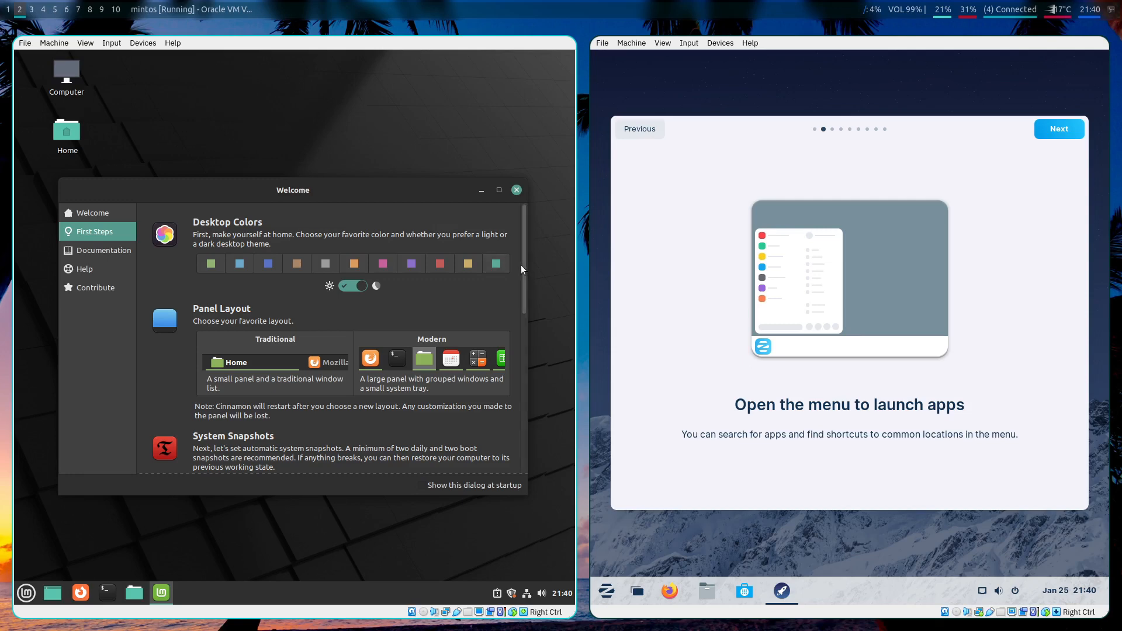
Try Mint's Modern and Traditional panel layouts, leaving Traditional selected, and dismiss the video driver notification
{"action": "scroll", "coordinate": [521, 265], "scroll_direction": "down", "scroll_amount": 2}
{"action": "left_click", "coordinate": [421, 289]}
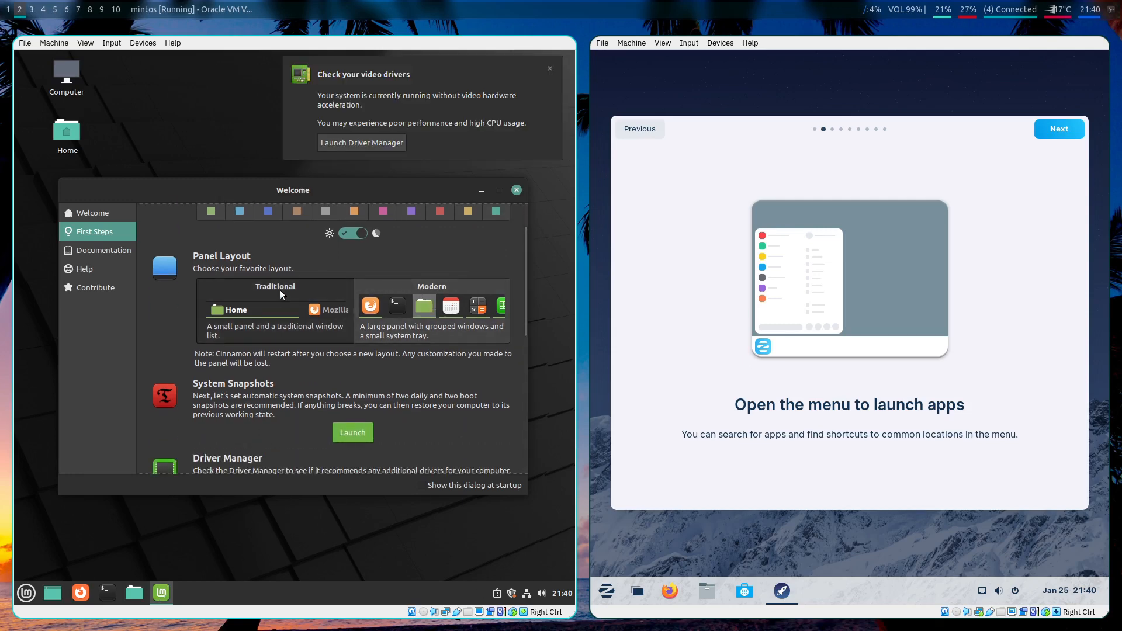
{"action": "left_click", "coordinate": [549, 69]}
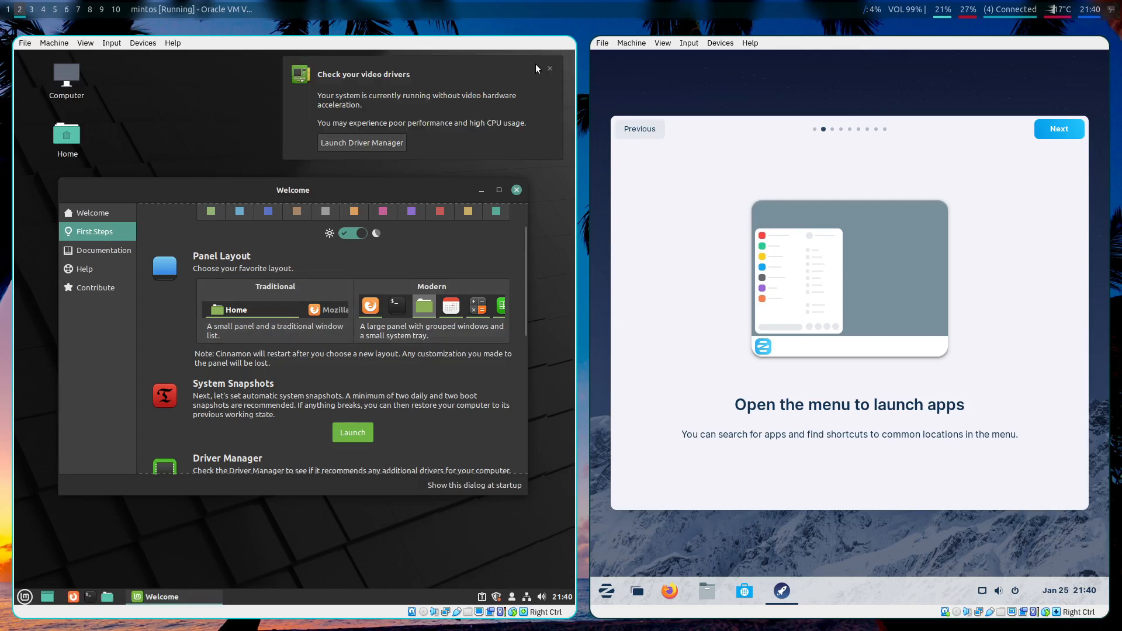
{"action": "left_click", "coordinate": [549, 69]}
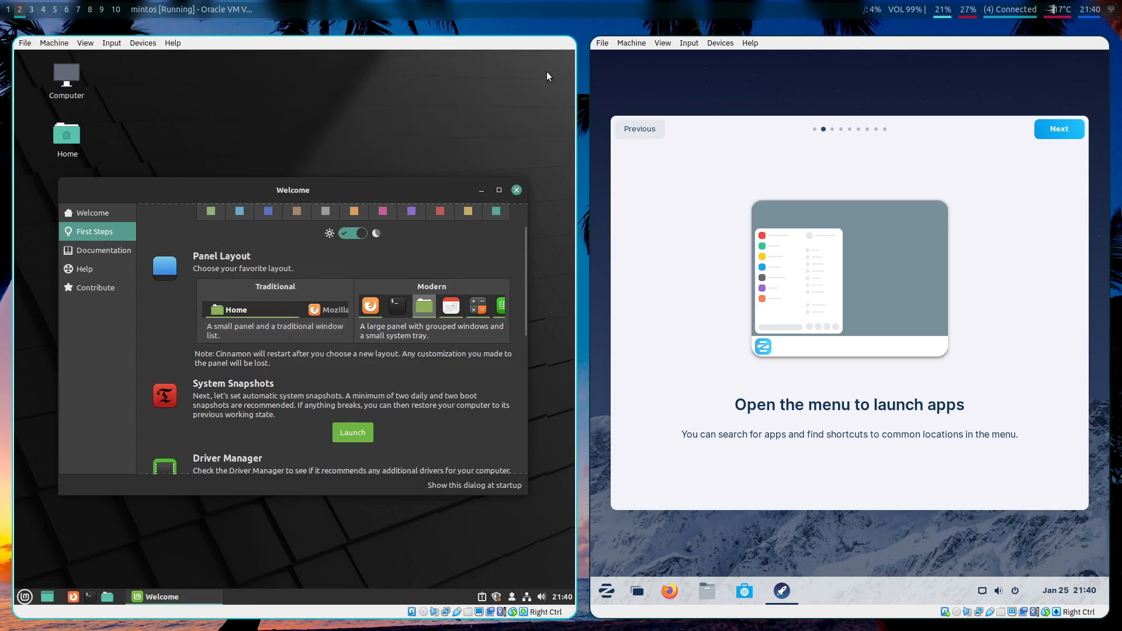
Label Mint's panel menu with the text Start in its configuration and close the settings
{"action": "left_click", "coordinate": [24, 597]}
{"action": "right_click", "coordinate": [24, 597]}
{"action": "left_click", "coordinate": [56, 558]}
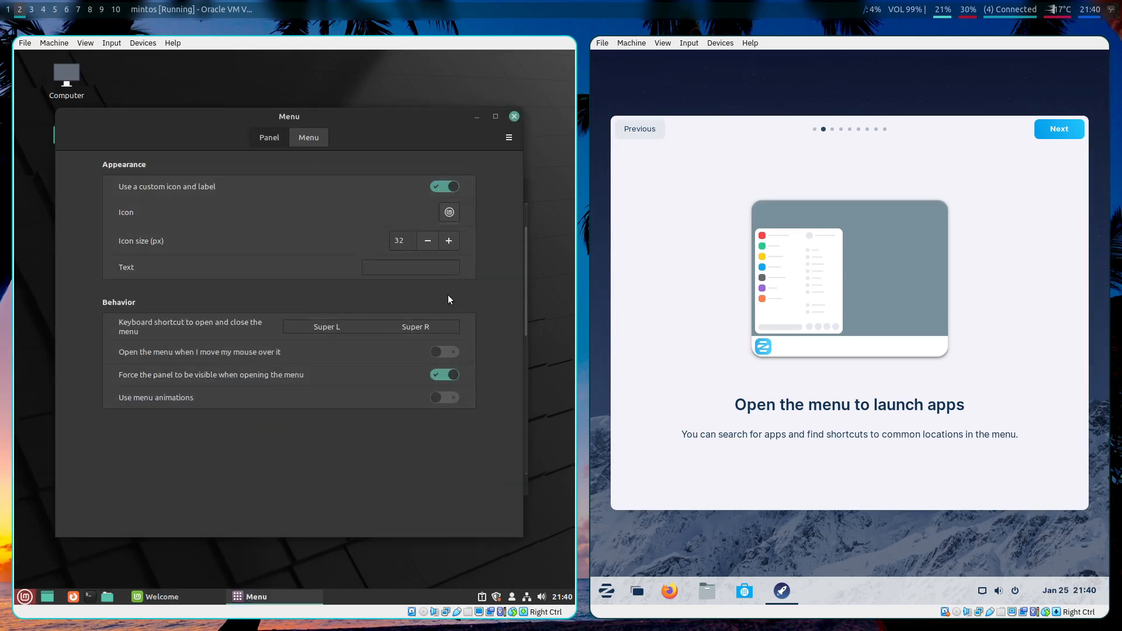
{"action": "left_click", "coordinate": [408, 270]}
{"action": "type", "text": "Start"}
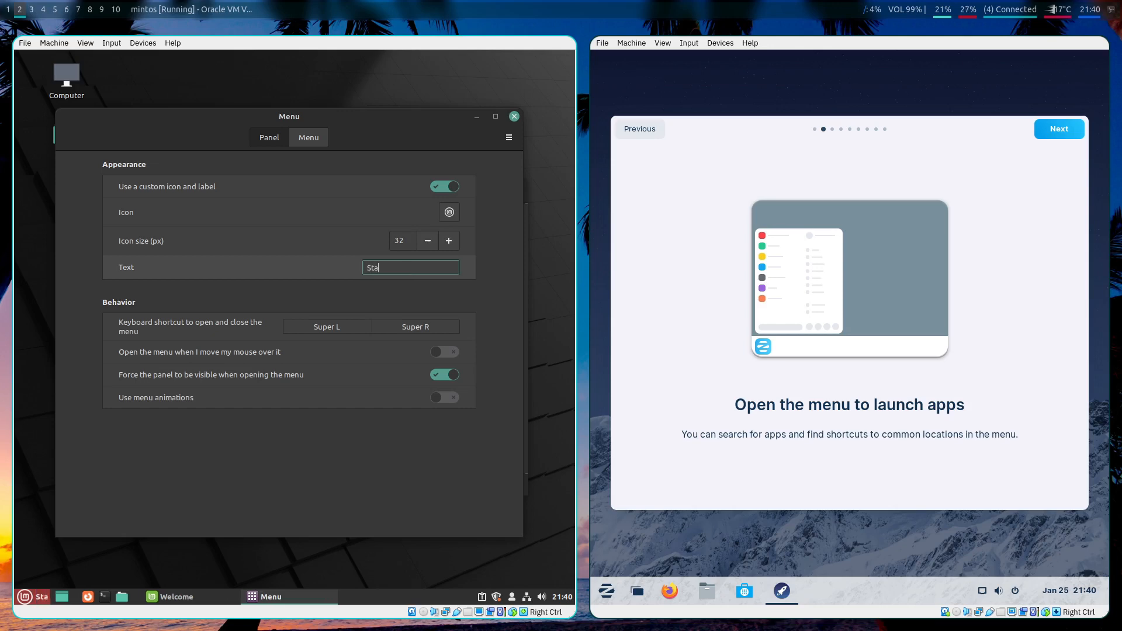
{"action": "left_click", "coordinate": [516, 115]}
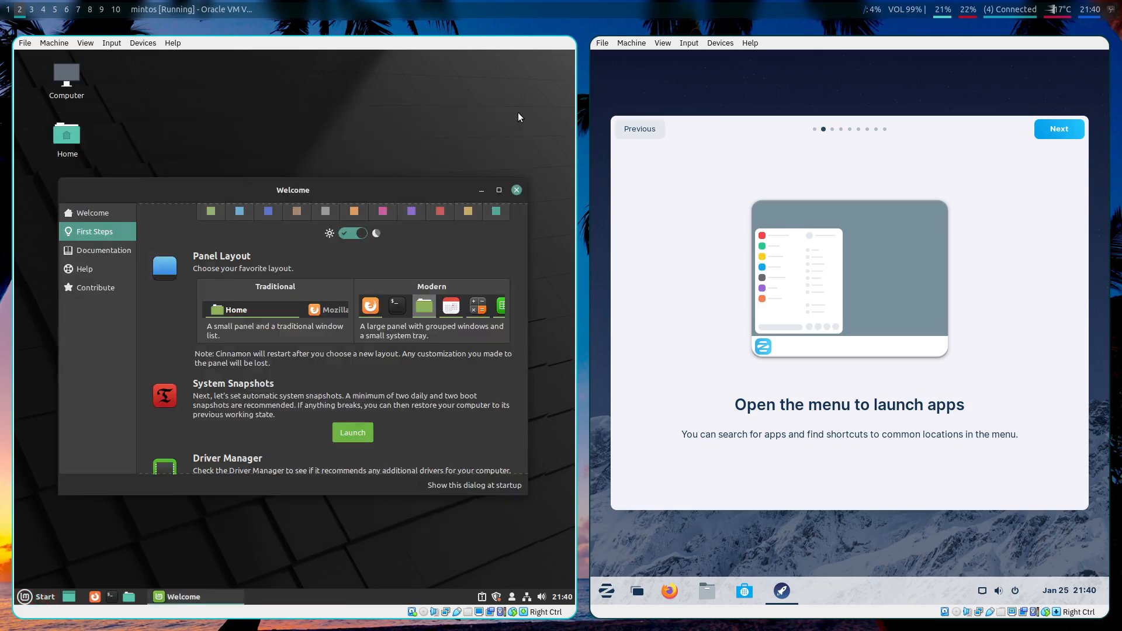
Remove the menu's Start text, turn off its custom icon and label, and close the settings
{"action": "right_click", "coordinate": [40, 596]}
{"action": "left_click", "coordinate": [88, 556]}
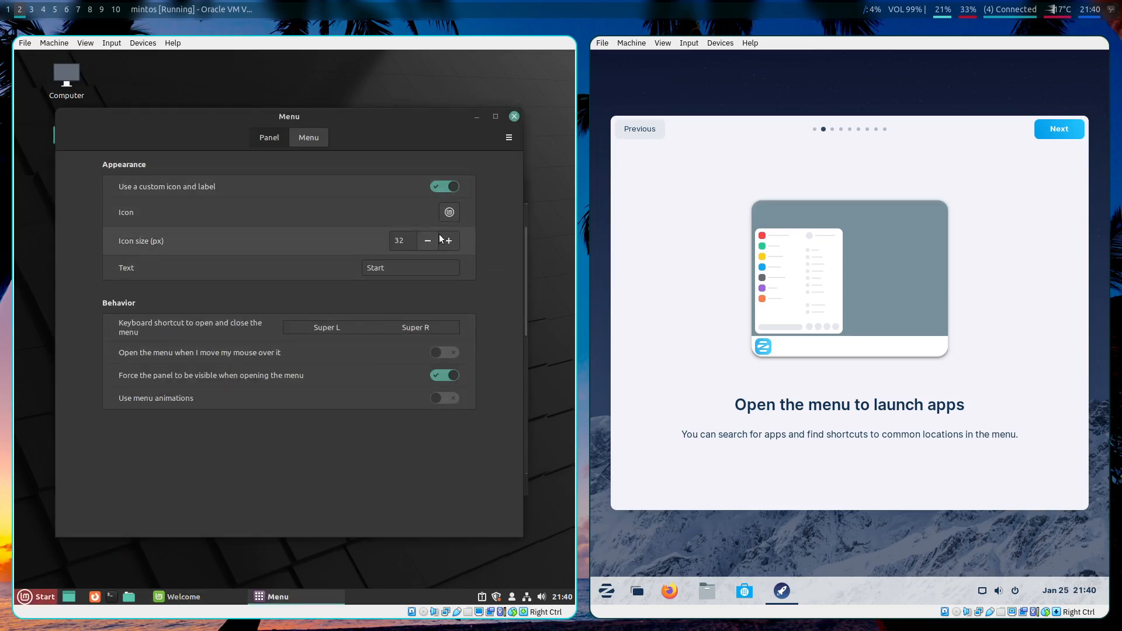
{"action": "double_click", "coordinate": [407, 268]}
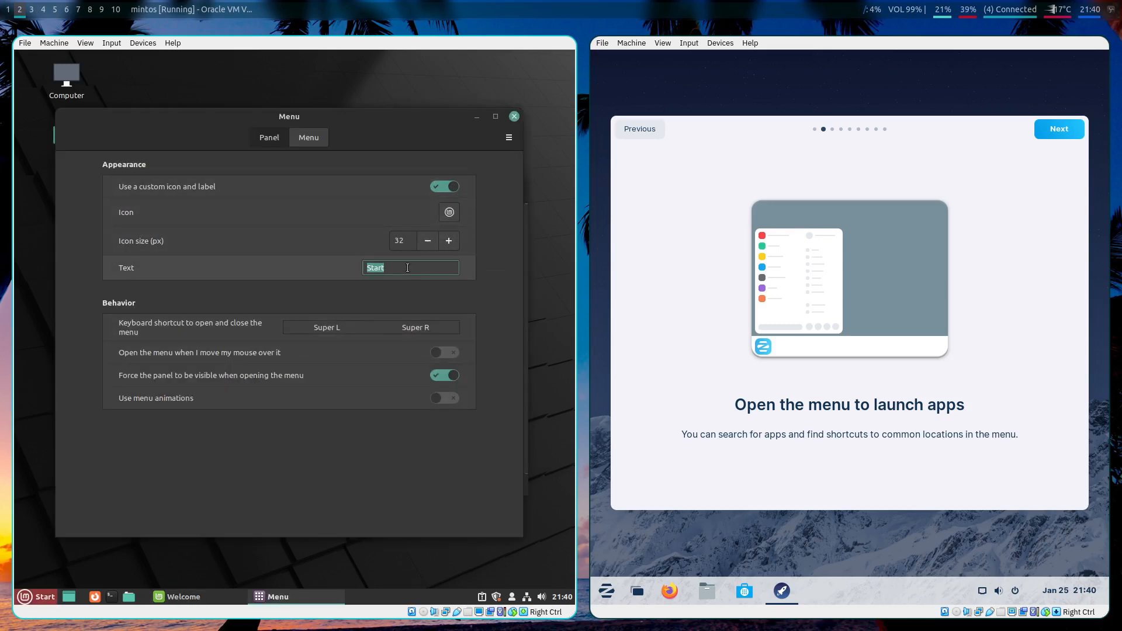
{"action": "key", "text": "BackSpace"}
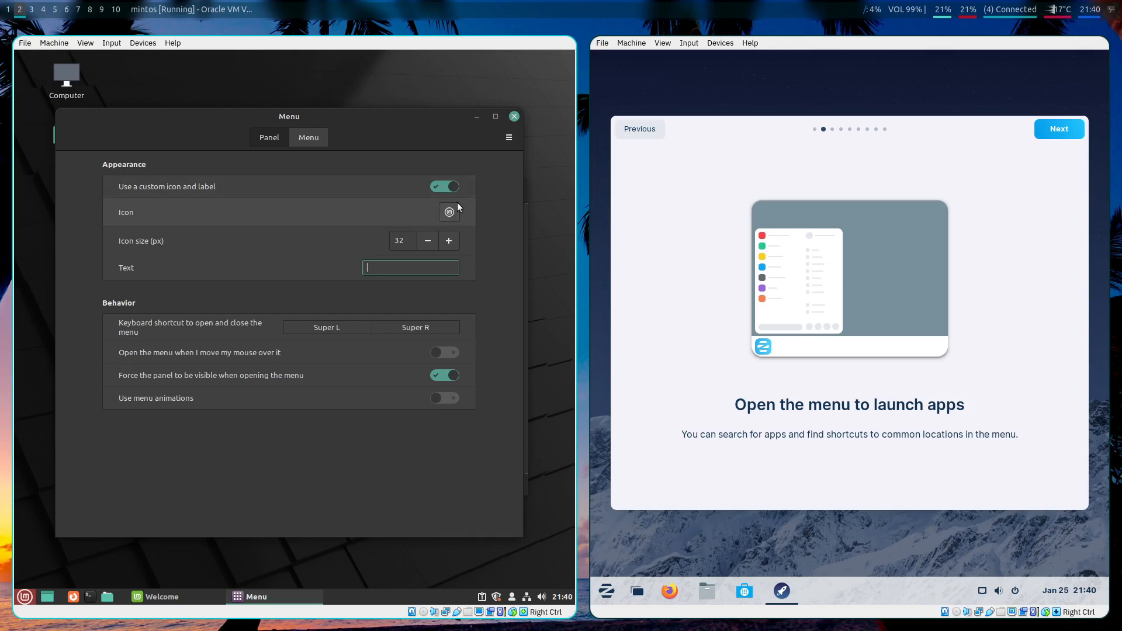
{"action": "left_click", "coordinate": [447, 187]}
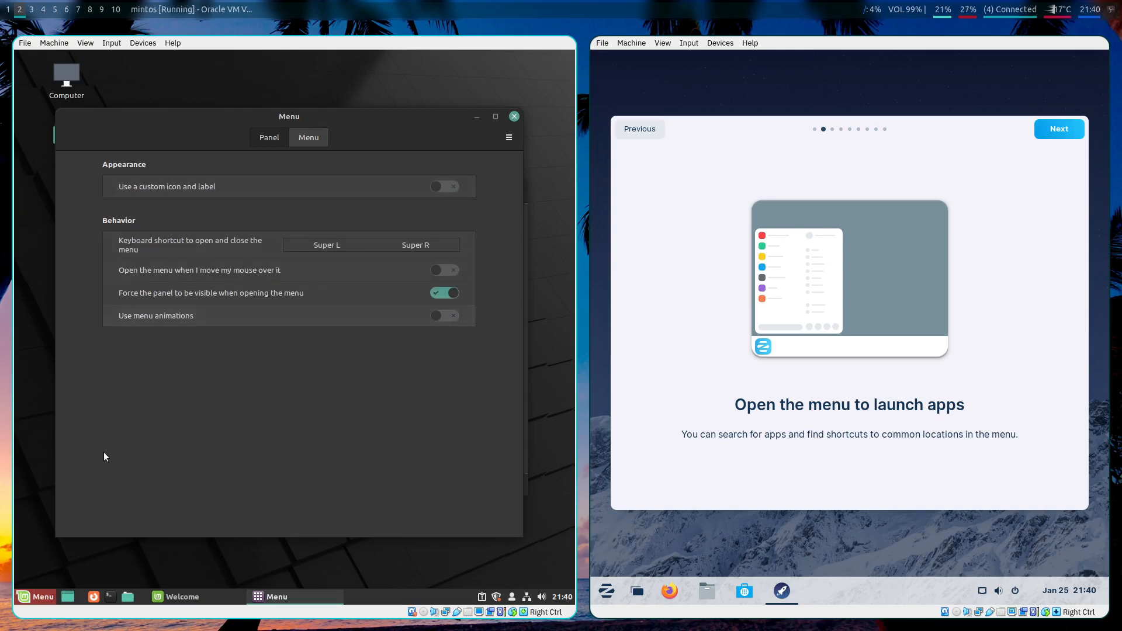
{"action": "left_click", "coordinate": [36, 596]}
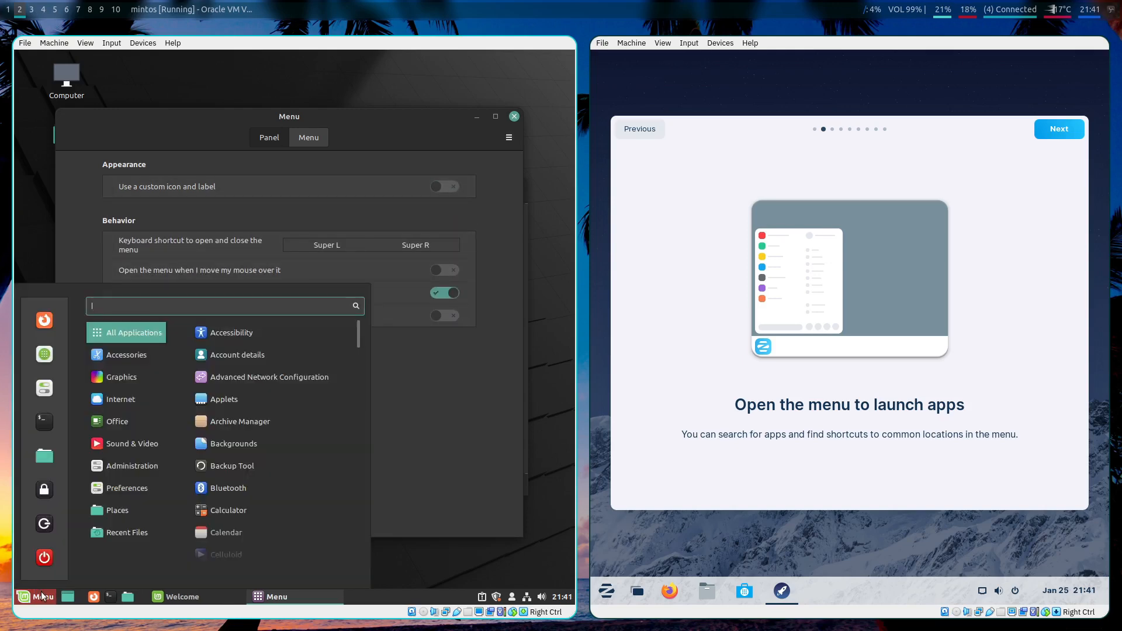
{"action": "left_click", "coordinate": [36, 596]}
{"action": "left_click", "coordinate": [514, 116]}
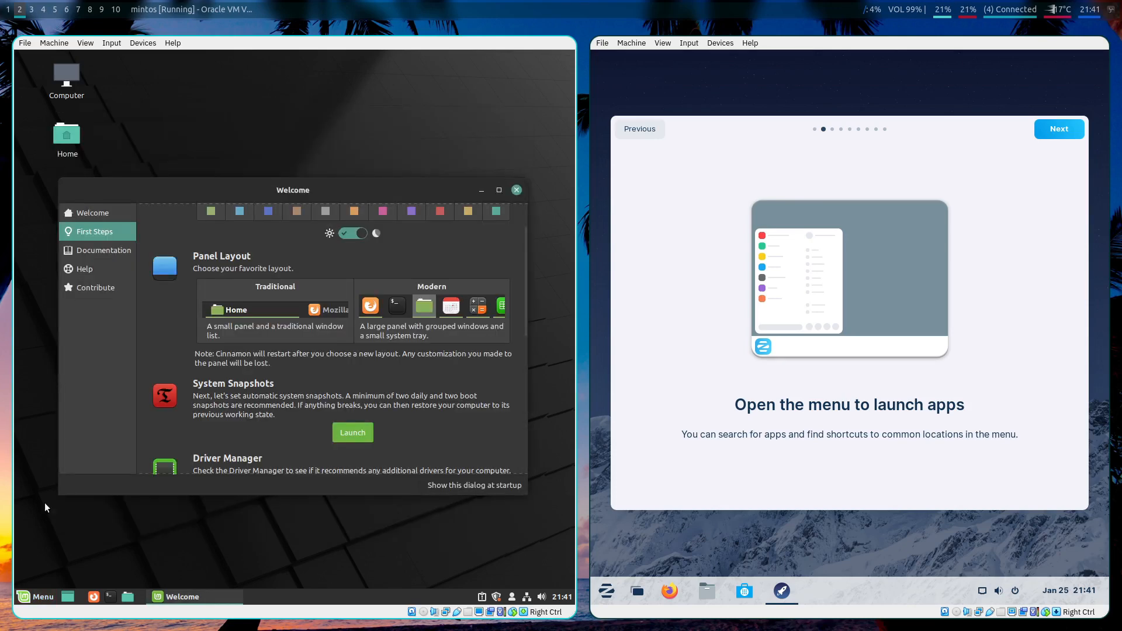
{"action": "left_click", "coordinate": [25, 596]}
{"action": "left_click", "coordinate": [25, 596]}
{"action": "left_click", "coordinate": [25, 596]}
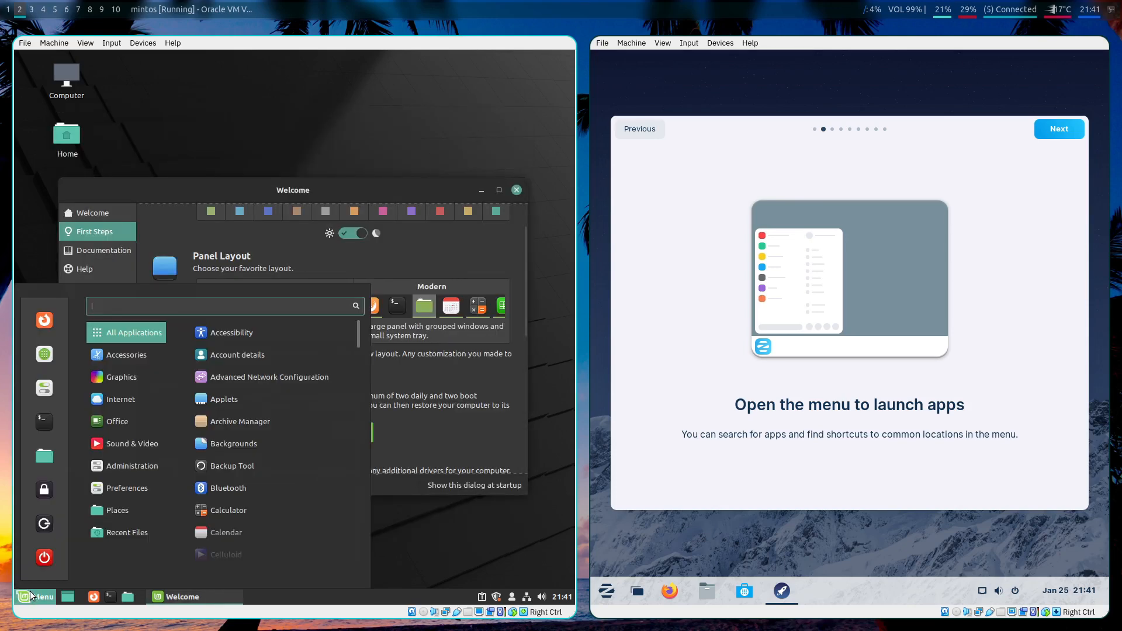
{"action": "left_click", "coordinate": [25, 596]}
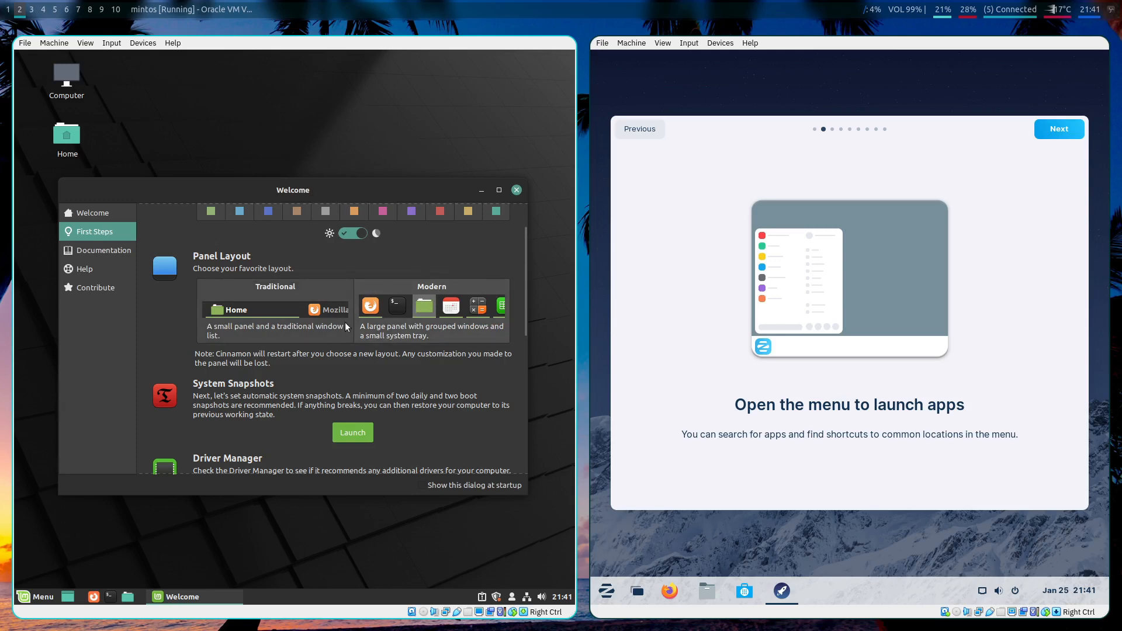
Switch Mint's panel to the Modern layout
{"action": "left_click", "coordinate": [380, 329]}
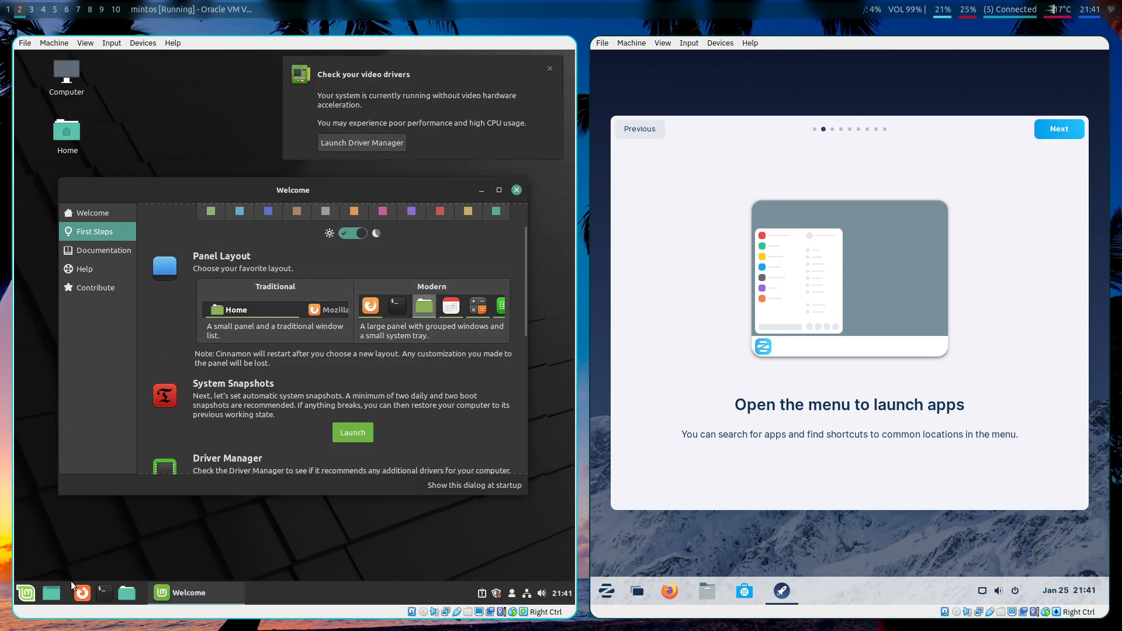
{"action": "left_click", "coordinate": [22, 593]}
{"action": "left_click", "coordinate": [22, 594]}
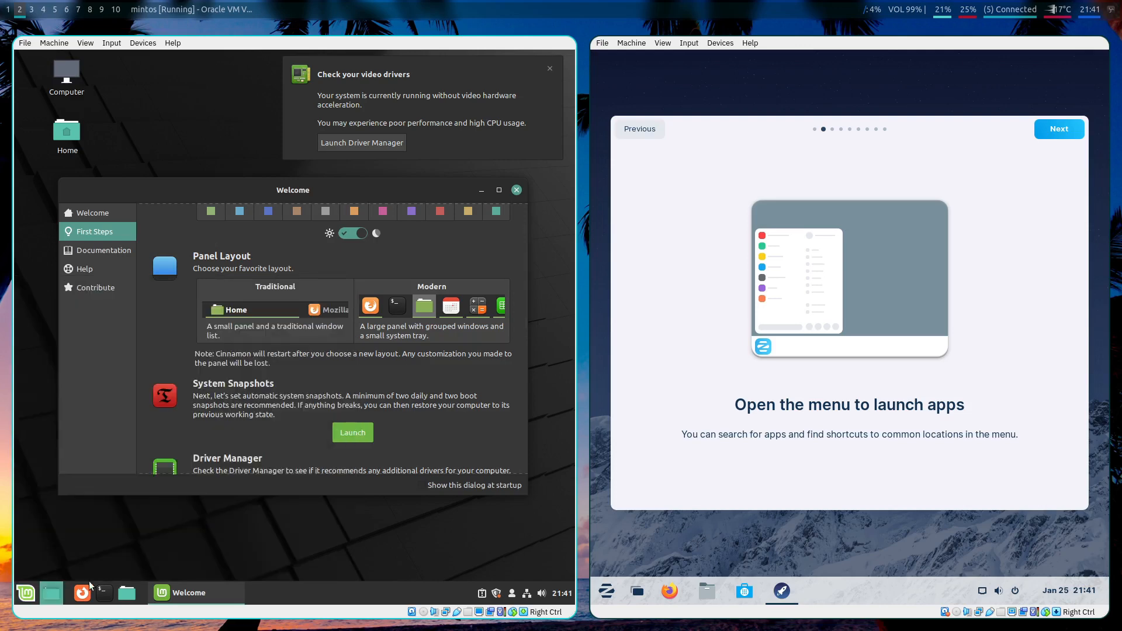
Dismiss Mint's video driver notification, try to open the panel menu's configuration, and reposition the Welcome window
{"action": "right_click", "coordinate": [21, 591]}
{"action": "left_click", "coordinate": [90, 549]}
{"action": "left_click", "coordinate": [540, 68]}
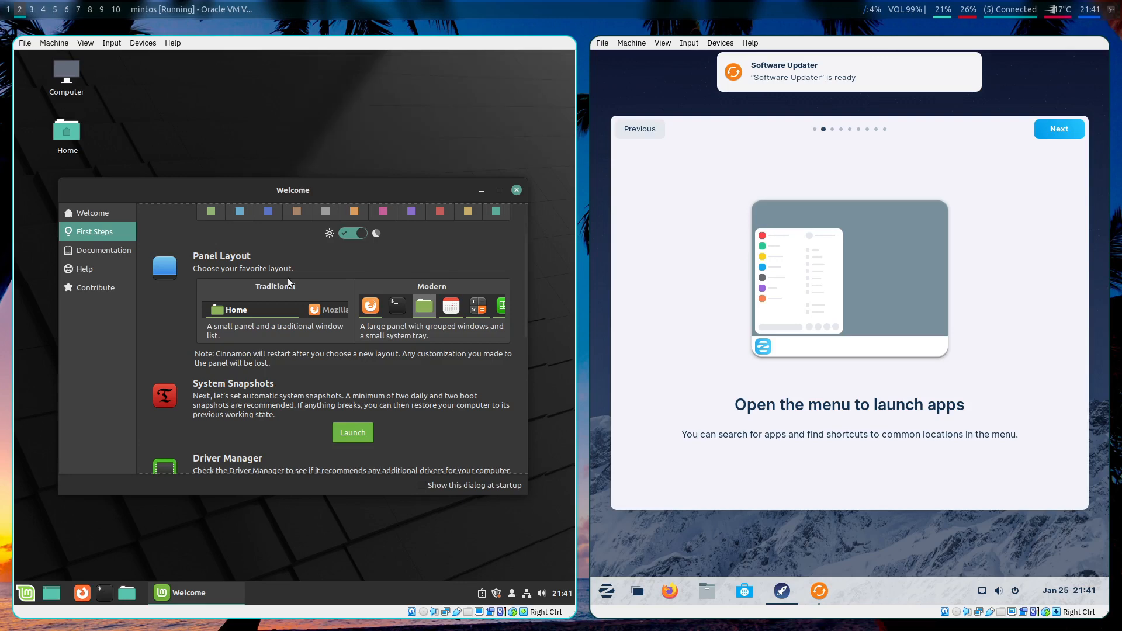
{"action": "right_click", "coordinate": [25, 593]}
{"action": "left_click", "coordinate": [67, 551]}
{"action": "left_click_drag", "start_coordinate": [349, 183], "coordinate": [278, 269]}
{"action": "left_click_drag", "start_coordinate": [316, 464], "coordinate": [358, 157]}
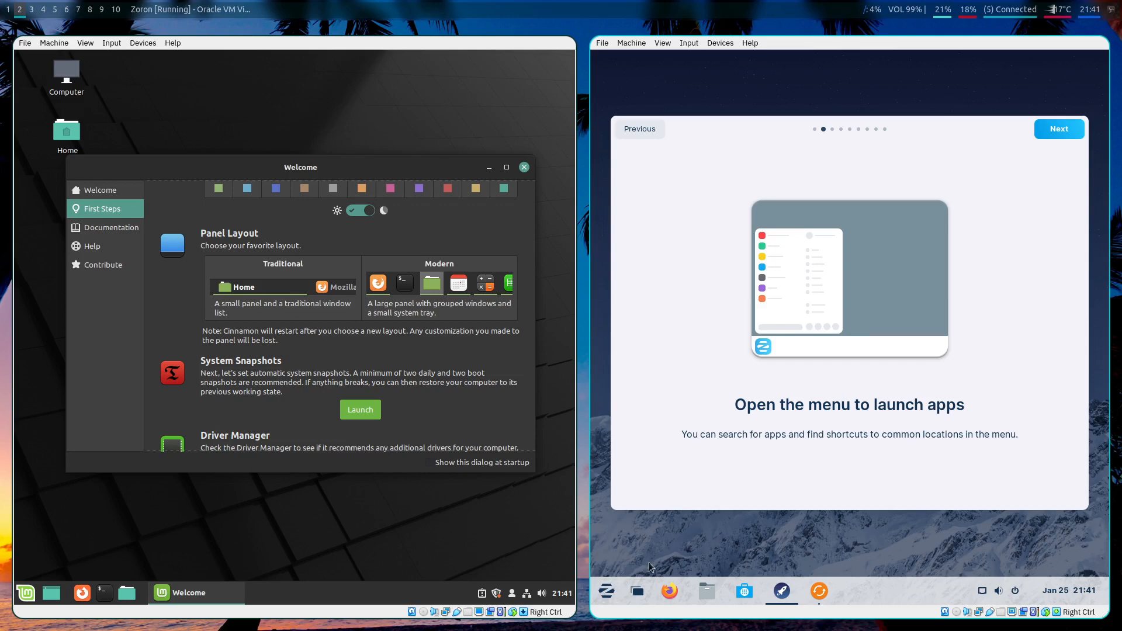
Look at Zorin's window overview and examine the categories and shortcuts in its application menu, leaving both closed
{"action": "left_click", "coordinate": [632, 597]}
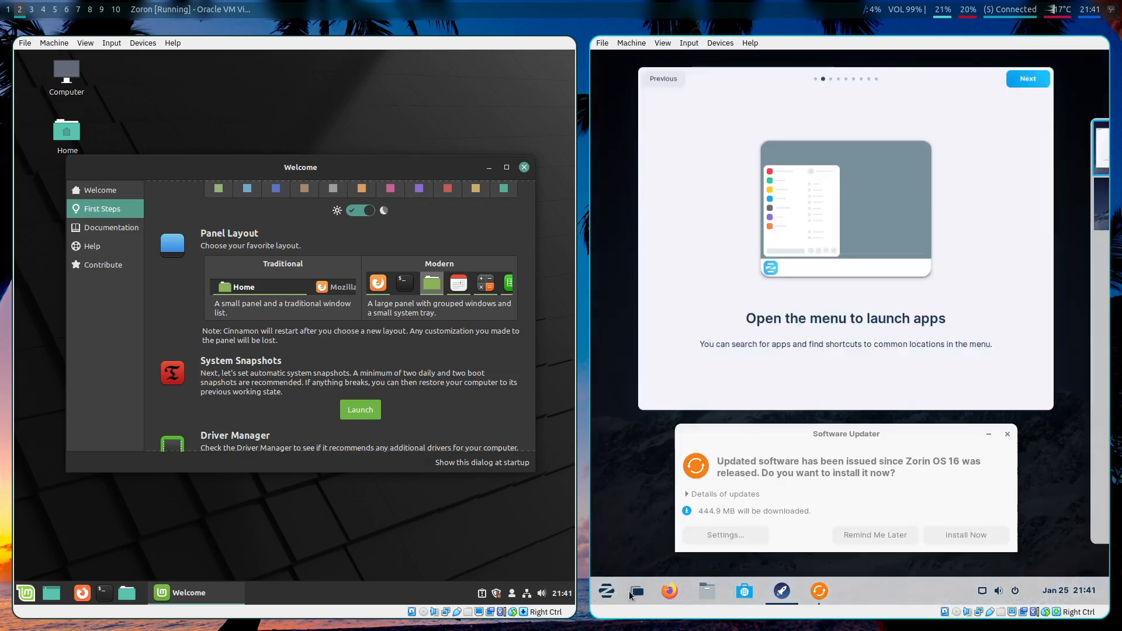
{"action": "left_click", "coordinate": [630, 595]}
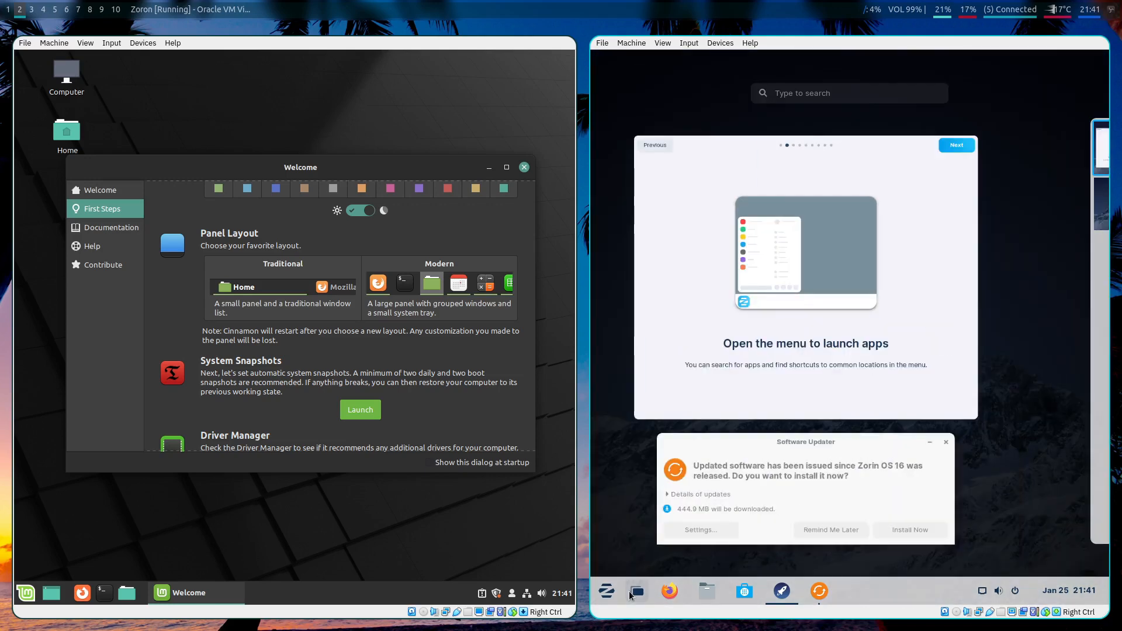
{"action": "left_click", "coordinate": [607, 591]}
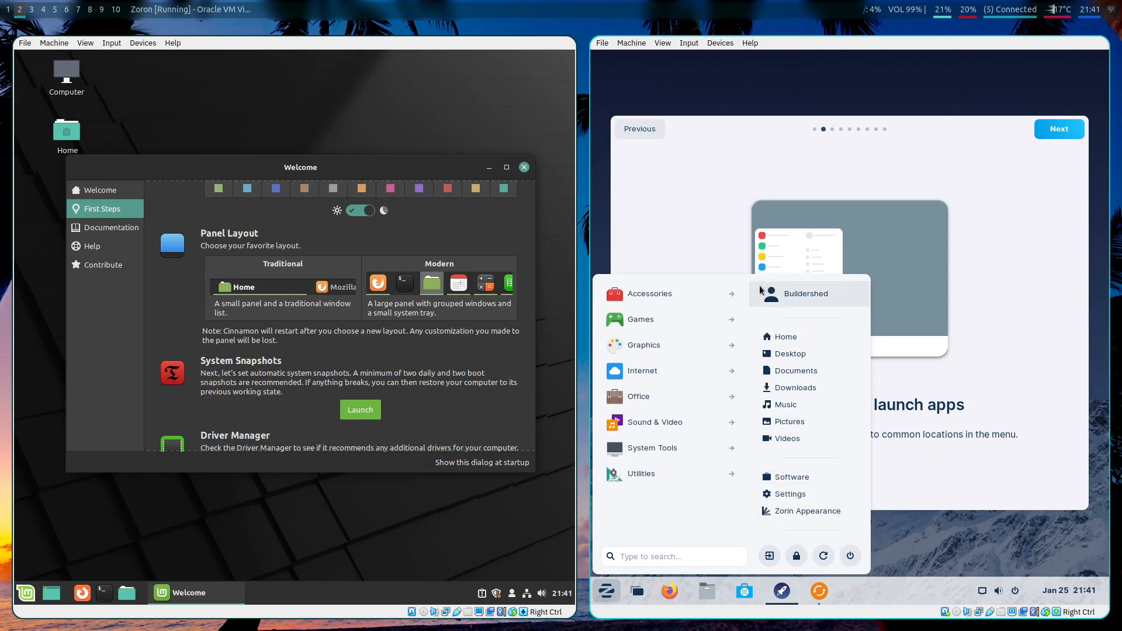
{"action": "left_click", "coordinate": [608, 592]}
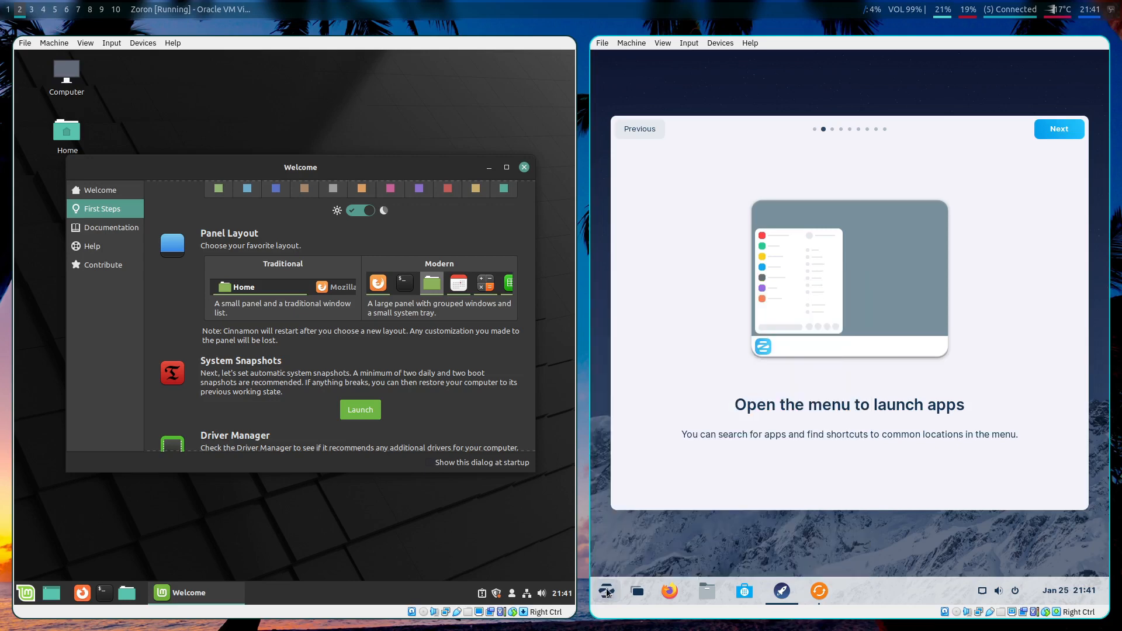
{"action": "left_click", "coordinate": [609, 591]}
{"action": "left_click", "coordinate": [610, 590]}
{"action": "left_click", "coordinate": [611, 589]}
{"action": "left_click", "coordinate": [611, 589]}
{"action": "left_click", "coordinate": [612, 589]}
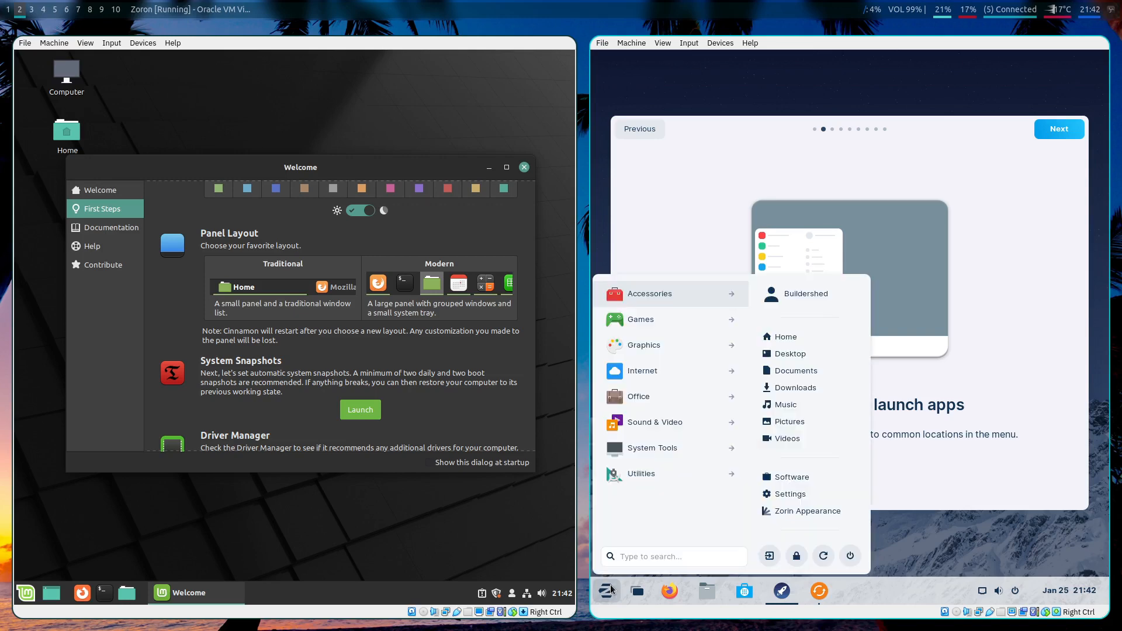
{"action": "left_click", "coordinate": [611, 589]}
{"action": "left_click", "coordinate": [611, 589]}
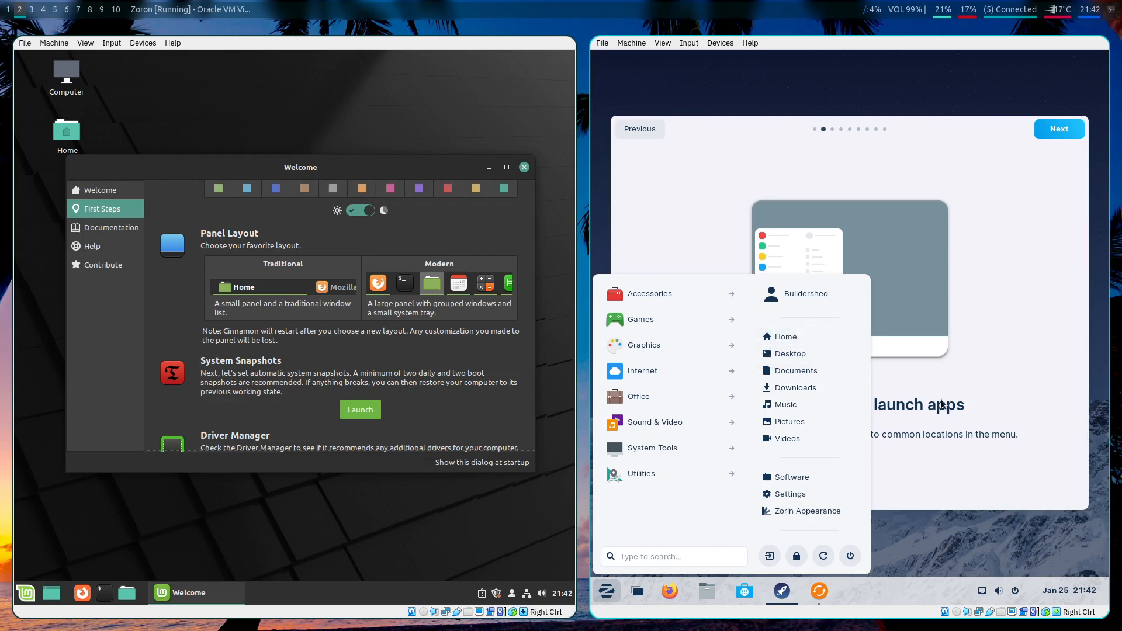
{"action": "left_click", "coordinate": [977, 425]}
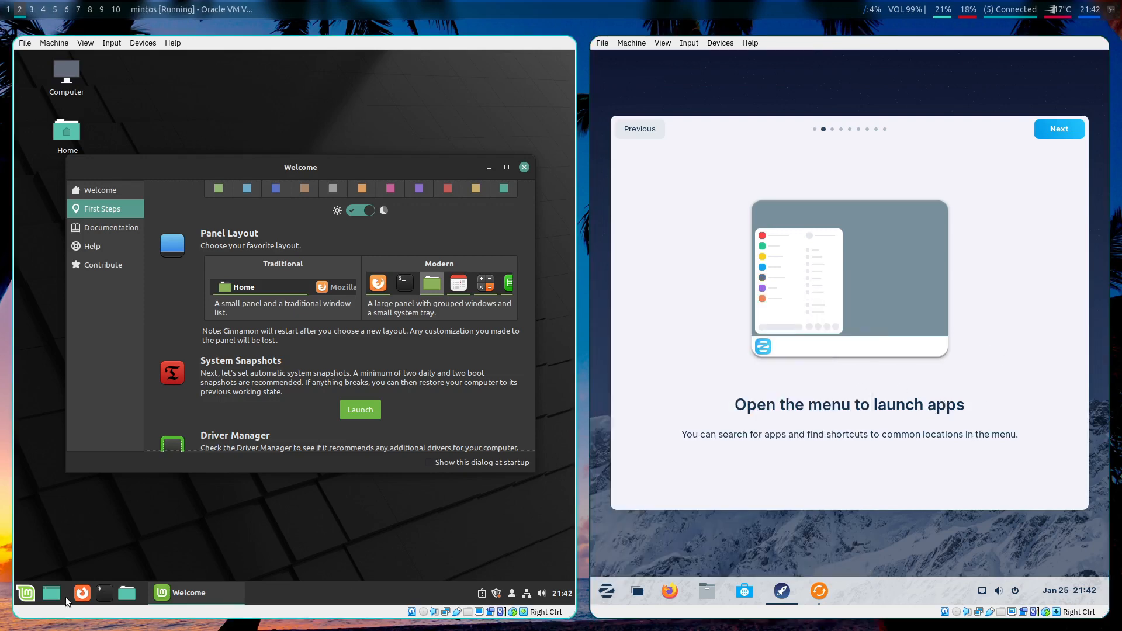
Browse the Internet and Administration categories in Mint's application menu and close the menu
{"action": "left_click", "coordinate": [26, 593]}
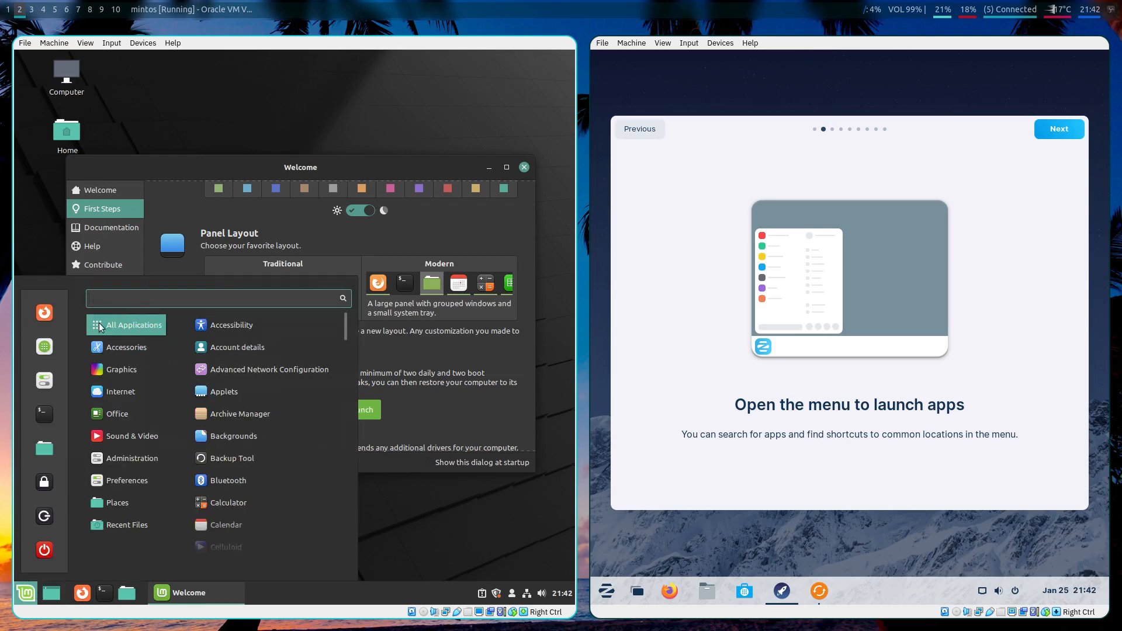
{"action": "mouse_move", "coordinate": [114, 396]}
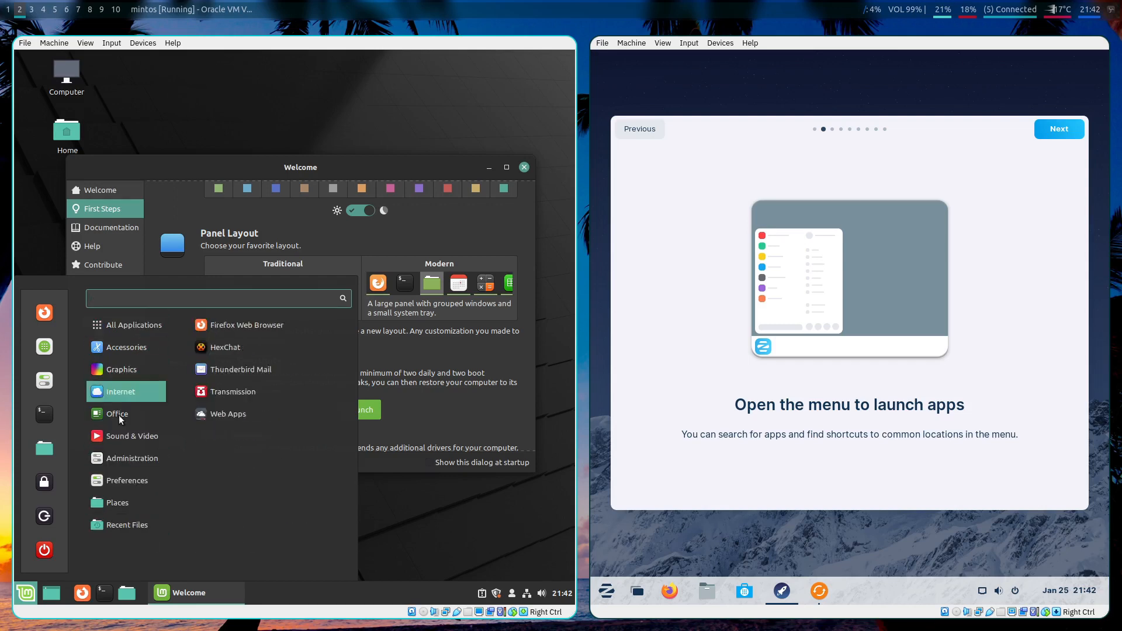
{"action": "mouse_move", "coordinate": [116, 459]}
{"action": "left_click", "coordinate": [474, 380]}
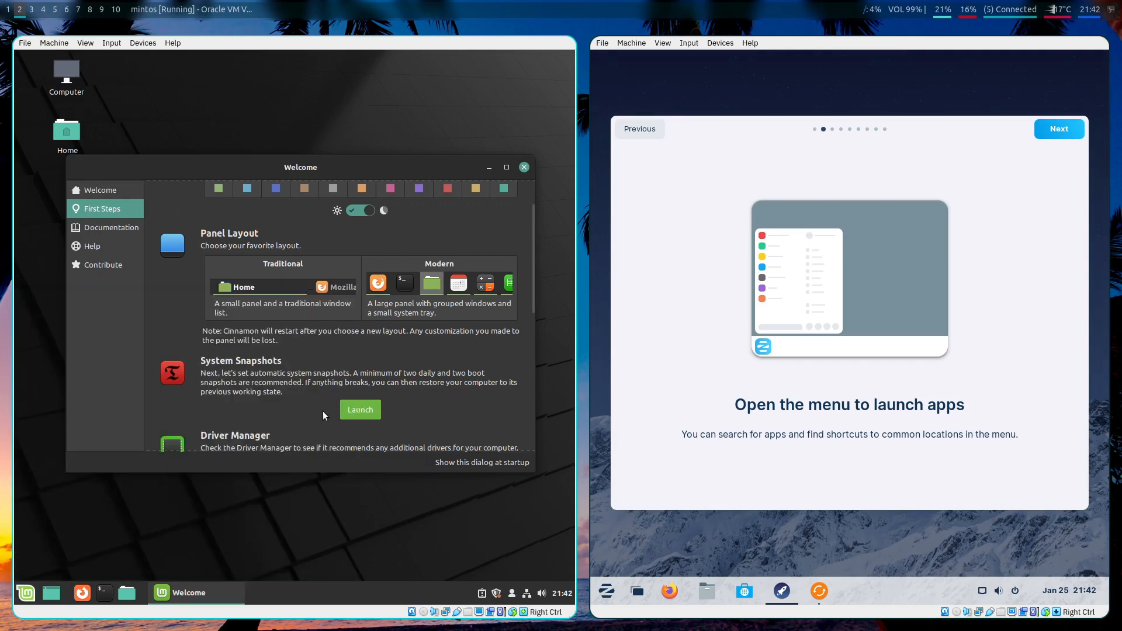
Try to open the configuration of Mint's panel menu, minimizing and restoring the Welcome window in between
{"action": "right_click", "coordinate": [26, 591]}
{"action": "left_click", "coordinate": [40, 550]}
{"action": "right_click", "coordinate": [31, 584]}
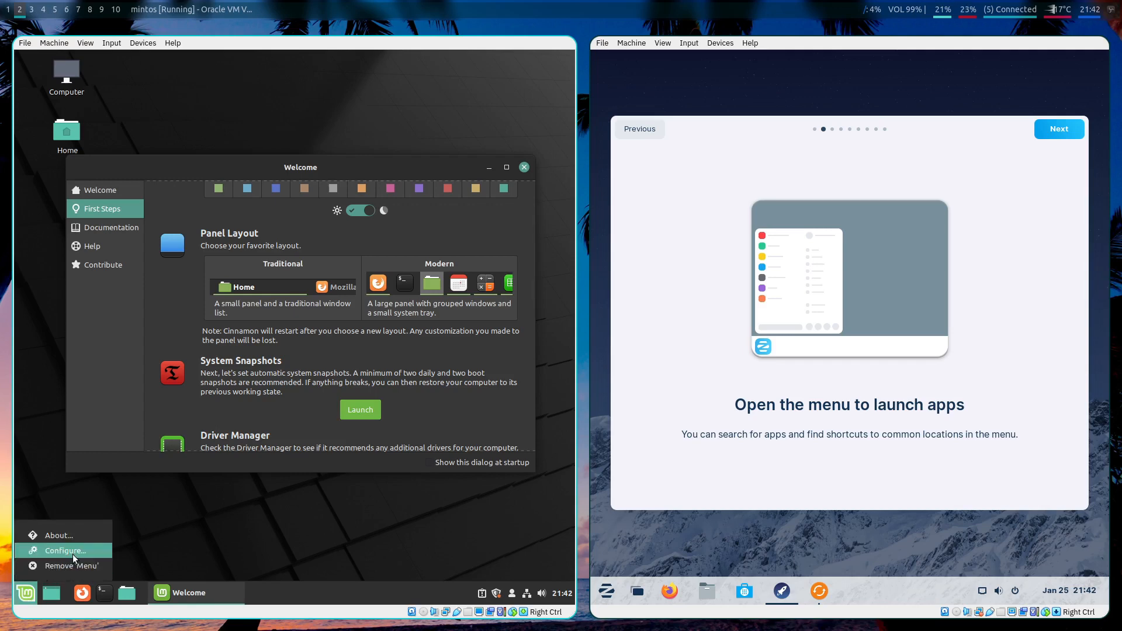
{"action": "left_click", "coordinate": [75, 553]}
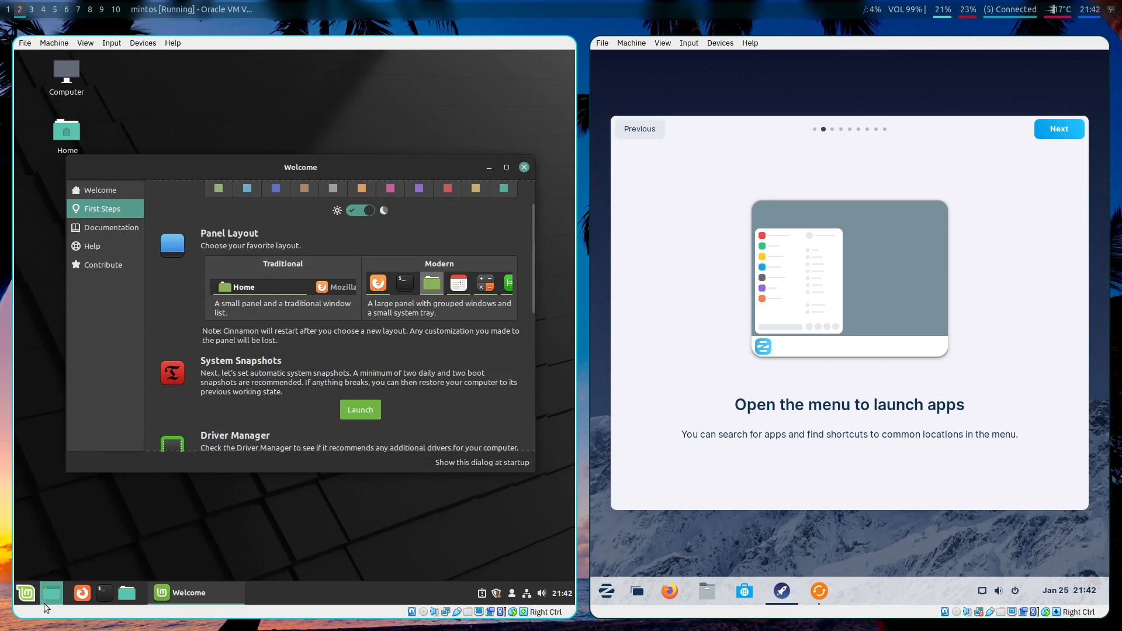
{"action": "left_click", "coordinate": [176, 599]}
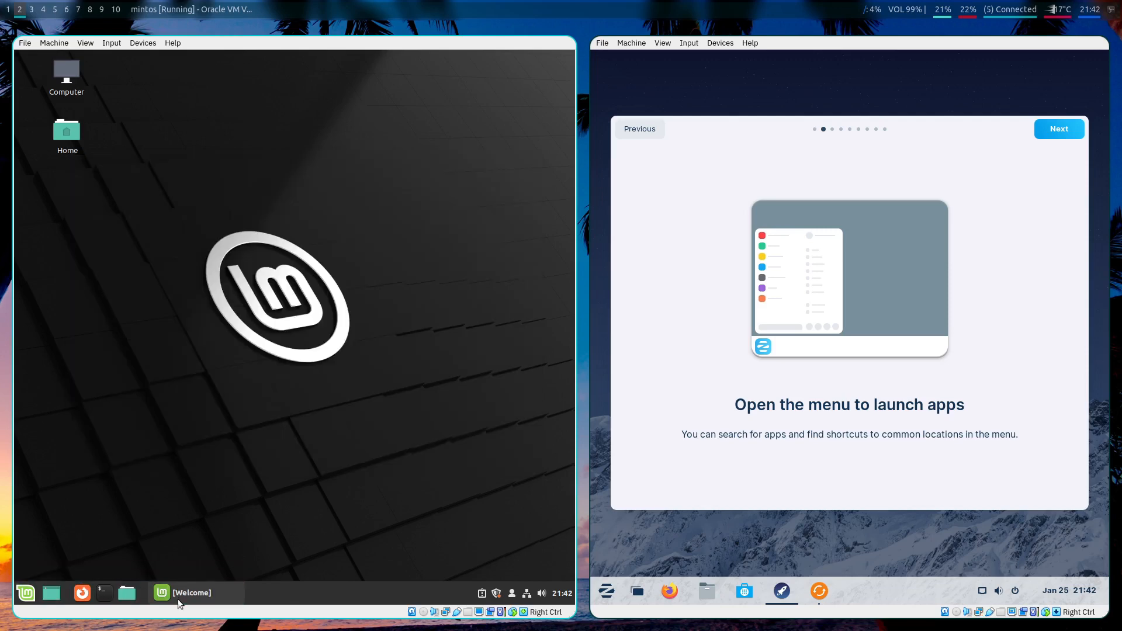
{"action": "right_click", "coordinate": [20, 596]}
{"action": "left_click", "coordinate": [65, 547]}
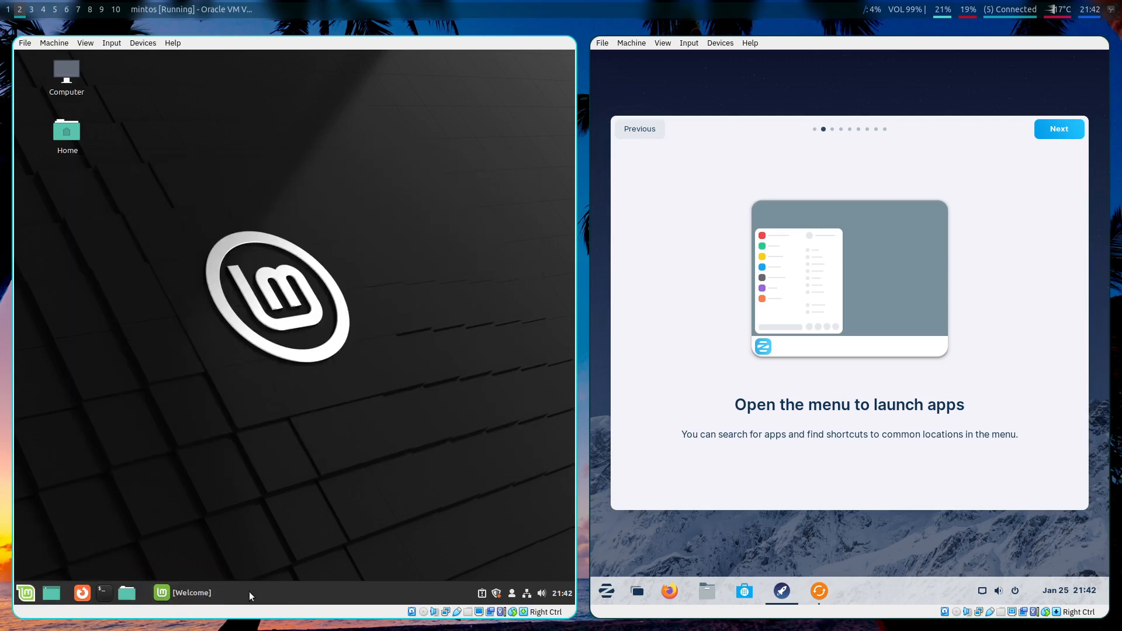
{"action": "left_click", "coordinate": [185, 593]}
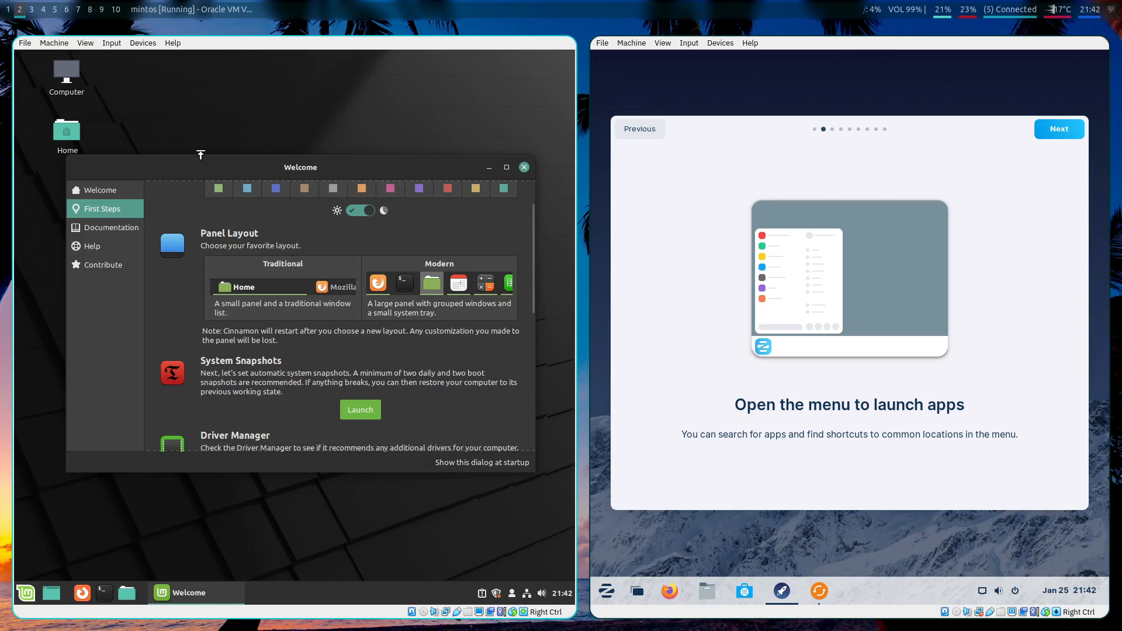
Open the Applets manager from Mint's panel, look through the applet list, and try to configure the Menu applet
{"action": "right_click", "coordinate": [293, 589]}
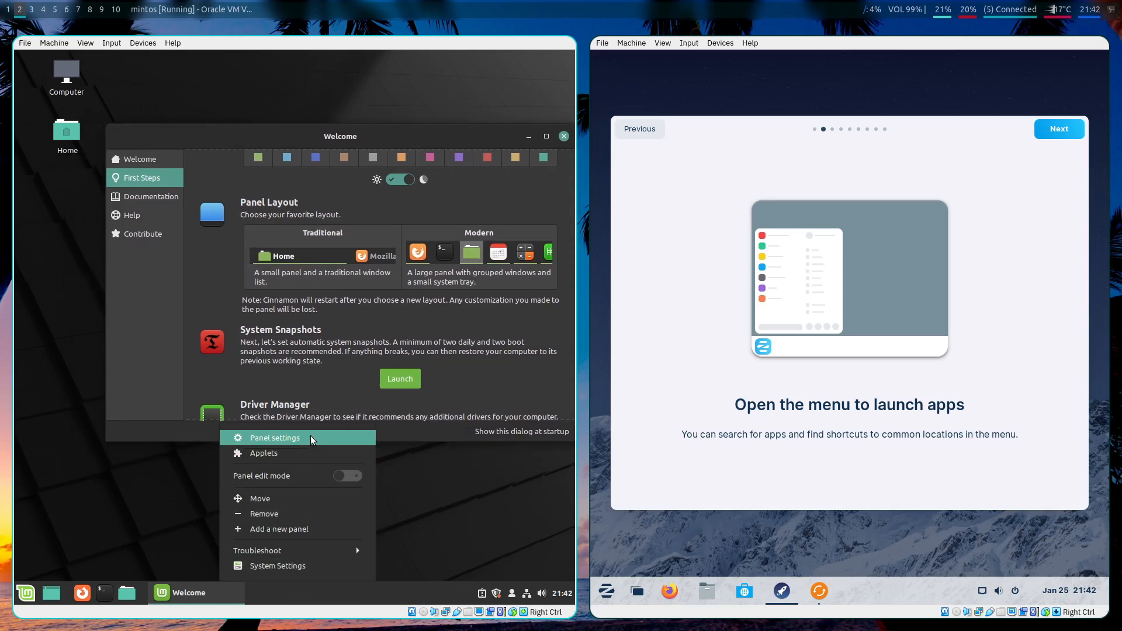
{"action": "left_click", "coordinate": [219, 497]}
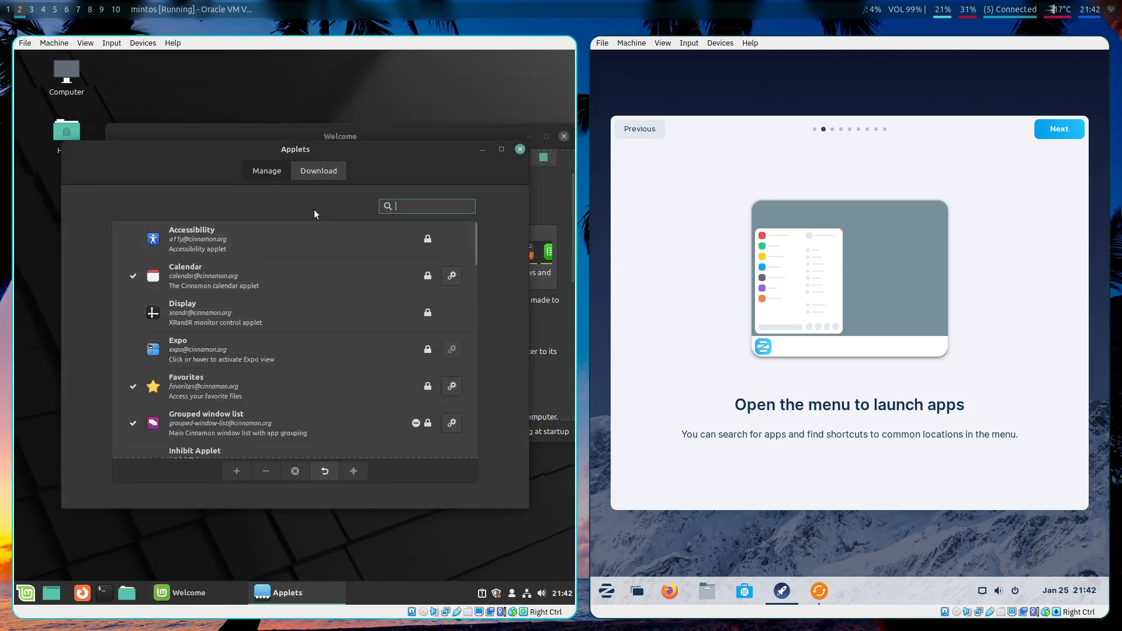
{"action": "scroll", "coordinate": [374, 270], "scroll_direction": "down", "scroll_amount": 3}
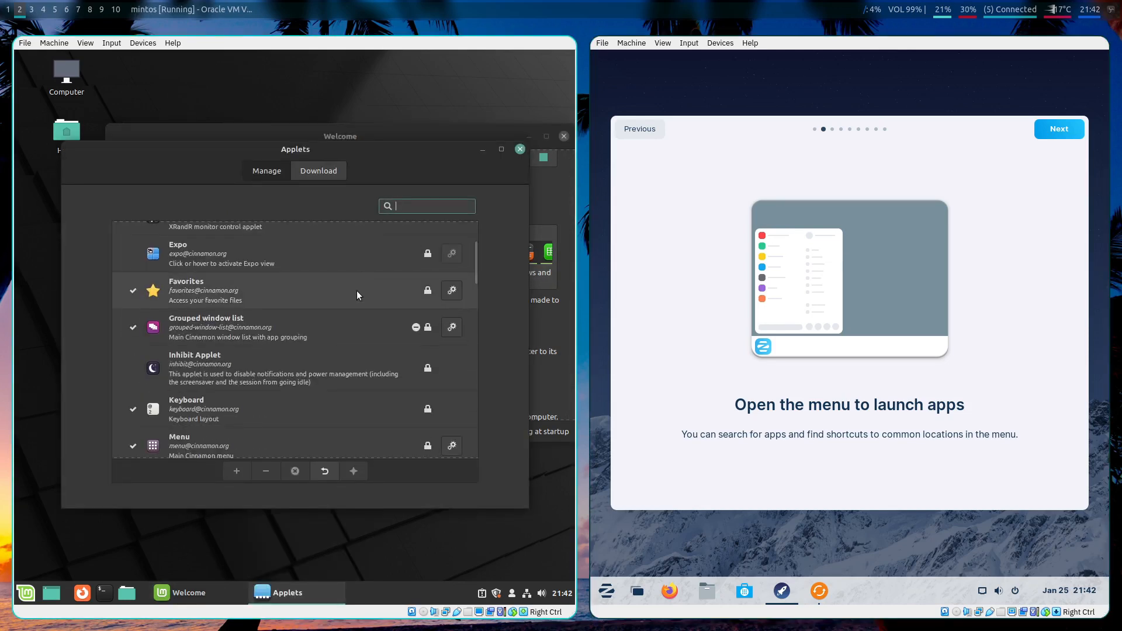
{"action": "scroll", "coordinate": [379, 419], "scroll_direction": "down", "scroll_amount": 5}
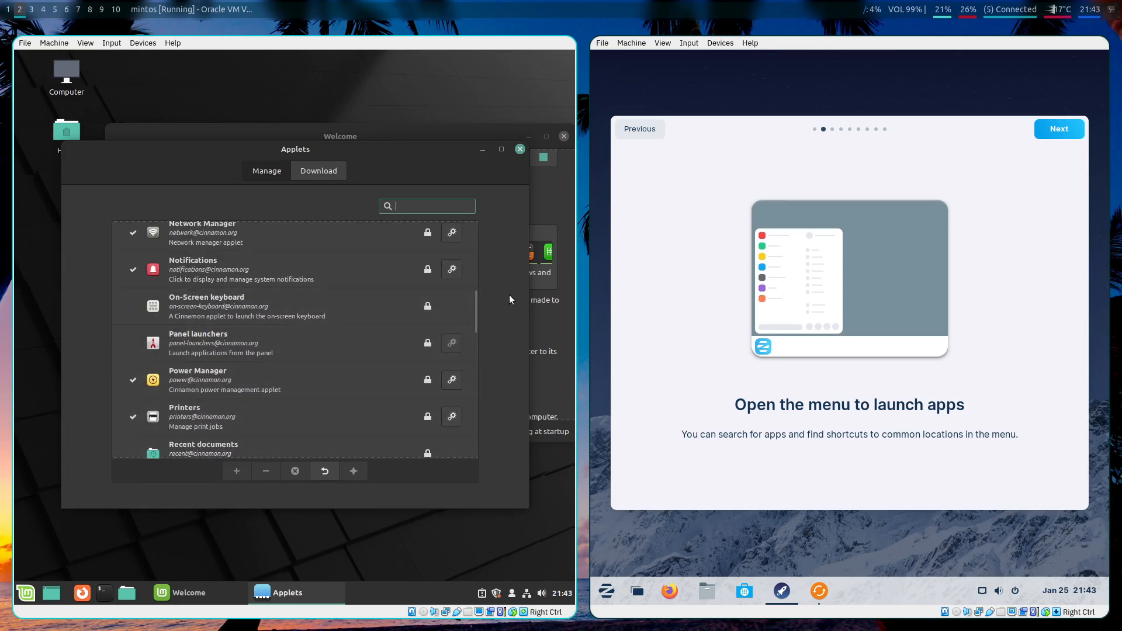
{"action": "left_click_drag", "start_coordinate": [474, 307], "coordinate": [479, 261]}
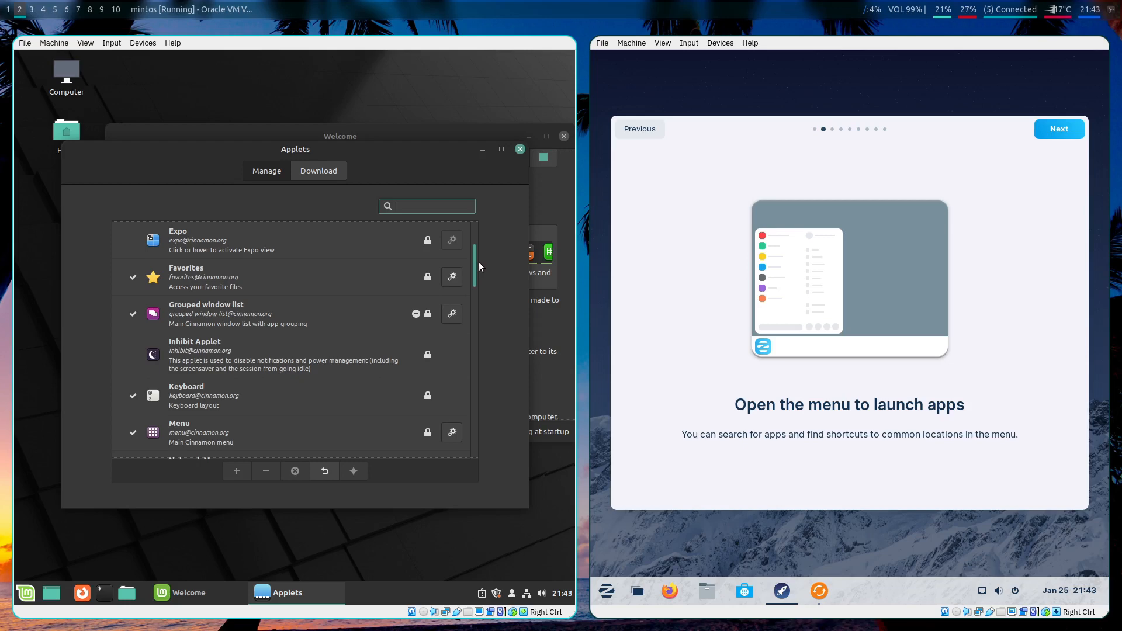
{"action": "scroll", "coordinate": [468, 271], "scroll_direction": "down", "scroll_amount": 2}
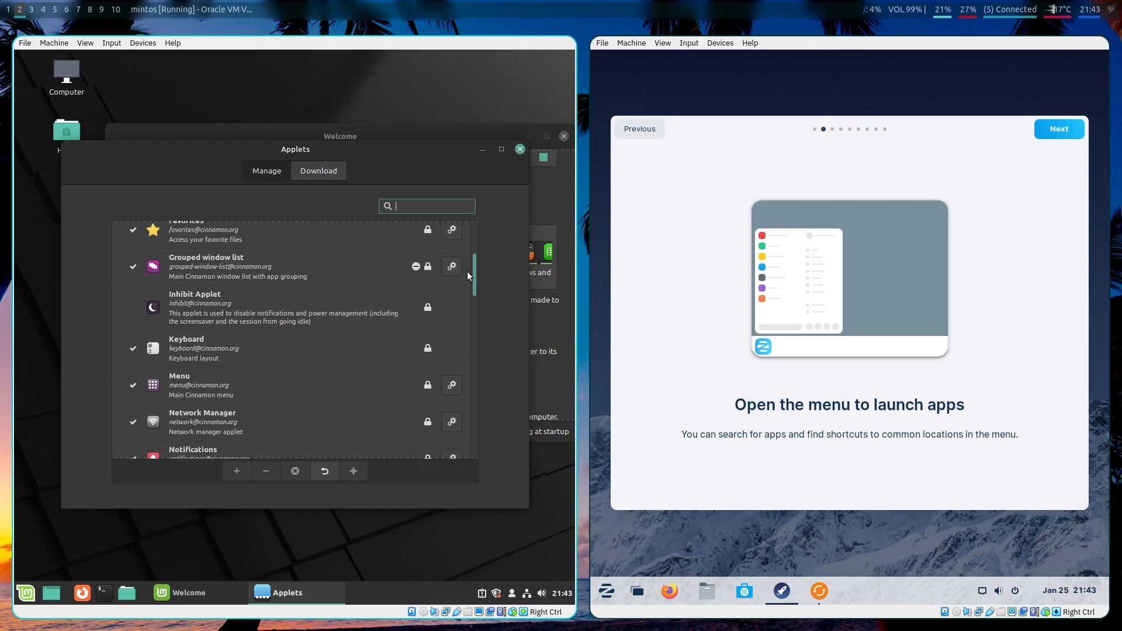
{"action": "left_click", "coordinate": [452, 373]}
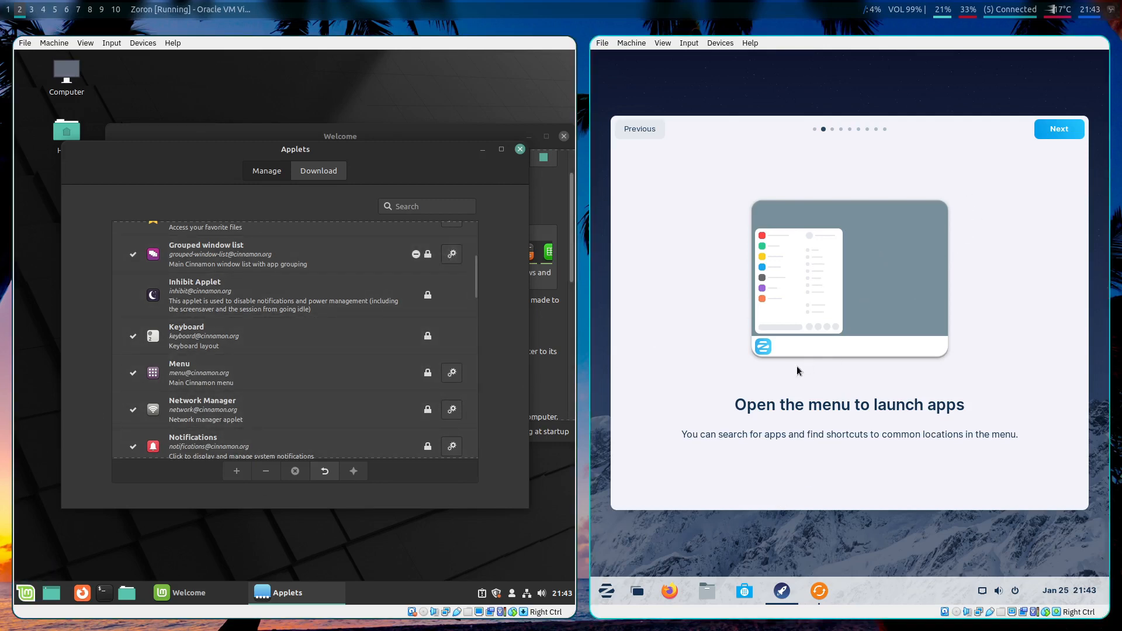
Advance Zorin's tour to the desktop look page and launch Zorin Appearance from it
{"action": "left_click", "coordinate": [606, 590]}
{"action": "left_click", "coordinate": [606, 591]}
{"action": "left_click", "coordinate": [1063, 127]}
{"action": "left_click", "coordinate": [1063, 127]}
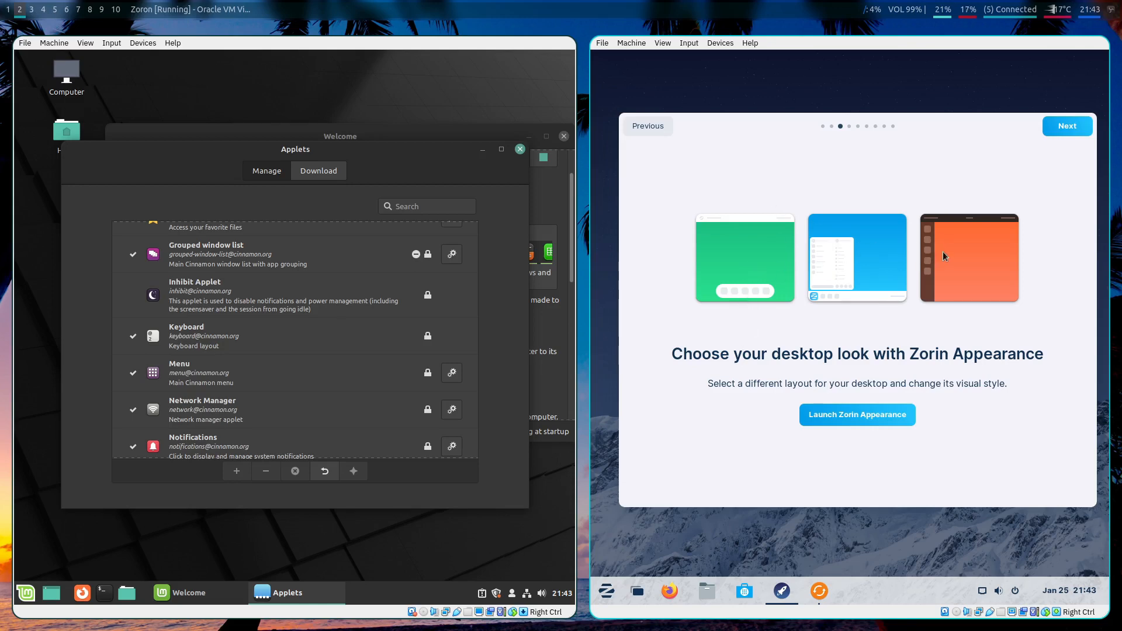
{"action": "left_click", "coordinate": [859, 425]}
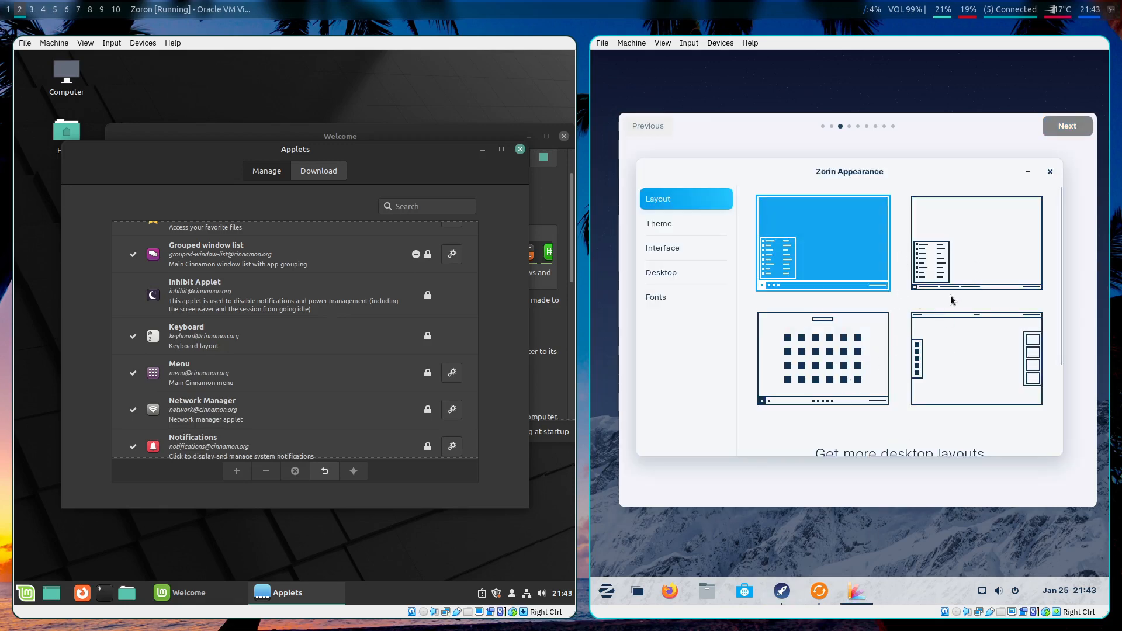
Try the Zorin layout with a labelled window list and inspect its application menu and taskbar window previews
{"action": "left_click", "coordinate": [956, 279]}
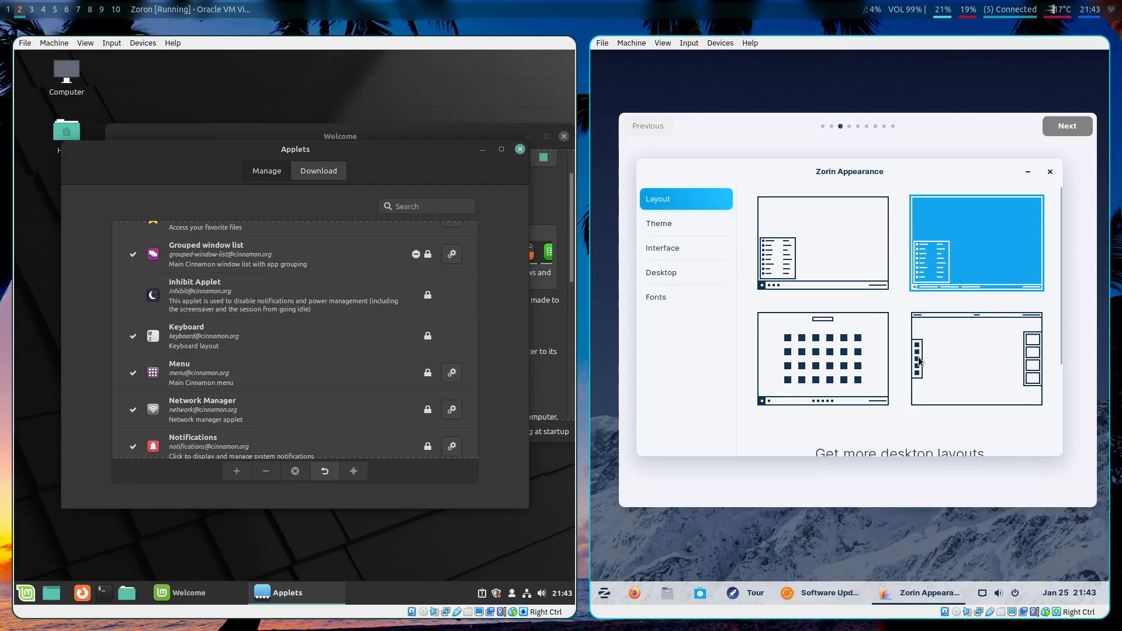
{"action": "left_click", "coordinate": [610, 598]}
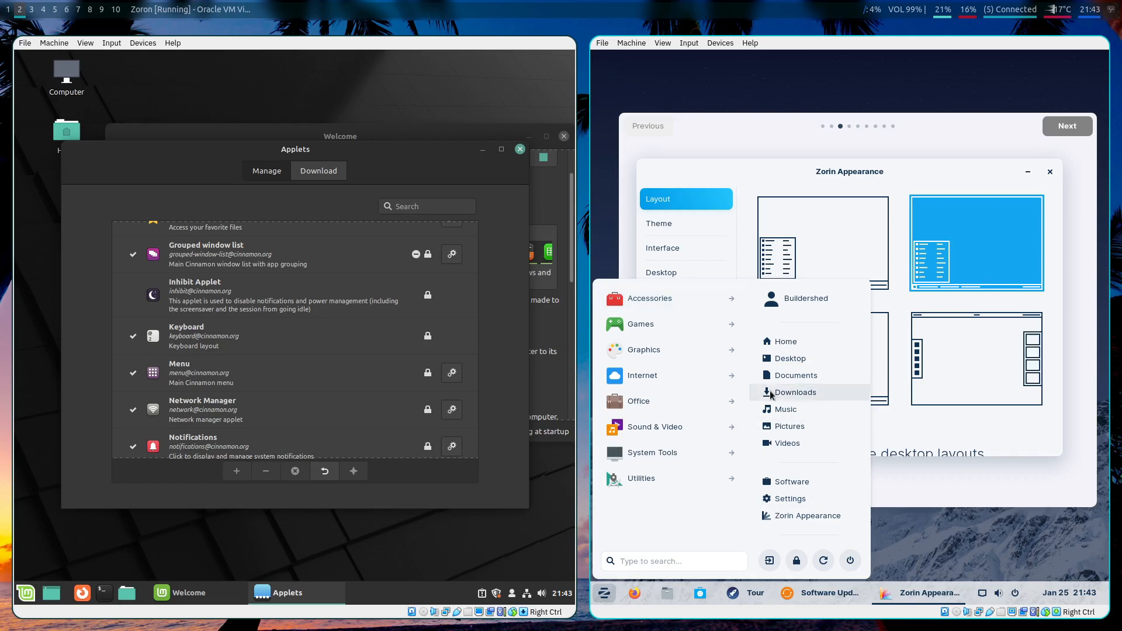
{"action": "left_click", "coordinate": [906, 447]}
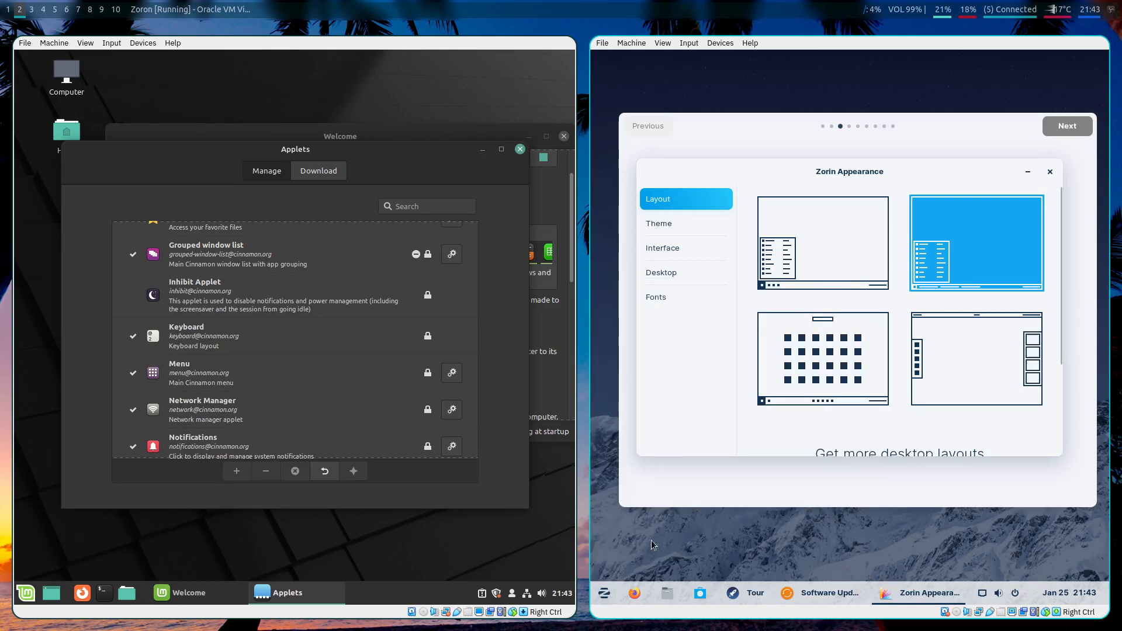
{"action": "mouse_move", "coordinate": [917, 600]}
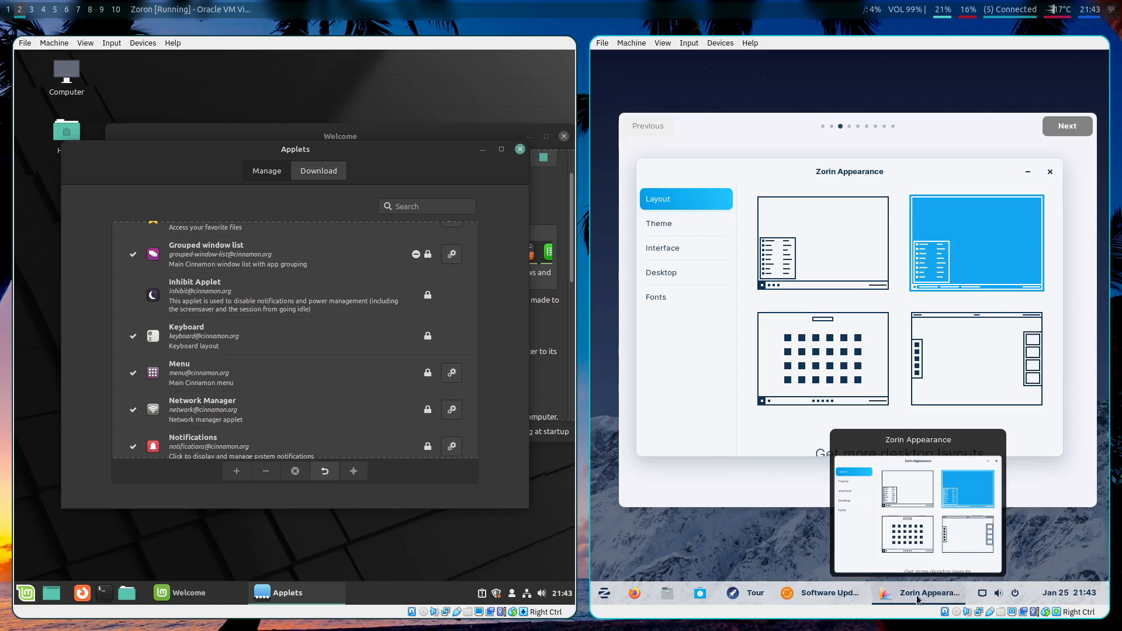
{"action": "mouse_move", "coordinate": [813, 608]}
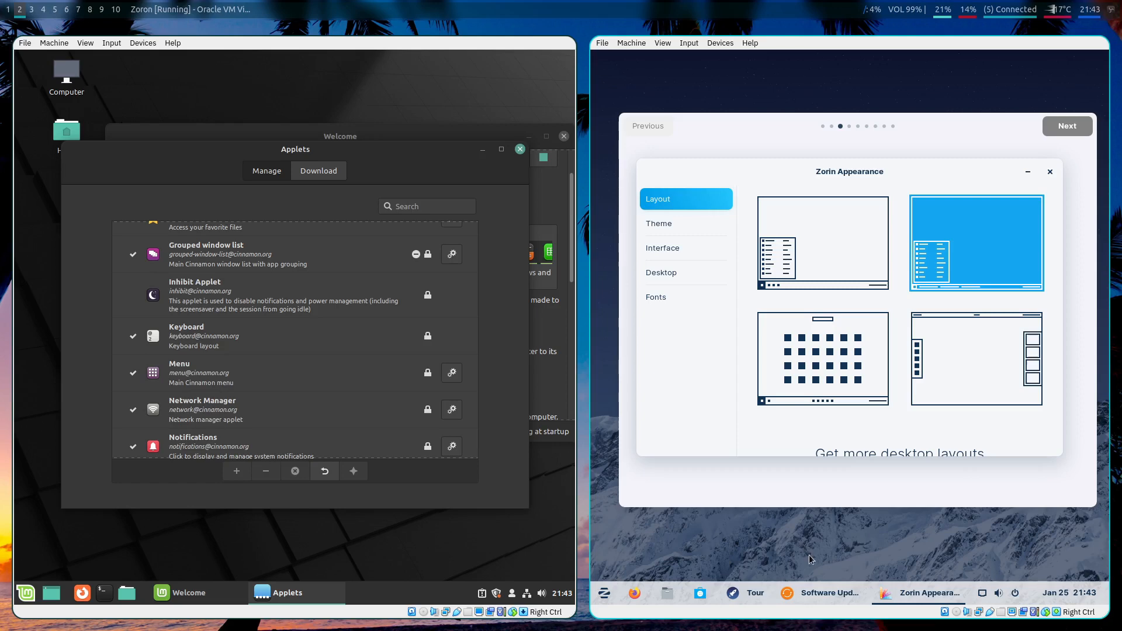
Close Mint's Applets manager and switch the panel to the Modern layout, dismissing the video driver notification
{"action": "left_click_drag", "start_coordinate": [448, 156], "coordinate": [400, 180]}
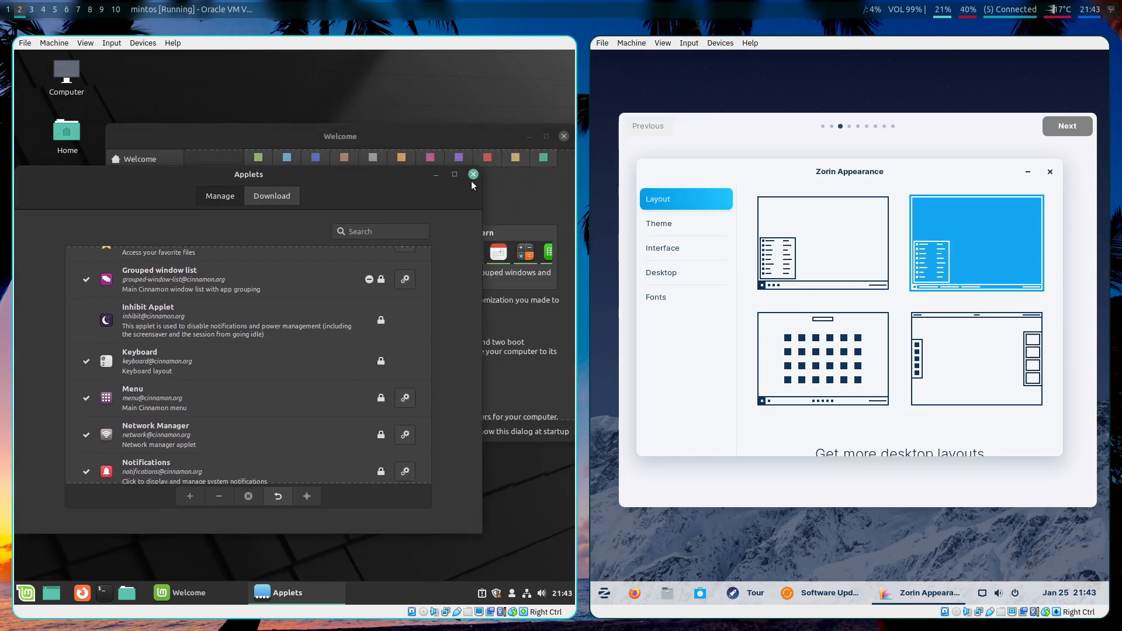
{"action": "left_click", "coordinate": [473, 174]}
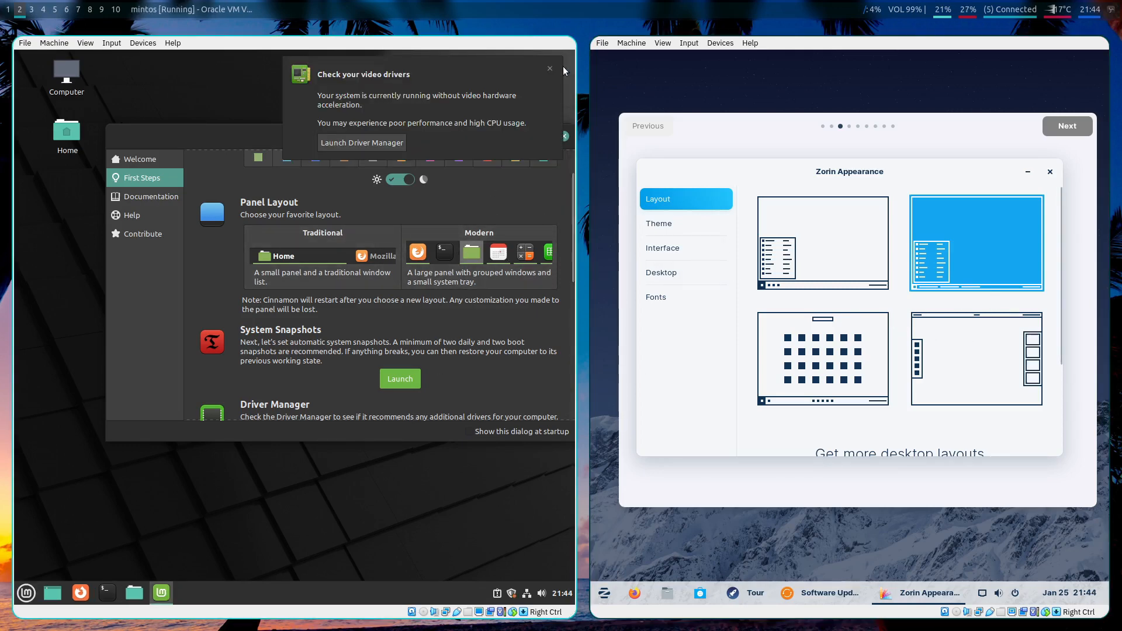
{"action": "left_click", "coordinate": [550, 68]}
Apply the Zorin layout with a top bar and side dock, and open its activities overview
{"action": "left_click", "coordinate": [925, 344]}
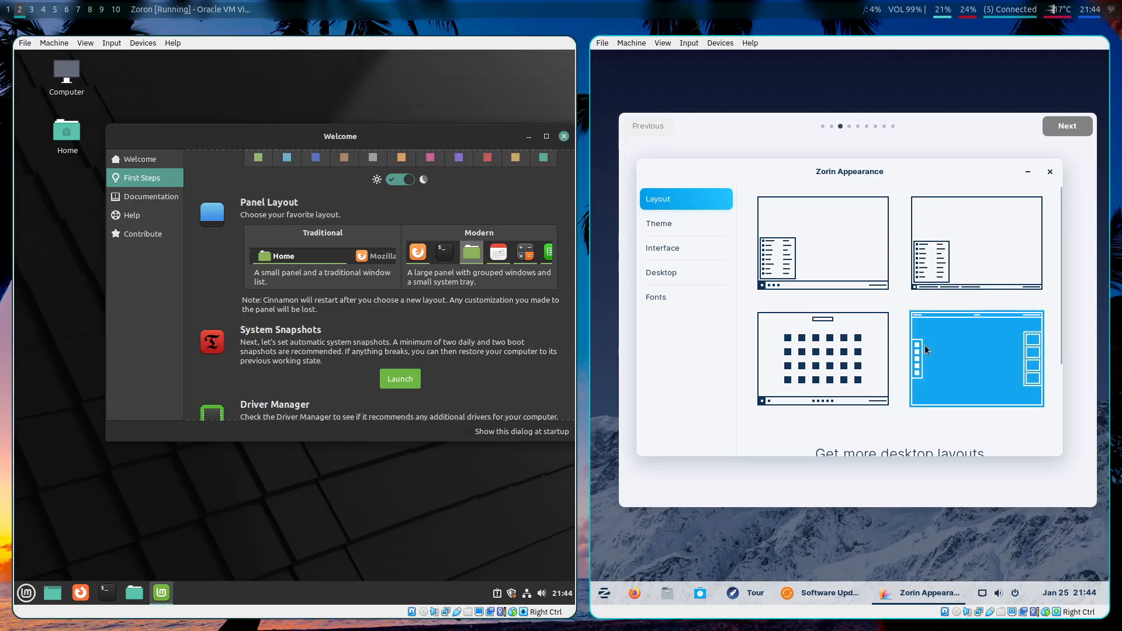
{"action": "left_click", "coordinate": [601, 61]}
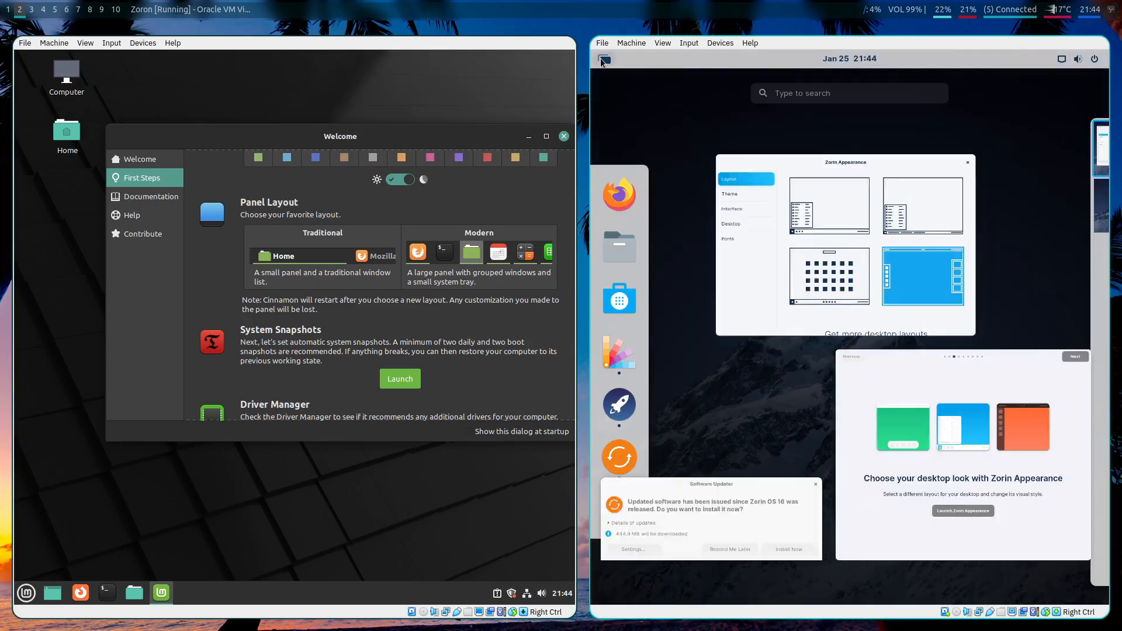
Compare the activities overview with the application grid in the side-dock layout, then return to the Zorin desktop
{"action": "left_click", "coordinate": [600, 62]}
{"action": "left_click", "coordinate": [600, 61]}
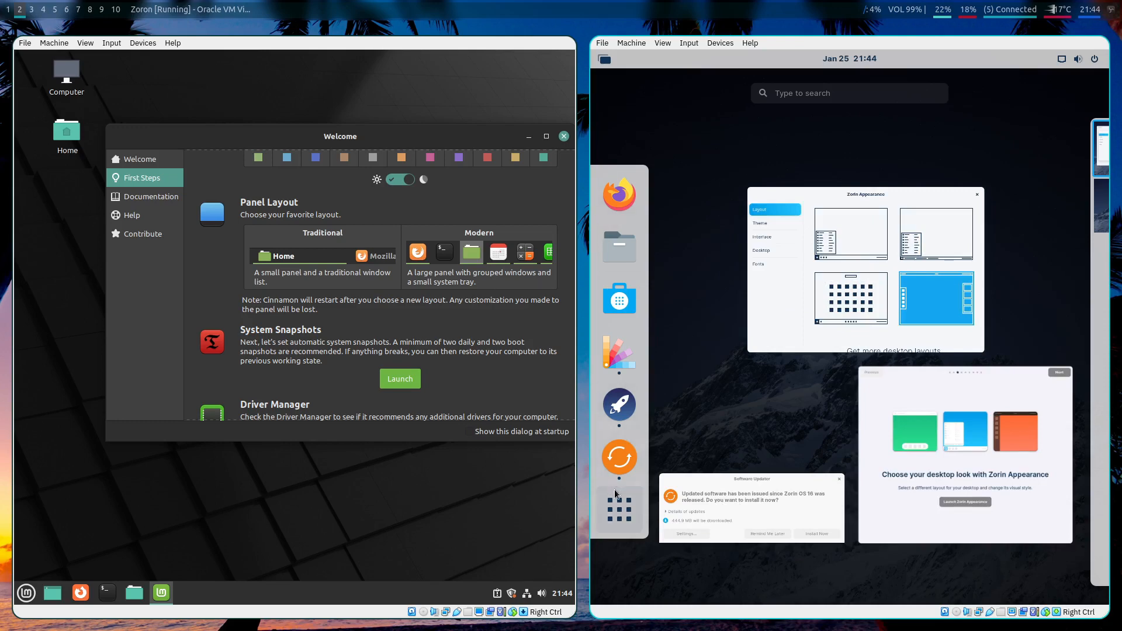
{"action": "left_click", "coordinate": [619, 510]}
{"action": "left_click", "coordinate": [618, 517]}
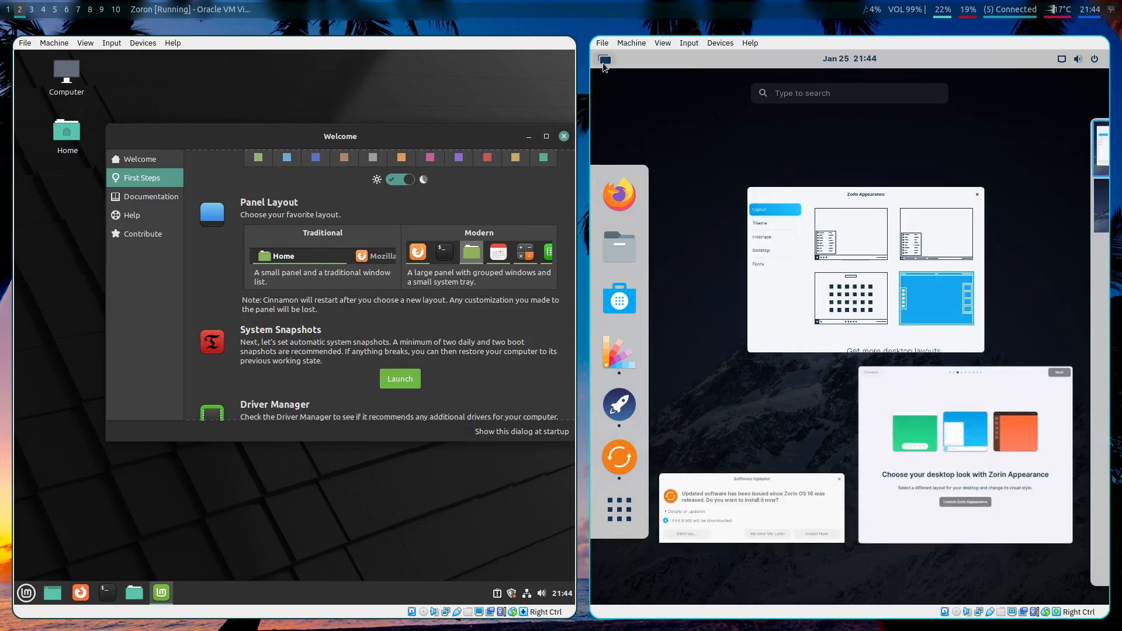
{"action": "left_click", "coordinate": [602, 62]}
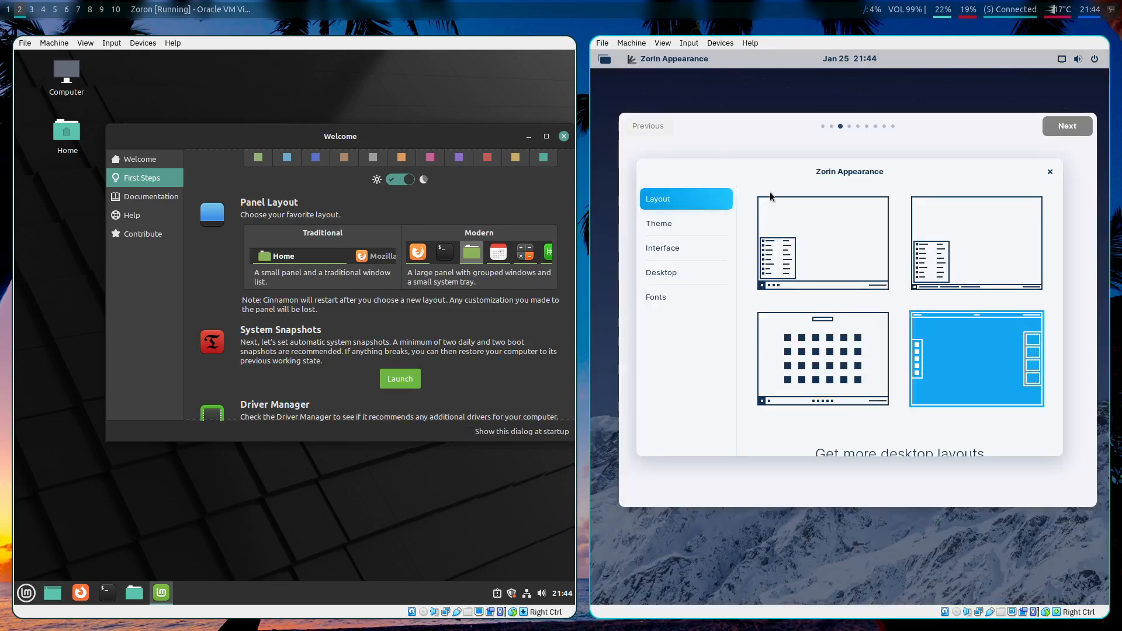
Try the Zorin layout with a full-screen application grid and centred taskbar icons, opening and closing its application grid
{"action": "left_click", "coordinate": [848, 372]}
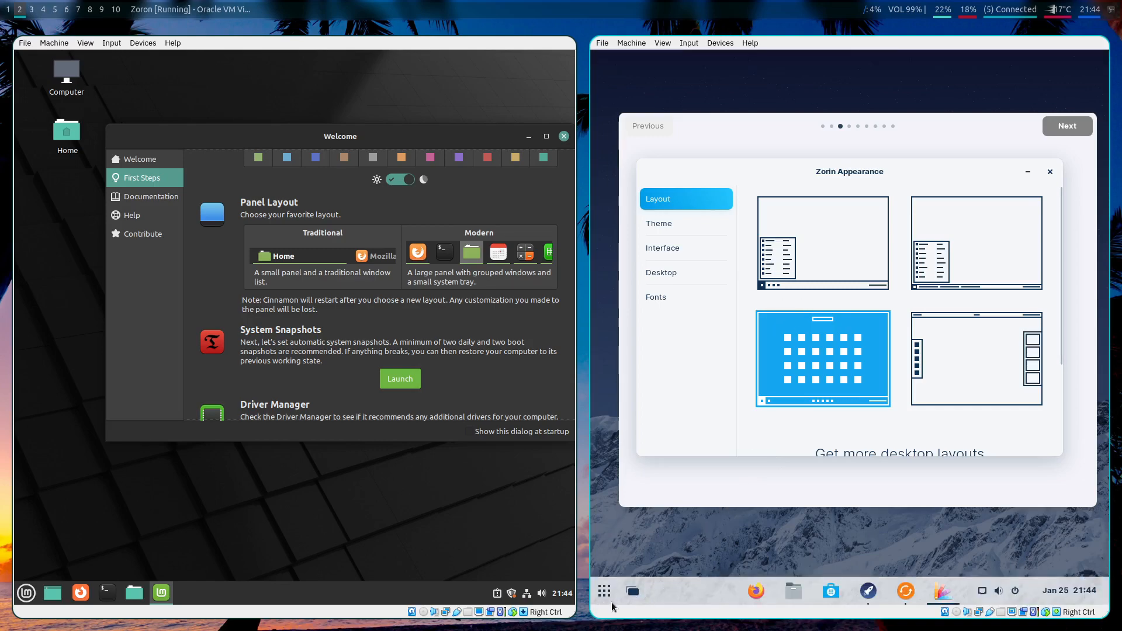
{"action": "left_click", "coordinate": [611, 589]}
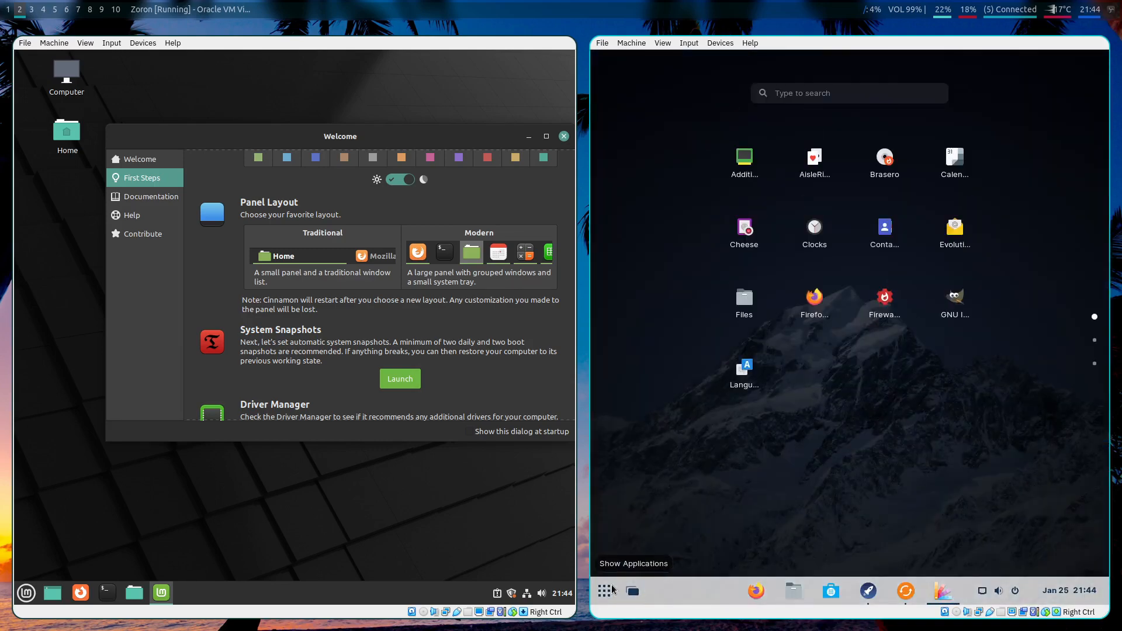
{"action": "left_click", "coordinate": [611, 589]}
{"action": "left_click", "coordinate": [611, 588]}
{"action": "left_click", "coordinate": [612, 589]}
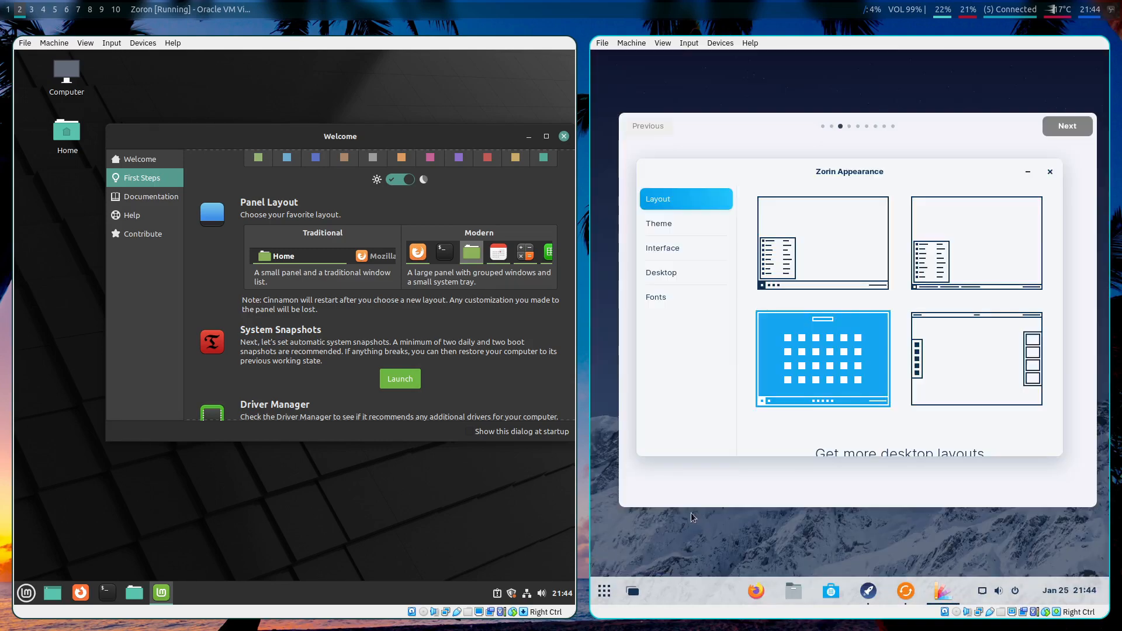
Apply the first Zorin layout with an icon taskbar, try its start menu, and view the additional Pro layouts
{"action": "left_click", "coordinate": [983, 279]}
{"action": "left_click", "coordinate": [848, 271]}
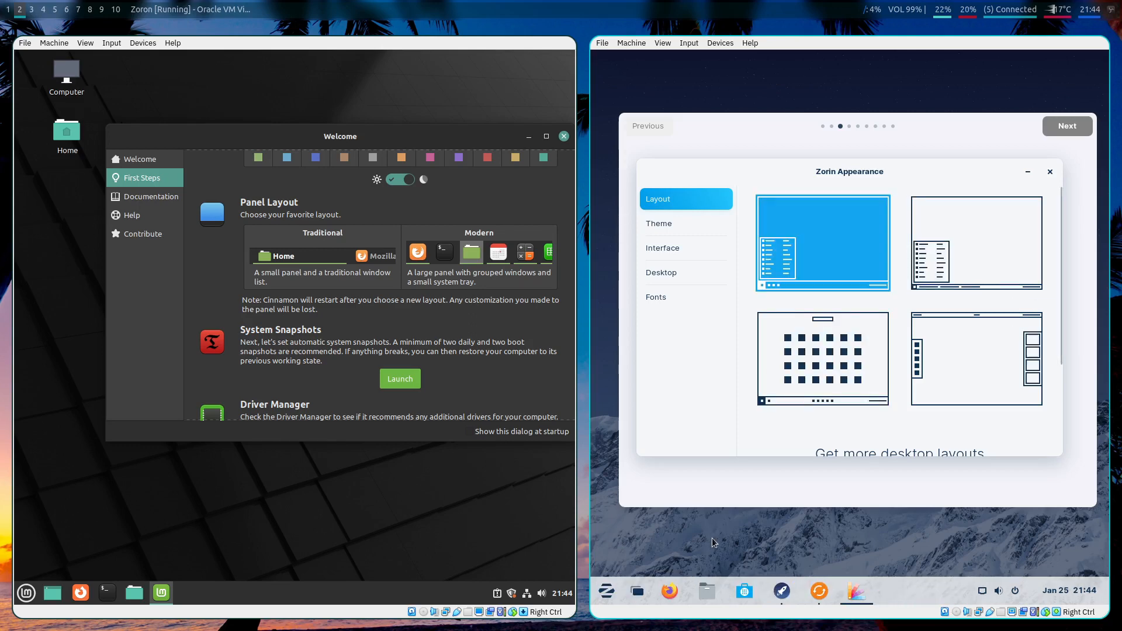
{"action": "left_click", "coordinate": [602, 596]}
{"action": "left_click", "coordinate": [600, 598]}
{"action": "scroll", "coordinate": [873, 390], "scroll_direction": "down", "scroll_amount": 5}
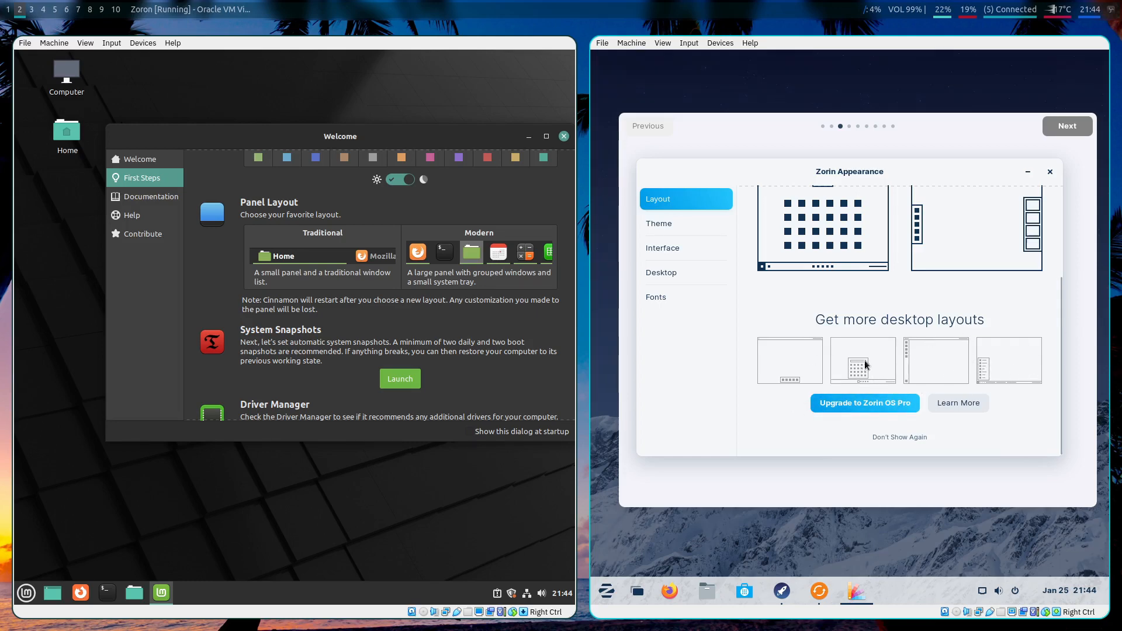
Try left-side titlebar buttons in Zorin's interface settings and return them to the right
{"action": "left_click", "coordinate": [675, 227]}
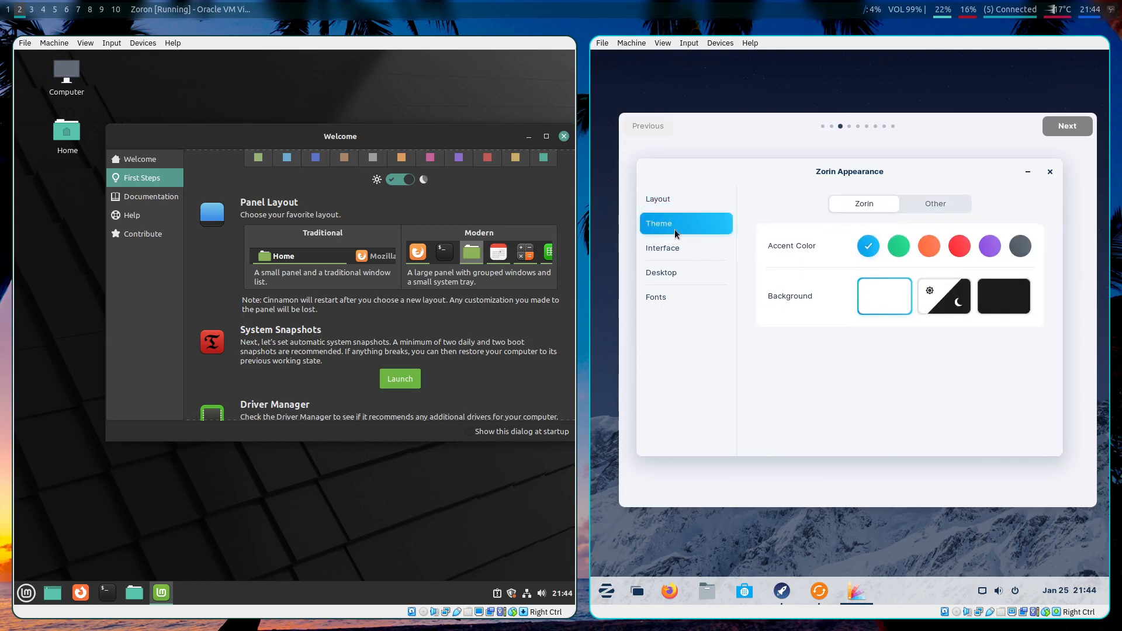
{"action": "left_click", "coordinate": [658, 253]}
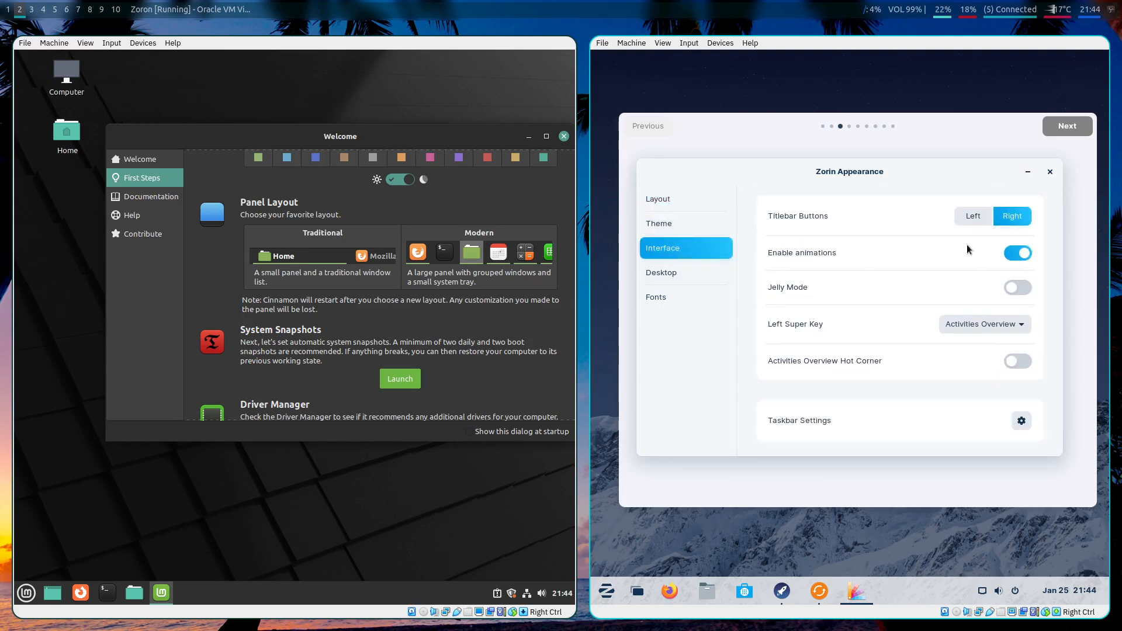
{"action": "left_click", "coordinate": [976, 218]}
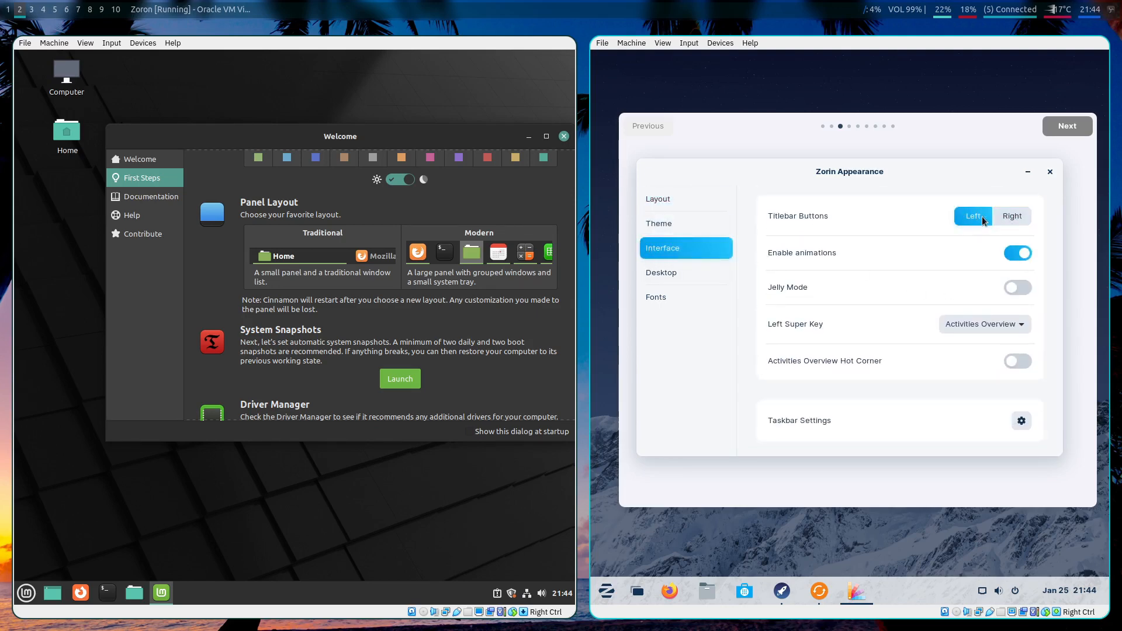
{"action": "left_click", "coordinate": [1017, 220]}
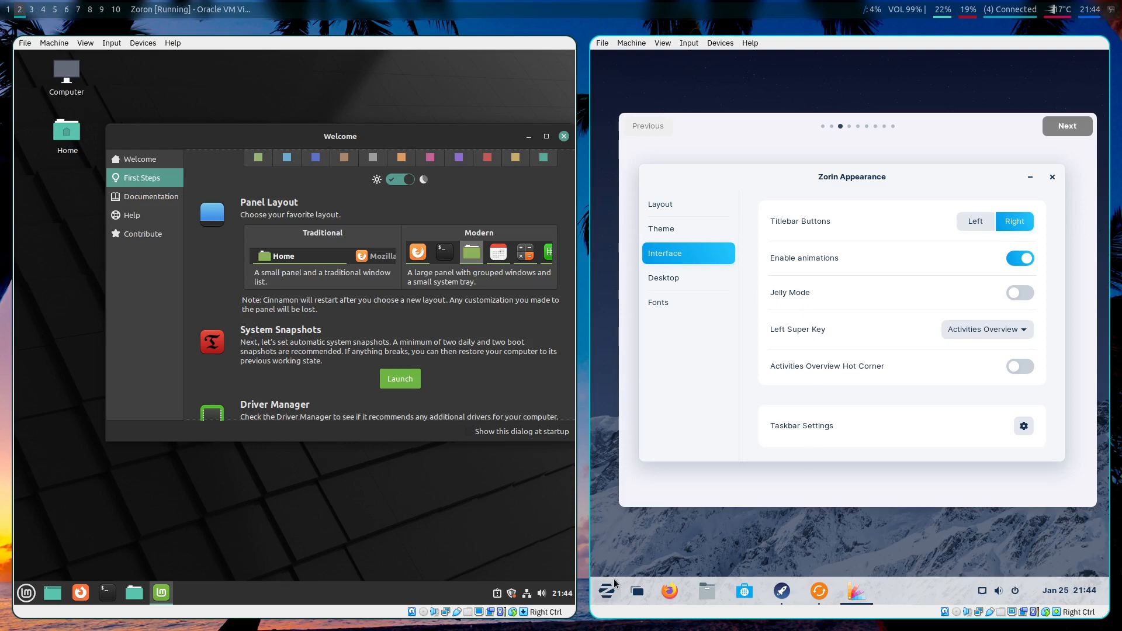
Try Jelly Mode by moving the Zorin Appearance window around, and turn the effect back off
{"action": "left_click", "coordinate": [1019, 294]}
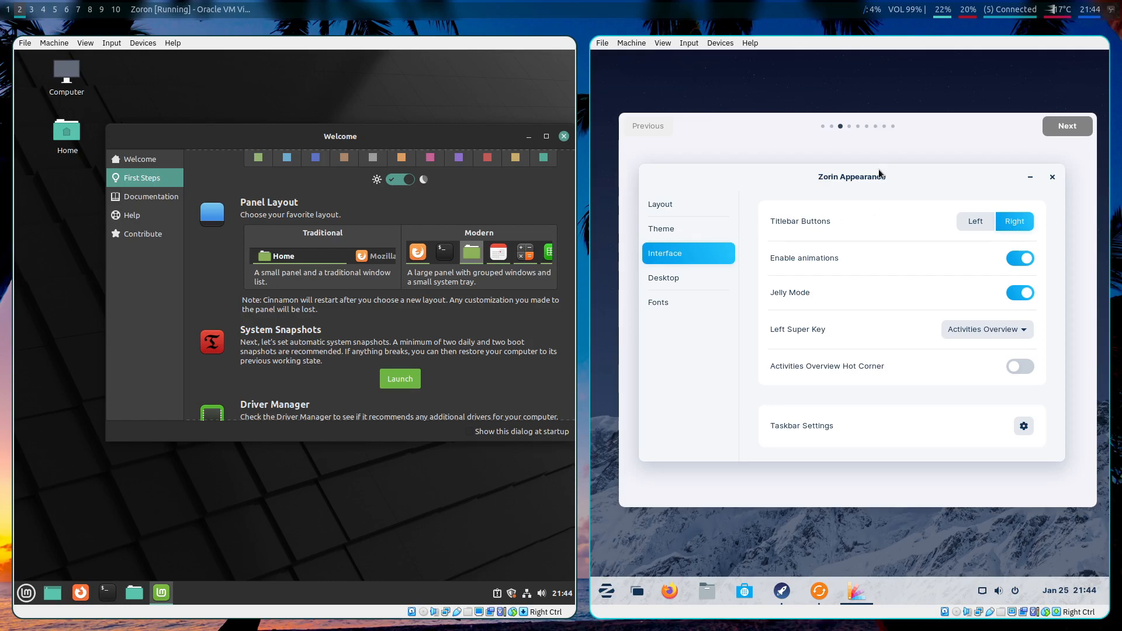
{"action": "left_click_drag", "start_coordinate": [878, 170], "coordinate": [857, 259]}
{"action": "left_click_drag", "start_coordinate": [856, 209], "coordinate": [820, 164]}
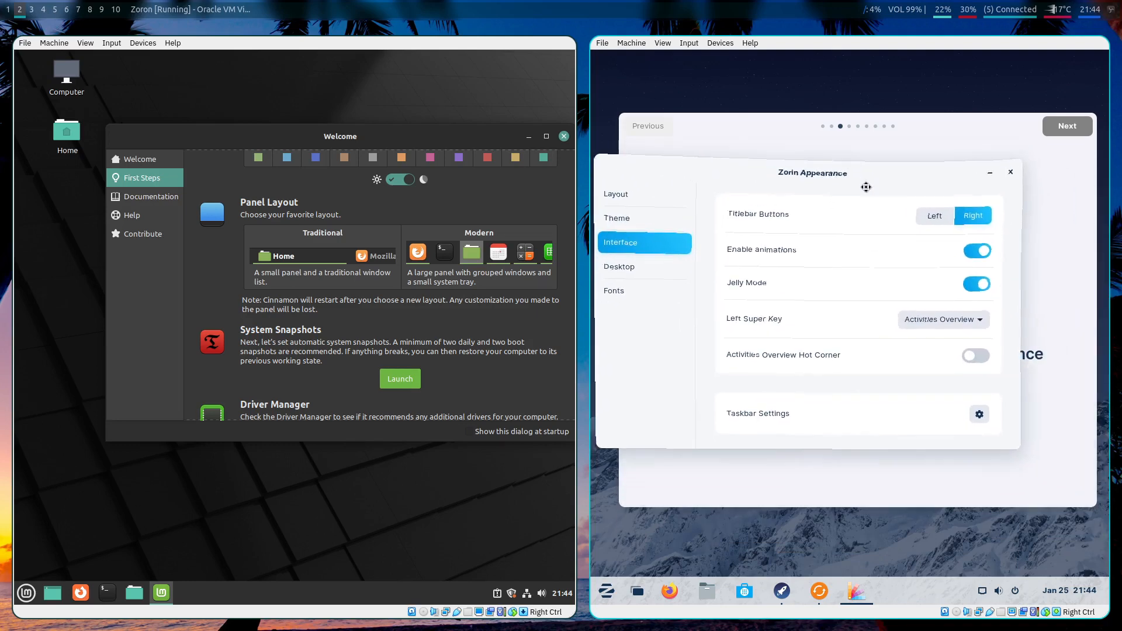
{"action": "left_click", "coordinate": [1010, 310]}
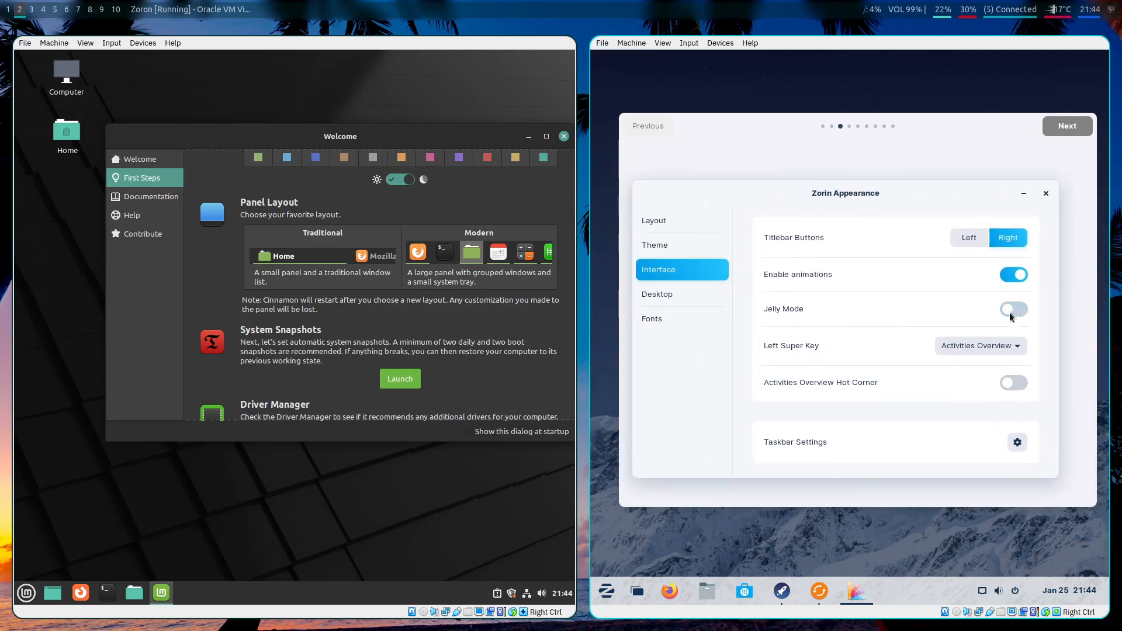
Set the Left Super Key to Zorin Menu, testing both key behaviours, and toggle the Activities Overview Hot Corner
{"action": "left_click", "coordinate": [990, 341]}
{"action": "left_click", "coordinate": [976, 354]}
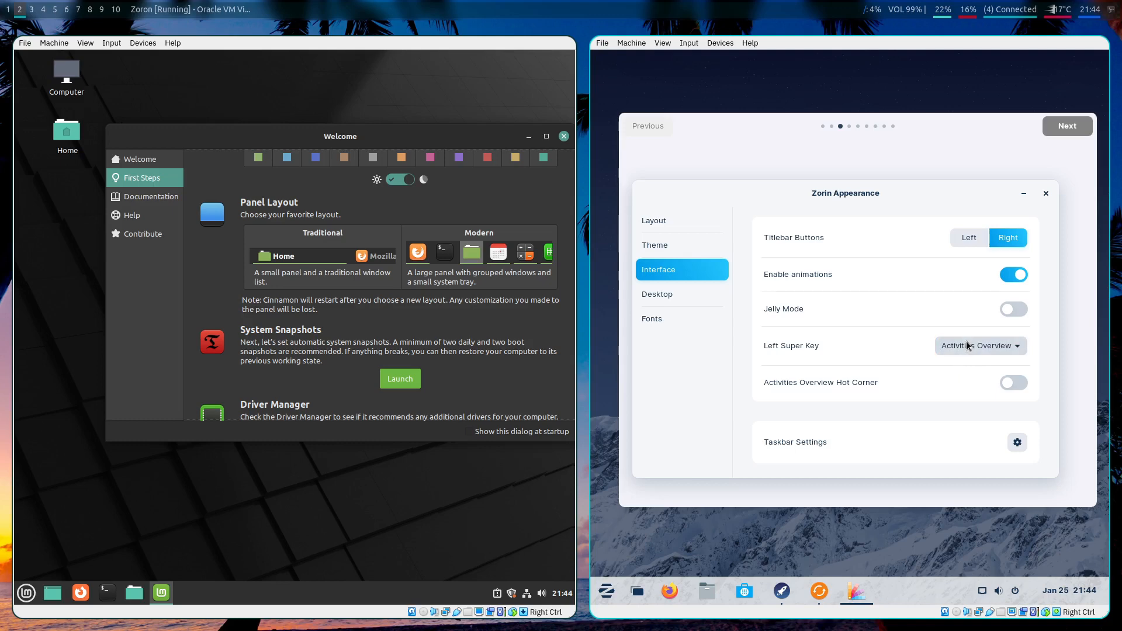
{"action": "key", "text": "super"}
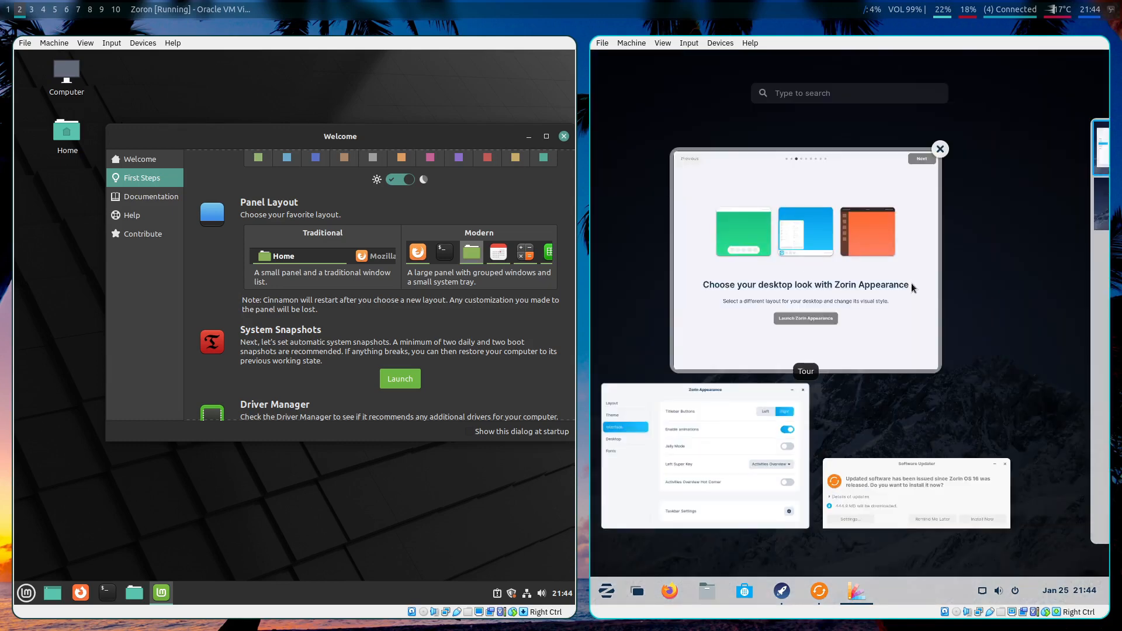
{"action": "key", "text": "super"}
{"action": "left_click", "coordinate": [980, 351]}
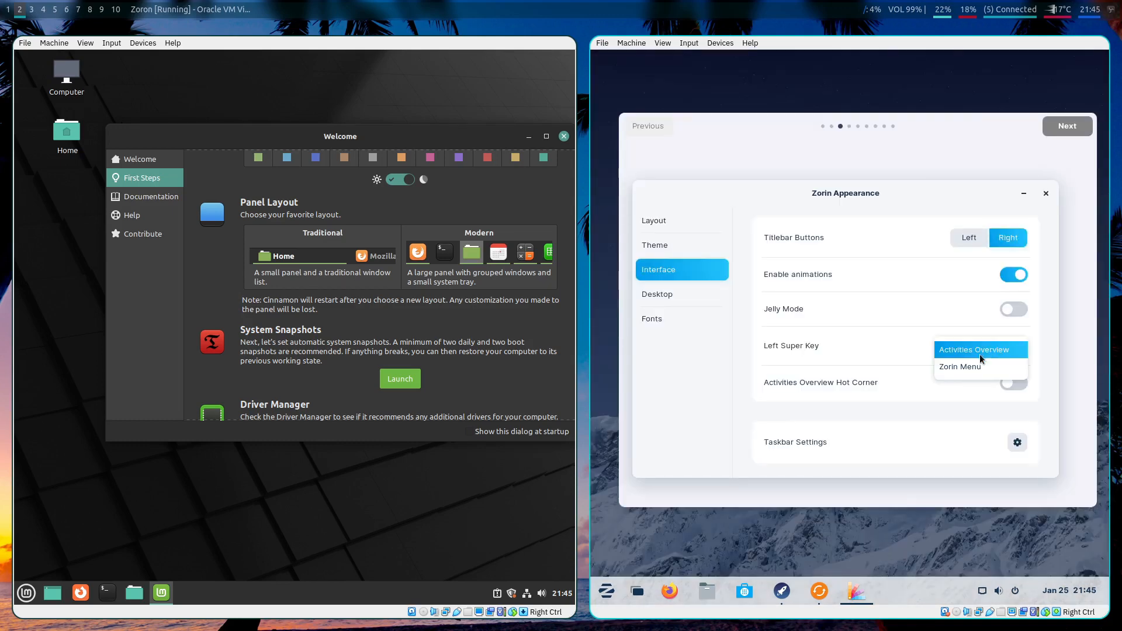
{"action": "left_click", "coordinate": [969, 362]}
{"action": "key", "text": "super"}
{"action": "key", "text": "super"}
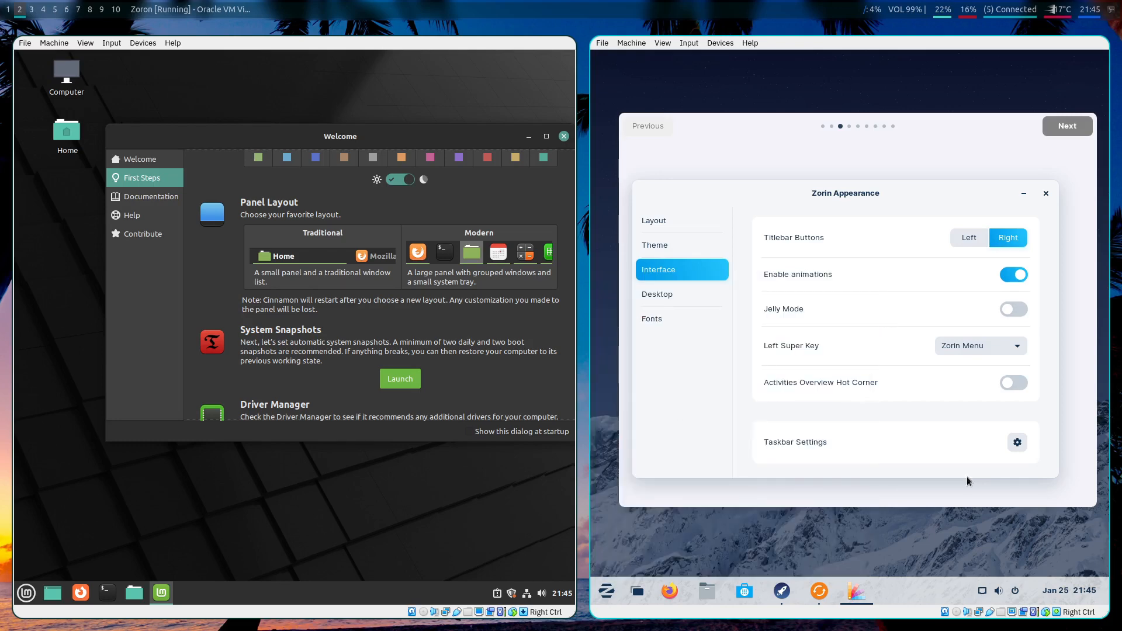
{"action": "key", "text": "super"}
{"action": "key", "text": "super"}
{"action": "left_click", "coordinate": [1015, 384]}
Open Zorin's taskbar settings and try the panel theme background opacity override, leaving it off
{"action": "left_click", "coordinate": [1019, 438]}
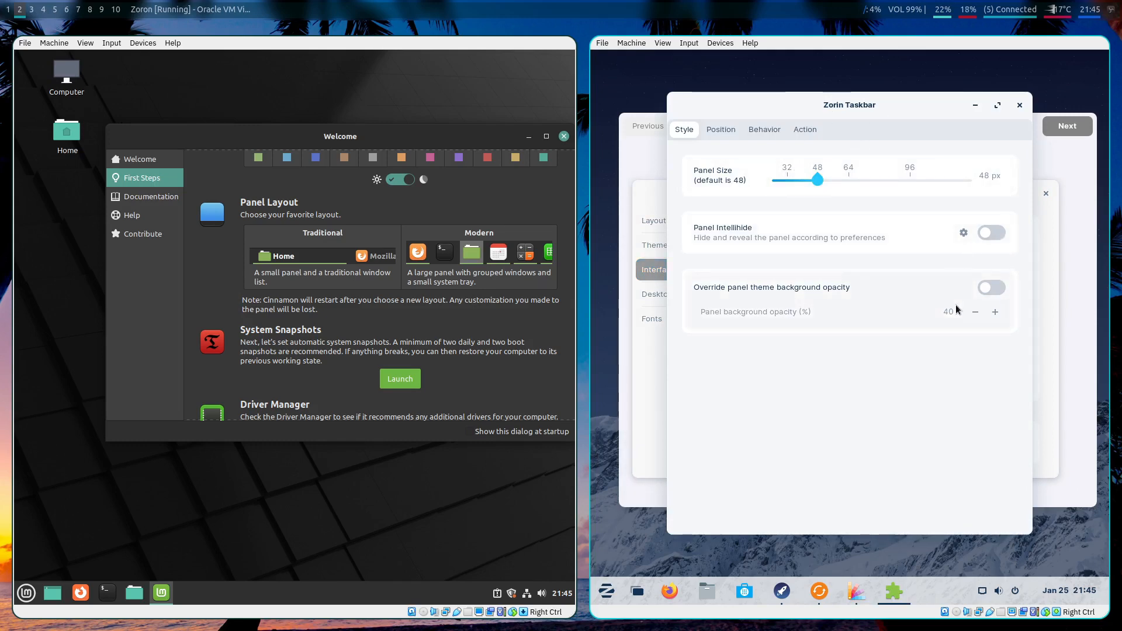
{"action": "left_click", "coordinate": [995, 289]}
{"action": "left_click", "coordinate": [995, 289]}
{"action": "left_click", "coordinate": [990, 289]}
{"action": "left_click", "coordinate": [987, 287]}
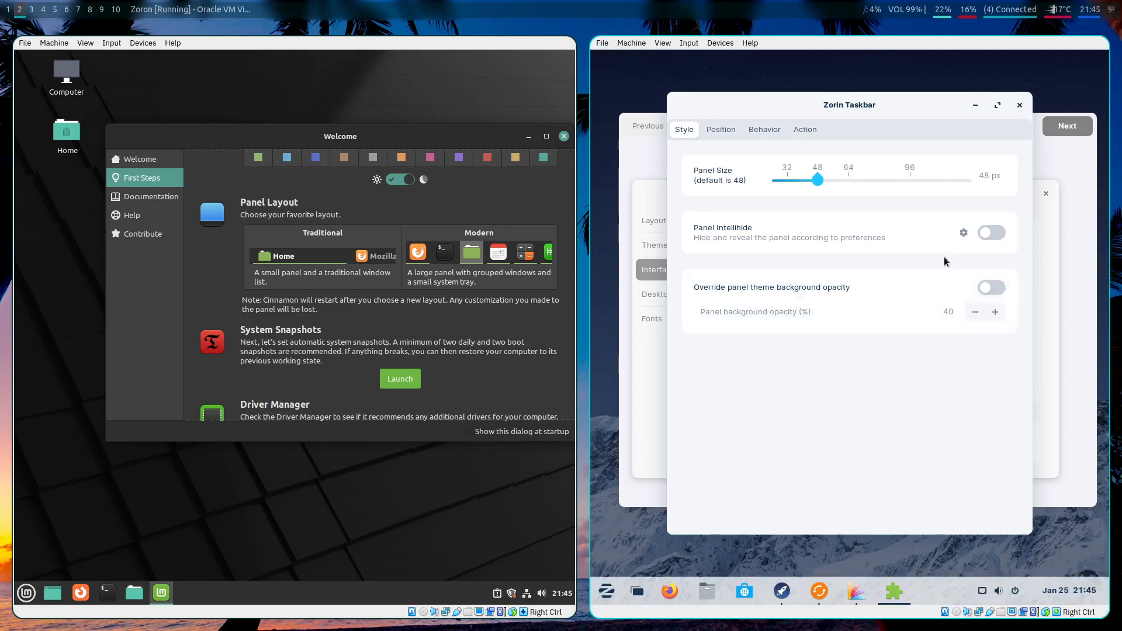
Review the taskbar's position and behavior options, and close the Zorin Taskbar settings
{"action": "left_click", "coordinate": [721, 129]}
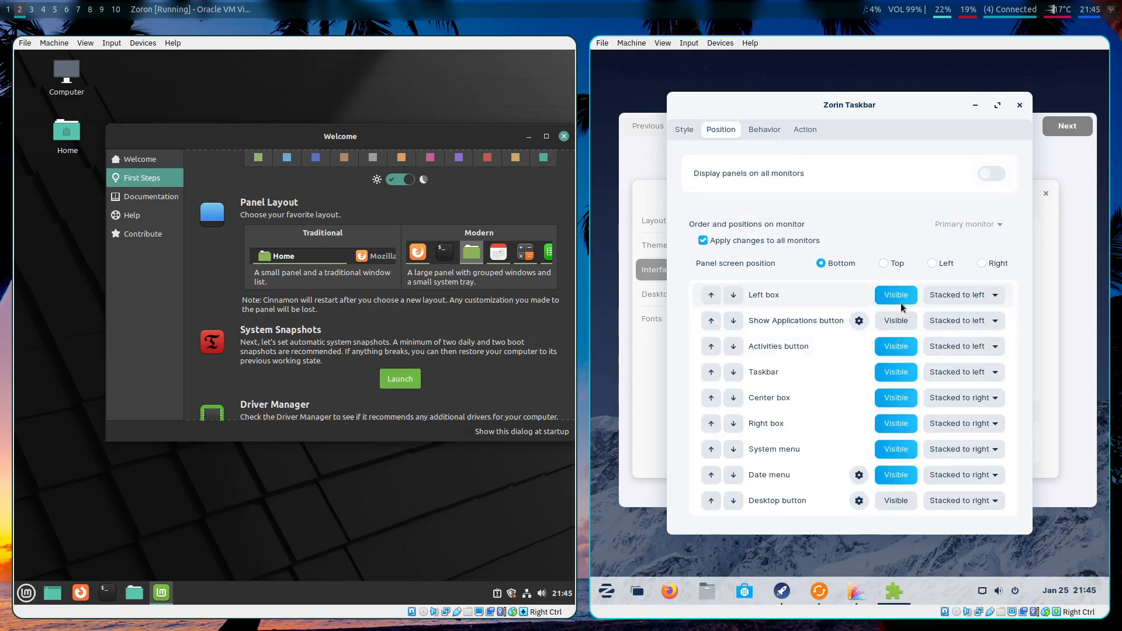
{"action": "left_click", "coordinate": [765, 129]}
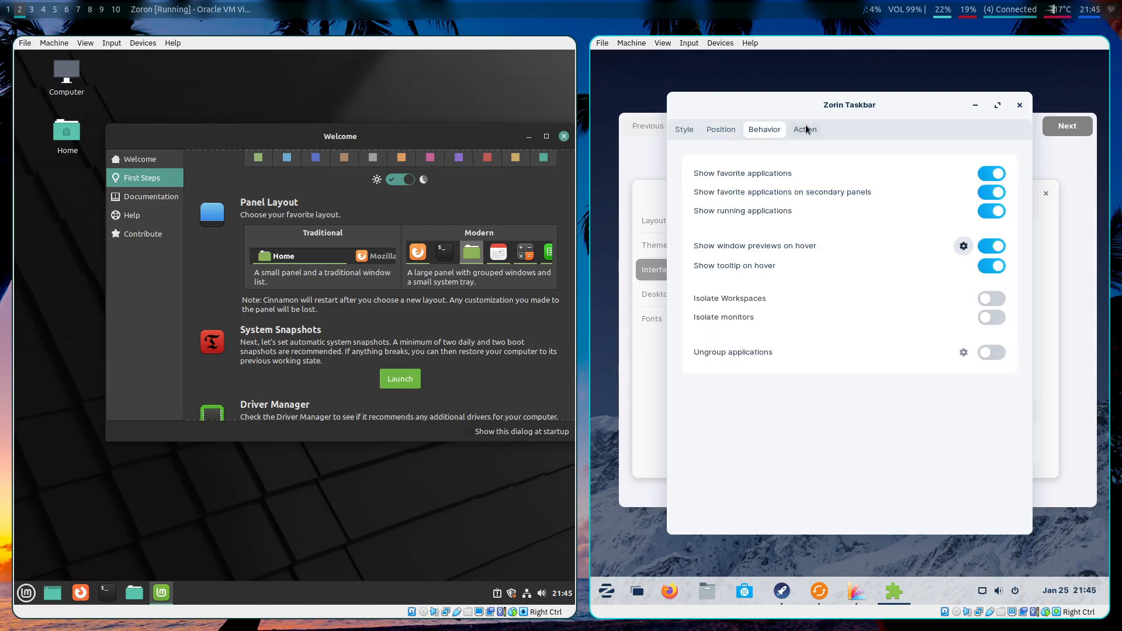
{"action": "left_click", "coordinate": [1020, 105]}
Show the Home, Trash, Mounted Volumes and Network Servers icons on the Zorin desktop
{"action": "left_click", "coordinate": [686, 245]}
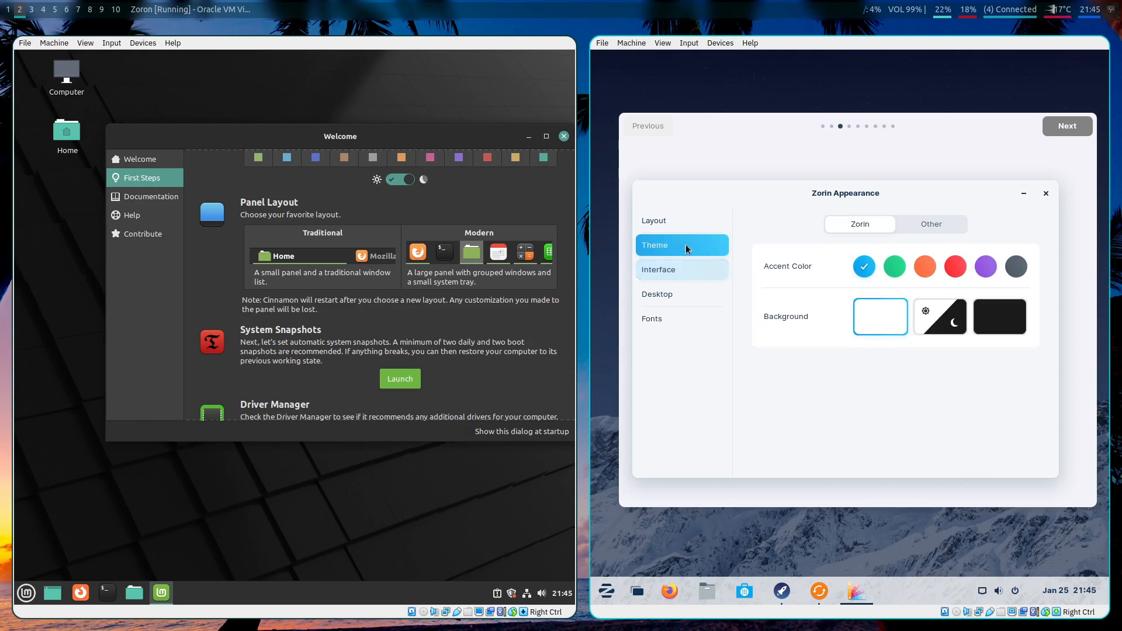
{"action": "left_click", "coordinate": [679, 297]}
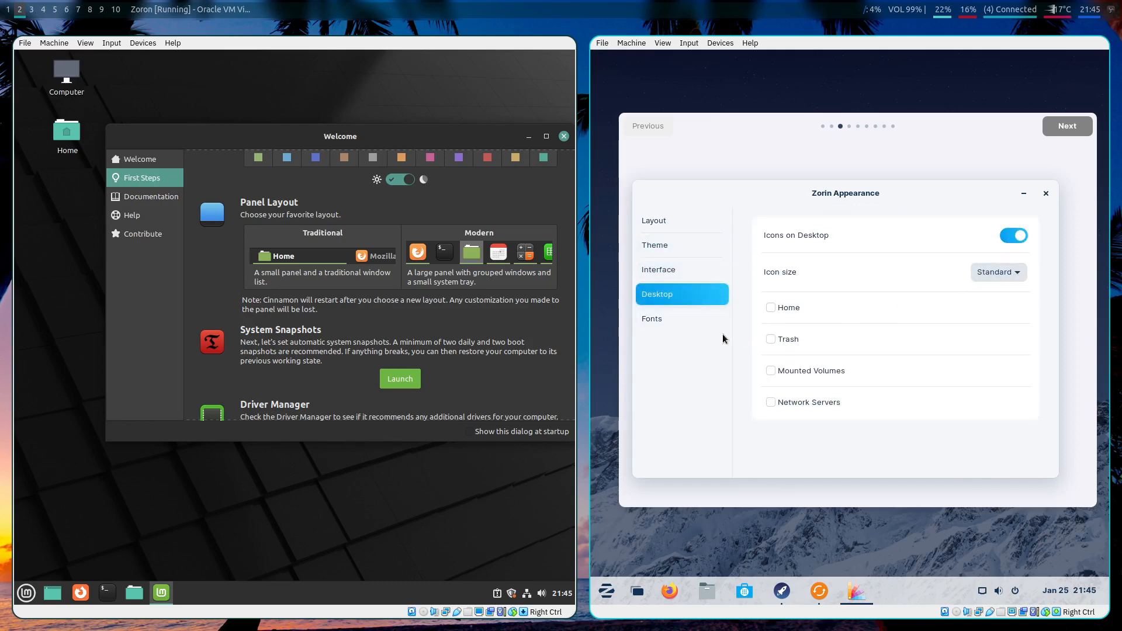
{"action": "left_click", "coordinate": [793, 307]}
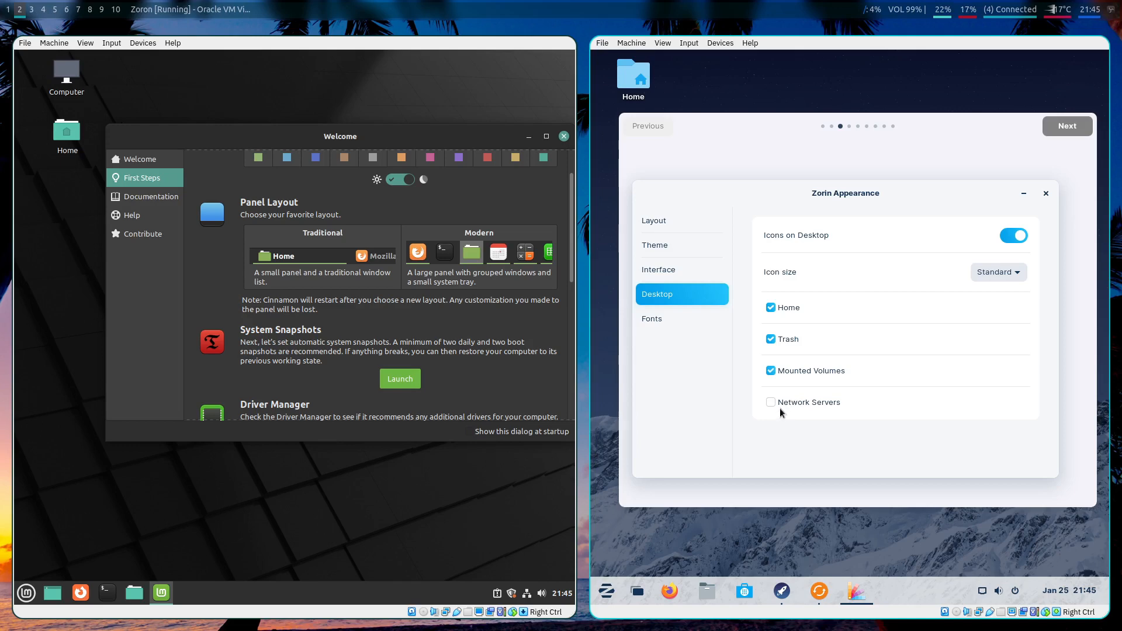
Uncover the Zorin desktop icons by minimizing Zorin Appearance and dismissing the Software Updater, repositioning the tour window
{"action": "left_click_drag", "start_coordinate": [774, 131], "coordinate": [843, 298]}
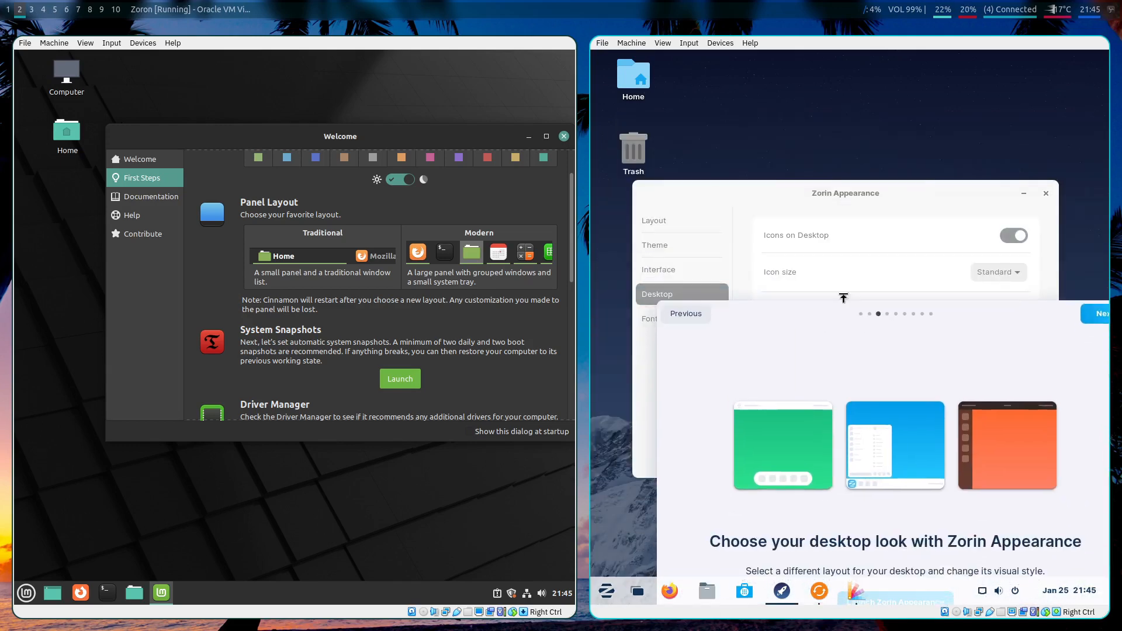
{"action": "left_click", "coordinate": [1024, 197]}
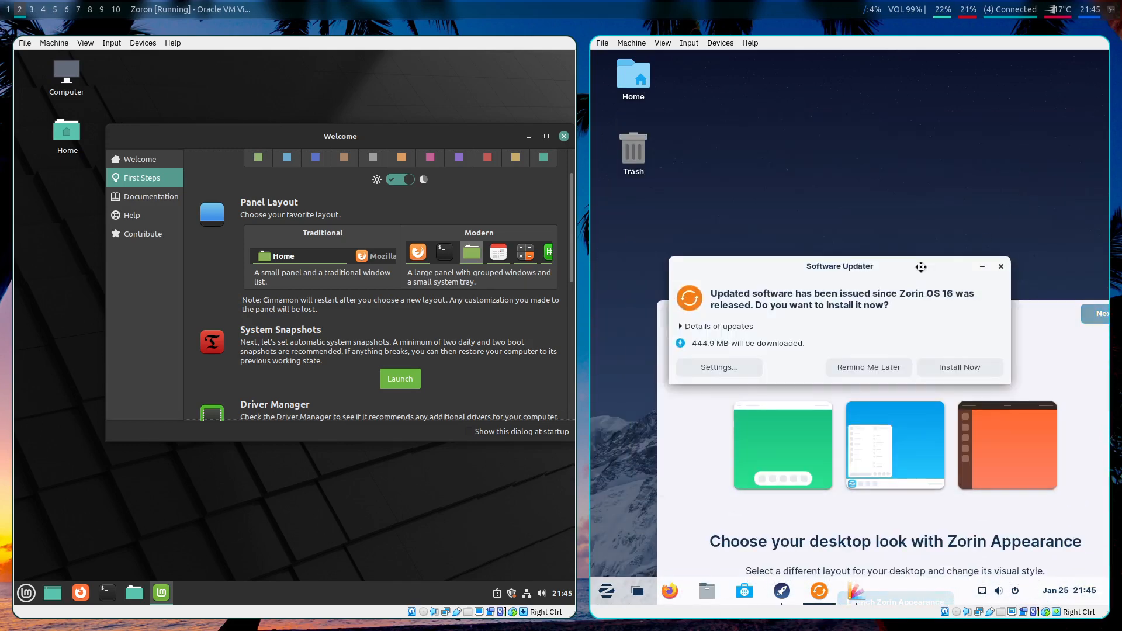
{"action": "left_click", "coordinate": [988, 217]}
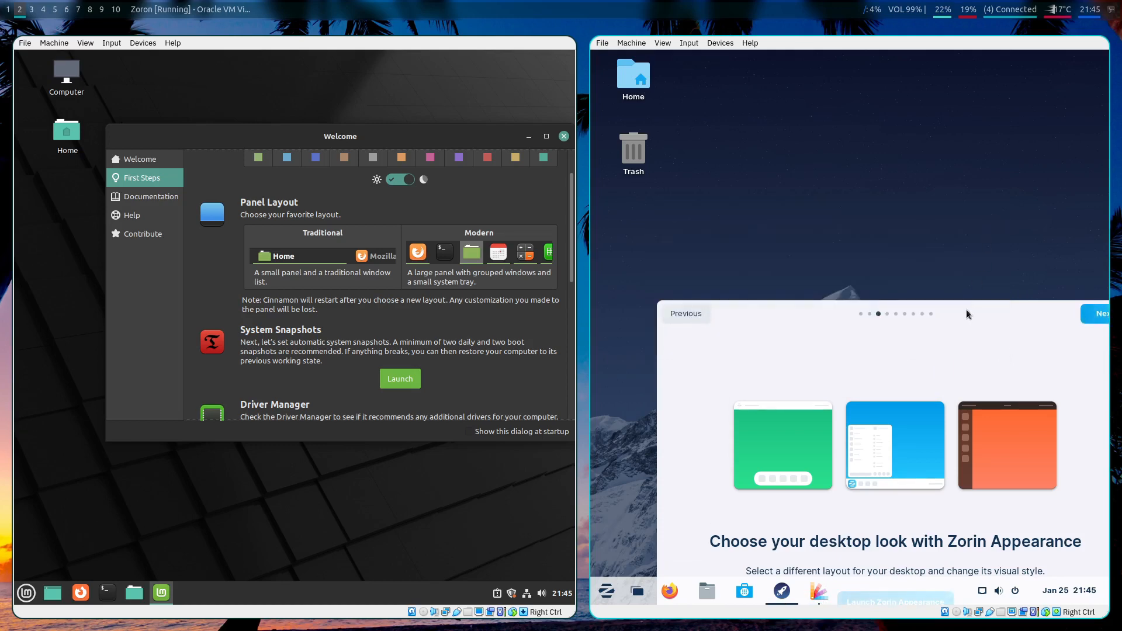
{"action": "left_click_drag", "start_coordinate": [966, 310], "coordinate": [926, 107]}
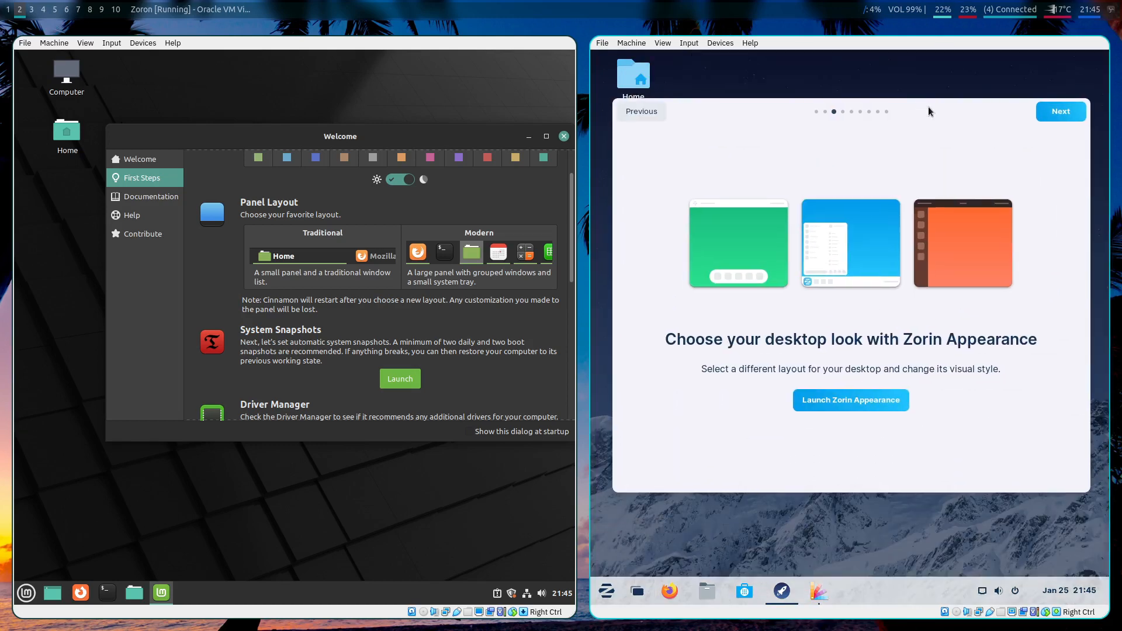
Restore Zorin Appearance and turn off the Home and Network Servers desktop icons
{"action": "left_click", "coordinate": [819, 592]}
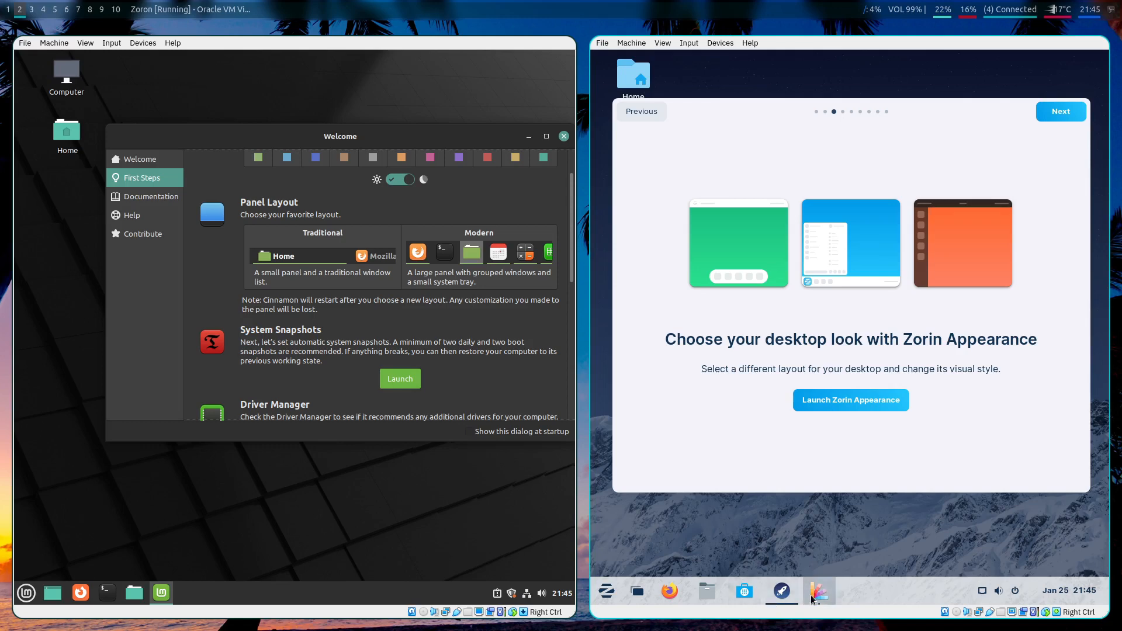
{"action": "left_click", "coordinate": [772, 308]}
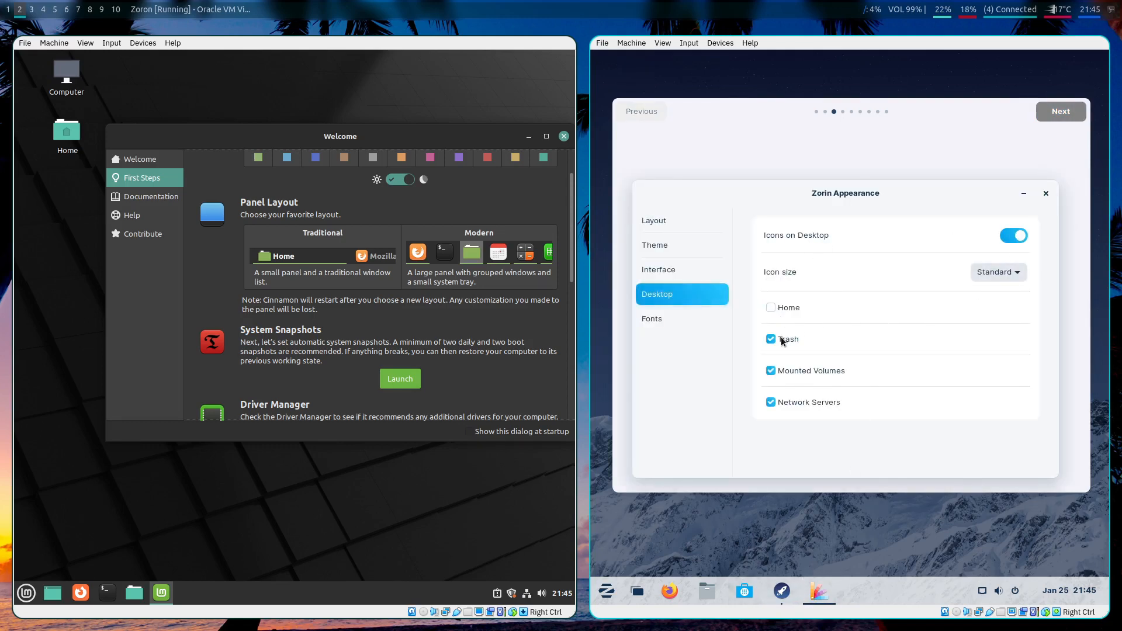
{"action": "left_click", "coordinate": [791, 407]}
Review Zorin's font settings and switch the theme background to dark
{"action": "left_click", "coordinate": [695, 321]}
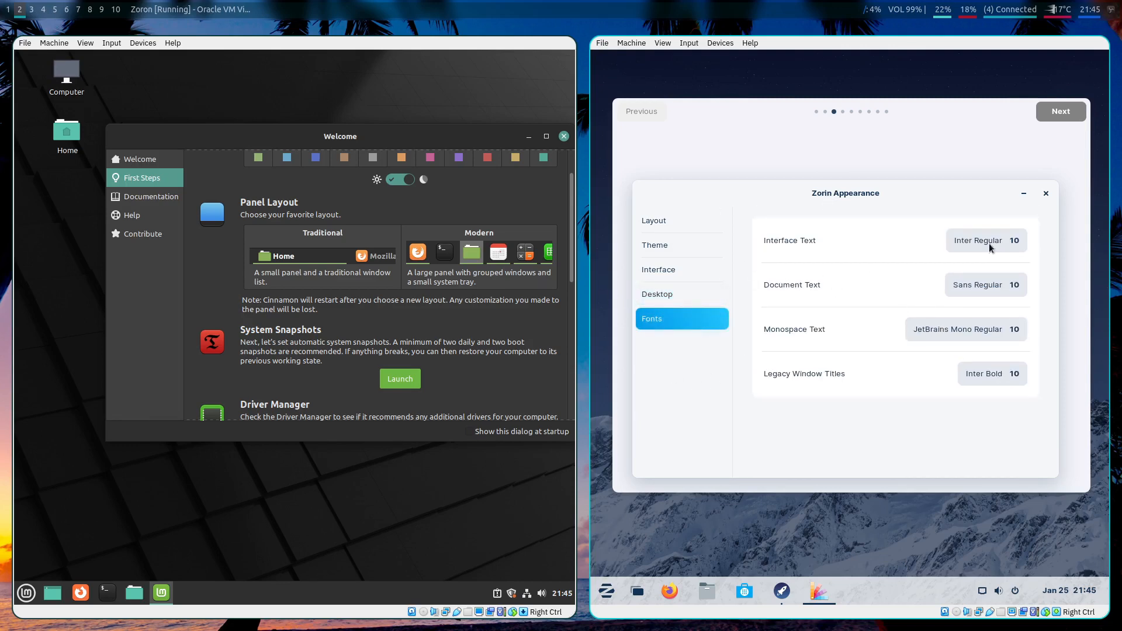
{"action": "left_click", "coordinate": [690, 266]}
{"action": "left_click", "coordinate": [693, 247]}
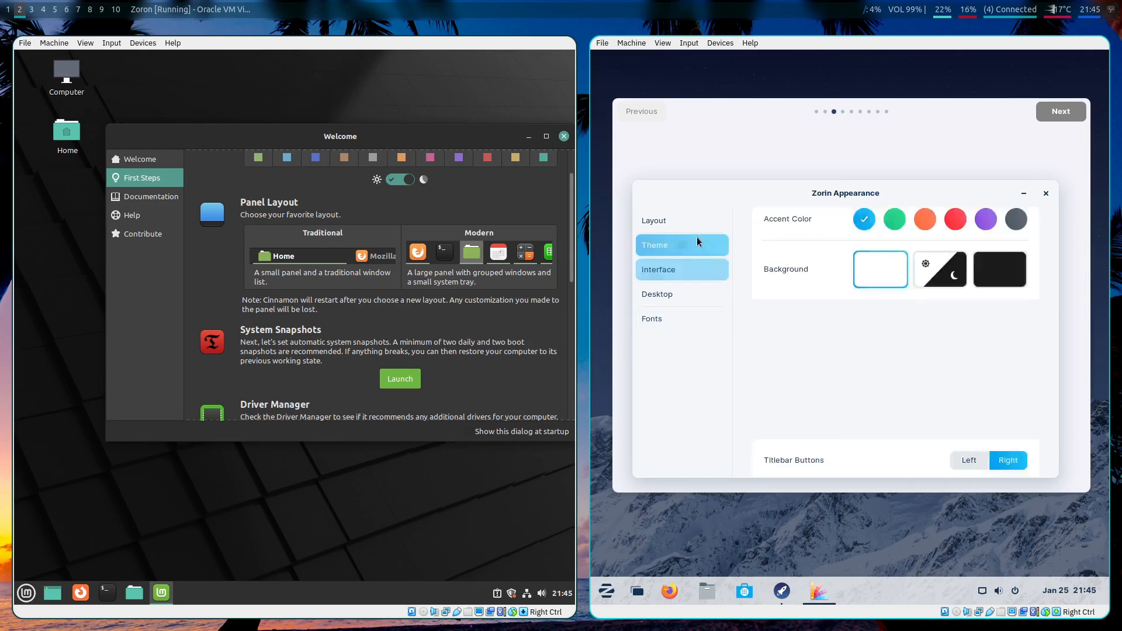
{"action": "left_click", "coordinate": [990, 313]}
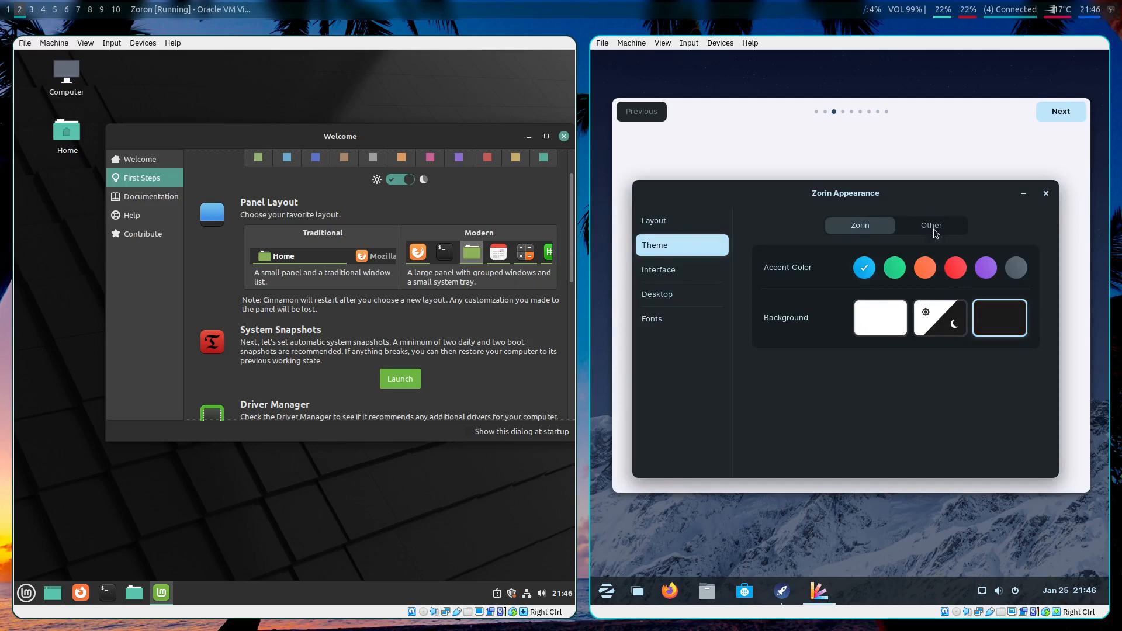
Restore Zorin Appearance over the tour window and preview the automatic and light theme backgrounds
{"action": "left_click", "coordinate": [999, 126]}
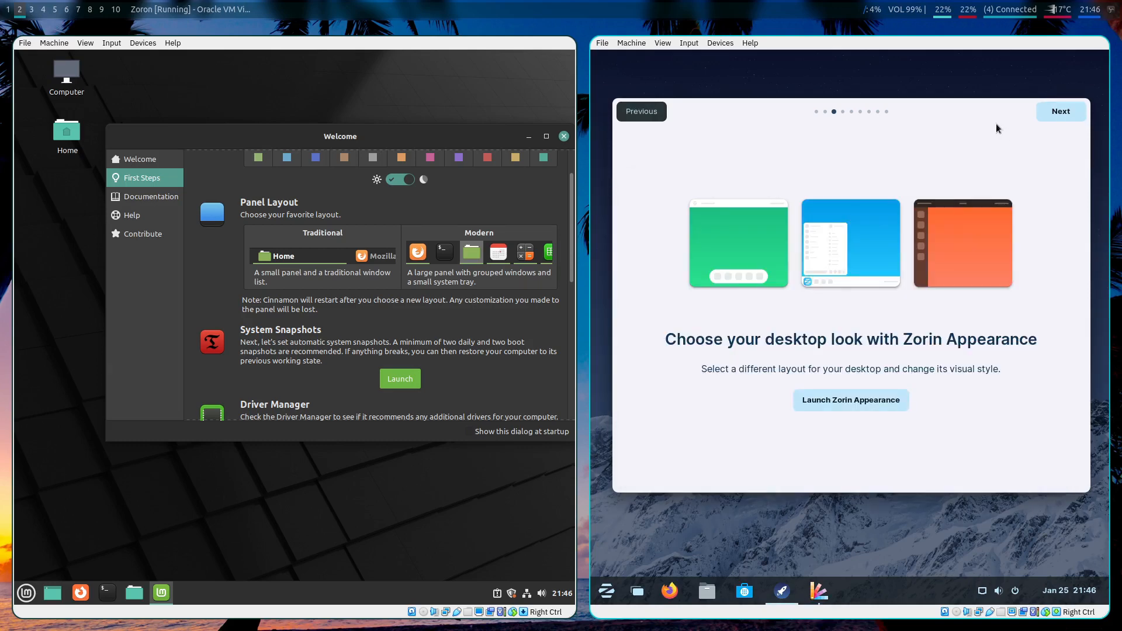
{"action": "left_click", "coordinate": [819, 591]}
{"action": "left_click_drag", "start_coordinate": [891, 212], "coordinate": [905, 230]}
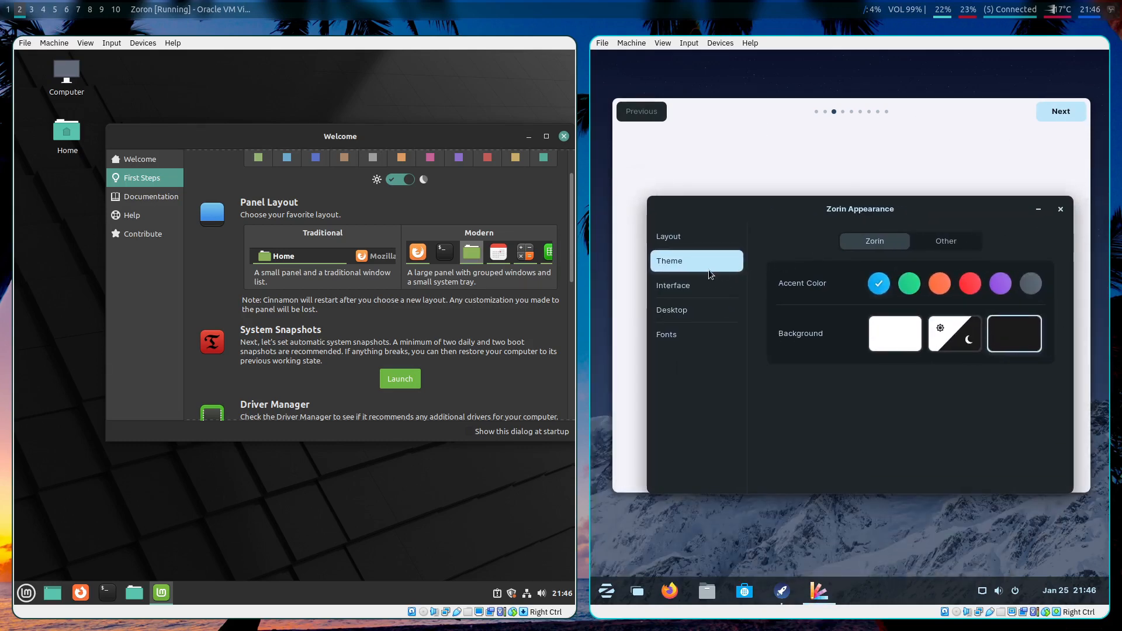
{"action": "left_click", "coordinate": [953, 342]}
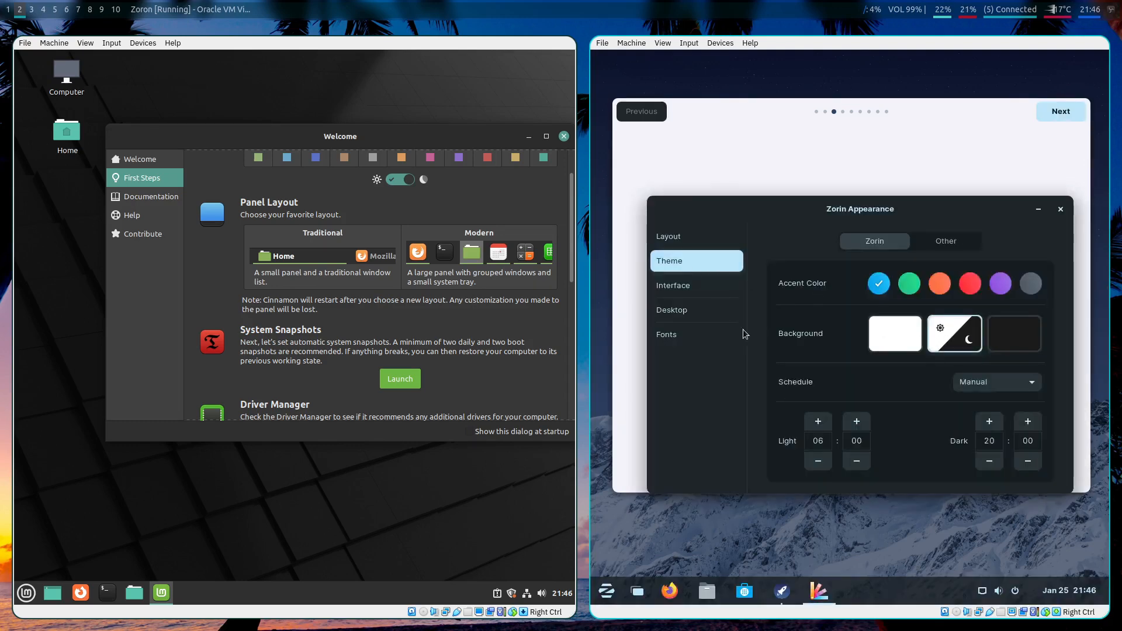
{"action": "left_click", "coordinate": [895, 334]}
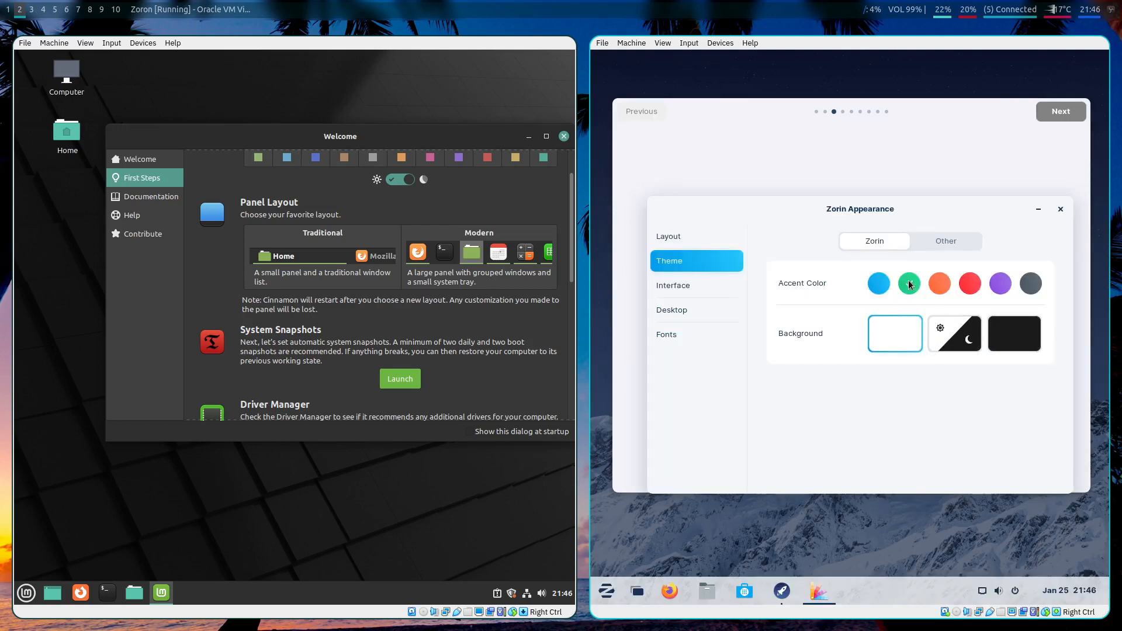
Try other Zorin accent colors, returning to the blue accent and the dark background
{"action": "left_click", "coordinate": [964, 287]}
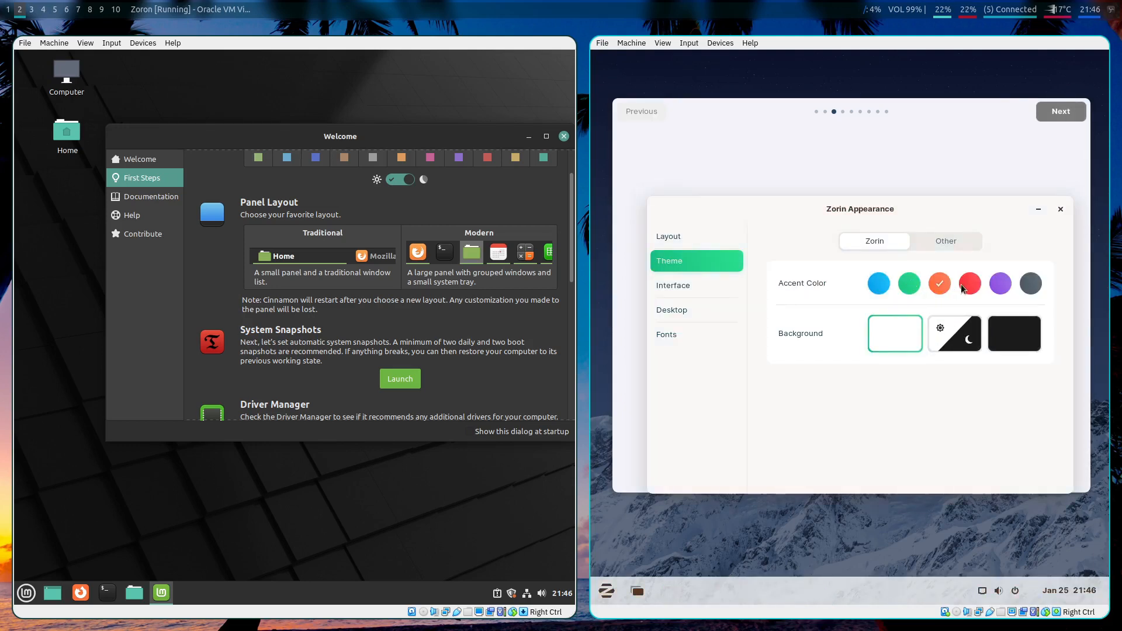
{"action": "left_click", "coordinate": [879, 284]}
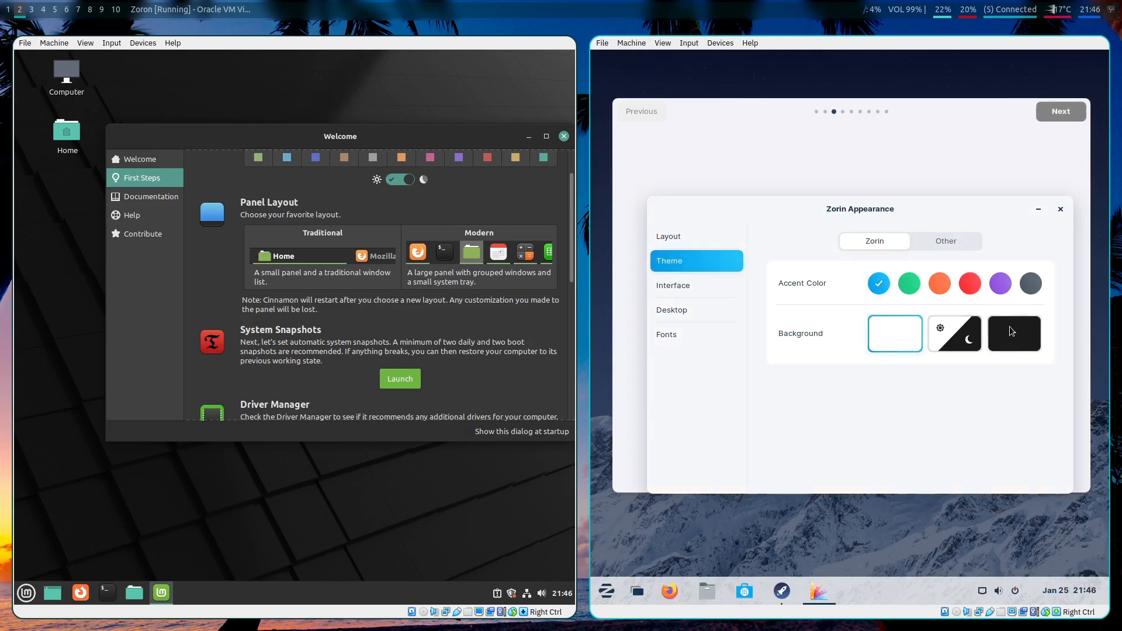
{"action": "left_click", "coordinate": [997, 332]}
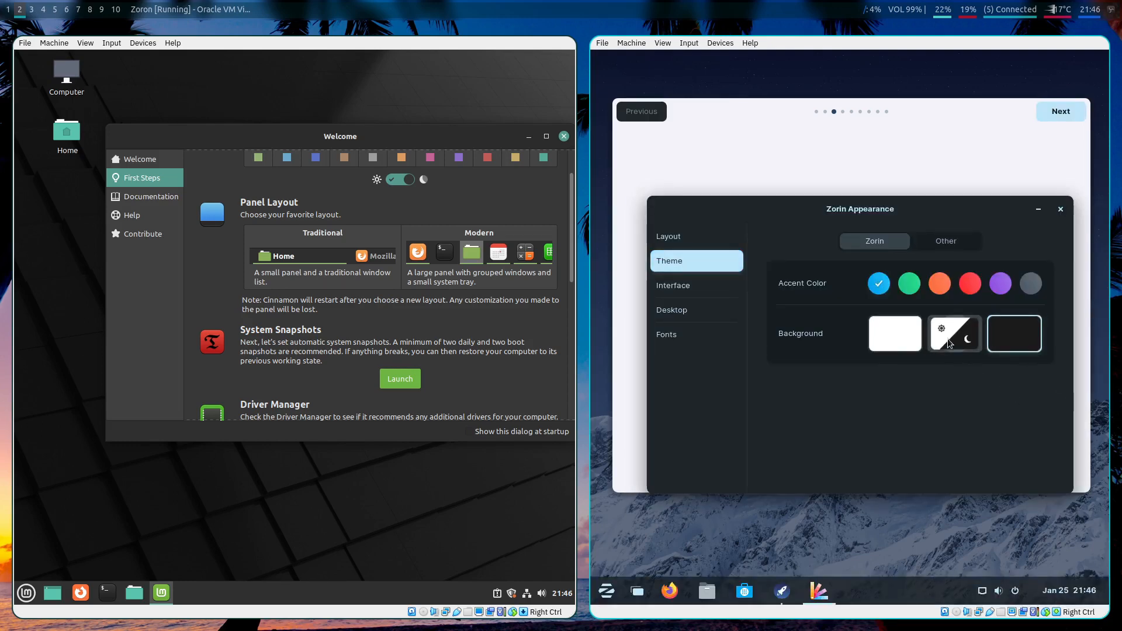
Set Zorin's theme background to automatic light/dark switching, revisit the desktop layouts and close Zorin Appearance
{"action": "left_click", "coordinate": [948, 339]}
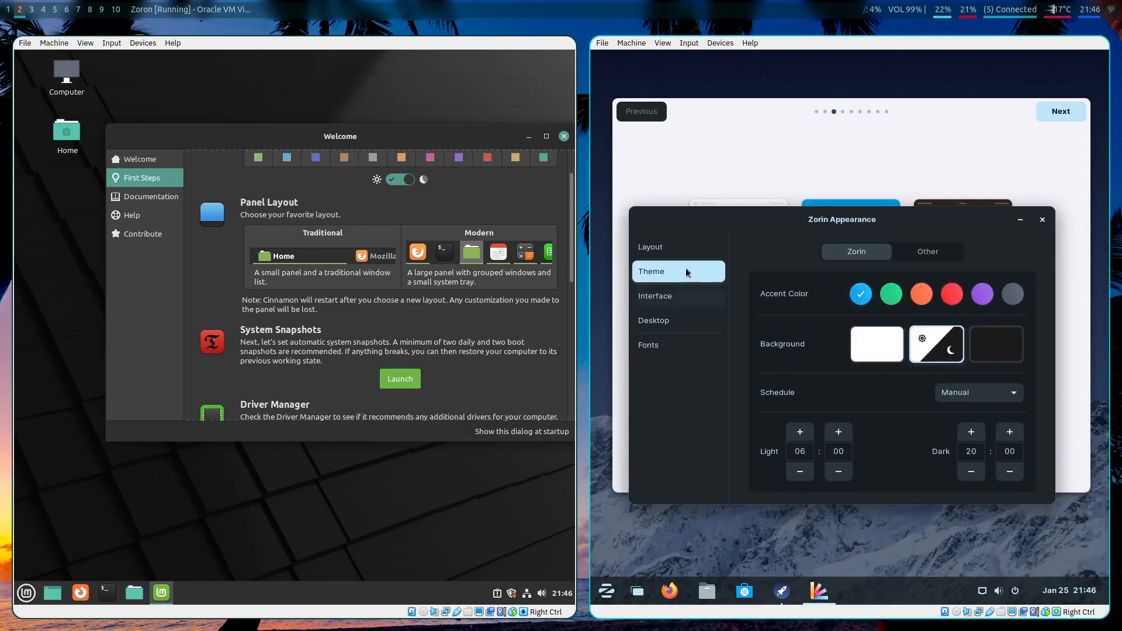
{"action": "left_click", "coordinate": [691, 241]}
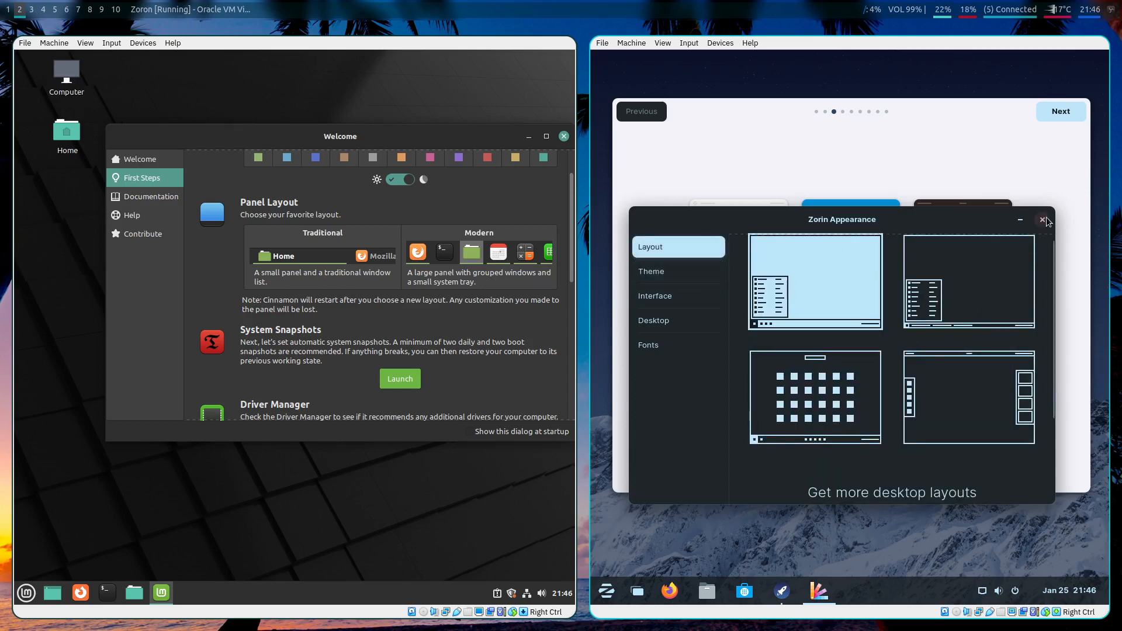
{"action": "left_click", "coordinate": [1042, 219]}
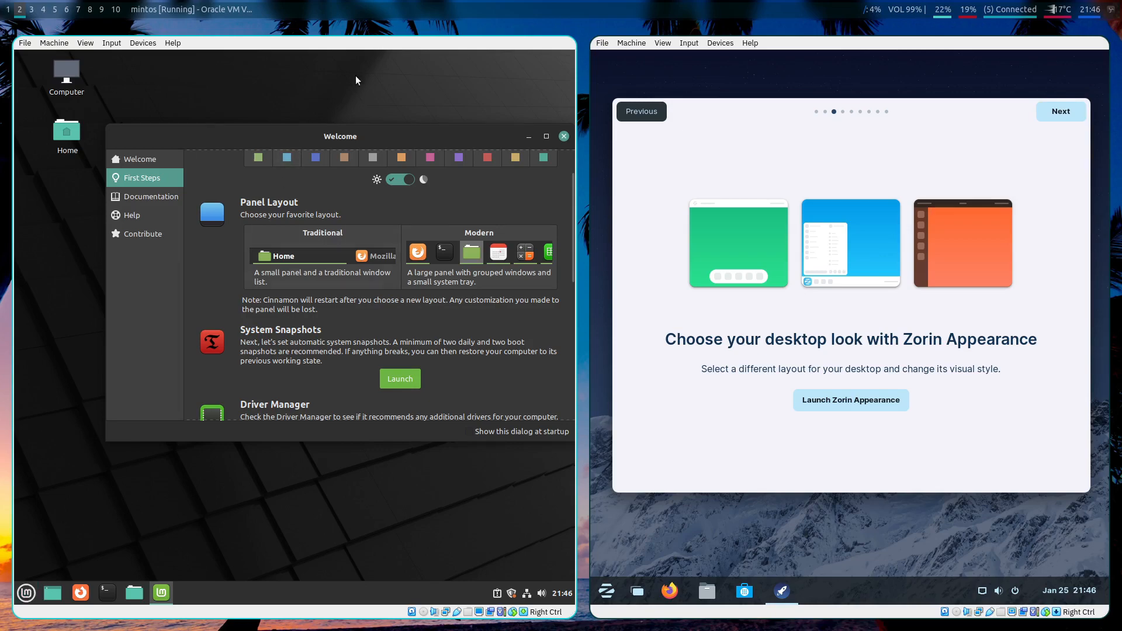
Reposition Mint's Welcome window and review the remaining First Steps entries down to Firewall
{"action": "left_click_drag", "start_coordinate": [326, 136], "coordinate": [277, 167]}
{"action": "scroll", "coordinate": [271, 368], "scroll_direction": "down", "scroll_amount": 8}
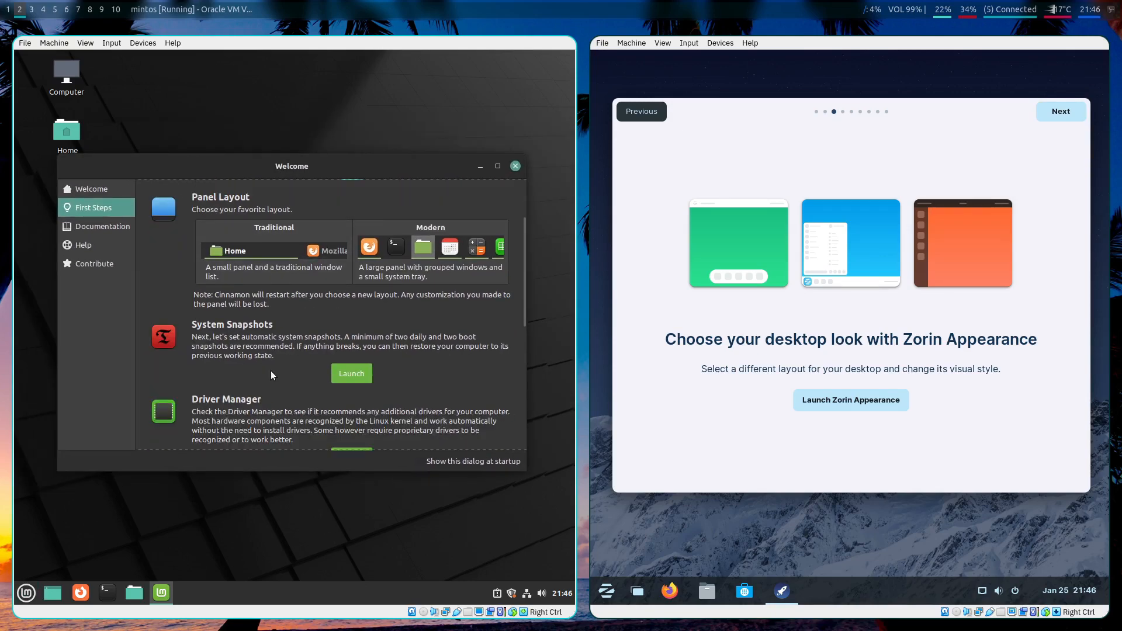
{"action": "scroll", "coordinate": [271, 364], "scroll_direction": "down", "scroll_amount": 2}
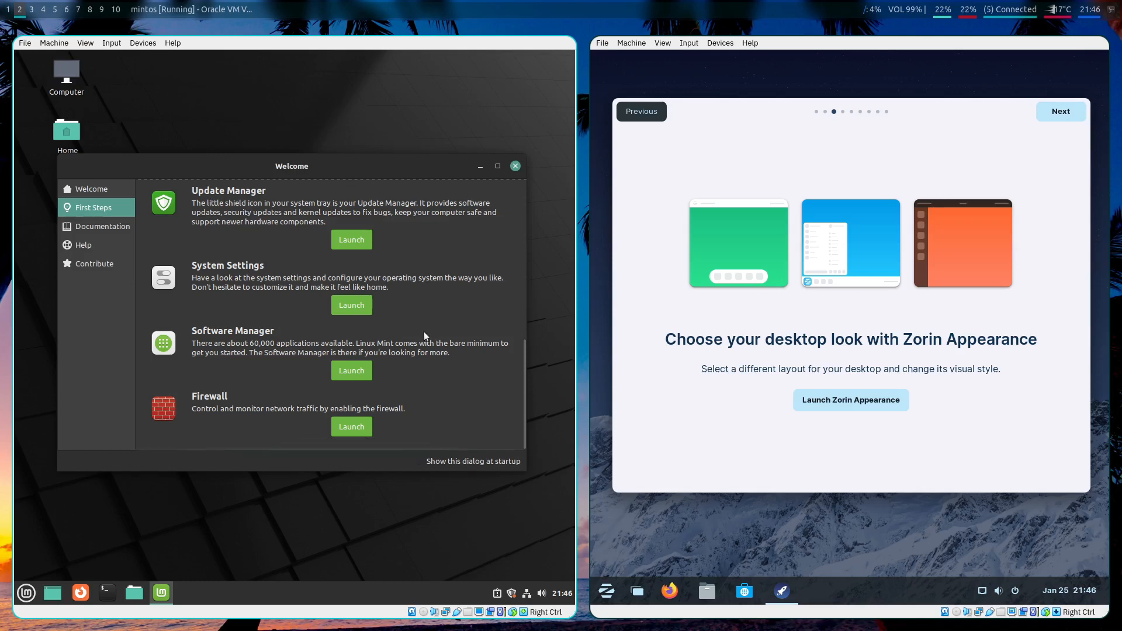
{"action": "scroll", "coordinate": [246, 225], "scroll_direction": "down", "scroll_amount": 1}
Search Mint's application menu for "update" and launch the Update Manager
{"action": "left_click", "coordinate": [26, 593]}
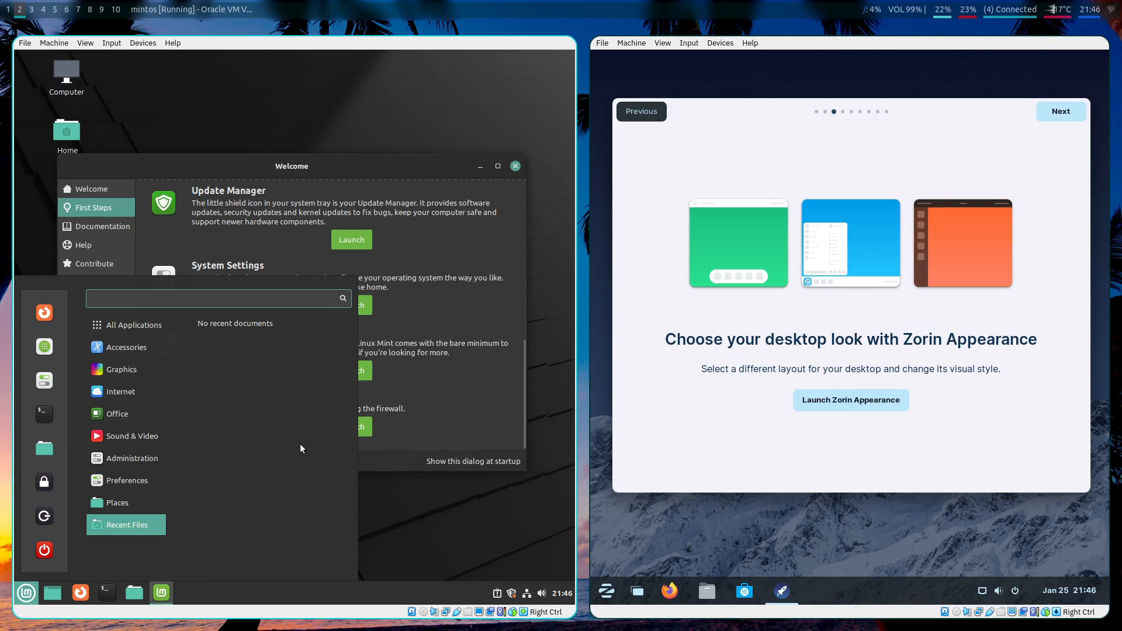
{"action": "type", "text": "update"}
{"action": "key", "text": "Return"}
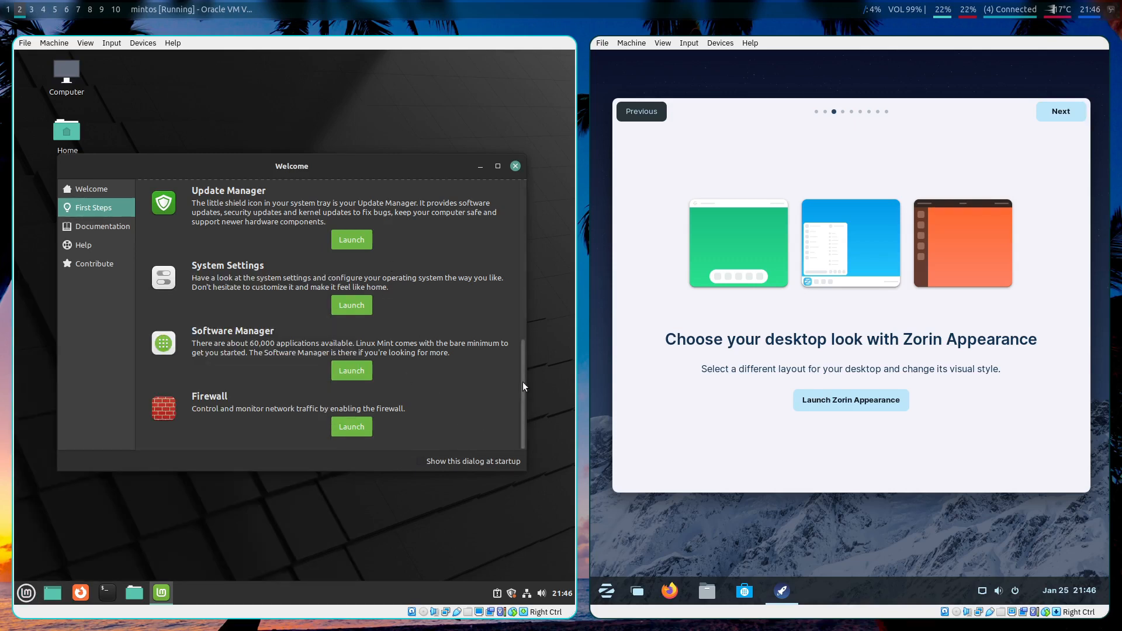
Launch Mint's Driver Manager from First Steps, authenticate with the account password and move the Welcome window out of the way
{"action": "left_click_drag", "start_coordinate": [523, 381], "coordinate": [515, 301]}
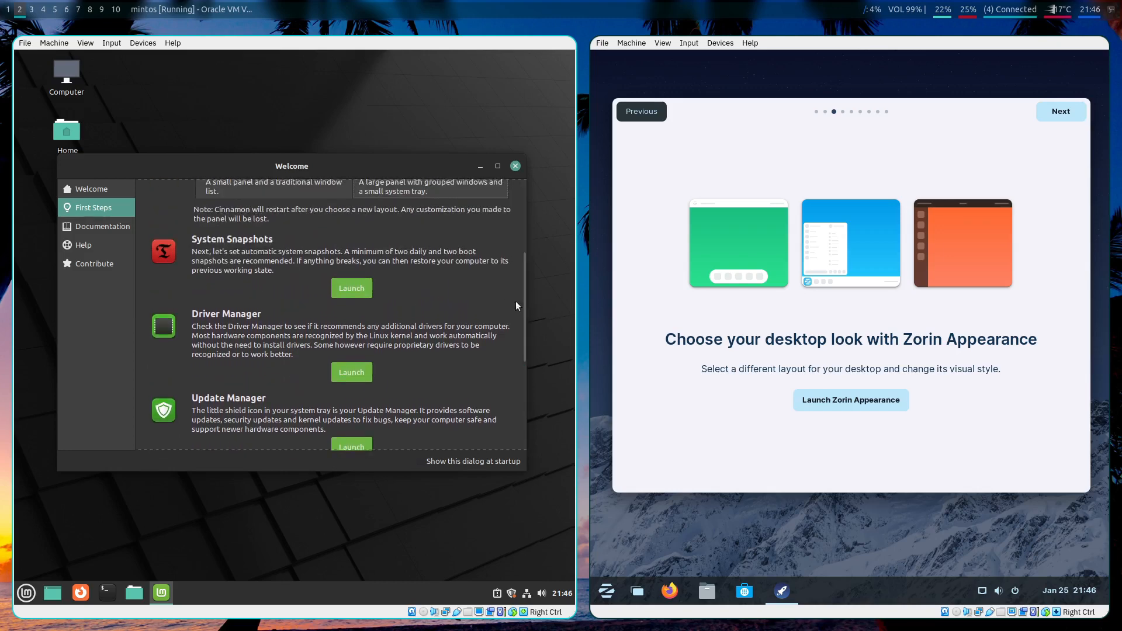
{"action": "left_click", "coordinate": [357, 374]}
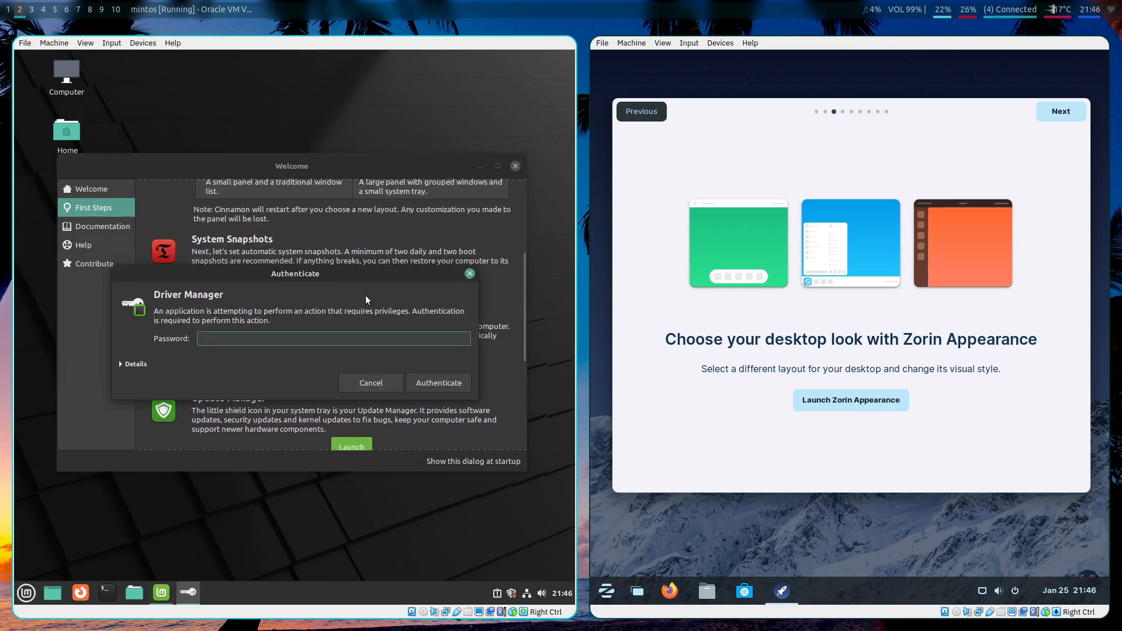
{"action": "type", "text": "•••••••••"}
{"action": "key", "text": "Return"}
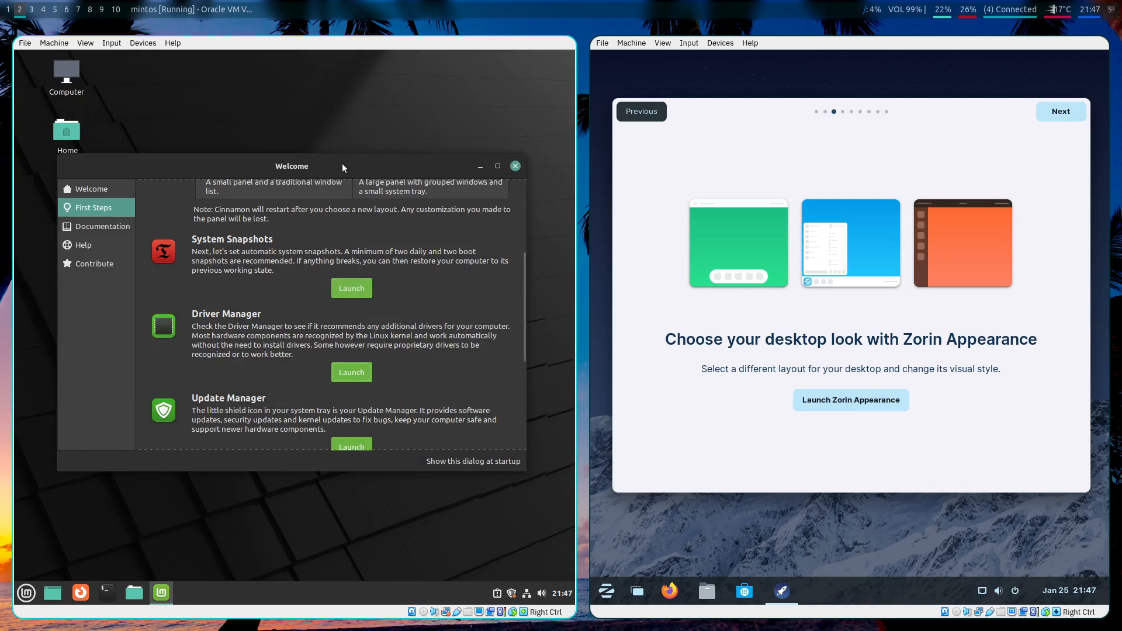
{"action": "left_click_drag", "start_coordinate": [340, 185], "coordinate": [398, 79]}
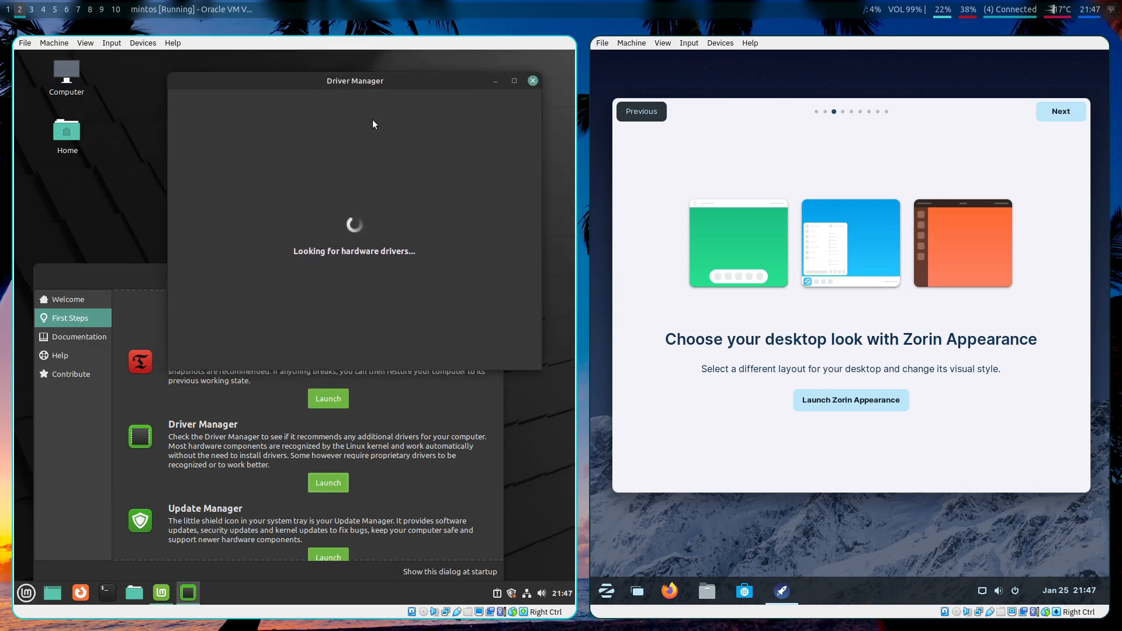
View Mint's System Settings from First Steps, then close it and the Driver Manager
{"action": "left_click", "coordinate": [125, 275]}
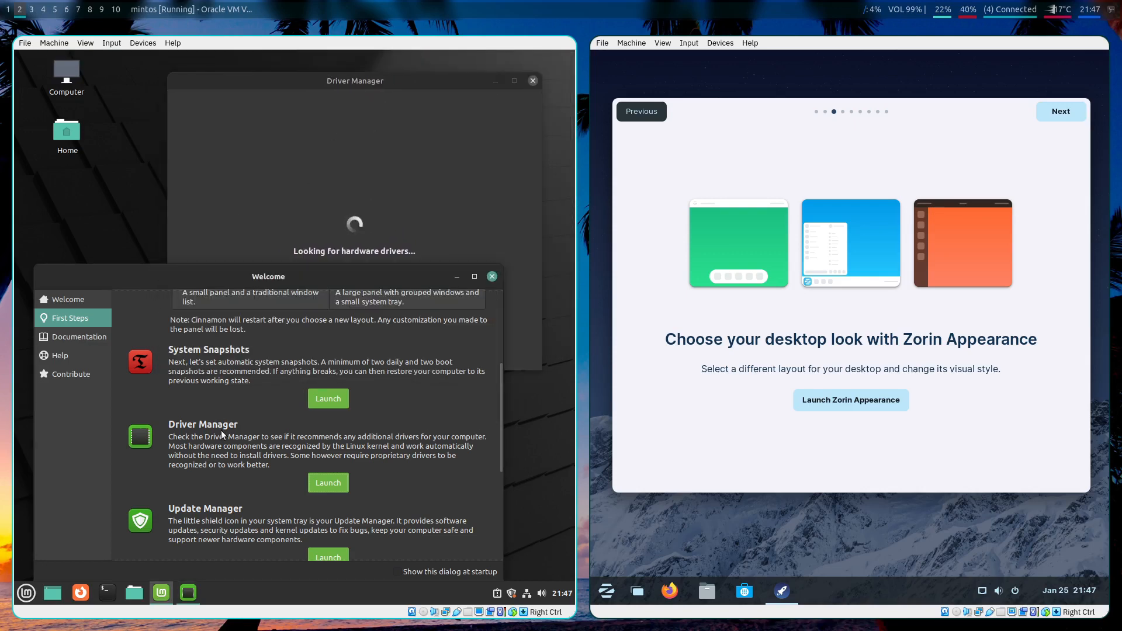
{"action": "scroll", "coordinate": [218, 423], "scroll_direction": "down", "scroll_amount": 3}
{"action": "scroll", "coordinate": [251, 406], "scroll_direction": "down", "scroll_amount": 2}
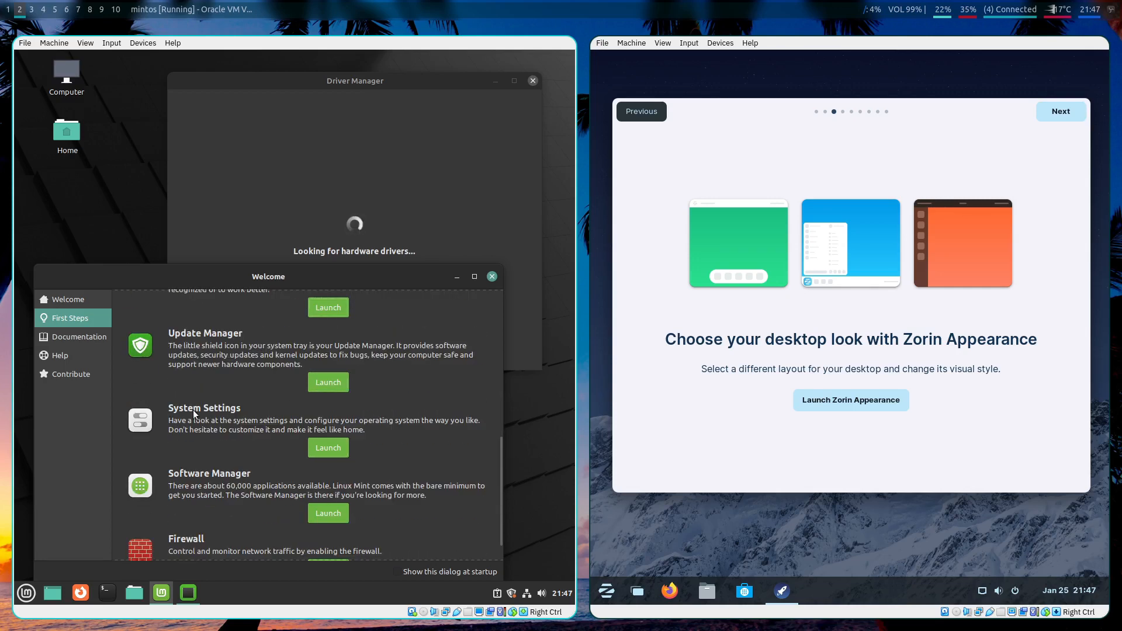
{"action": "scroll", "coordinate": [226, 403], "scroll_direction": "down", "scroll_amount": 1}
{"action": "left_click", "coordinate": [328, 416]}
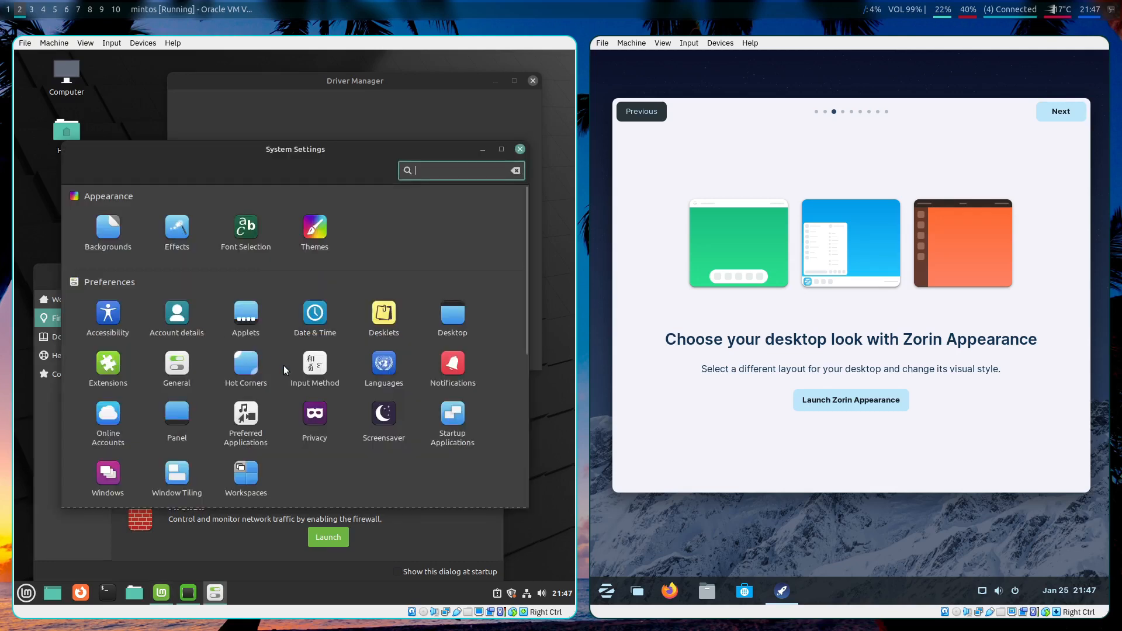
{"action": "mouse_move", "coordinate": [318, 147]}
{"action": "left_mouse_down"}
{"action": "mouse_move", "coordinate": [361, 138]}
{"action": "mouse_move", "coordinate": [323, 158]}
{"action": "left_mouse_up"}
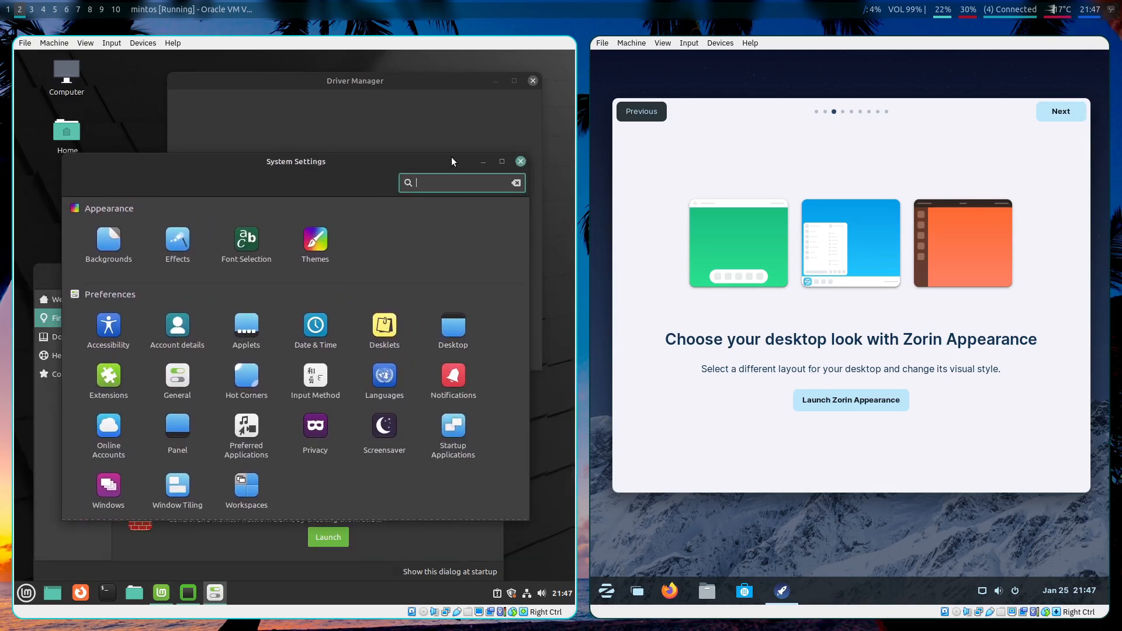
{"action": "left_click", "coordinate": [518, 163]}
{"action": "left_click", "coordinate": [381, 184]}
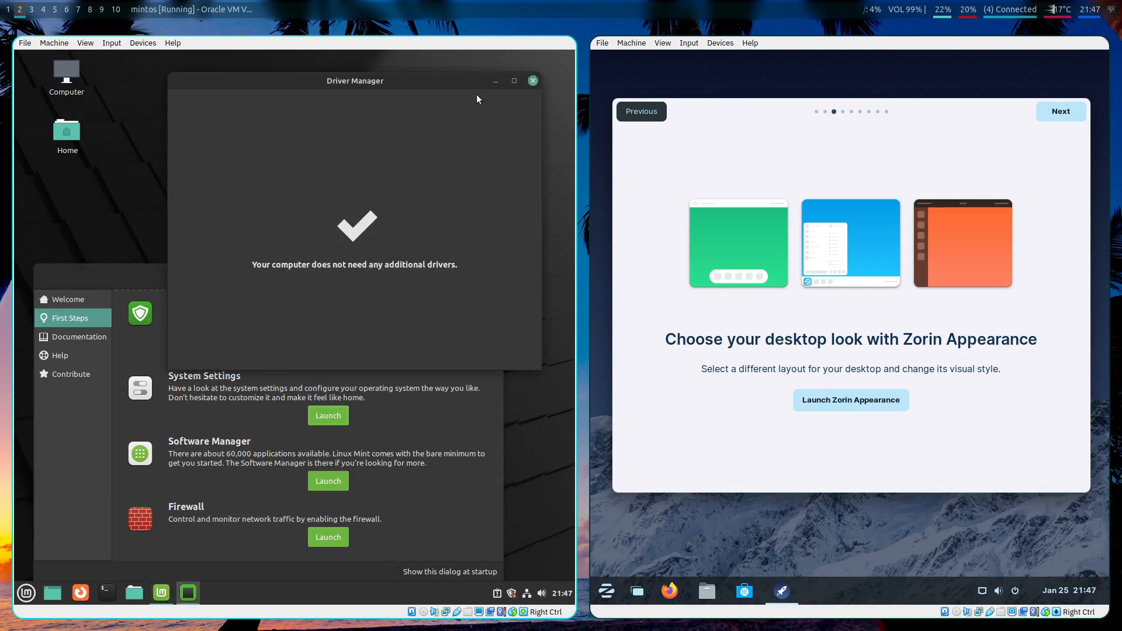
{"action": "left_click", "coordinate": [532, 81]}
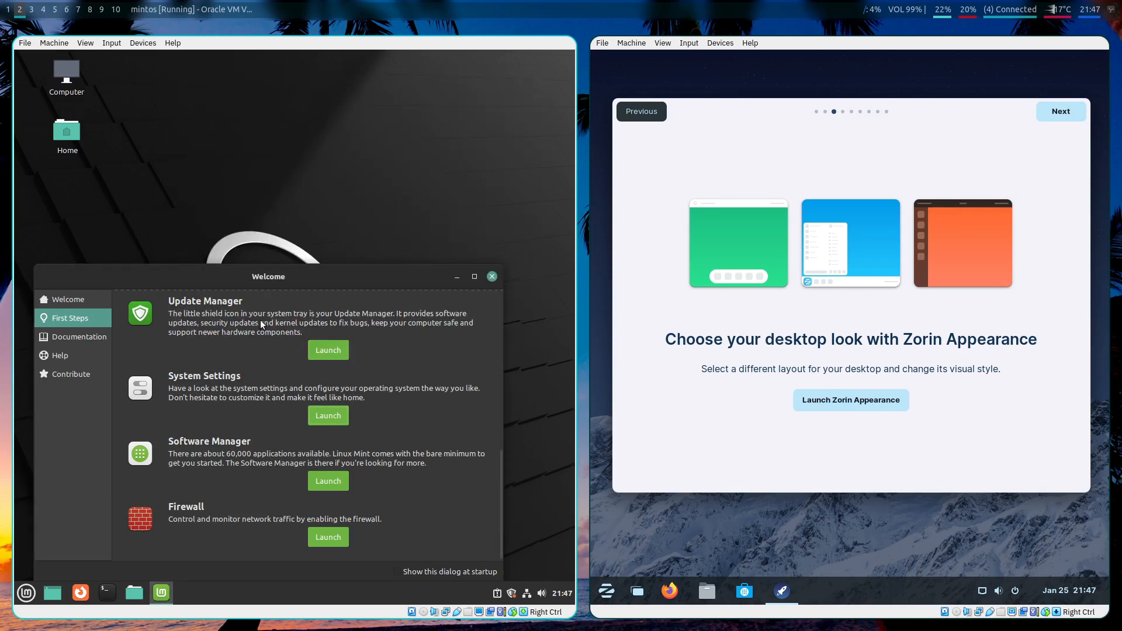
Launch Mint's Software Manager from First Steps, close the Update Manager and put the Welcome window back in front
{"action": "left_click_drag", "start_coordinate": [297, 276], "coordinate": [310, 197]}
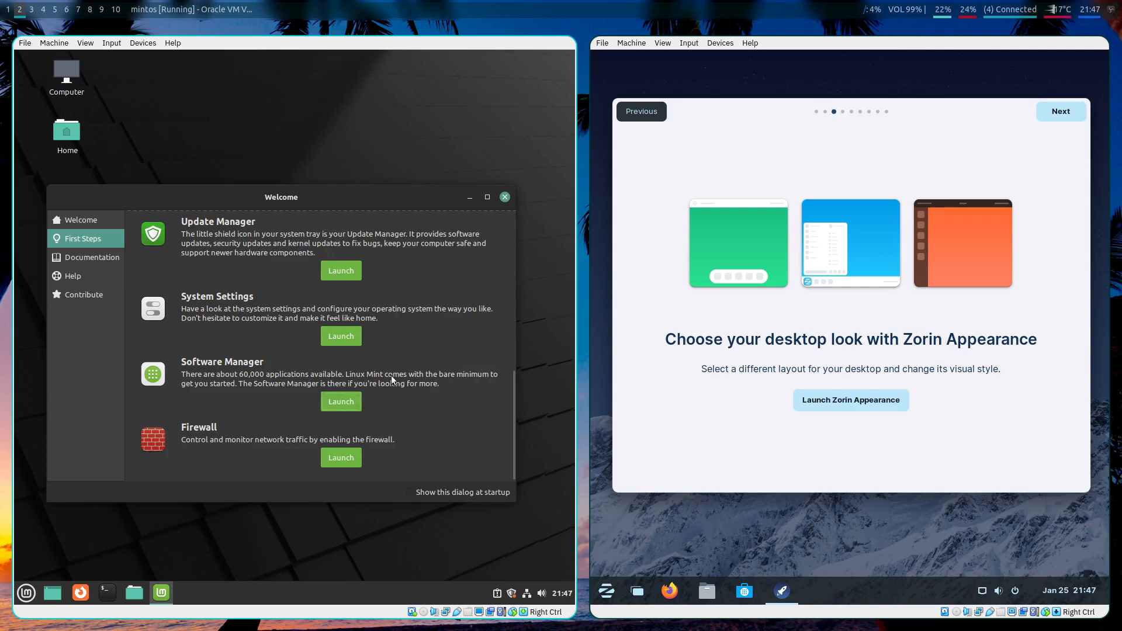
{"action": "left_click", "coordinate": [356, 401]}
{"action": "left_click_drag", "start_coordinate": [292, 141], "coordinate": [329, 97]}
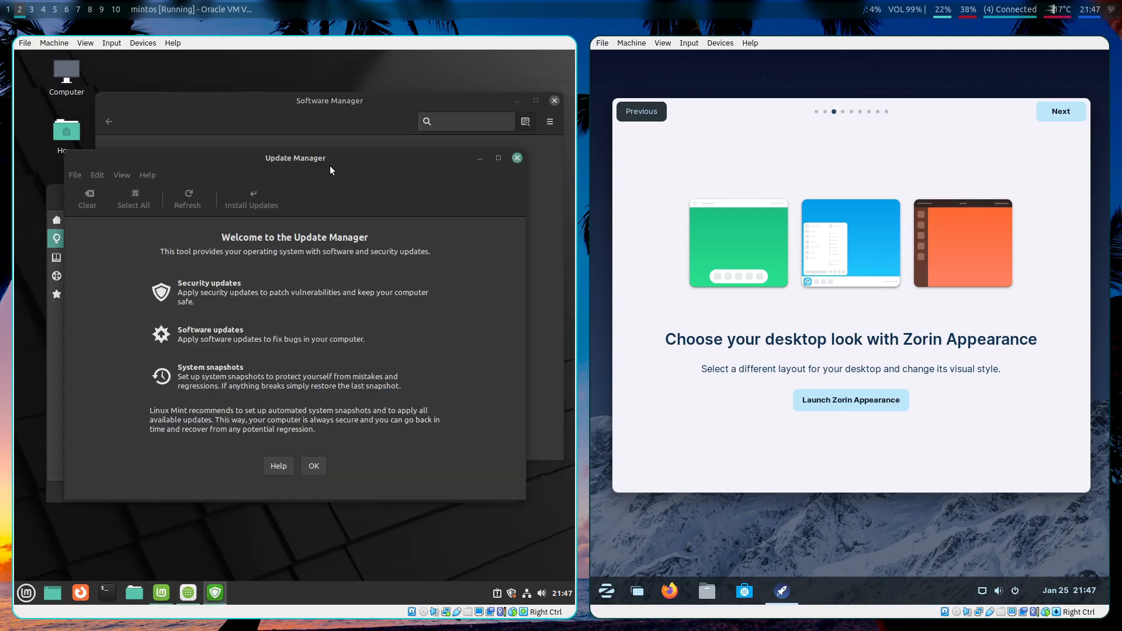
{"action": "left_click", "coordinate": [517, 157]}
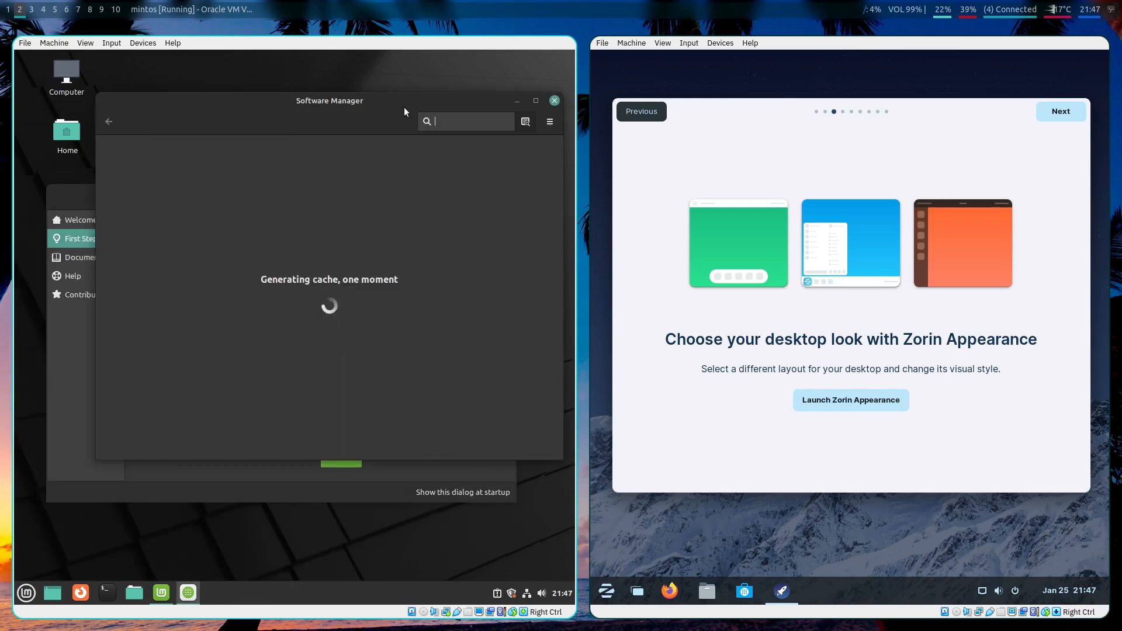
{"action": "left_click_drag", "start_coordinate": [370, 100], "coordinate": [340, 396]}
{"action": "left_click", "coordinate": [424, 280]}
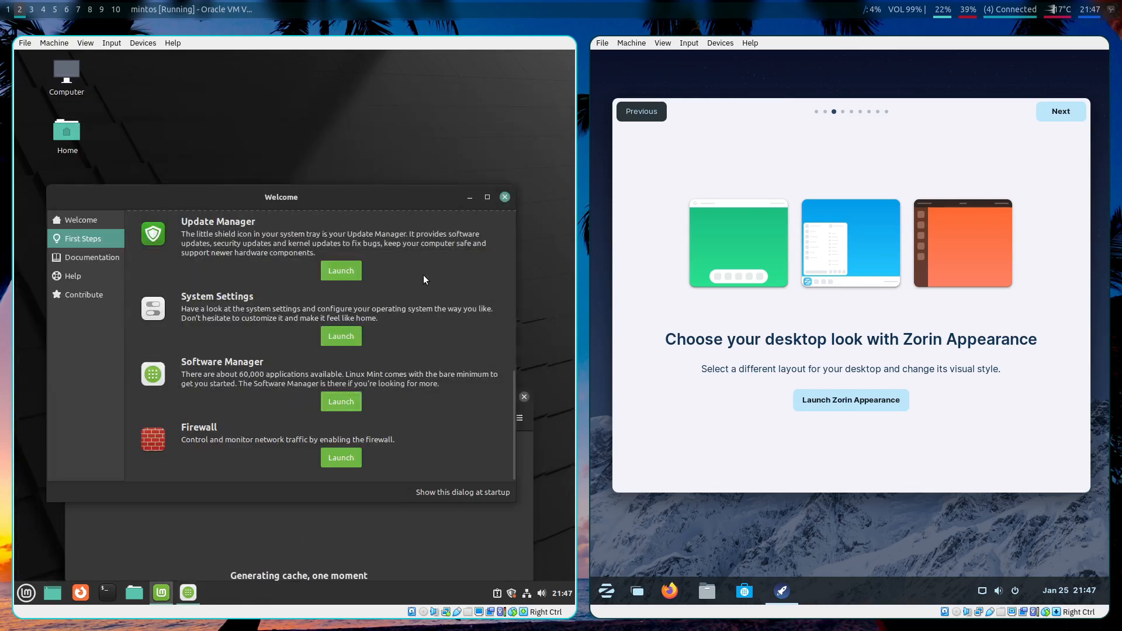
Review the Documentation, Help and Contribute pages of Mint's Welcome window, then close it
{"action": "left_click", "coordinate": [76, 258]}
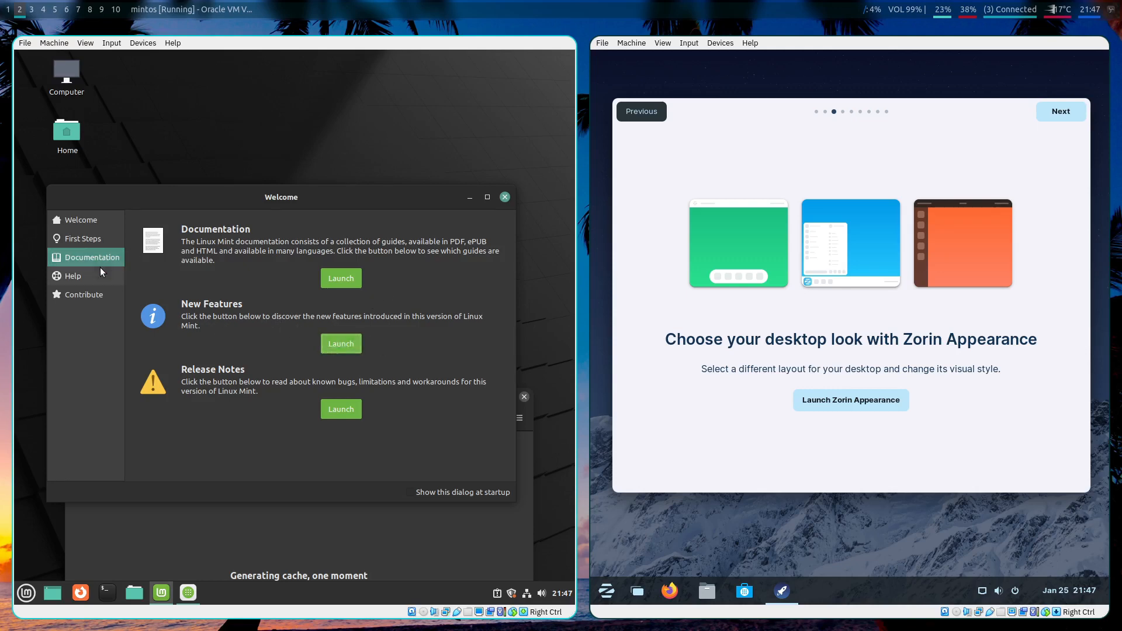
{"action": "left_click", "coordinate": [86, 277]}
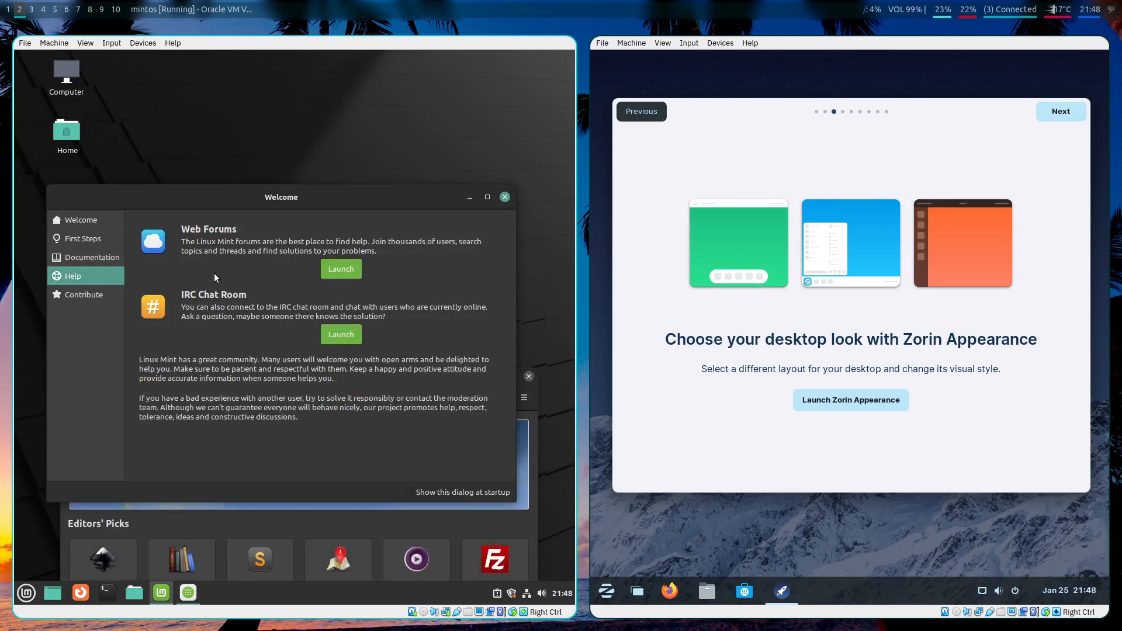
{"action": "left_click", "coordinate": [79, 295]}
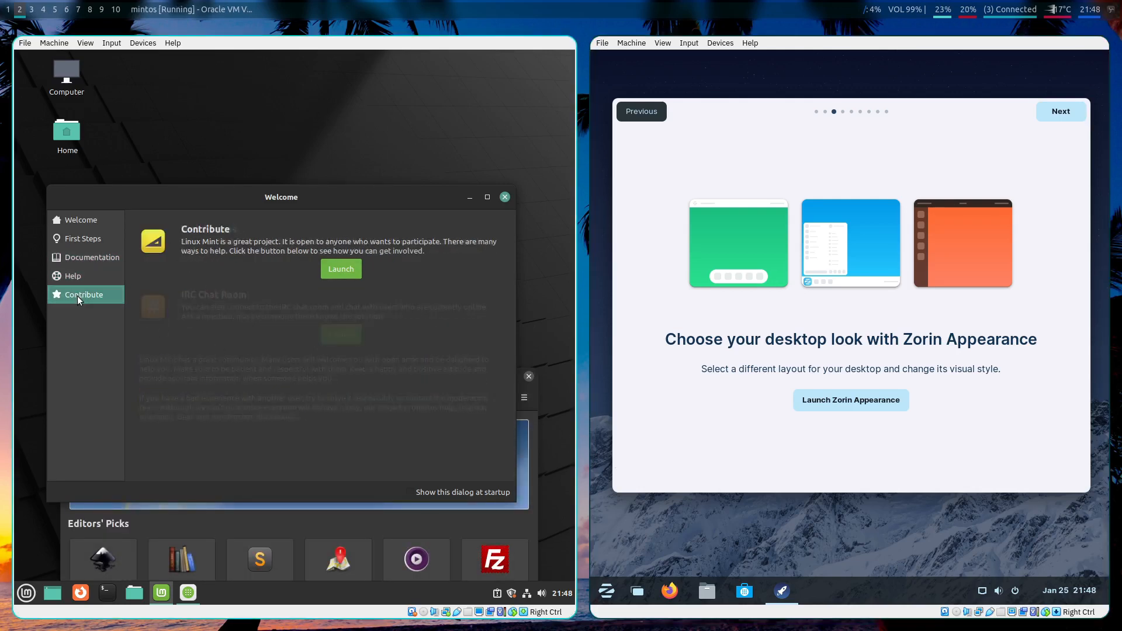
{"action": "left_click", "coordinate": [504, 198]}
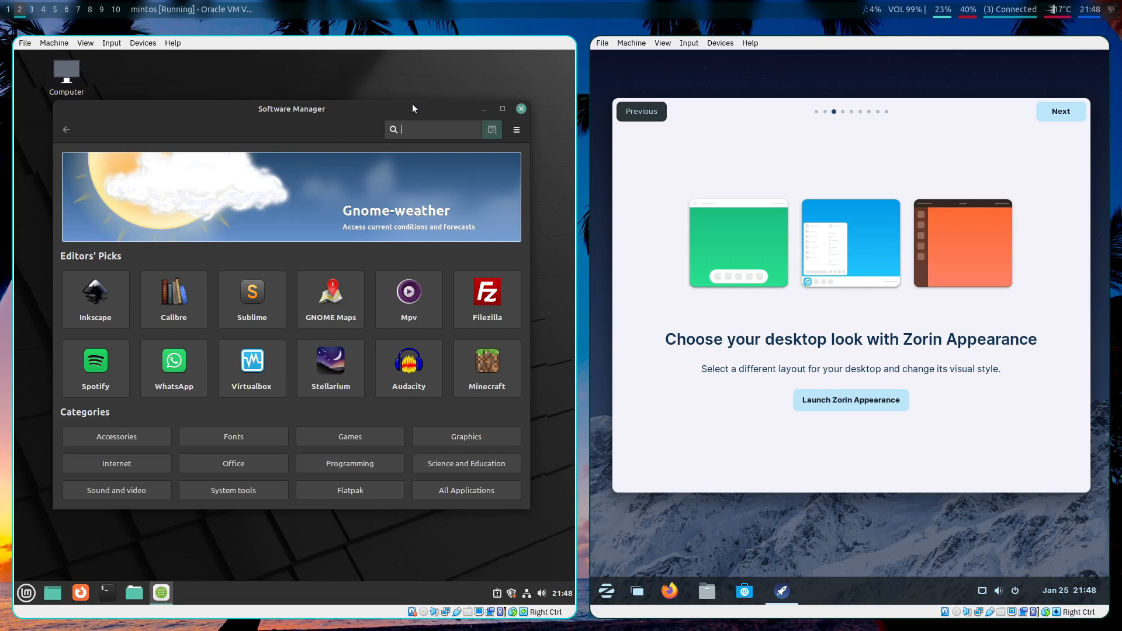
Open the Minecraft page in Mint's Software Manager and shrink the Firefox window to uncover it
{"action": "left_click", "coordinate": [491, 362]}
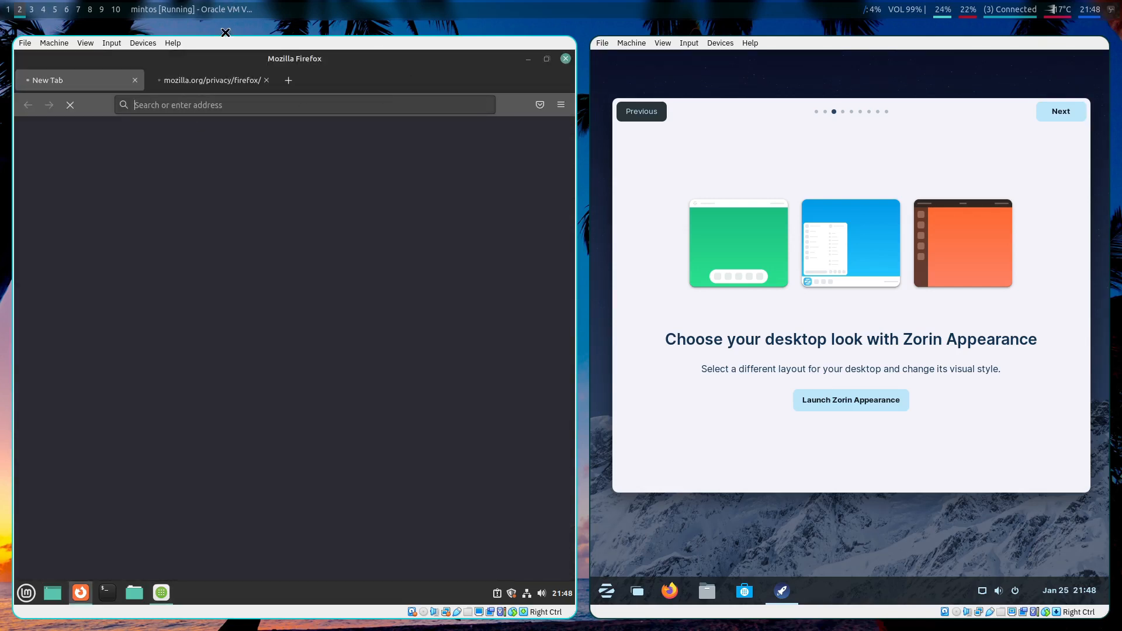
{"action": "double_click", "coordinate": [374, 64]}
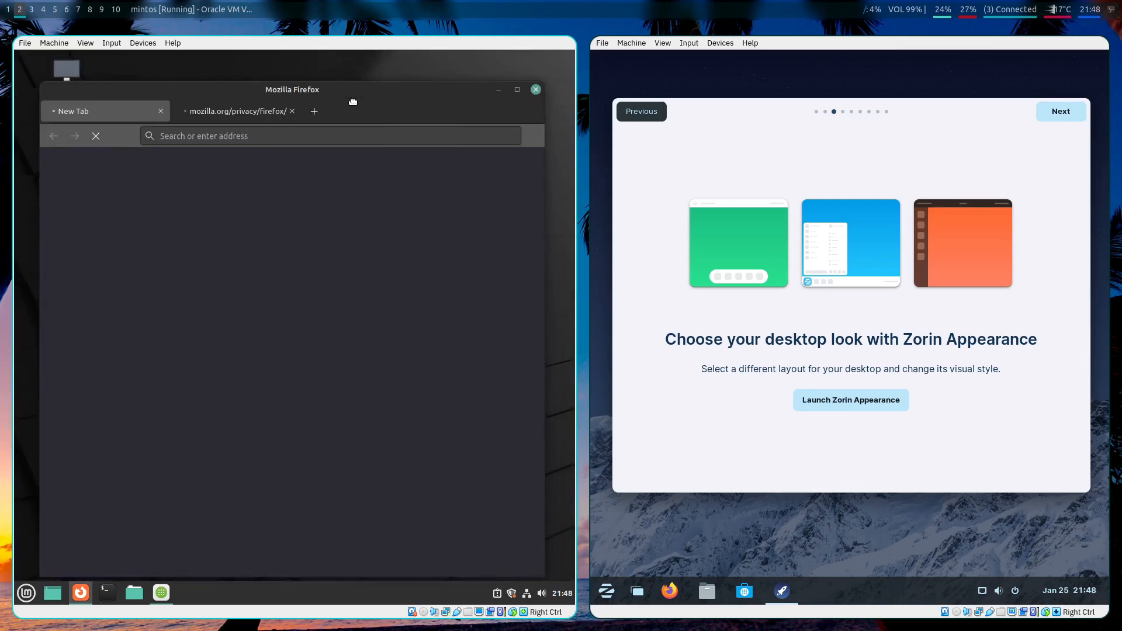
{"action": "left_click_drag", "start_coordinate": [38, 133], "coordinate": [273, 186]}
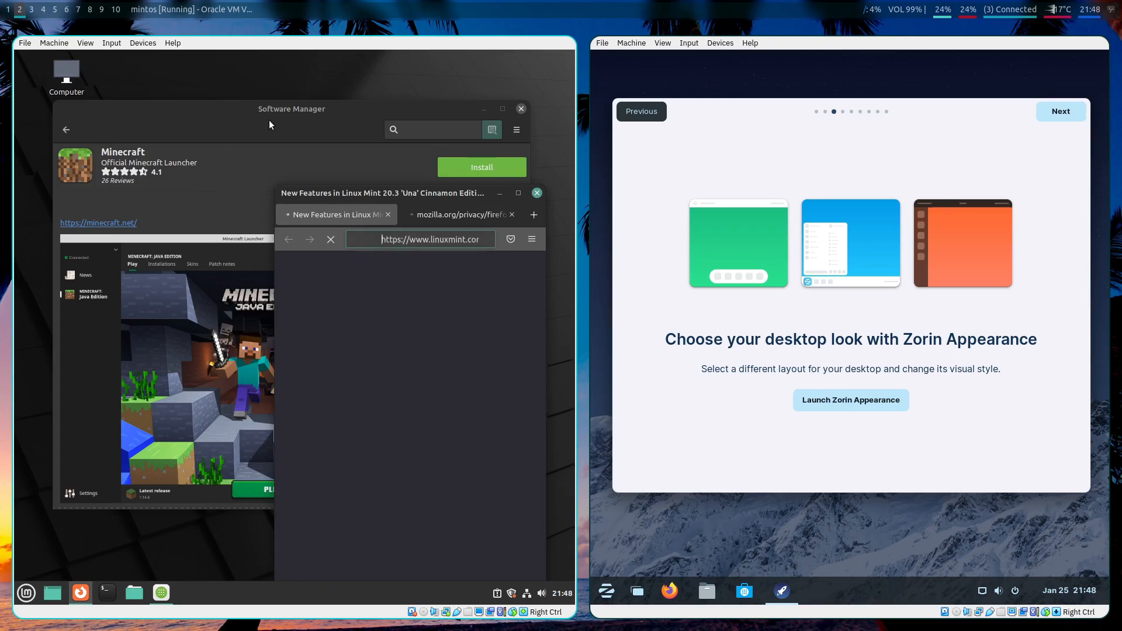
Move Mint's Software Manager window up and return from the Minecraft page to the main listing
{"action": "left_click_drag", "start_coordinate": [269, 120], "coordinate": [201, 96]}
{"action": "left_click_drag", "start_coordinate": [269, 79], "coordinate": [334, 77]}
{"action": "left_click", "coordinate": [64, 103]}
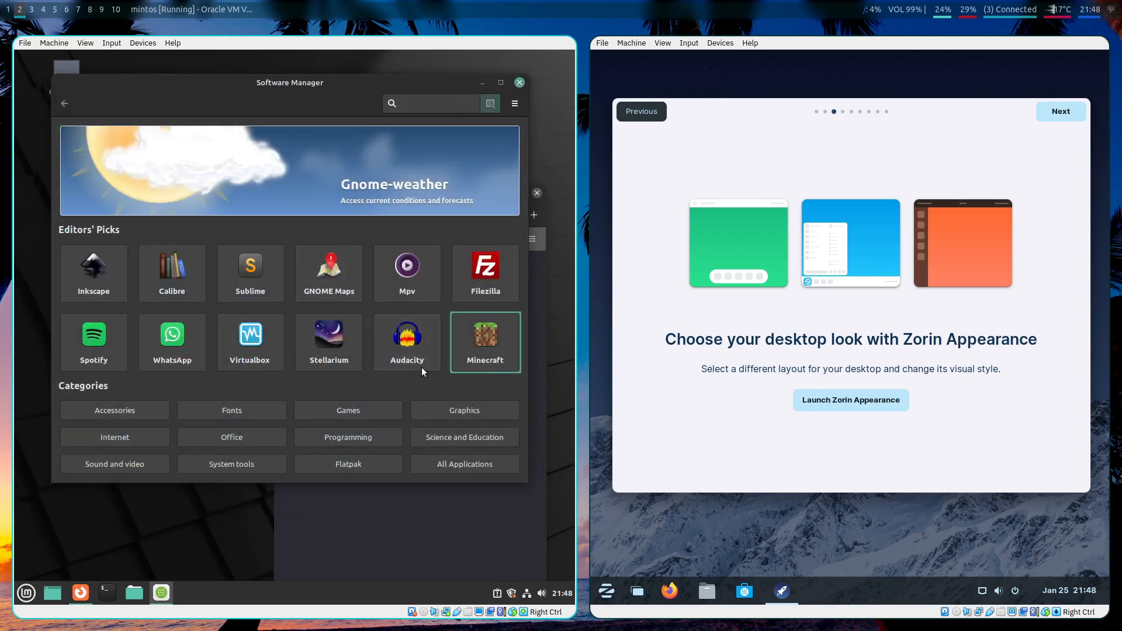
Install Audacity from Mint's Software Manager and authenticate the installation with the account password
{"action": "left_click", "coordinate": [427, 337]}
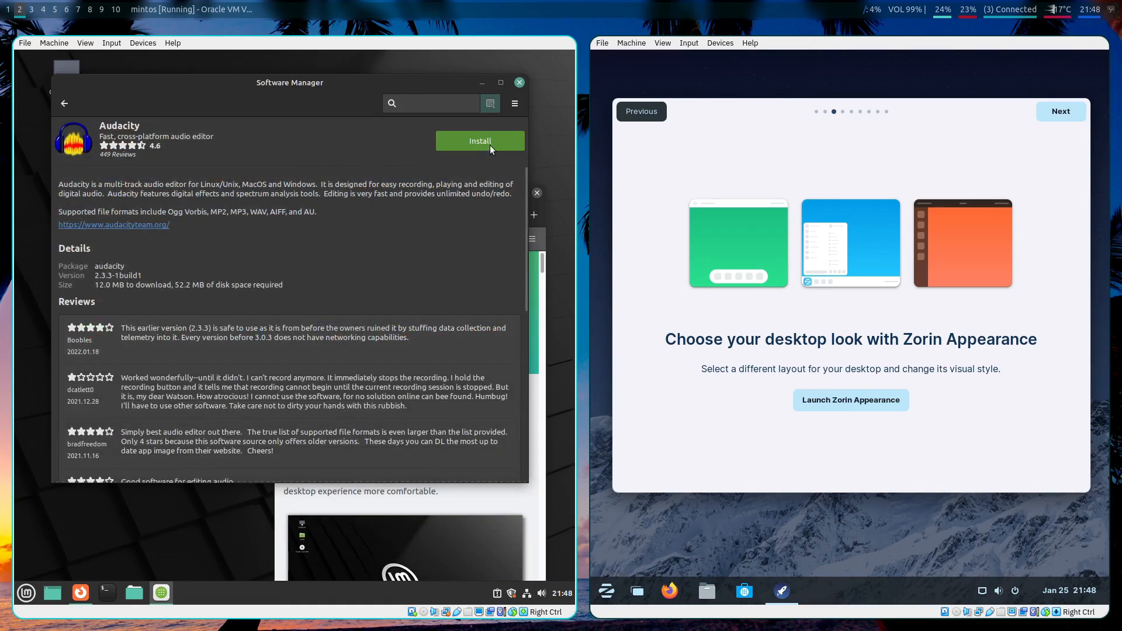
{"action": "left_click", "coordinate": [522, 141]}
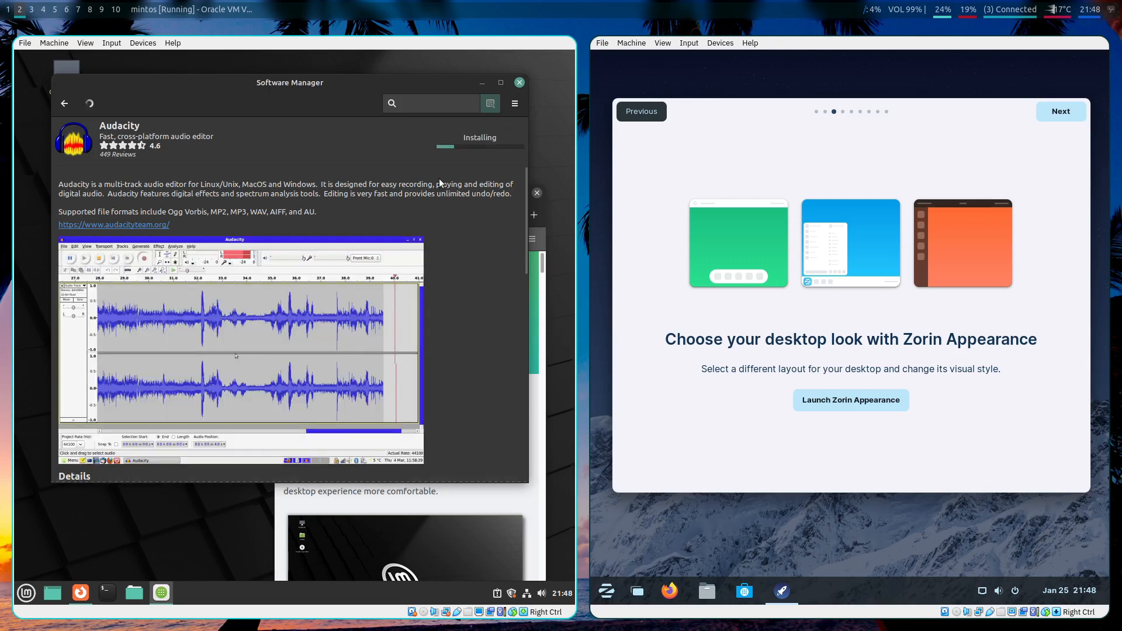
{"action": "type", "text": "•••••"}
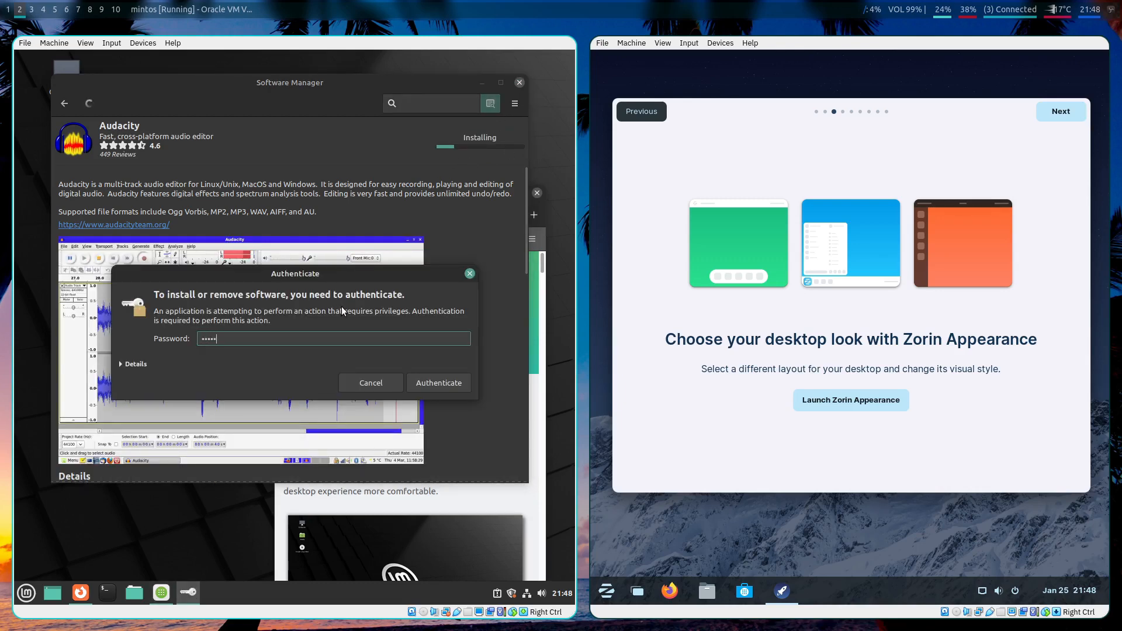
{"action": "type", "text": "••••"}
{"action": "key", "text": "Return"}
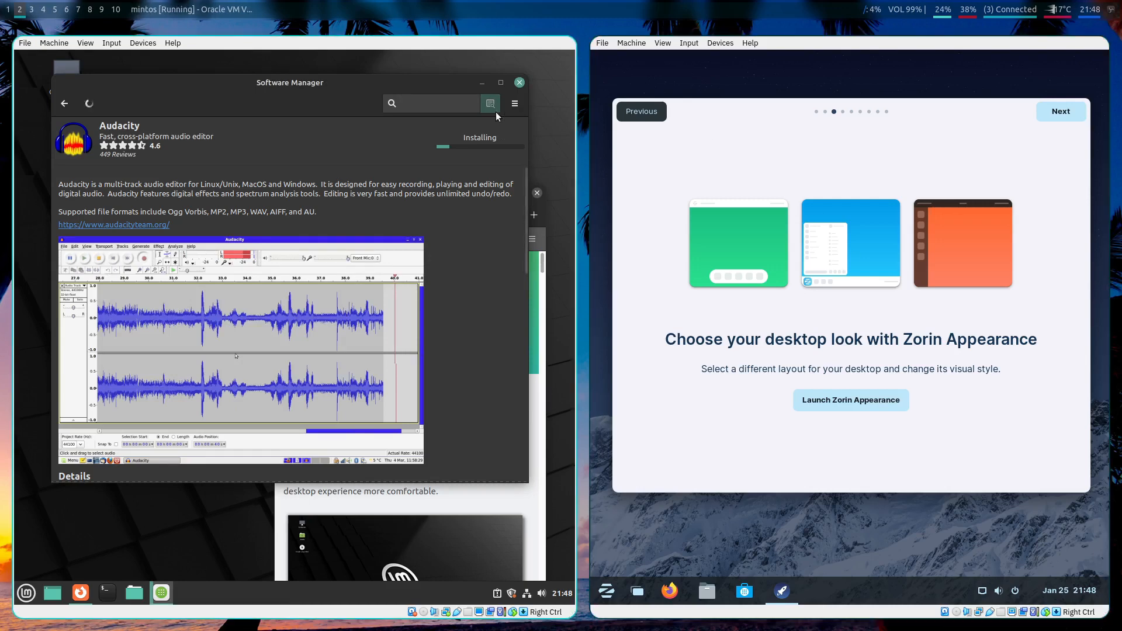
Clear the Software Manager window out of the way and widen the Firefox window showing Mint's New Features page
{"action": "left_click_drag", "start_coordinate": [433, 85], "coordinate": [328, 146]}
{"action": "left_click", "coordinate": [378, 147]}
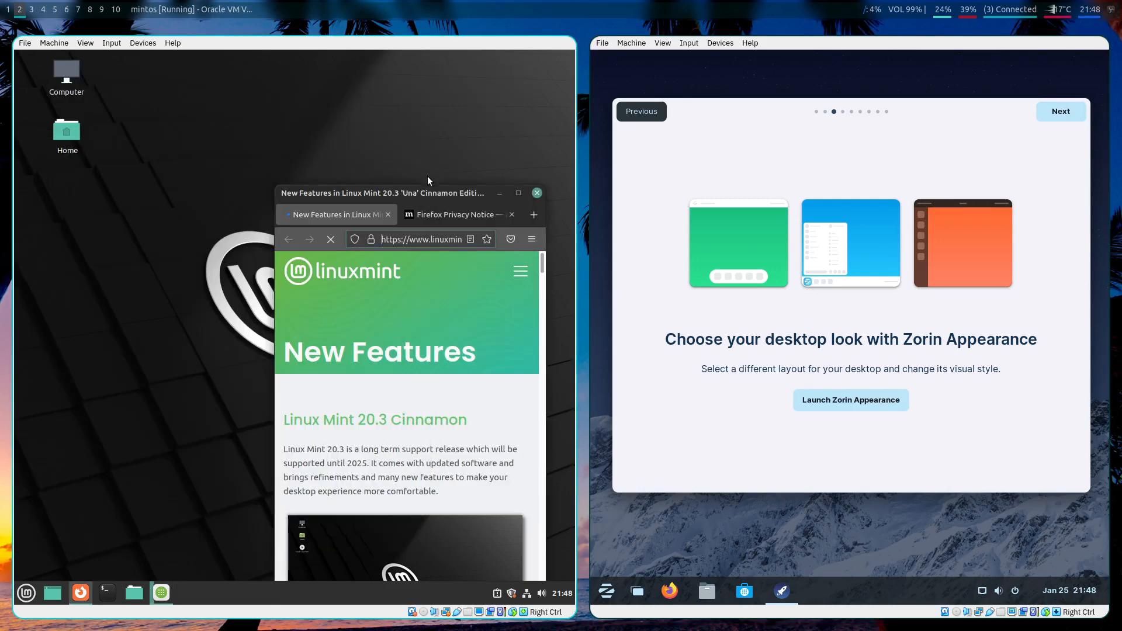
{"action": "left_click_drag", "start_coordinate": [276, 266], "coordinate": [90, 268]}
Read the Linux Mint 20.3 New Features page through the Hypnotix, Thingy and Sticky Notes sections
{"action": "scroll", "coordinate": [234, 390], "scroll_direction": "down", "scroll_amount": 5}
{"action": "scroll", "coordinate": [279, 428], "scroll_direction": "up", "scroll_amount": 3}
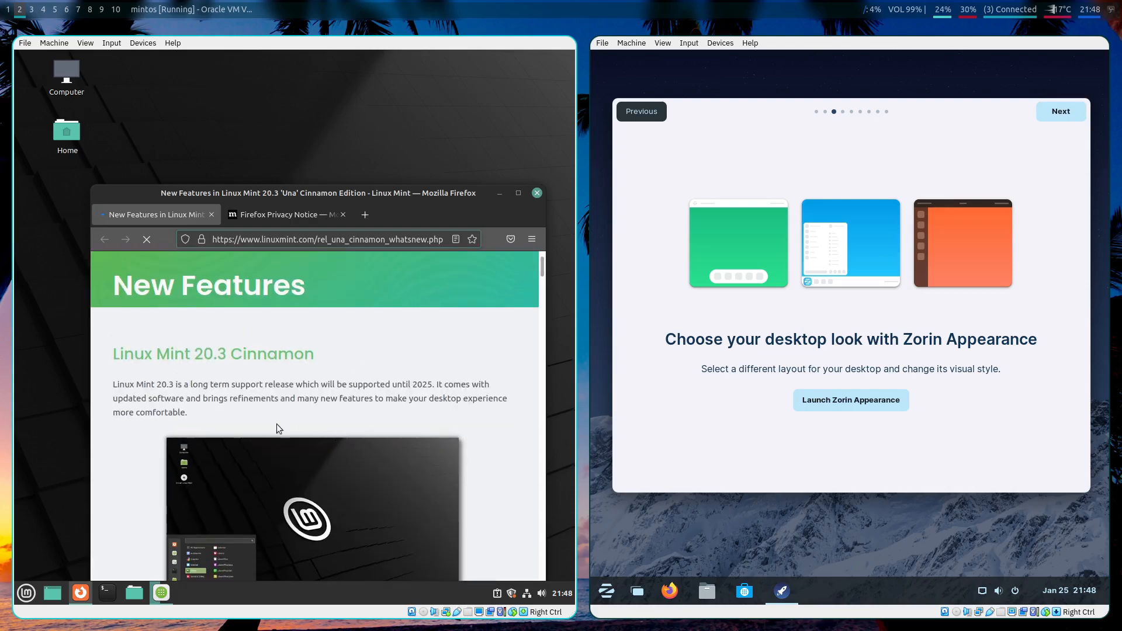
{"action": "scroll", "coordinate": [247, 401], "scroll_direction": "down", "scroll_amount": 6}
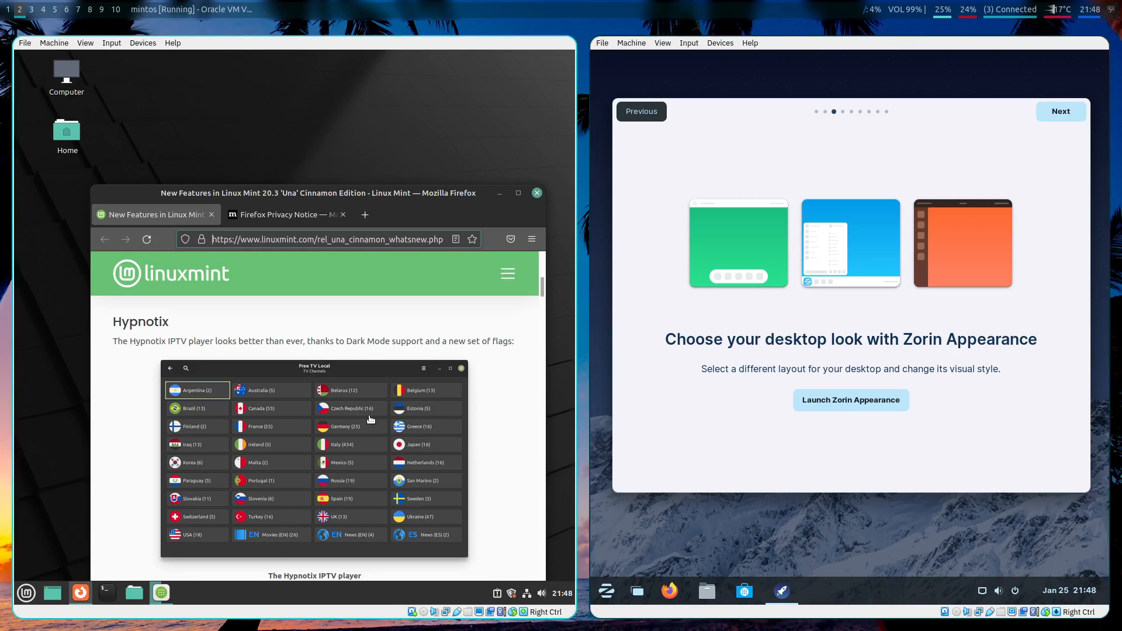
{"action": "scroll", "coordinate": [383, 422], "scroll_direction": "down", "scroll_amount": 3}
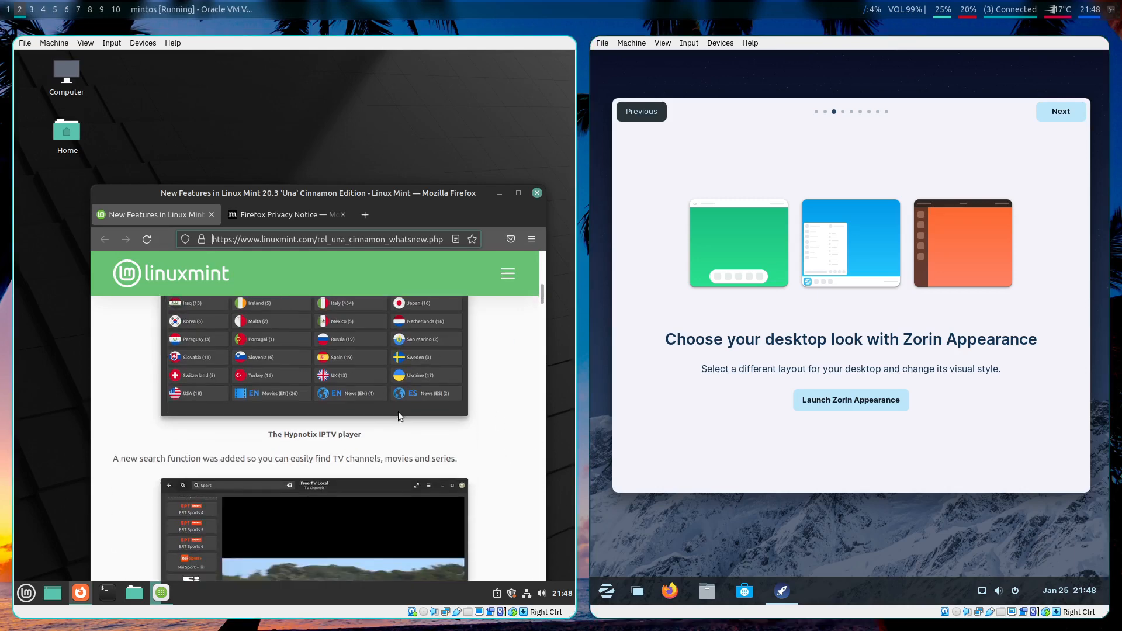
{"action": "scroll", "coordinate": [404, 415], "scroll_direction": "up", "scroll_amount": 3}
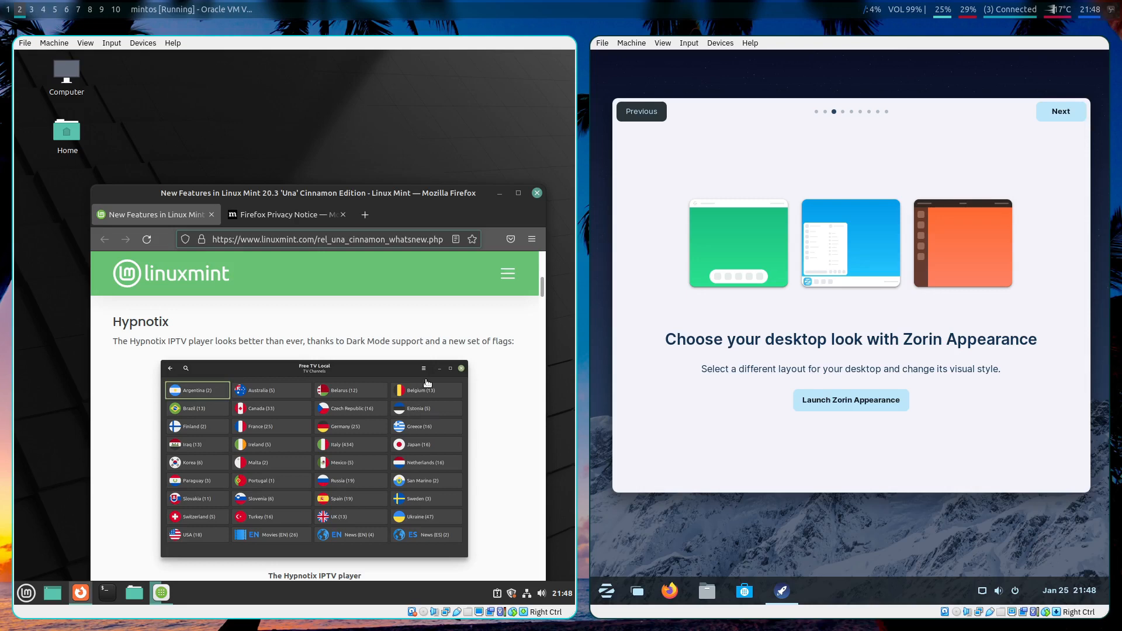
{"action": "scroll", "coordinate": [427, 383], "scroll_direction": "down", "scroll_amount": 3}
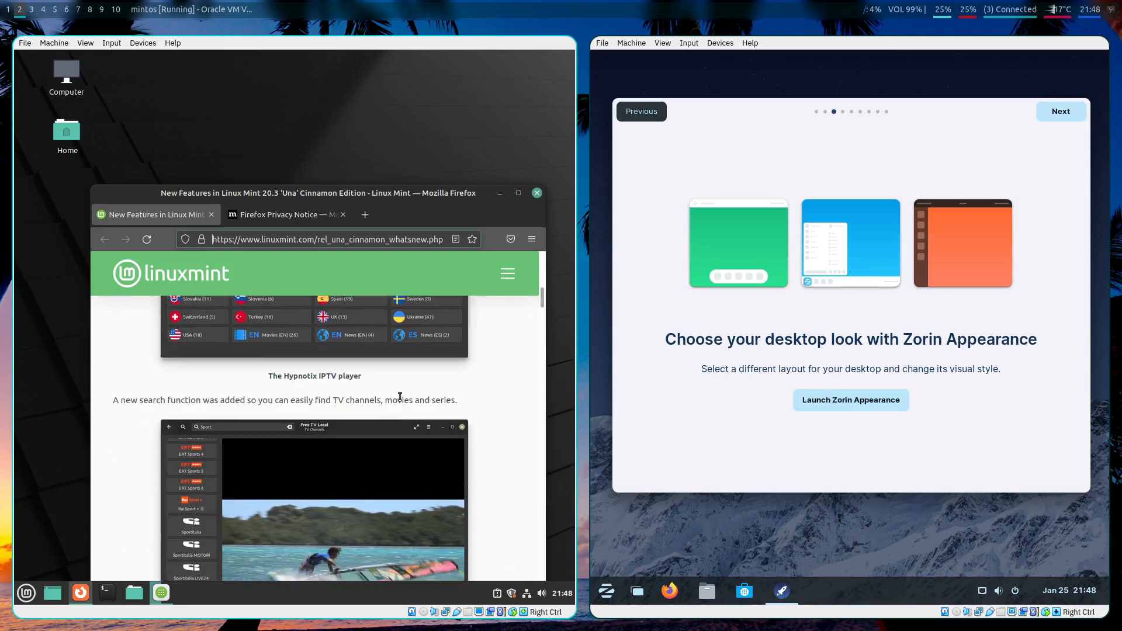
{"action": "scroll", "coordinate": [336, 424], "scroll_direction": "down", "scroll_amount": 5}
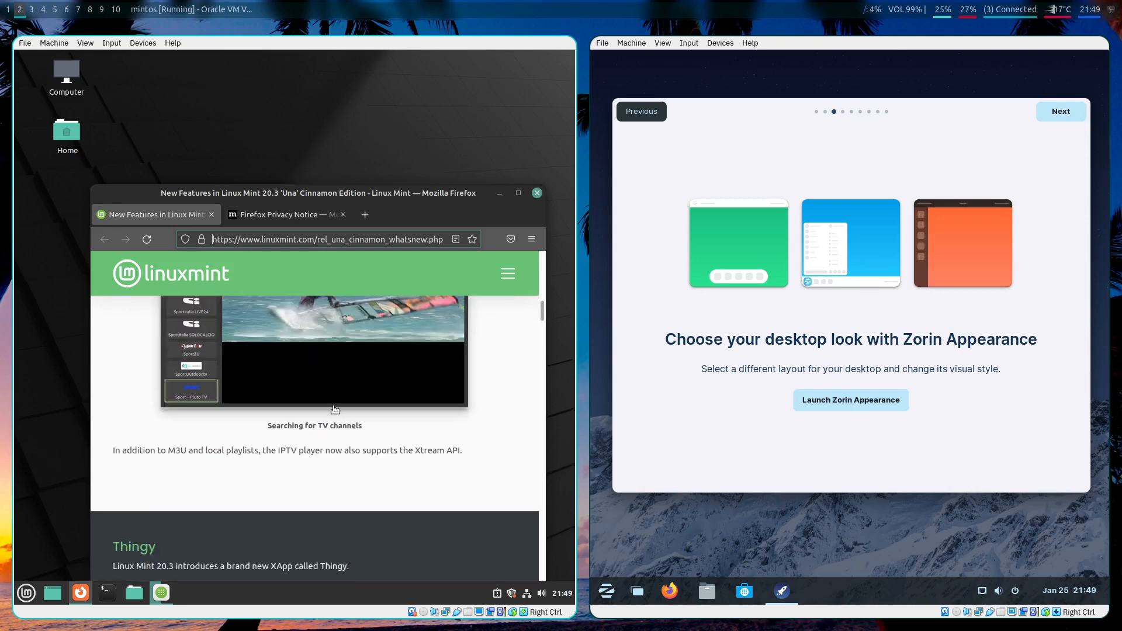
{"action": "scroll", "coordinate": [342, 407], "scroll_direction": "down", "scroll_amount": 1}
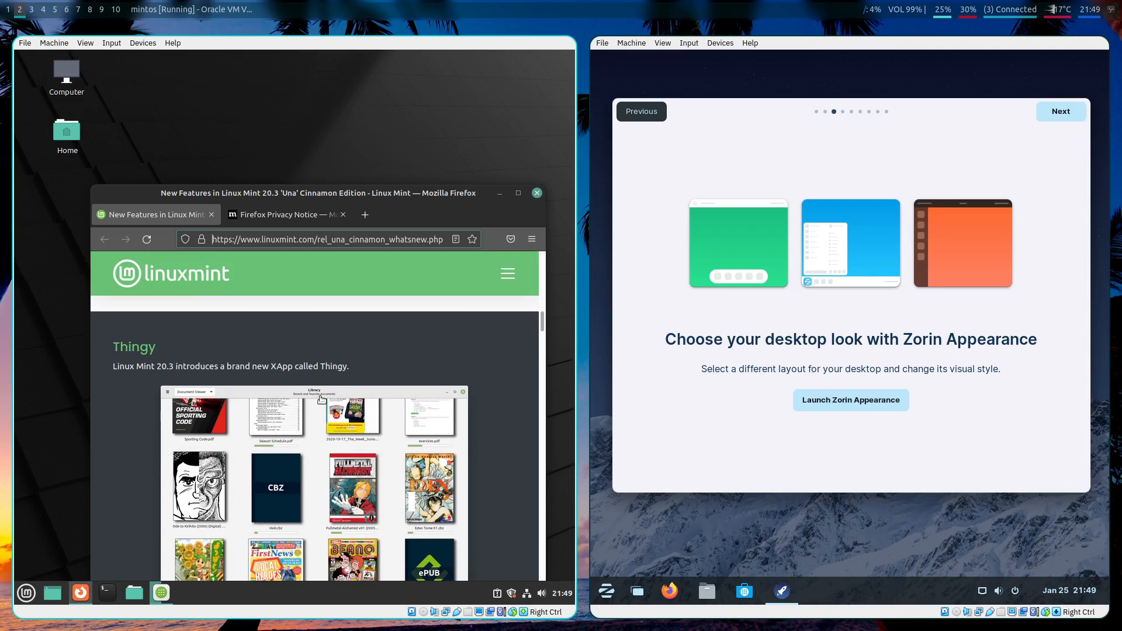
{"action": "scroll", "coordinate": [295, 413], "scroll_direction": "down", "scroll_amount": 1}
{"action": "scroll", "coordinate": [292, 414], "scroll_direction": "down", "scroll_amount": 1}
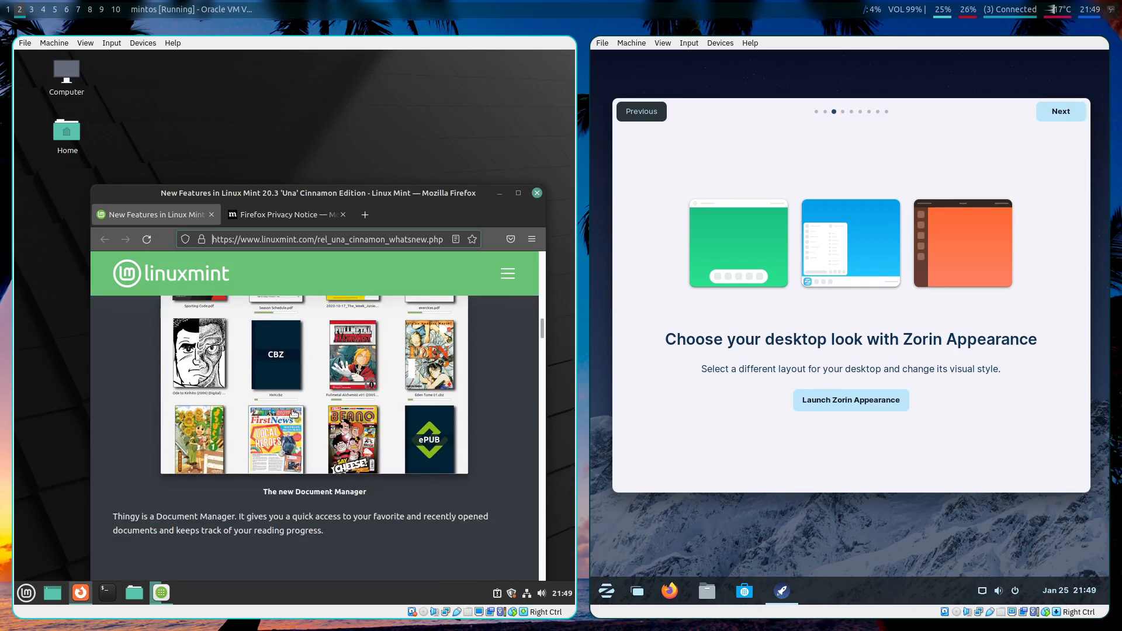
{"action": "scroll", "coordinate": [290, 413], "scroll_direction": "down", "scroll_amount": 10}
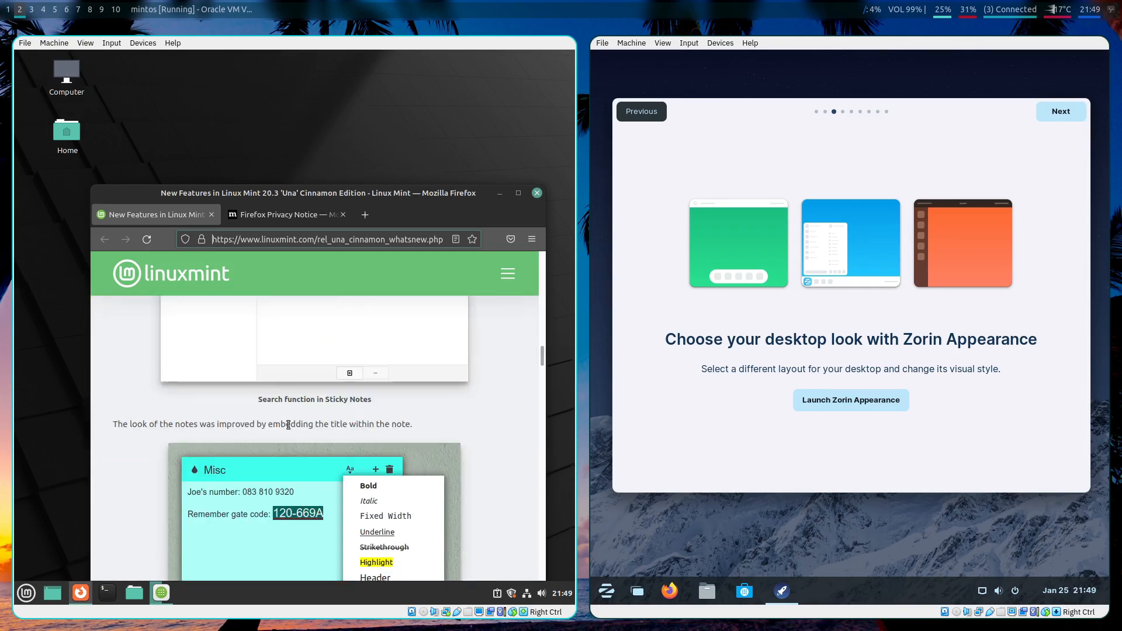
{"action": "scroll", "coordinate": [293, 419], "scroll_direction": "down", "scroll_amount": 5}
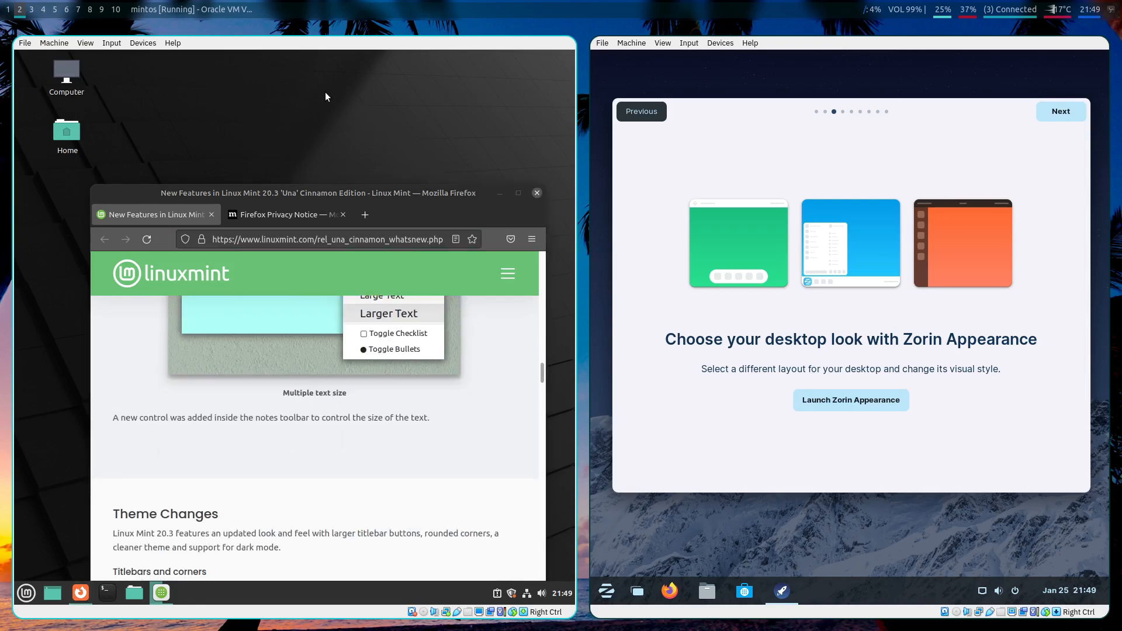
Search Mint's applications for "stick", launch Notes and move its window down to uncover the blank sticky note
{"action": "right_click", "coordinate": [326, 93]}
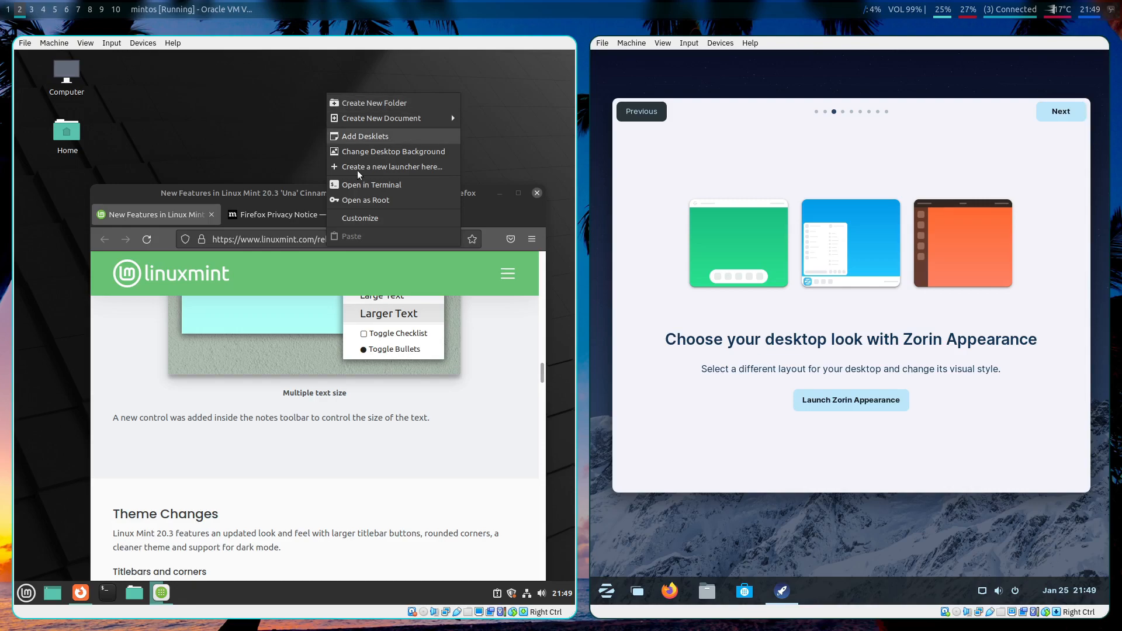
{"action": "left_click", "coordinate": [304, 443]}
{"action": "scroll", "coordinate": [303, 443], "scroll_direction": "up", "scroll_amount": 5}
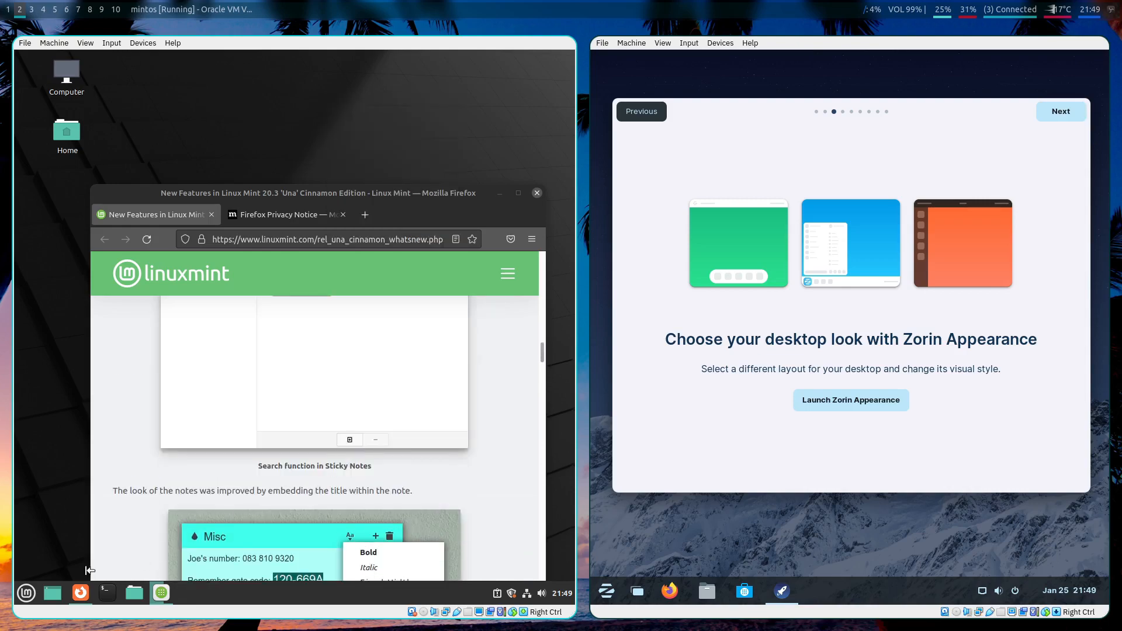
{"action": "left_click", "coordinate": [26, 593]}
{"action": "type", "text": "notes"}
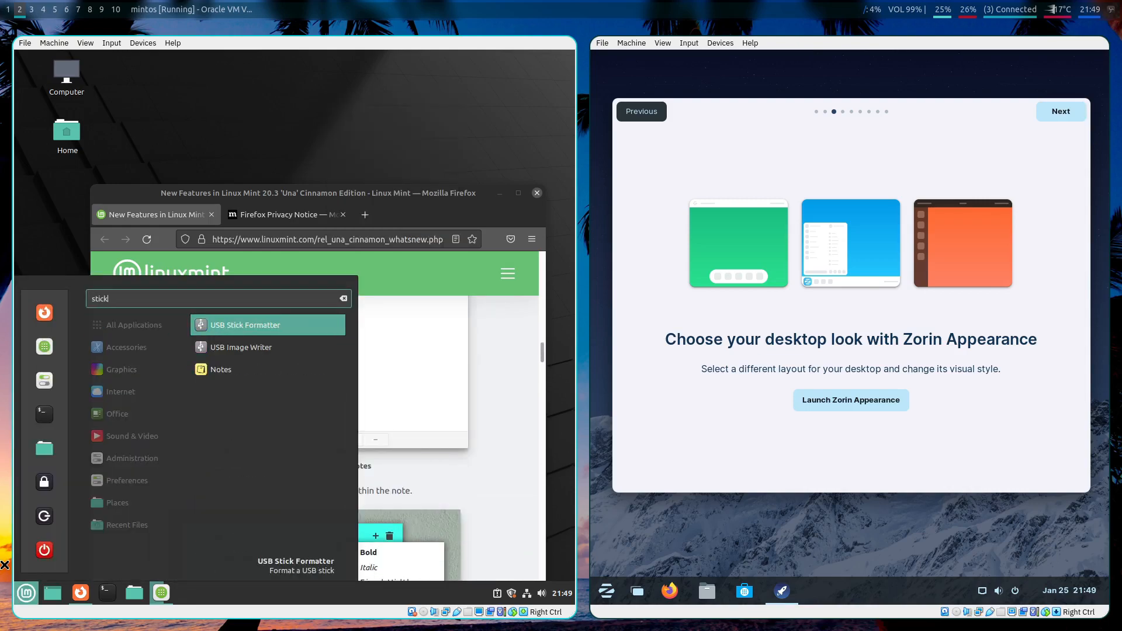
{"action": "key", "text": "Return"}
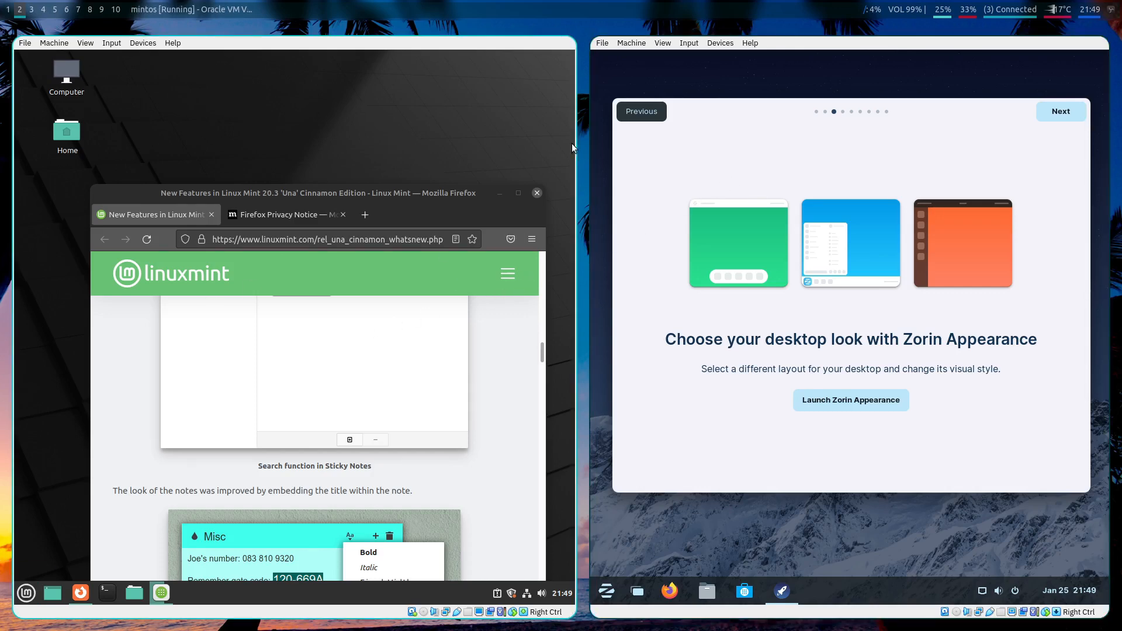
{"action": "left_click_drag", "start_coordinate": [264, 149], "coordinate": [271, 371]}
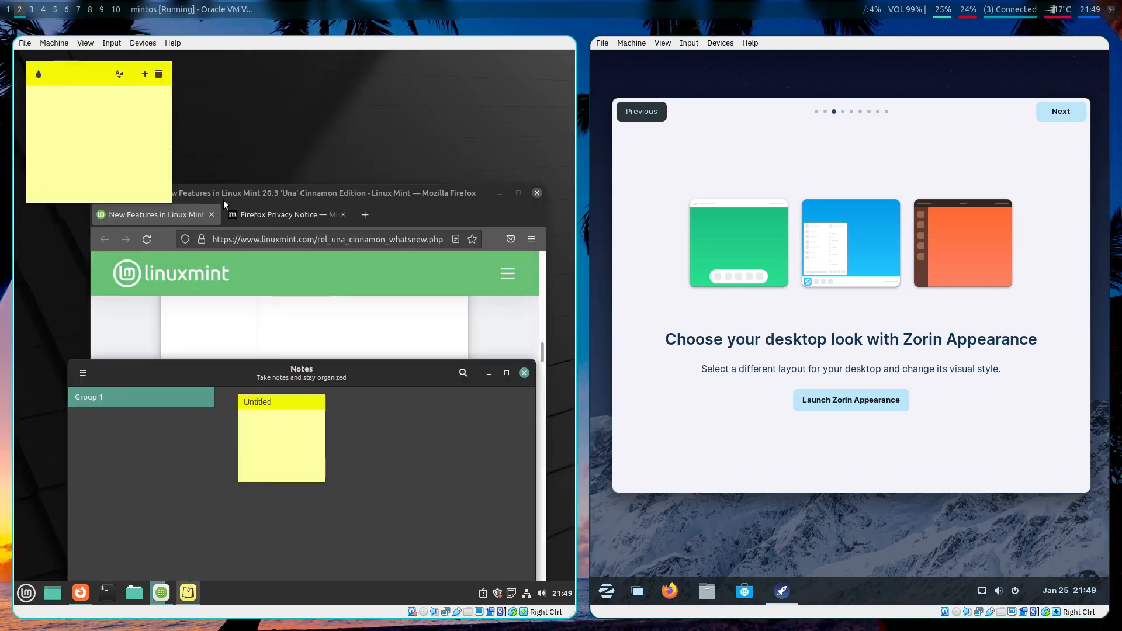
{"action": "left_click", "coordinate": [147, 152]}
{"action": "type", "text": "stick"}
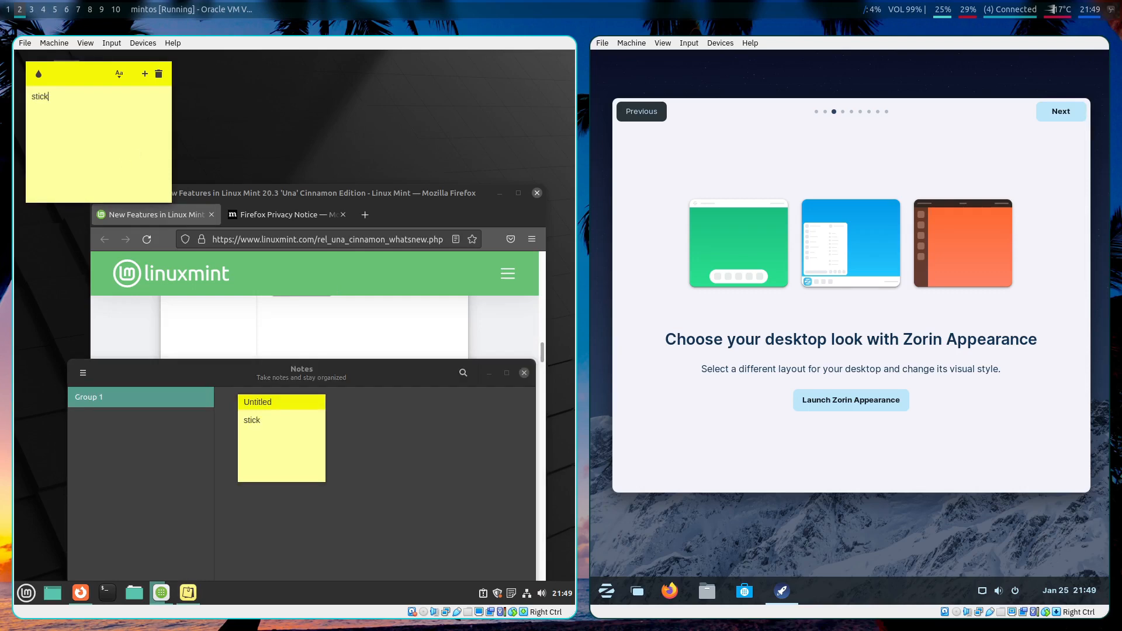
{"action": "type", "text": "y note"}
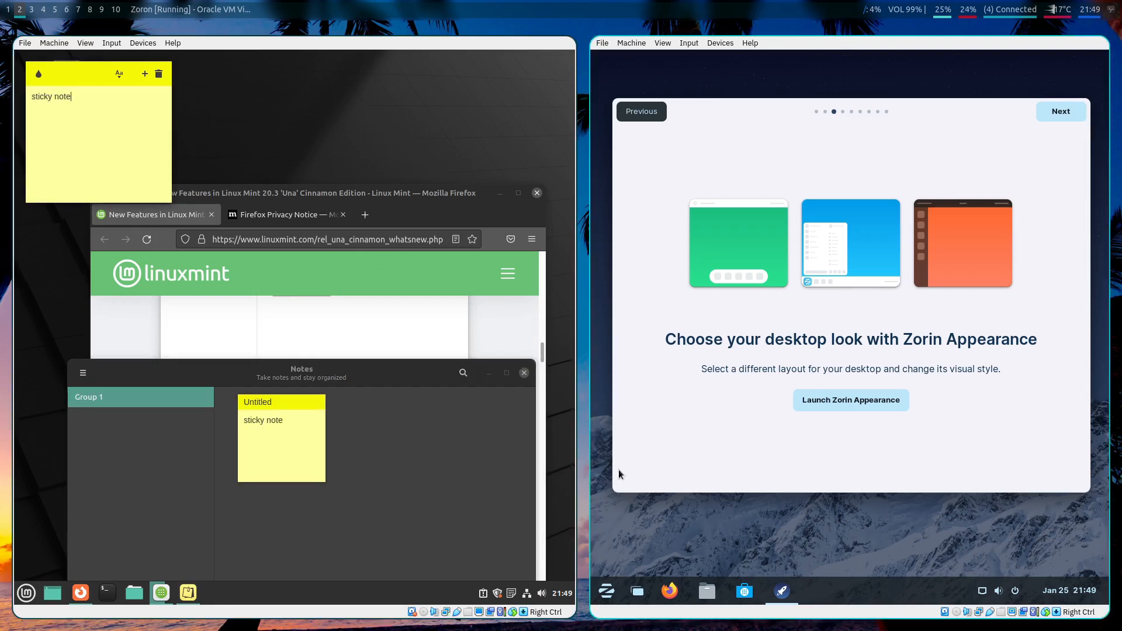
{"action": "left_click", "coordinate": [525, 374]}
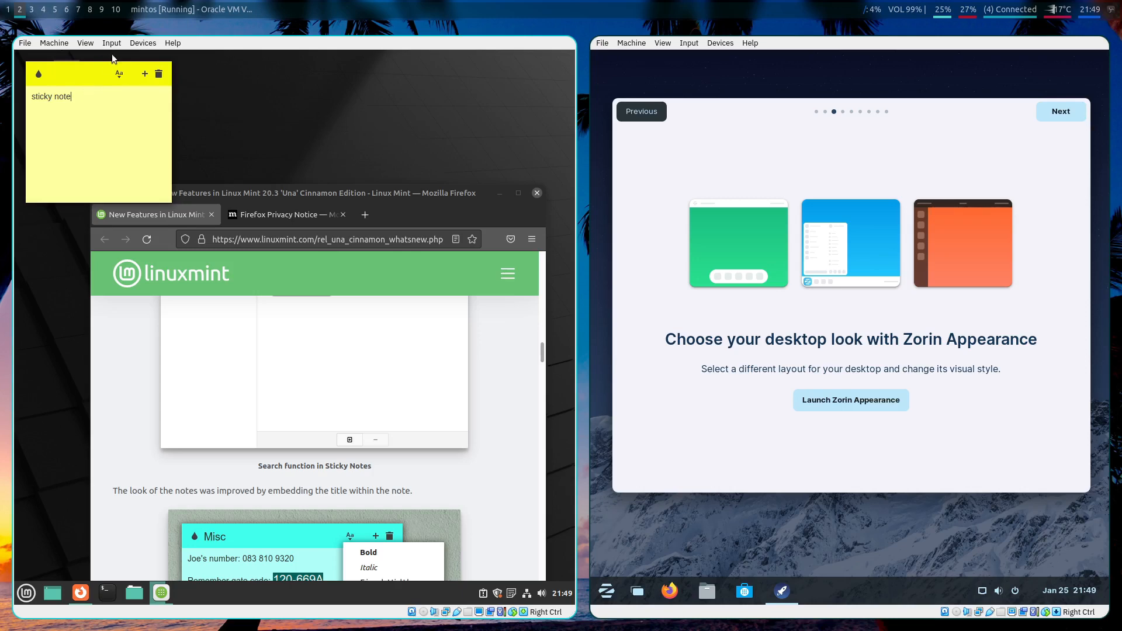
{"action": "left_click", "coordinate": [156, 74]}
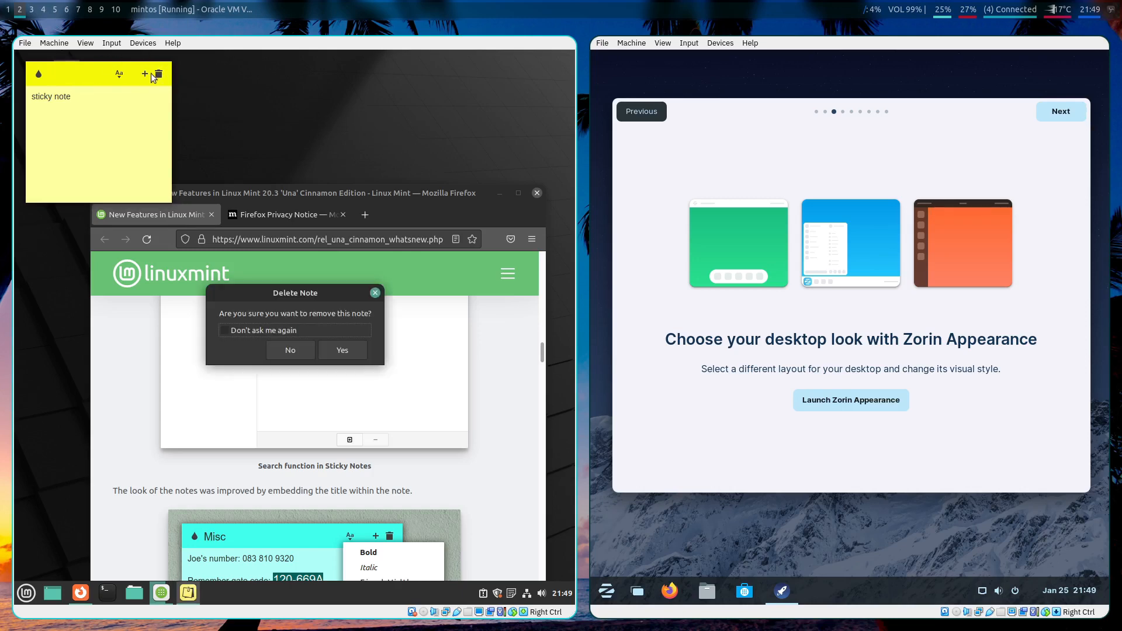
{"action": "left_click", "coordinate": [335, 353]}
Read on in Mint's New Features page through Theme Changes, Dark Mode, Legacy and Configuration and the calendar applet
{"action": "scroll", "coordinate": [379, 450], "scroll_direction": "down", "scroll_amount": 10}
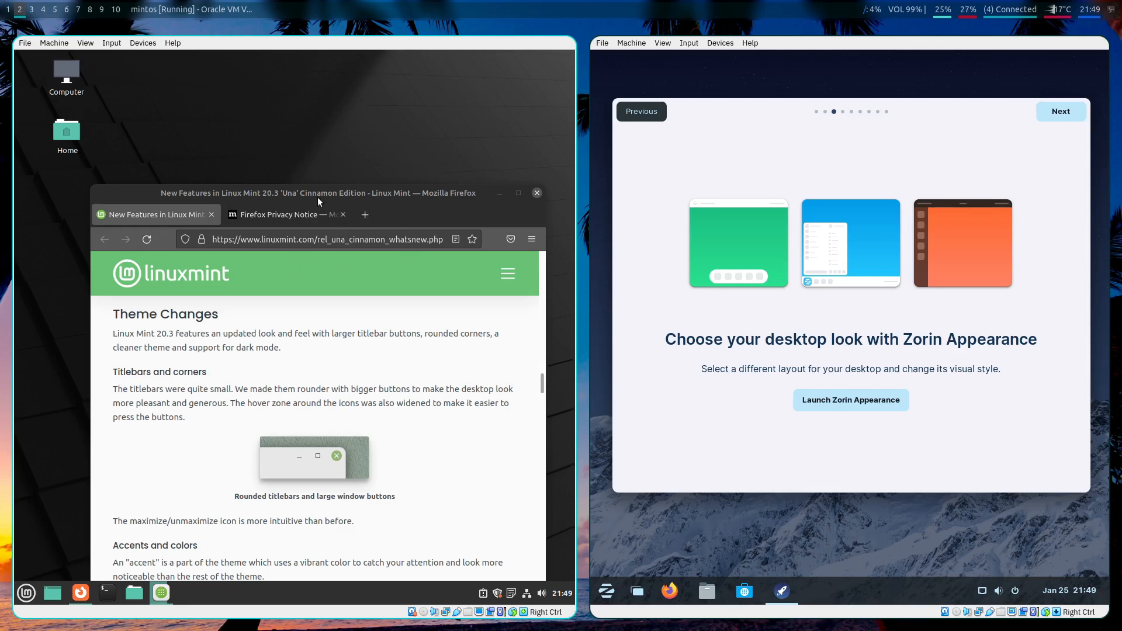
{"action": "scroll", "coordinate": [357, 474], "scroll_direction": "down", "scroll_amount": 10}
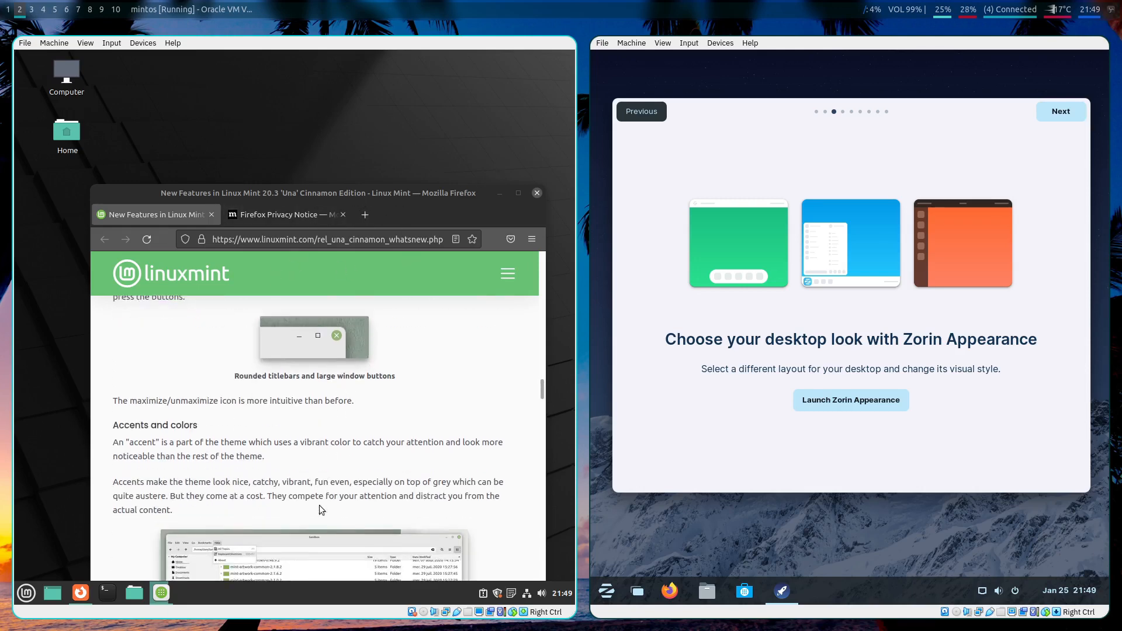
{"action": "scroll", "coordinate": [345, 435], "scroll_direction": "down", "scroll_amount": 3}
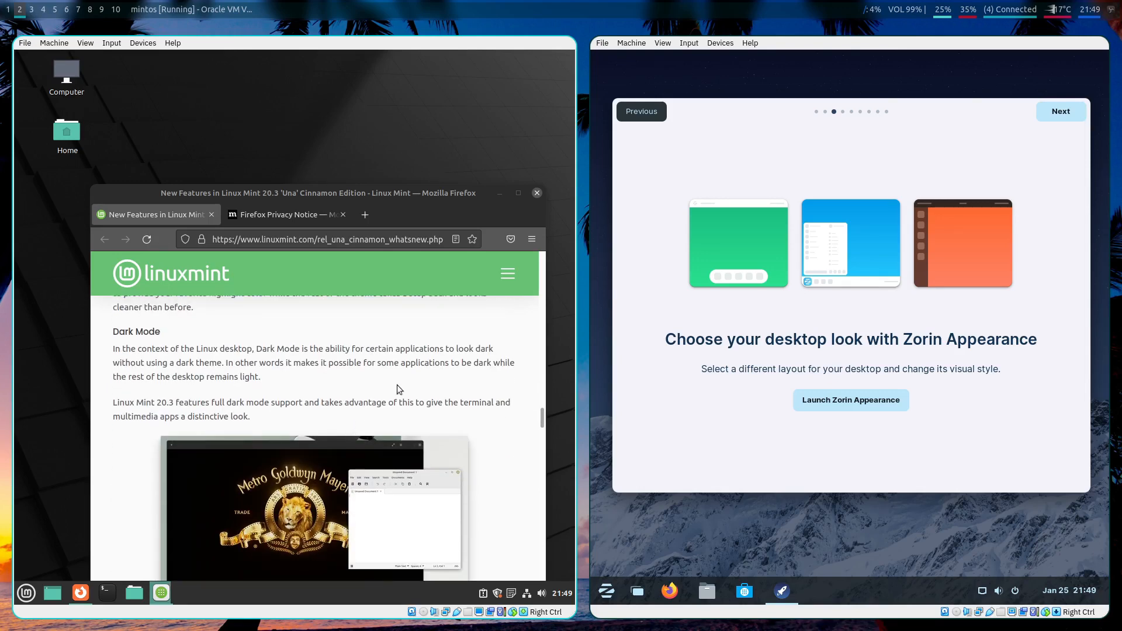
{"action": "scroll", "coordinate": [459, 389], "scroll_direction": "up", "scroll_amount": 2}
{"action": "scroll", "coordinate": [469, 364], "scroll_direction": "down", "scroll_amount": 5}
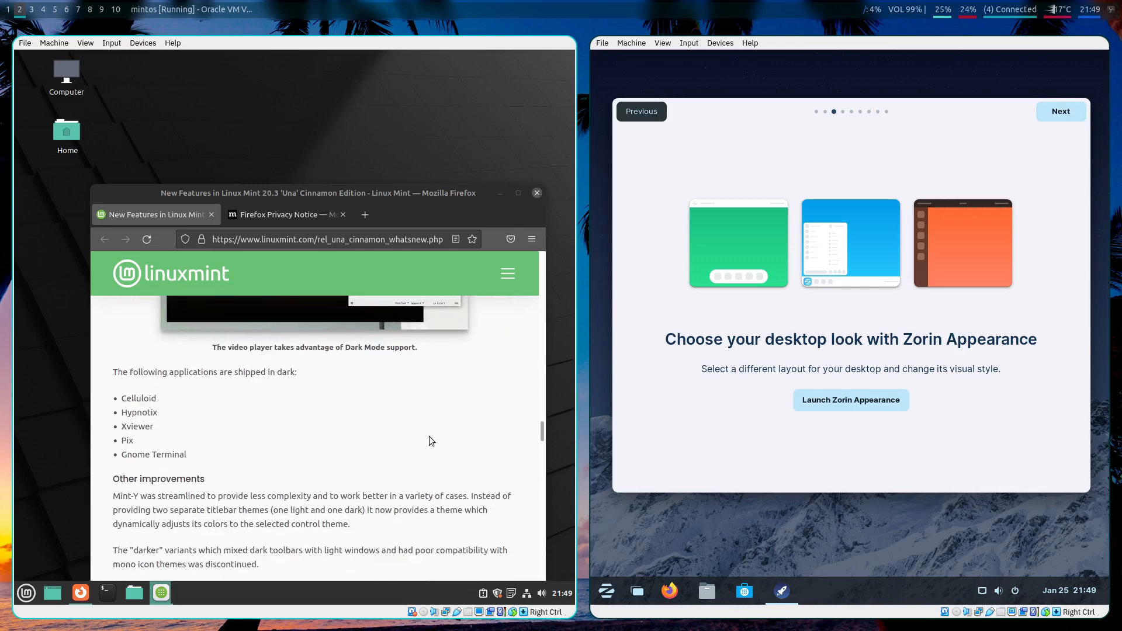
{"action": "scroll", "coordinate": [422, 397], "scroll_direction": "down", "scroll_amount": 5}
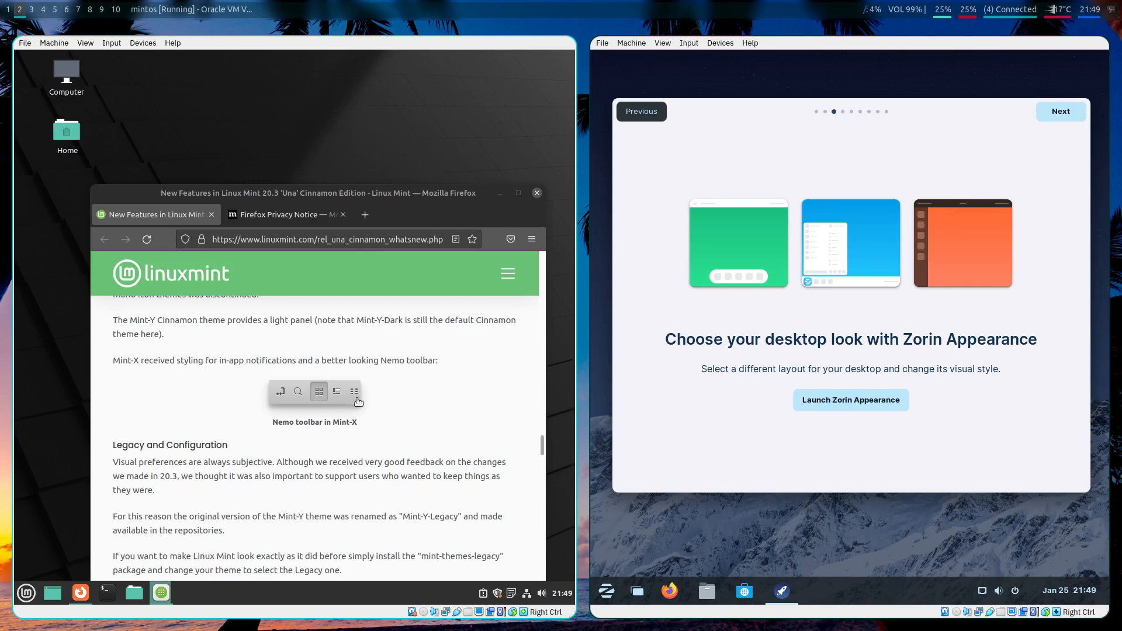
{"action": "scroll", "coordinate": [409, 379], "scroll_direction": "down", "scroll_amount": 6}
{"action": "scroll", "coordinate": [386, 366], "scroll_direction": "down", "scroll_amount": 10}
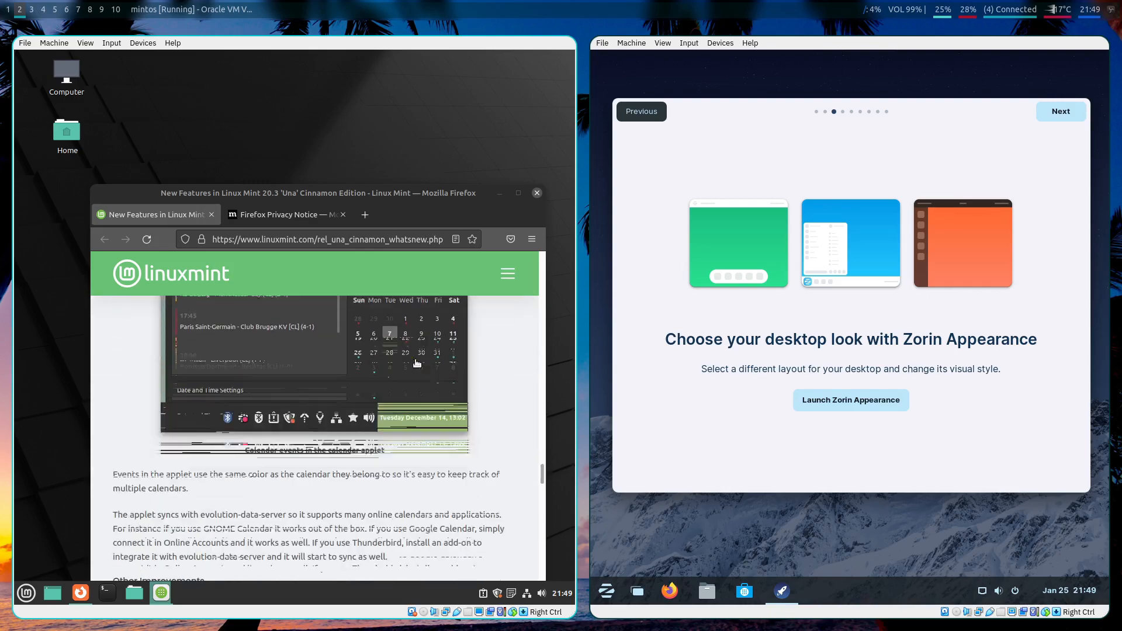
Close the New Features tab and the Firefox window in Mint
{"action": "left_click", "coordinate": [212, 214]}
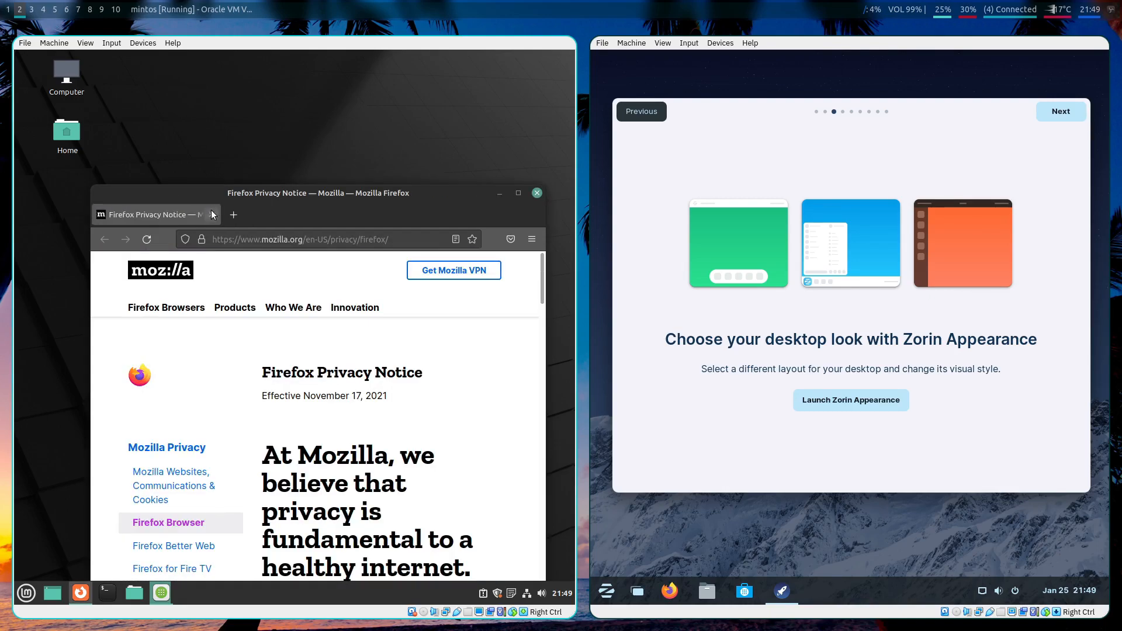
{"action": "left_click", "coordinate": [537, 192]}
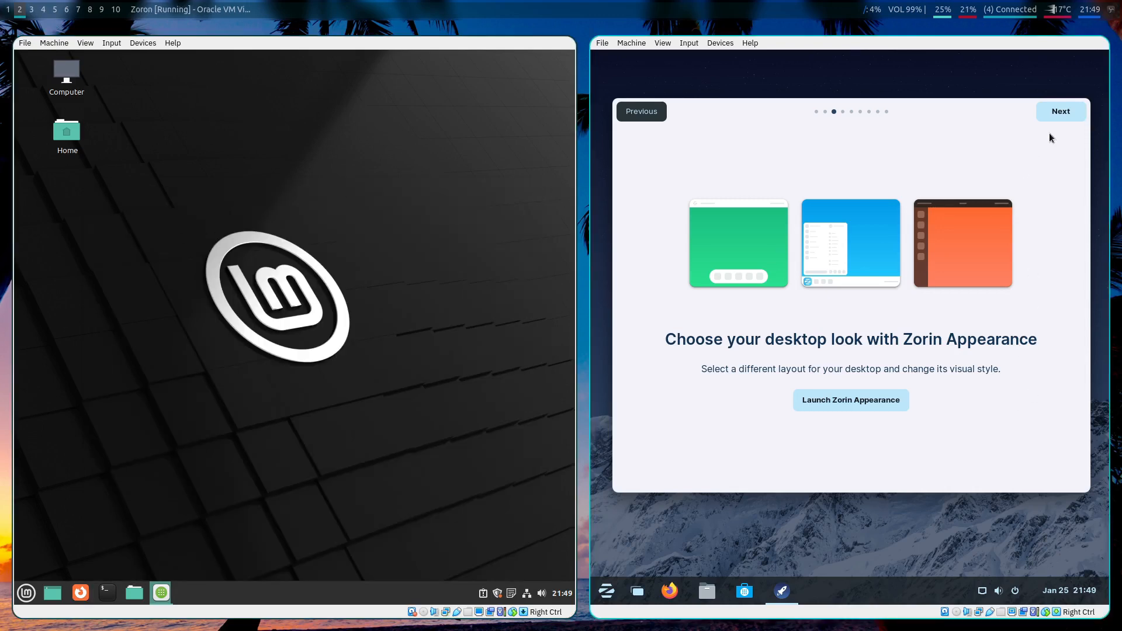
Page through Zorin's welcome tour past the virtual machine Guest Additions page to the online accounts page
{"action": "left_click", "coordinate": [1050, 111]}
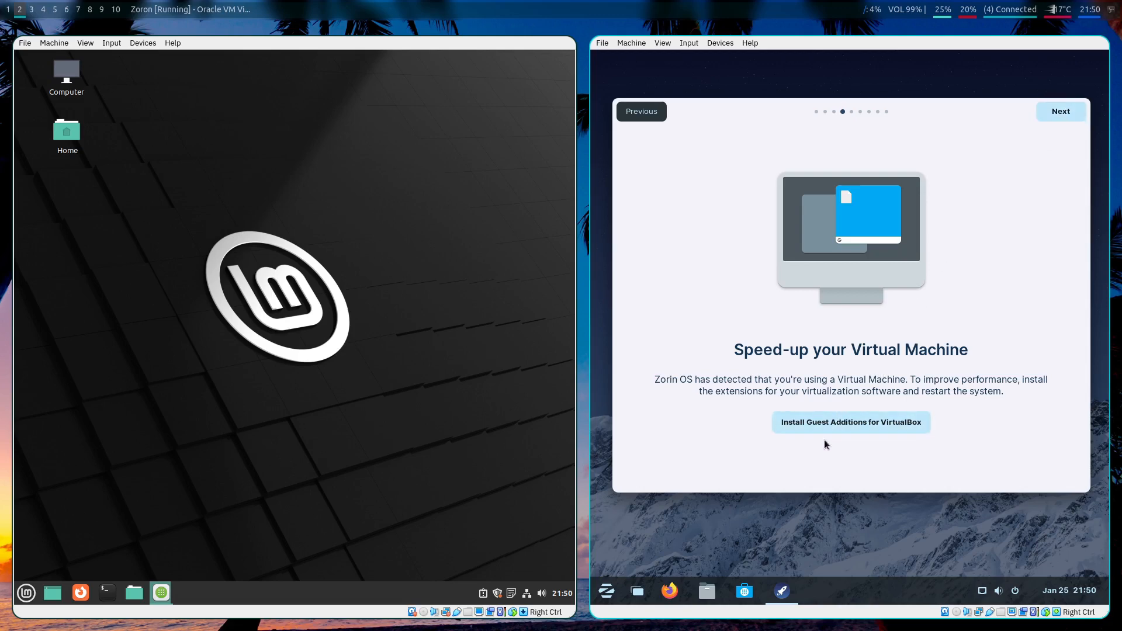
{"action": "left_click", "coordinate": [663, 43]}
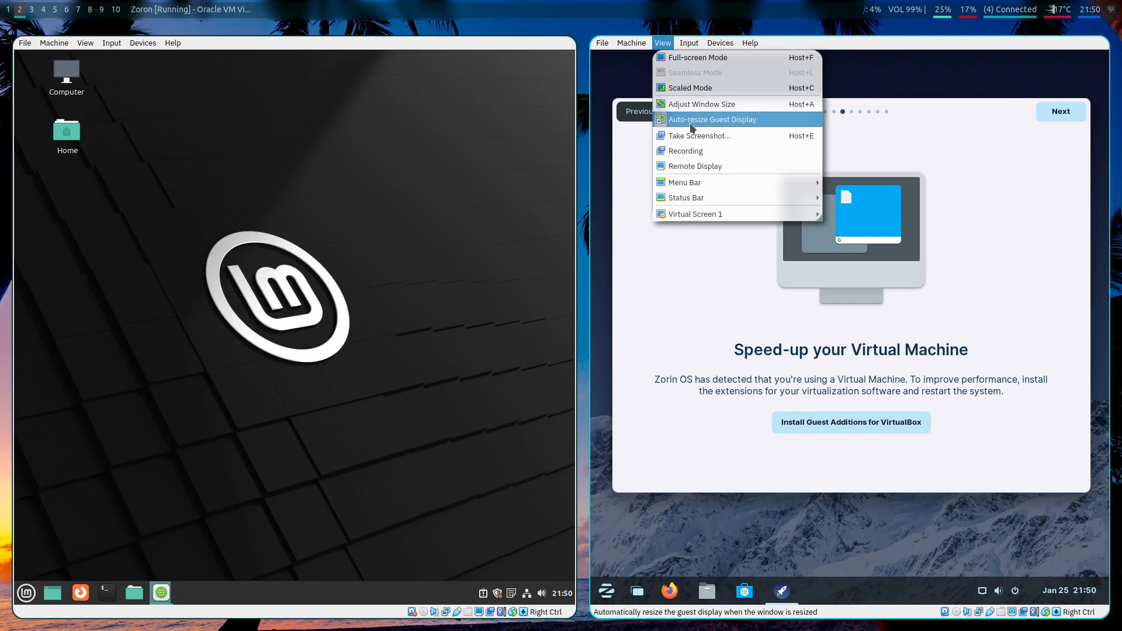
{"action": "left_click_drag", "start_coordinate": [861, 154], "coordinate": [958, 220]}
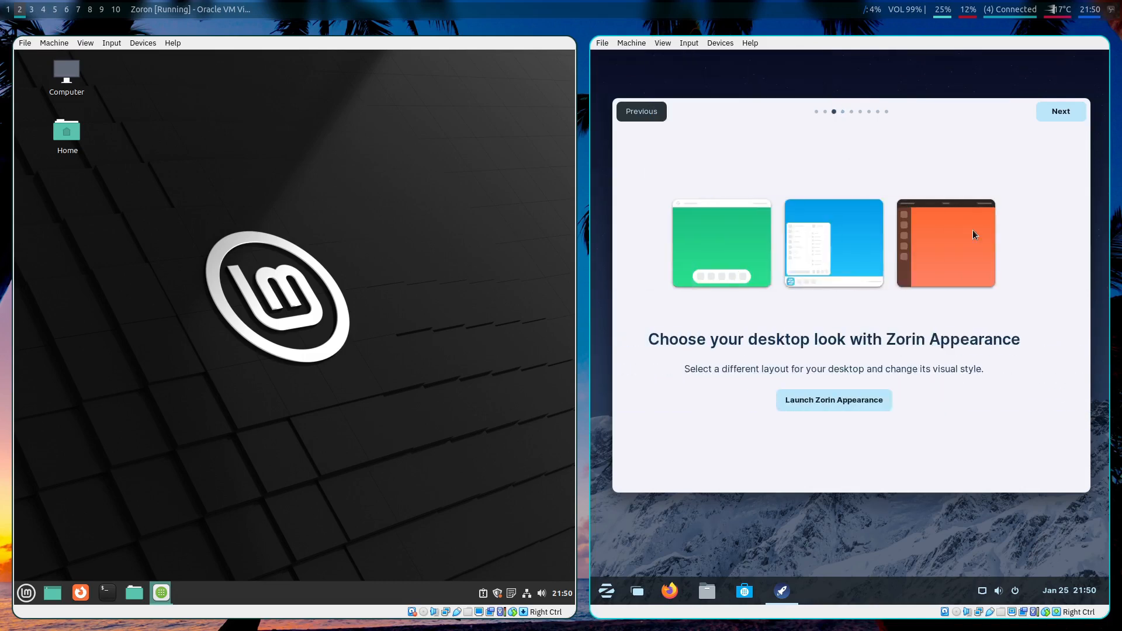
{"action": "left_click", "coordinate": [1067, 114]}
{"action": "left_click", "coordinate": [1064, 114]}
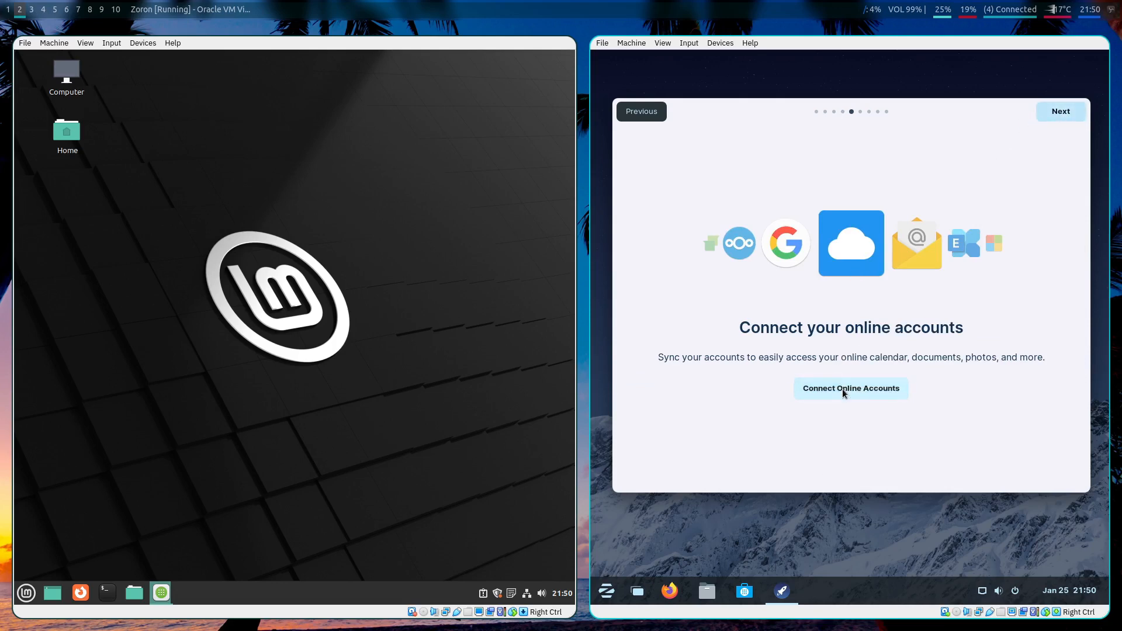
Advance Zorin's welcome tour past Zorin Connect to the page about finding and installing apps, and launch Software
{"action": "left_click", "coordinate": [1061, 112]}
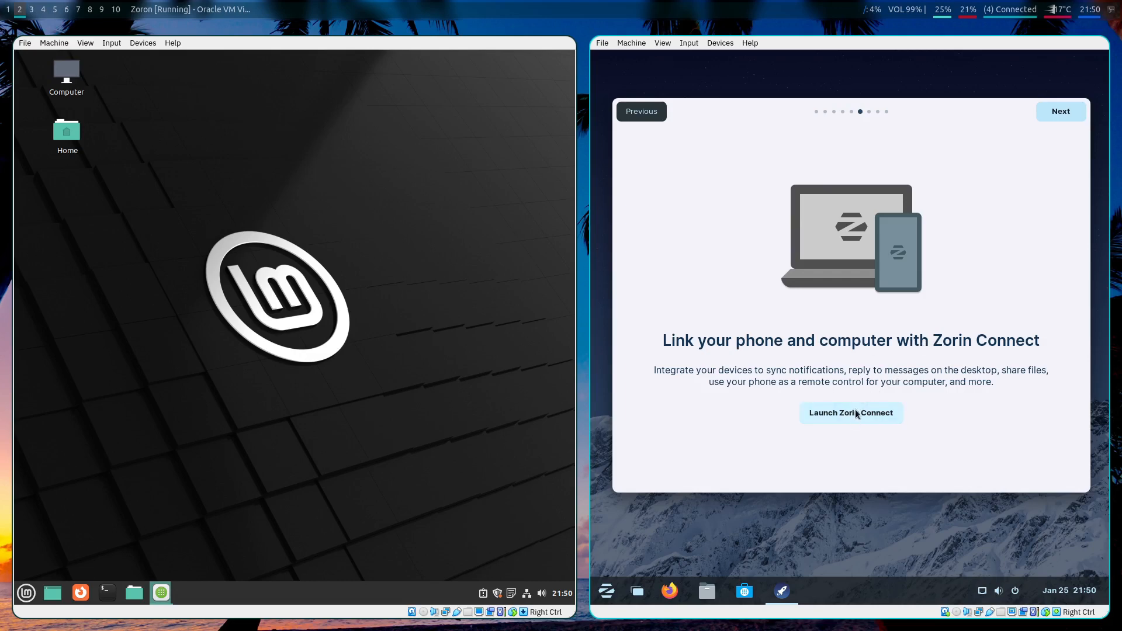
{"action": "left_click", "coordinate": [1043, 115]}
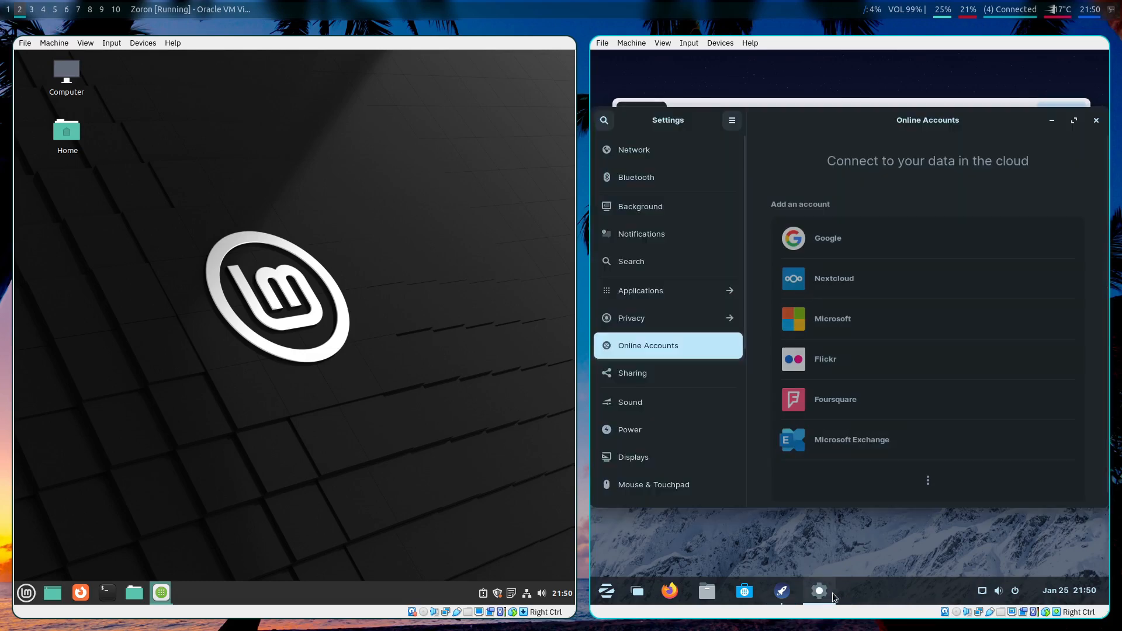
{"action": "left_click_drag", "start_coordinate": [928, 132], "coordinate": [980, 161]}
{"action": "left_click", "coordinate": [995, 162]}
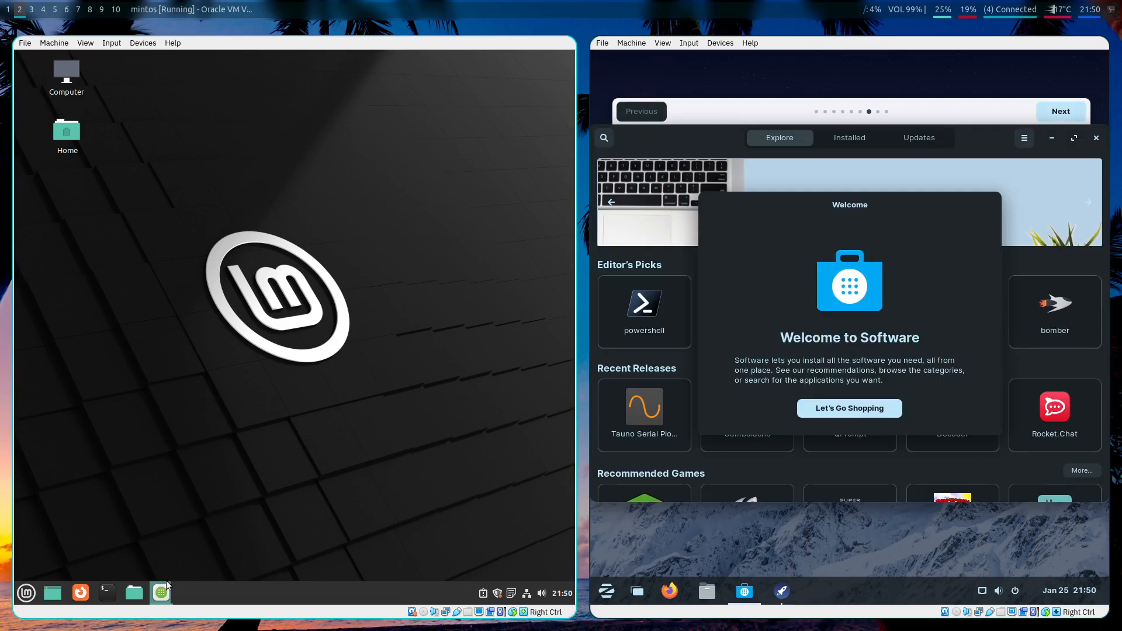
Check the Audacity installation in Mint's Software Manager and minimize its window again
{"action": "left_click", "coordinate": [164, 589]}
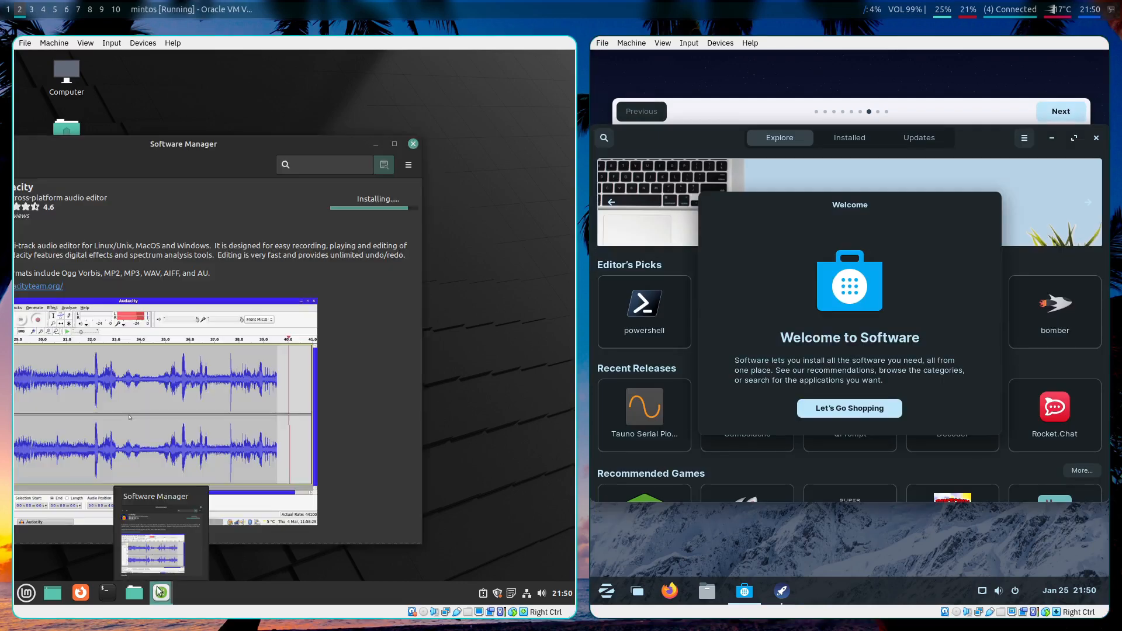
{"action": "left_click", "coordinate": [378, 148]}
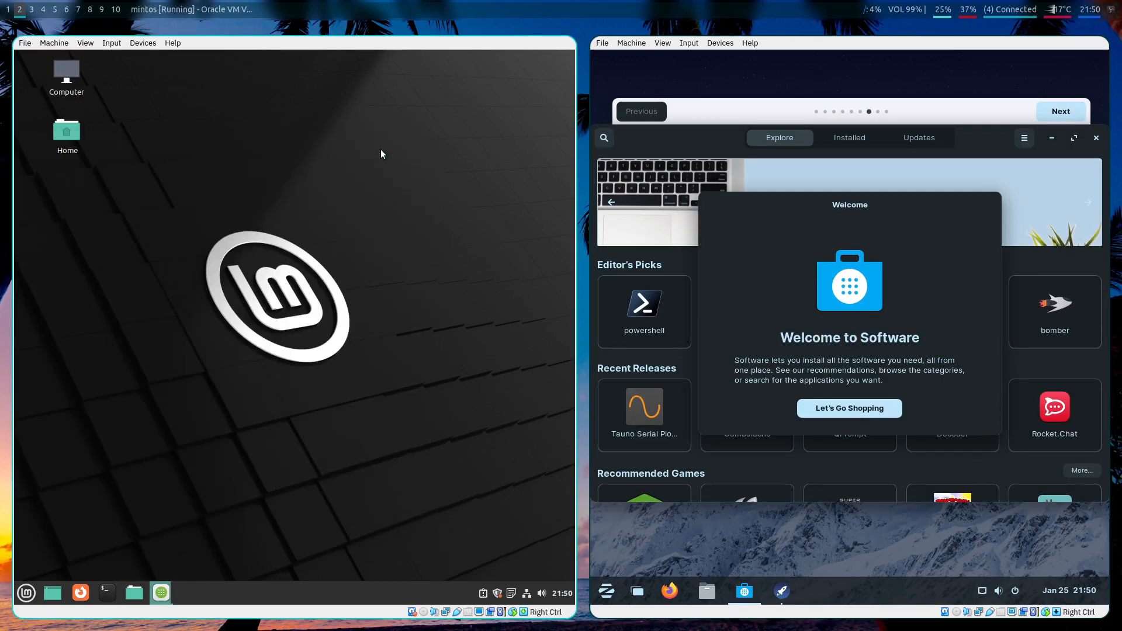
Dismiss the welcome message in Zorin's Software, view the powershell page with its screenshots, and return to Explore
{"action": "left_click", "coordinate": [826, 407]}
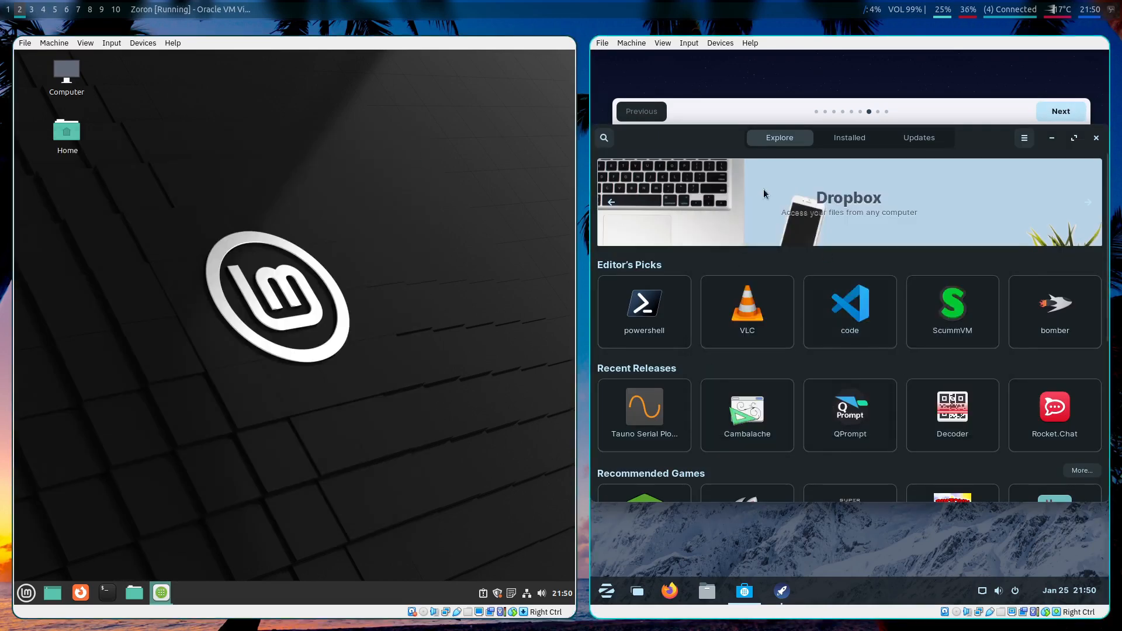
{"action": "left_click", "coordinate": [656, 333]}
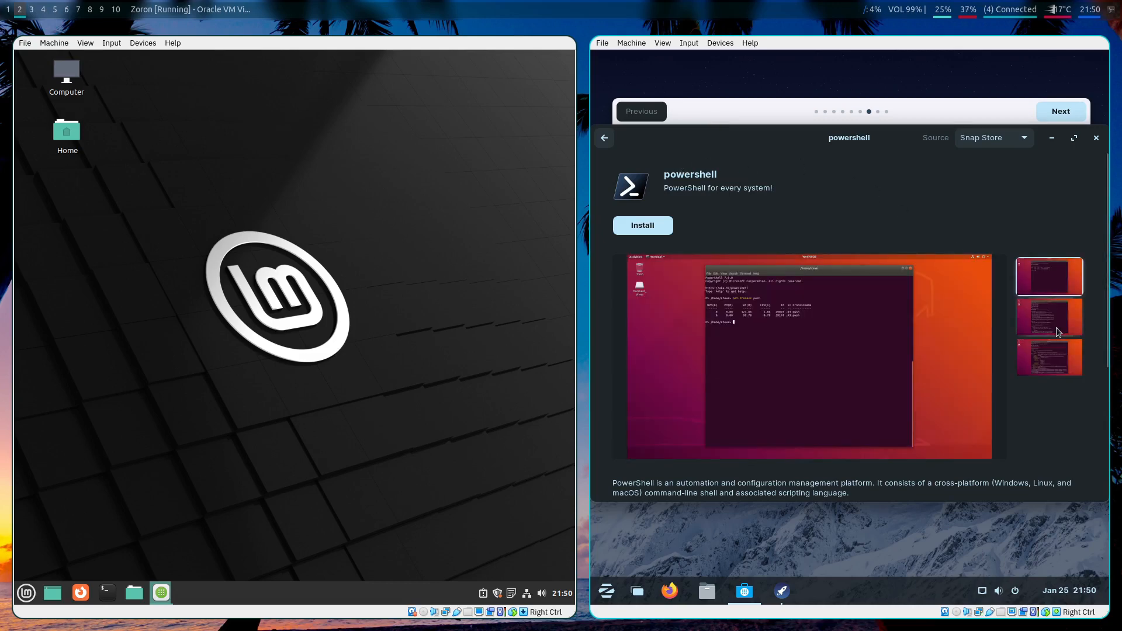
{"action": "left_click", "coordinate": [1057, 327]}
{"action": "left_click", "coordinate": [1063, 285]}
{"action": "left_click", "coordinate": [604, 141]}
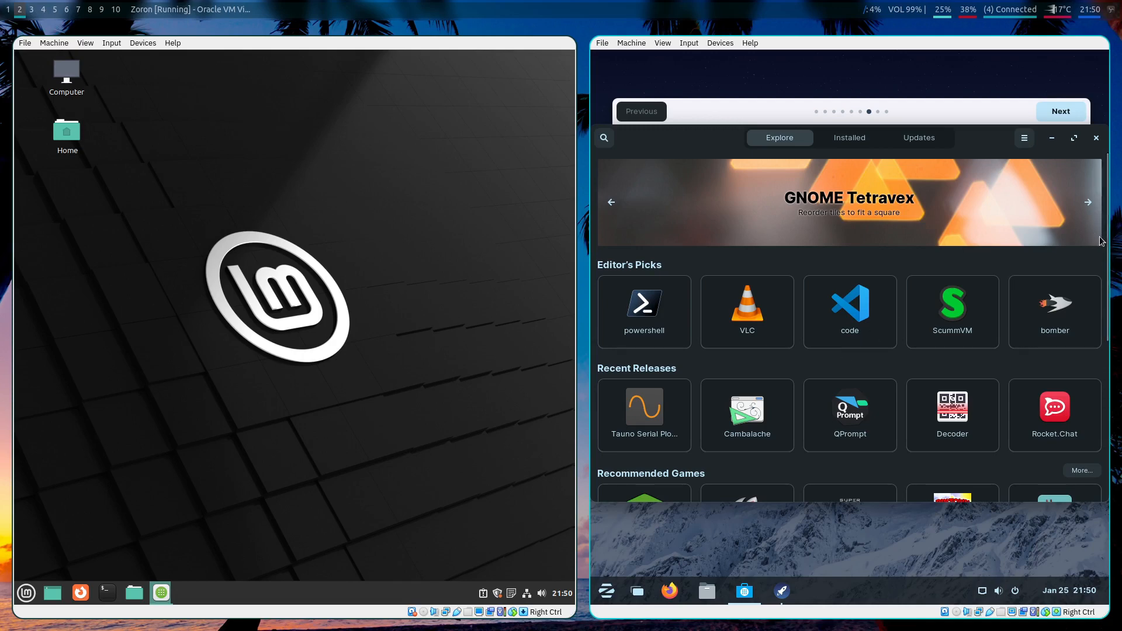
{"action": "left_click", "coordinate": [670, 328]}
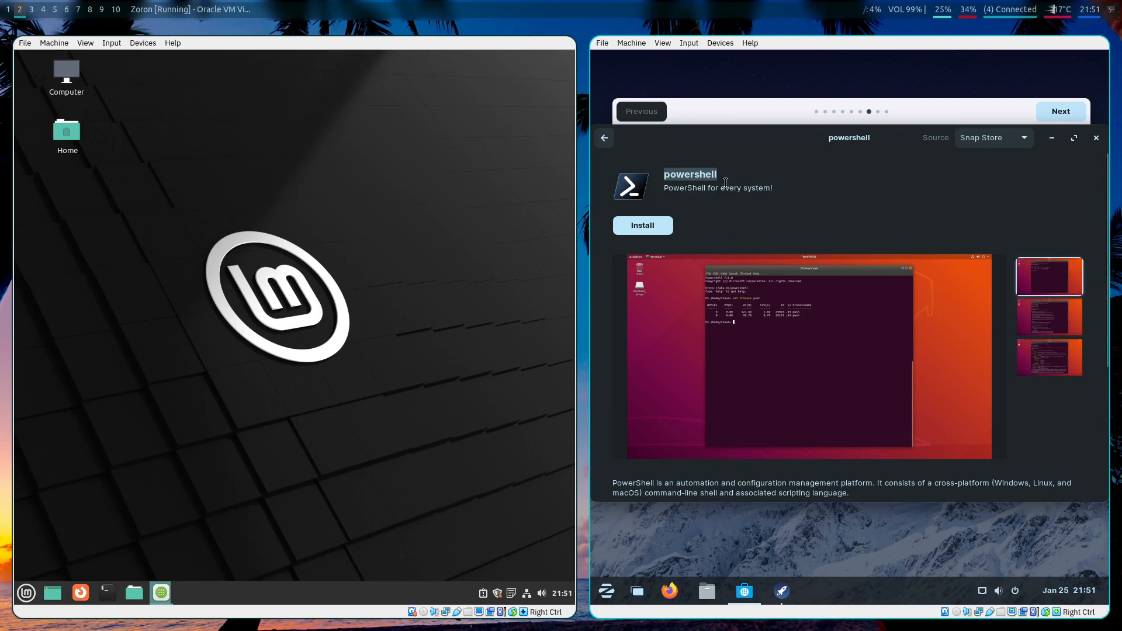
{"action": "left_click", "coordinate": [606, 139]}
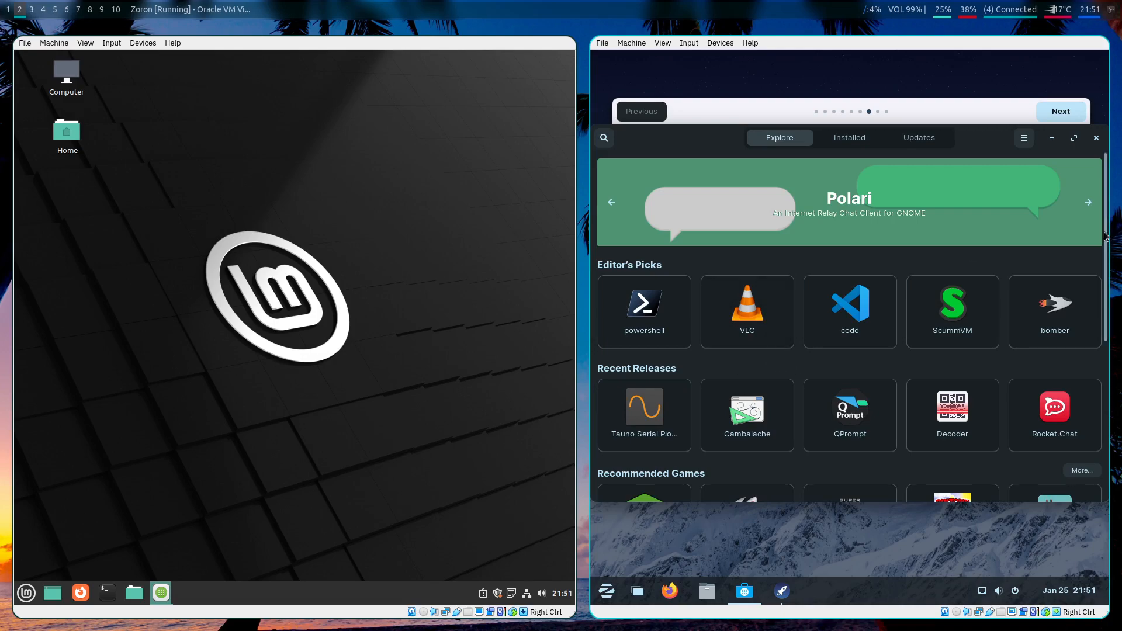
Look through the recommended apps in Zorin's Software, search it for "audacity", and check back on Mint's Software Manager
{"action": "scroll", "coordinate": [1072, 325], "scroll_direction": "down", "scroll_amount": 5}
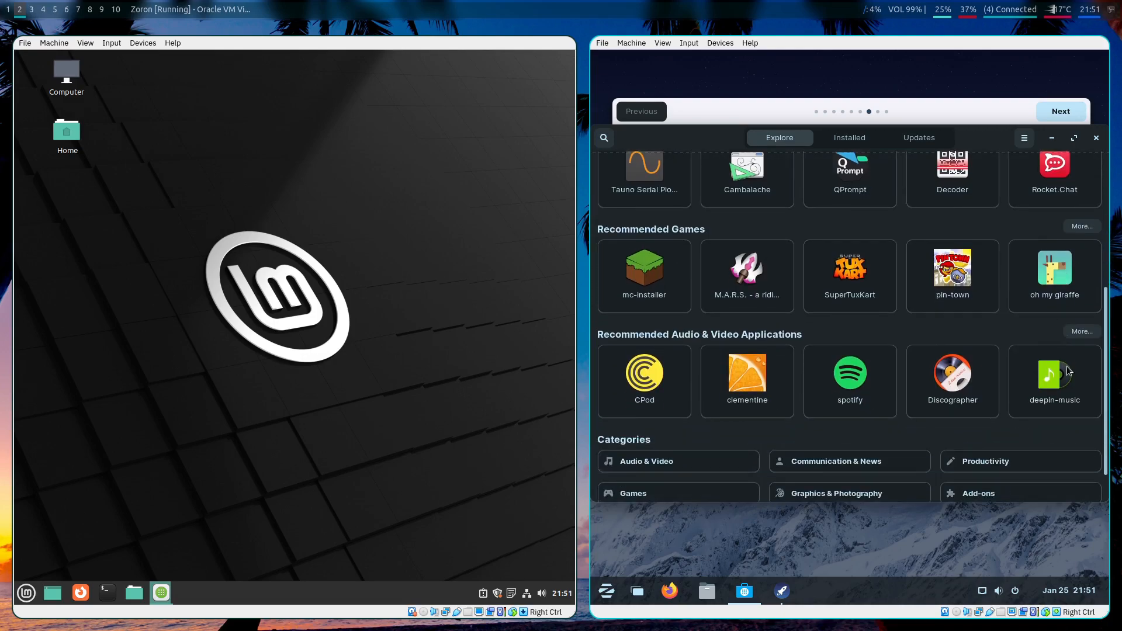
{"action": "scroll", "coordinate": [1071, 363], "scroll_direction": "up", "scroll_amount": 2}
{"action": "scroll", "coordinate": [1086, 311], "scroll_direction": "up", "scroll_amount": 3}
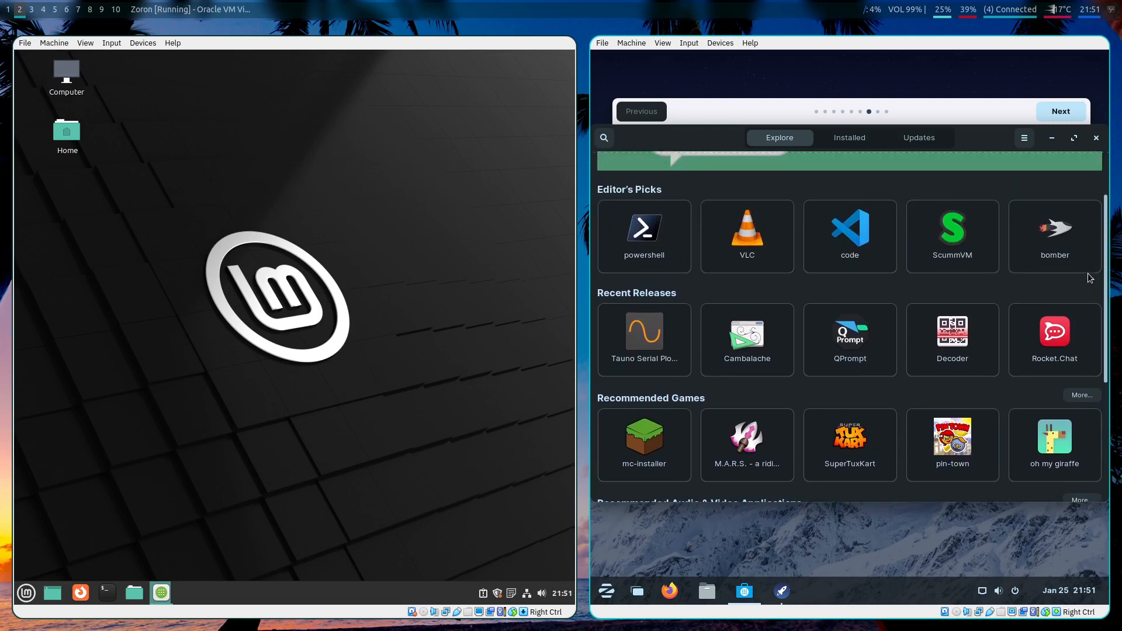
{"action": "scroll", "coordinate": [1088, 280], "scroll_direction": "up", "scroll_amount": 1}
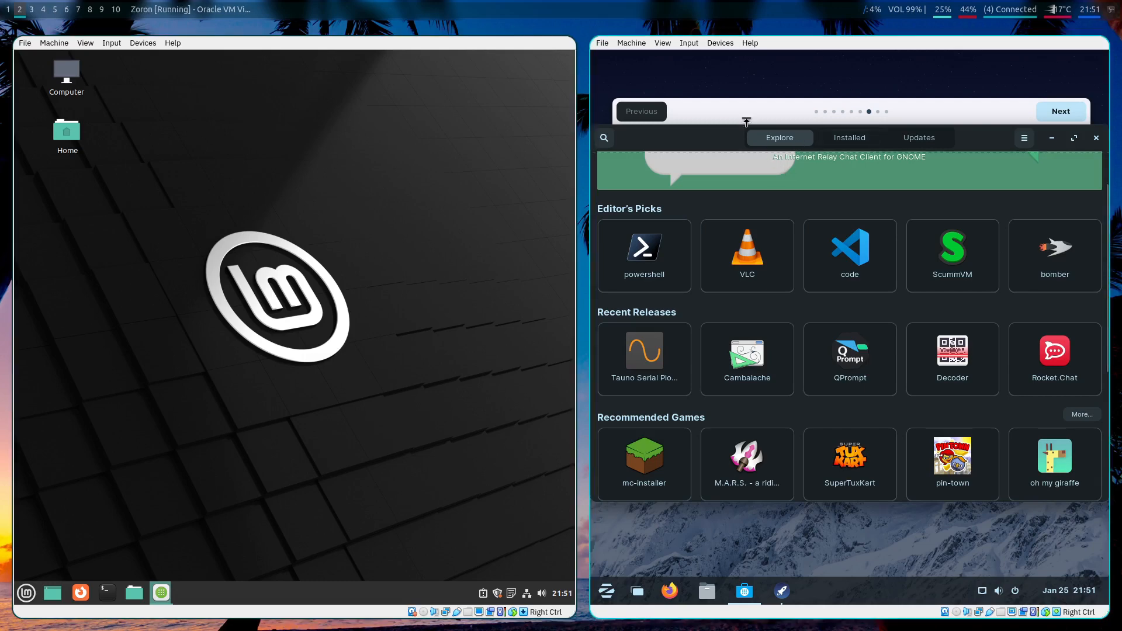
{"action": "left_click", "coordinate": [603, 138]}
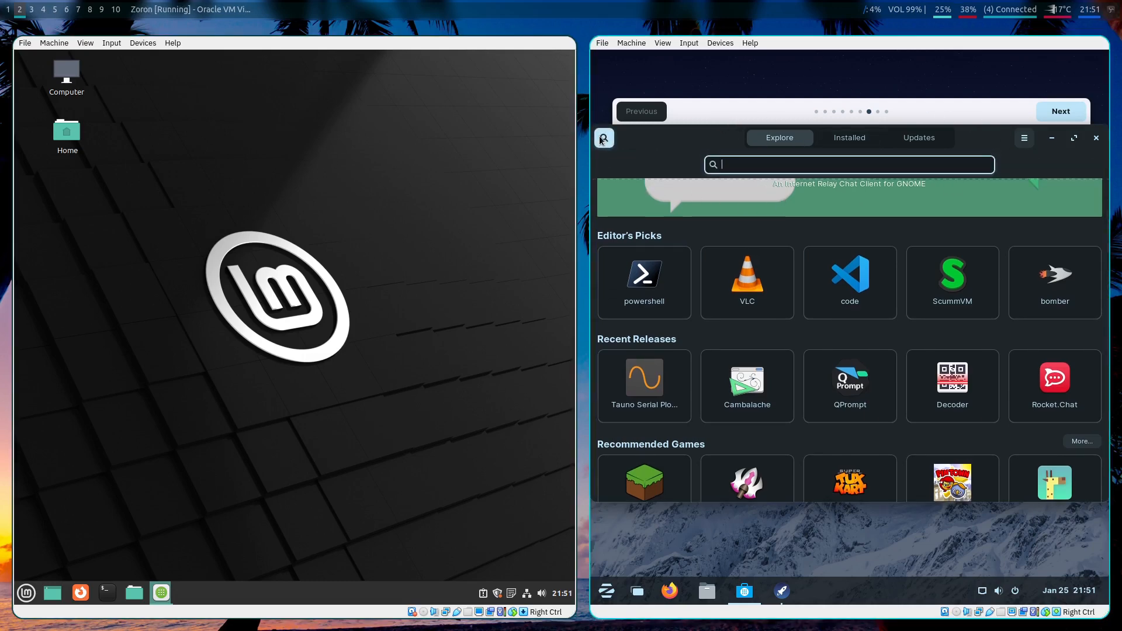
{"action": "type", "text": "audacity"}
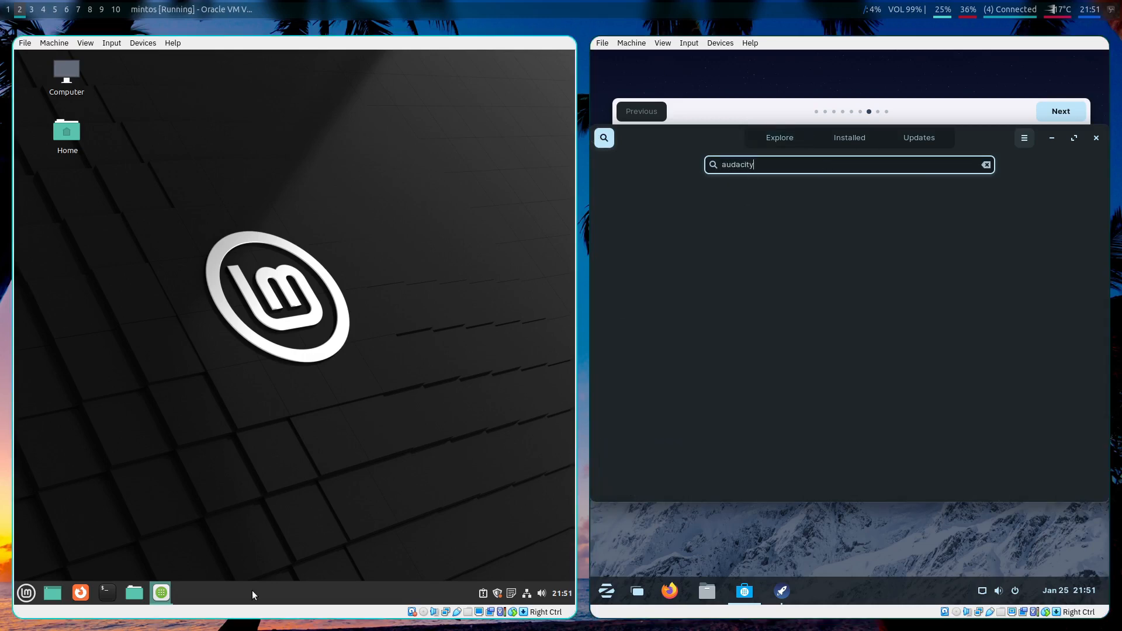
{"action": "left_click", "coordinate": [163, 601]}
{"action": "left_click", "coordinate": [163, 601]}
Uncover Zorin's welcome tour, open its information about installing apps, and advance to the office suite page
{"action": "left_click_drag", "start_coordinate": [935, 163], "coordinate": [875, 502]}
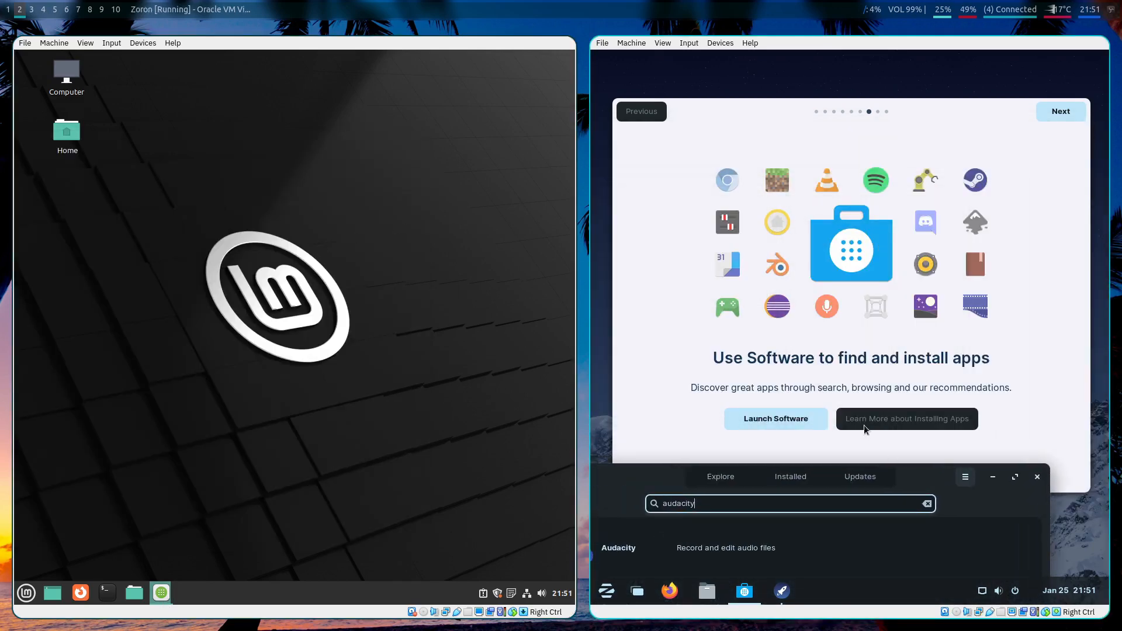
{"action": "left_click", "coordinate": [891, 413]}
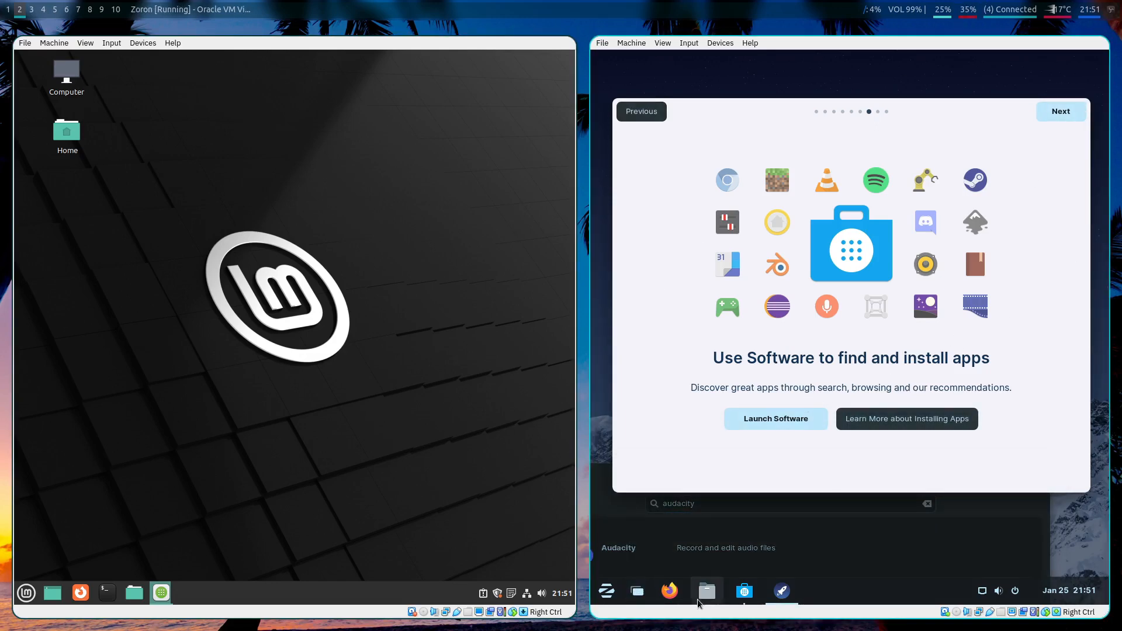
{"action": "left_click", "coordinate": [1047, 120]}
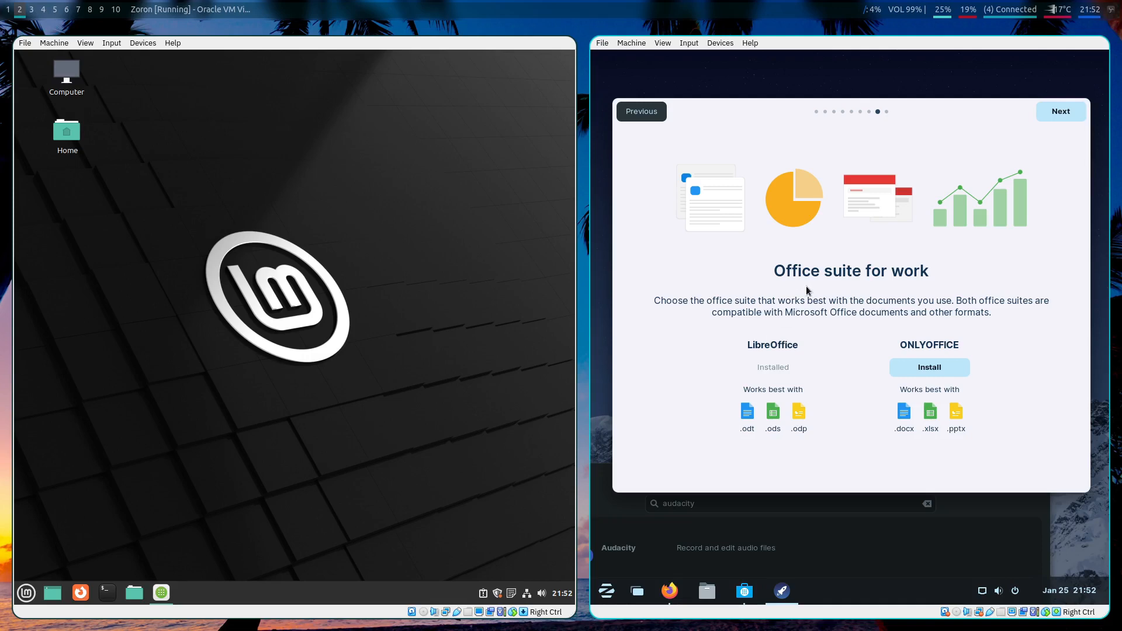
Install Audacity from the Zorin OS source in Software, authenticating with the account password
{"action": "left_click", "coordinate": [1026, 543]}
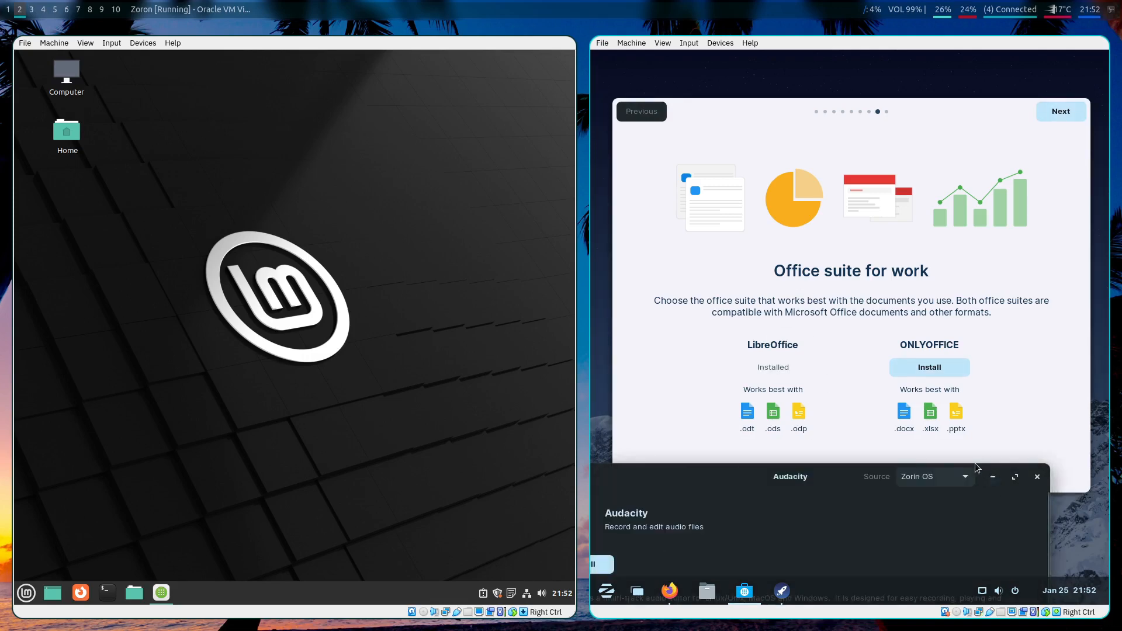
{"action": "left_click_drag", "start_coordinate": [698, 472], "coordinate": [783, 179]}
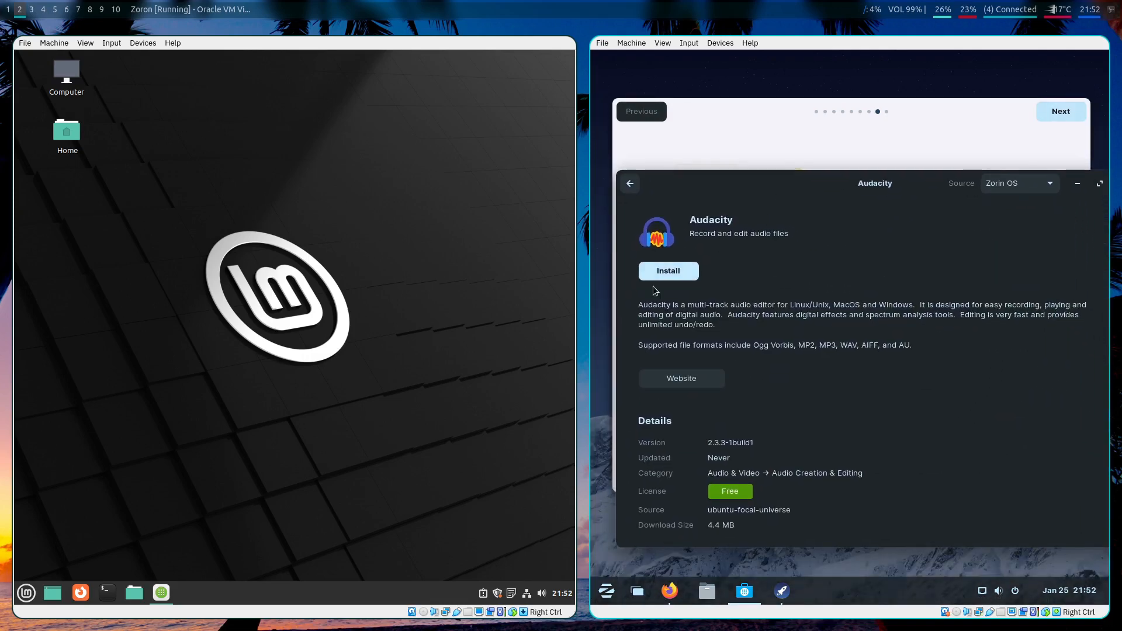
{"action": "left_click", "coordinate": [664, 271]}
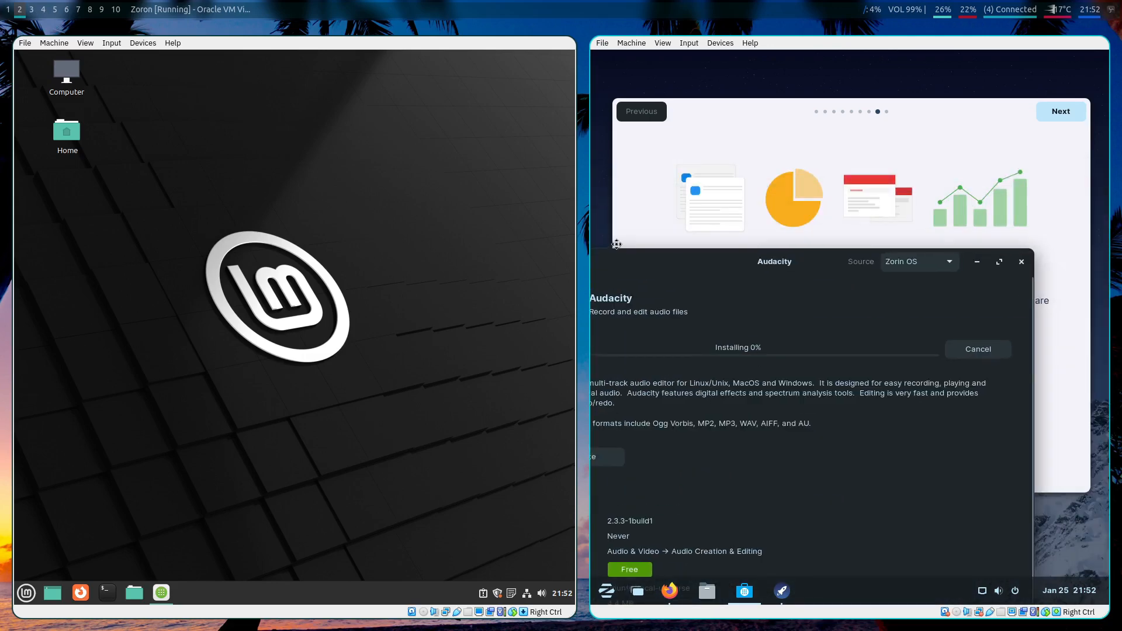
{"action": "type", "text": "********"}
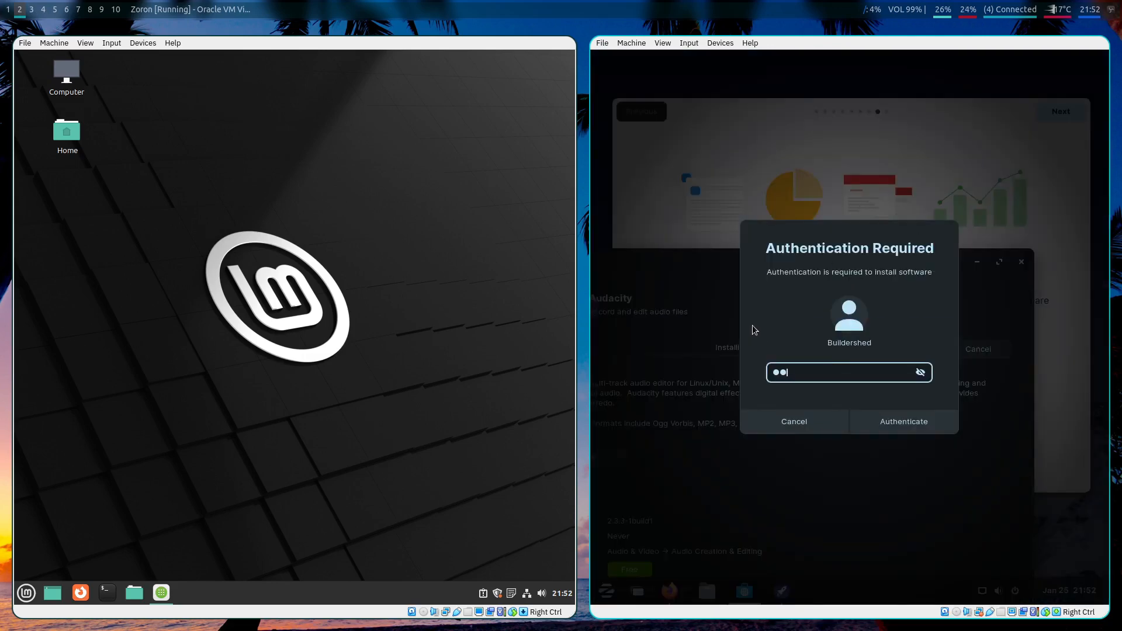
{"action": "key", "text": "Return"}
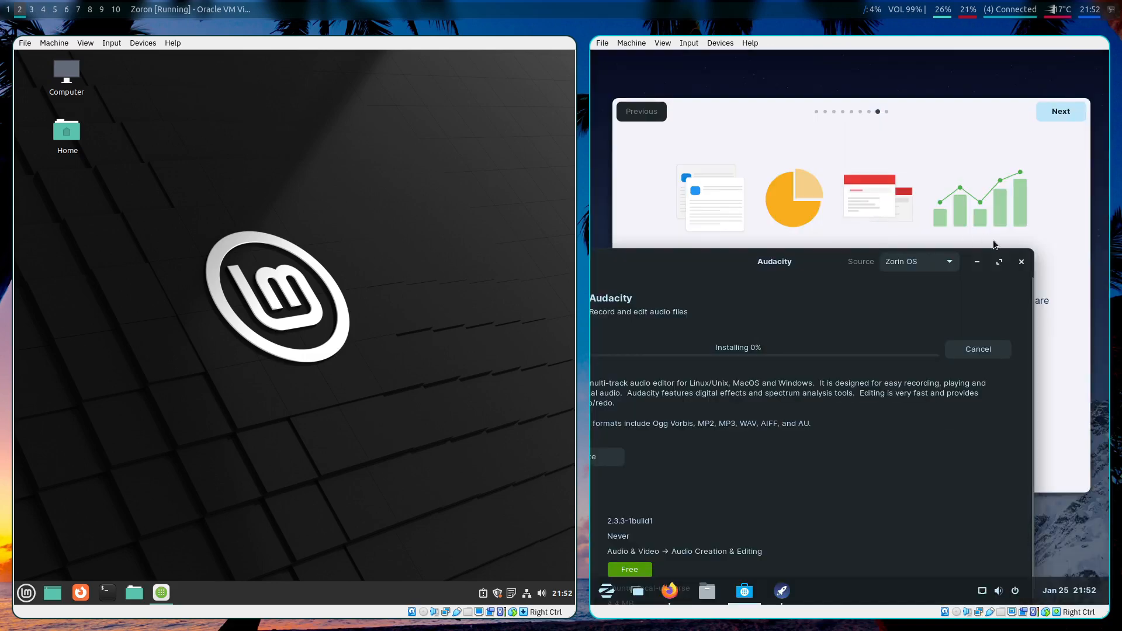
Minimize Zorin's Software window, then finish and close the welcome tour
{"action": "left_click", "coordinate": [975, 262]}
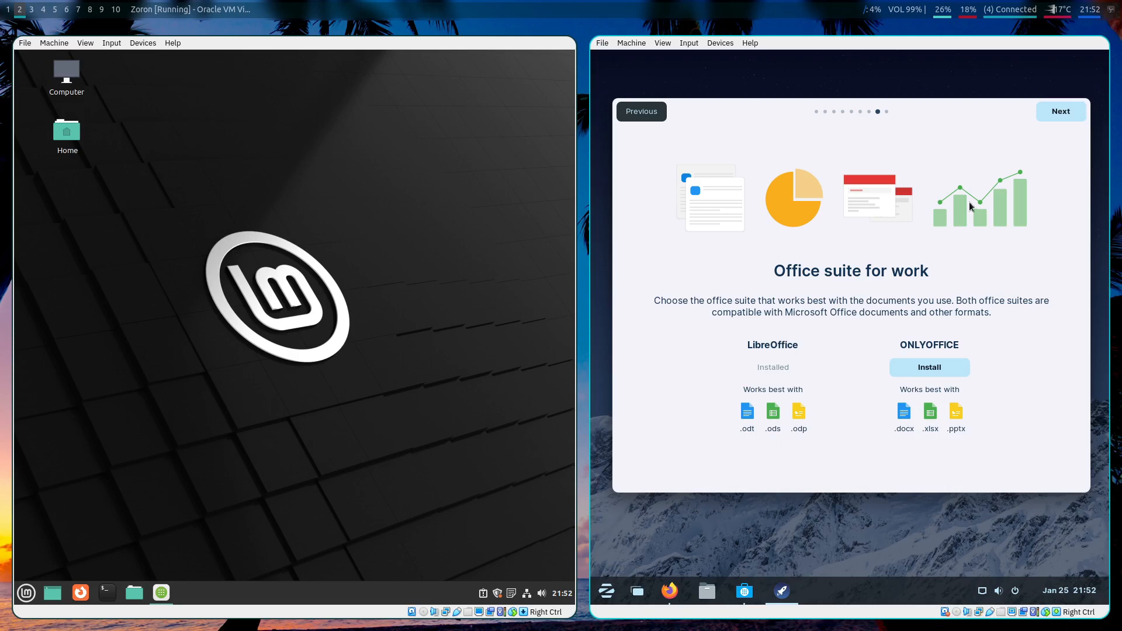
{"action": "left_click", "coordinate": [1075, 116]}
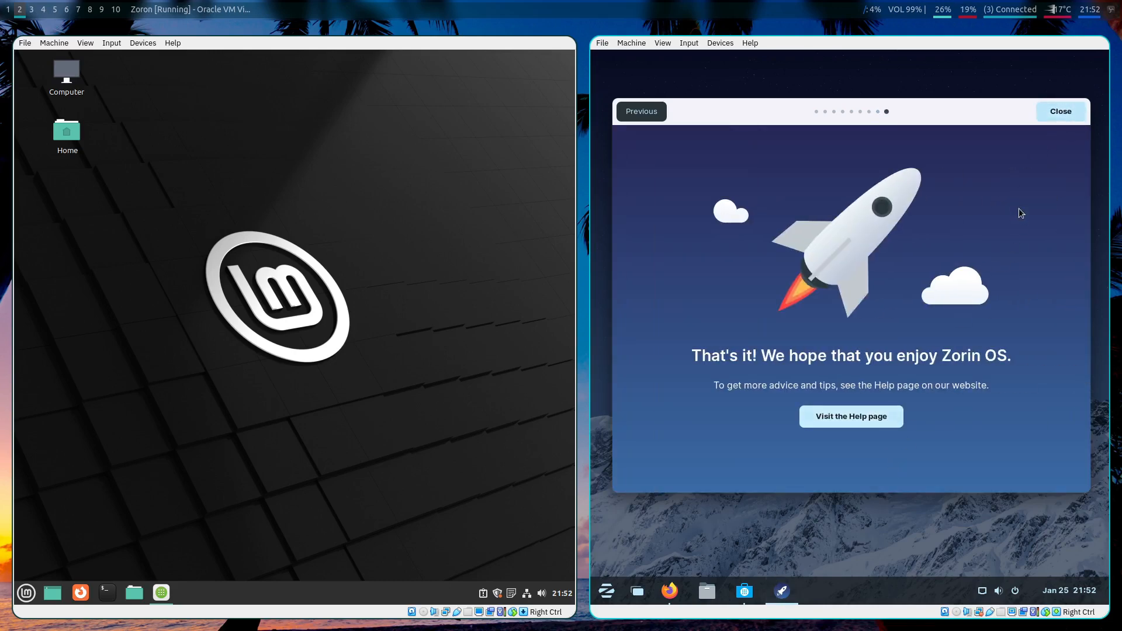
{"action": "left_click", "coordinate": [1072, 117]}
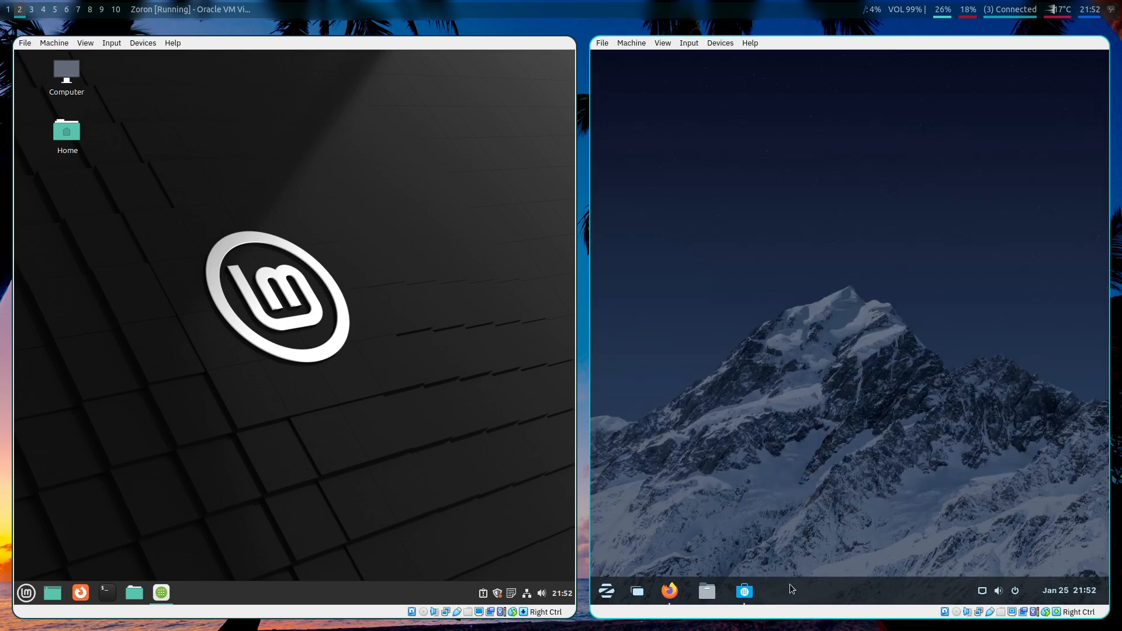
Check the Audacity installation in both systems, close Mint's Software Manager, and look at Mint's application list
{"action": "left_click", "coordinate": [744, 591]}
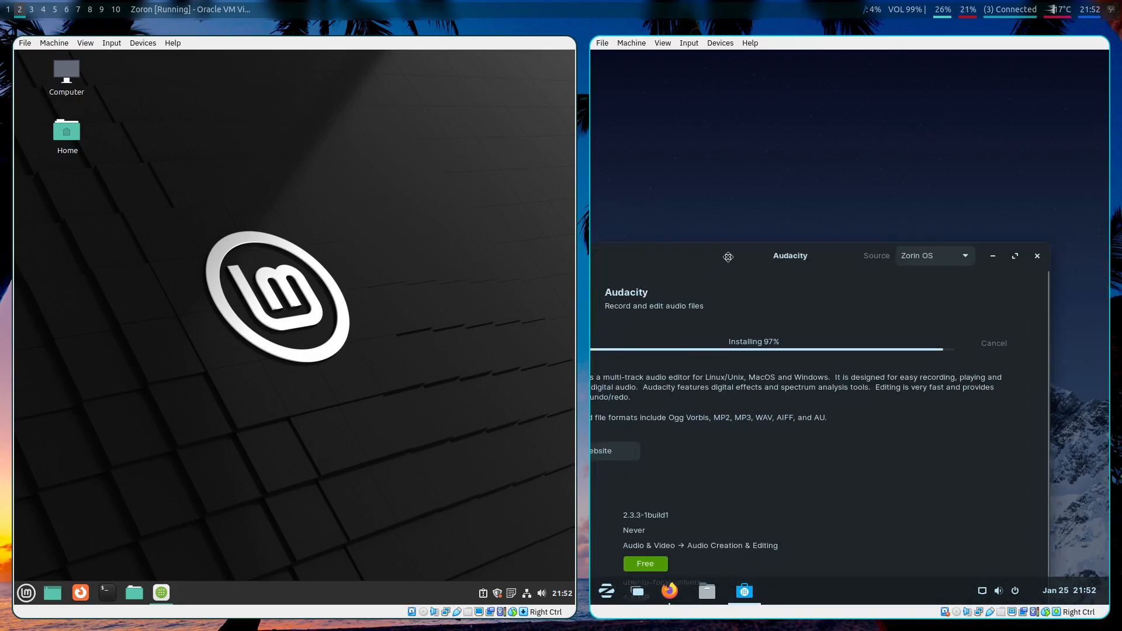
{"action": "left_click", "coordinate": [161, 593]}
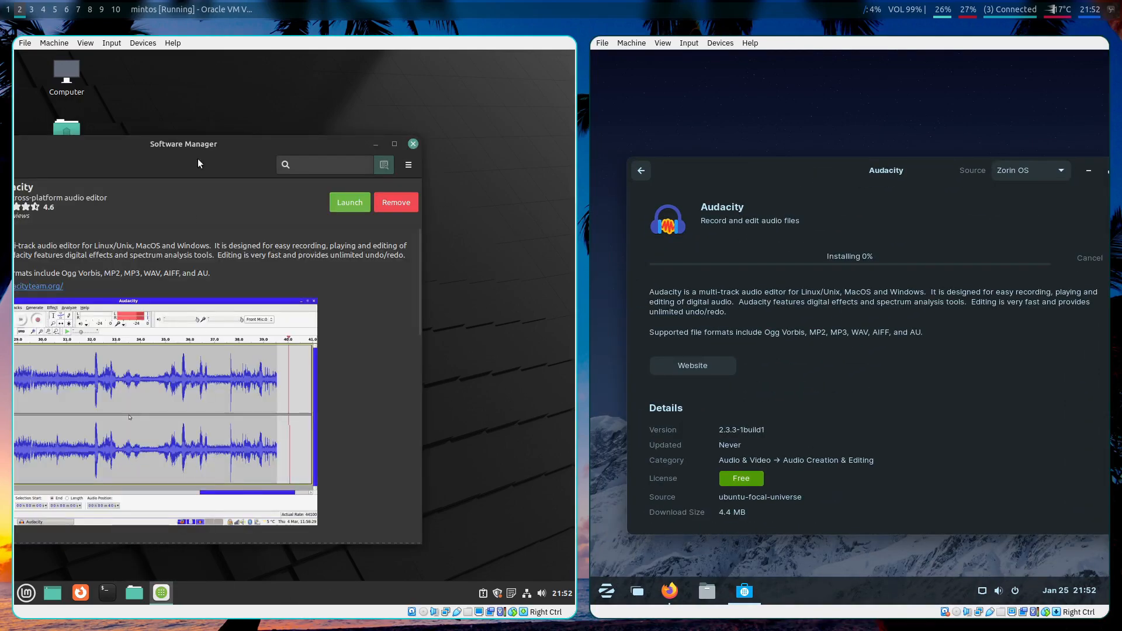
{"action": "left_click", "coordinate": [413, 143]}
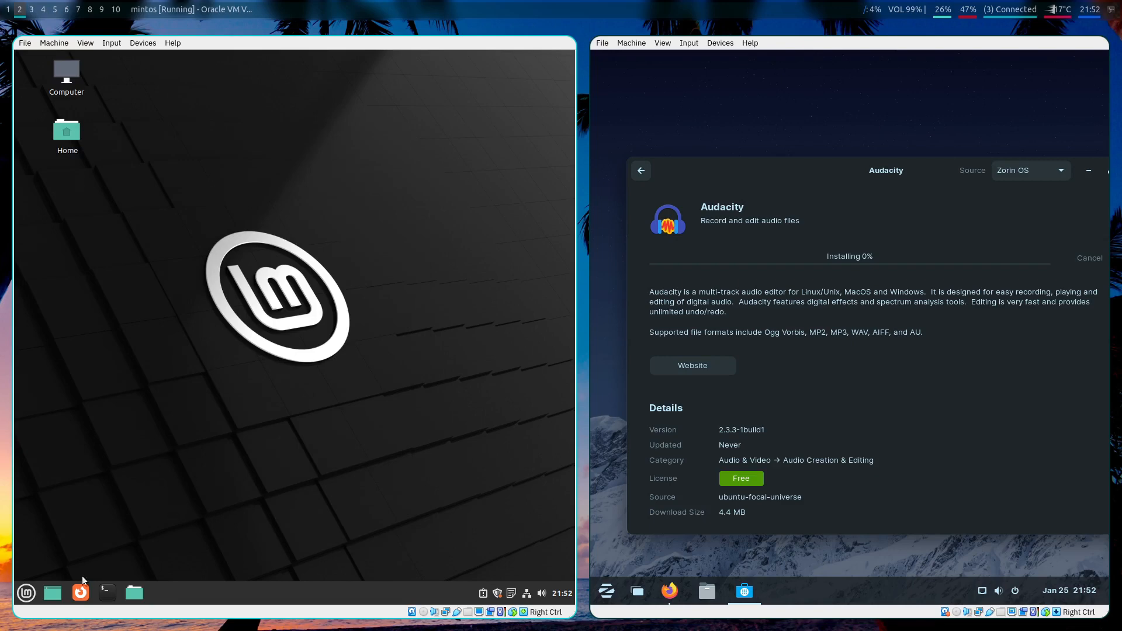
{"action": "left_click", "coordinate": [27, 593]}
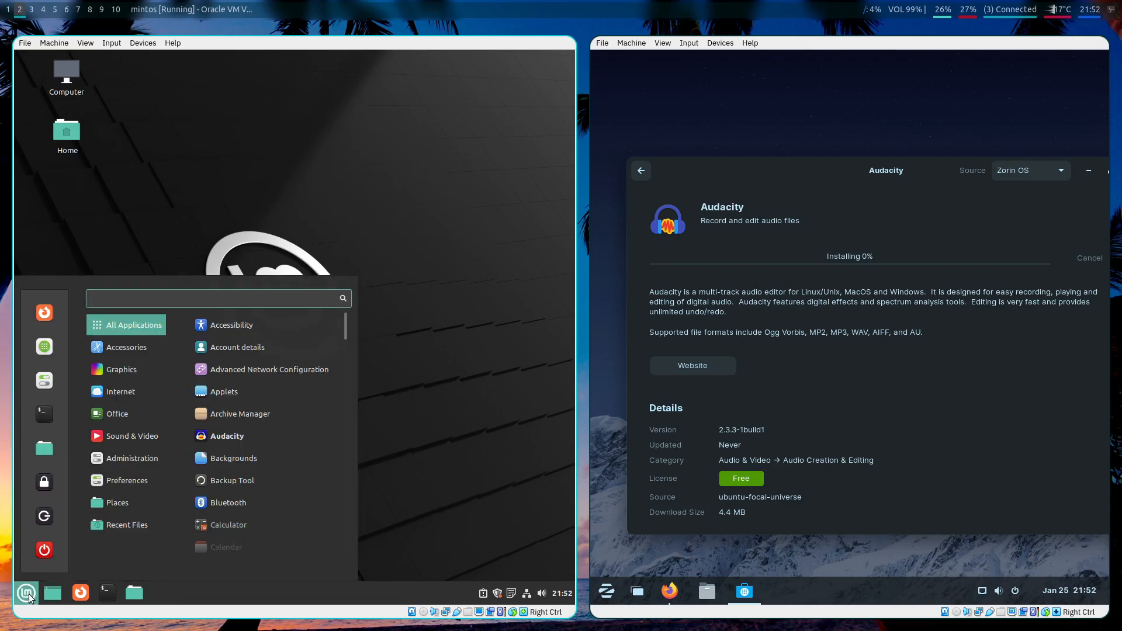
{"action": "key", "text": "Escape"}
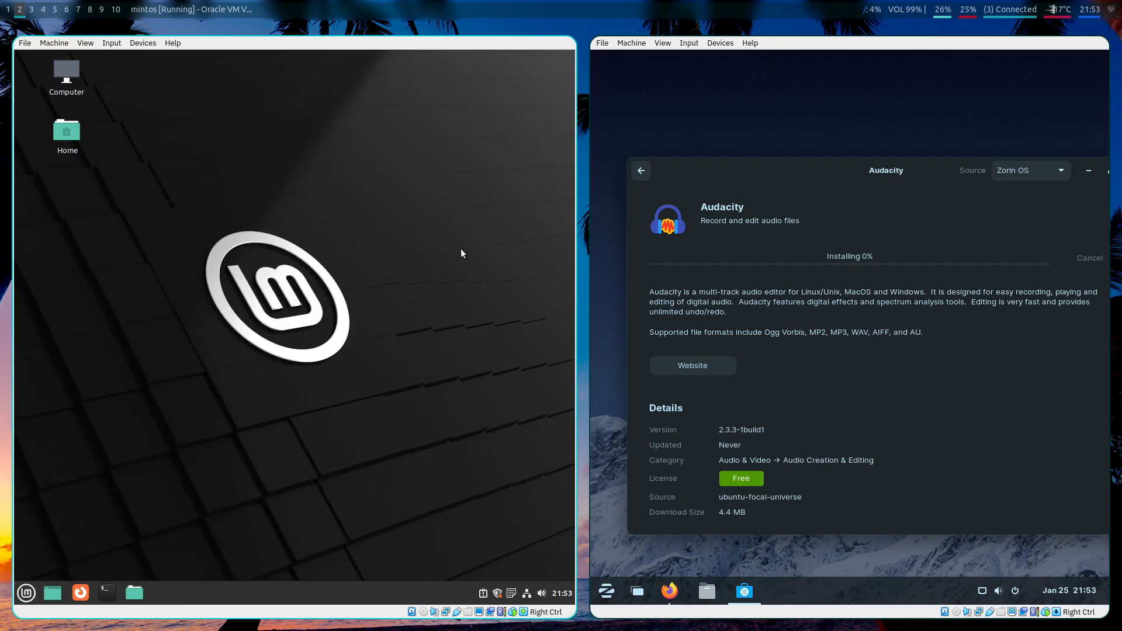
Minimize Zorin's Software window to clear the desktop, and check on the Audacity installation again
{"action": "left_click_drag", "start_coordinate": [842, 175], "coordinate": [761, 165]}
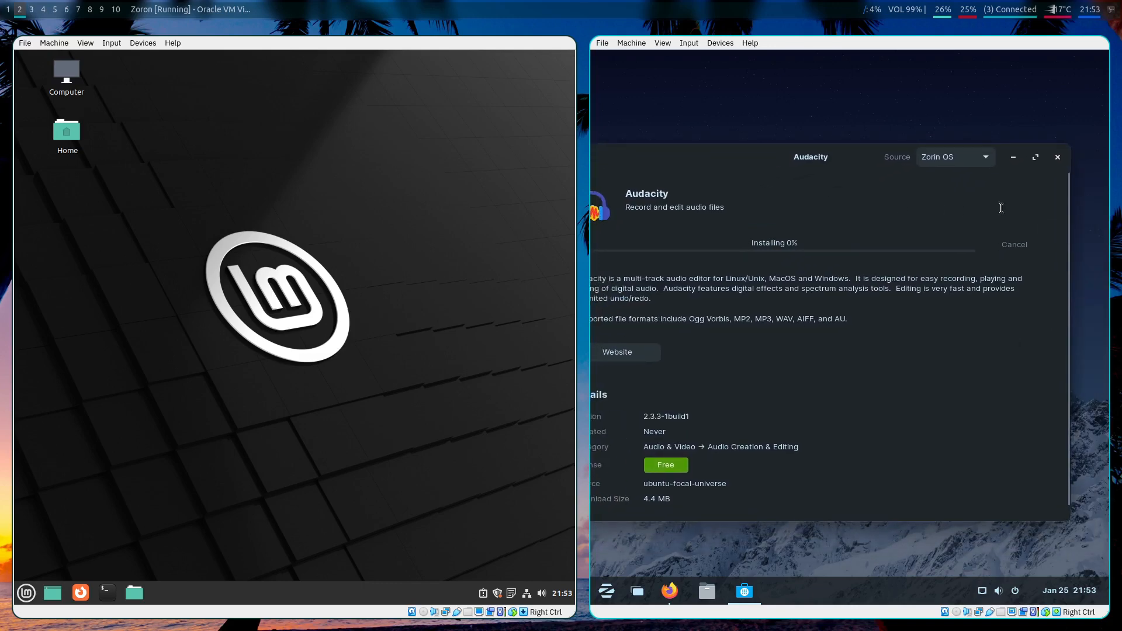
{"action": "left_click", "coordinate": [1008, 159]}
{"action": "left_click_drag", "start_coordinate": [833, 277], "coordinate": [970, 344]}
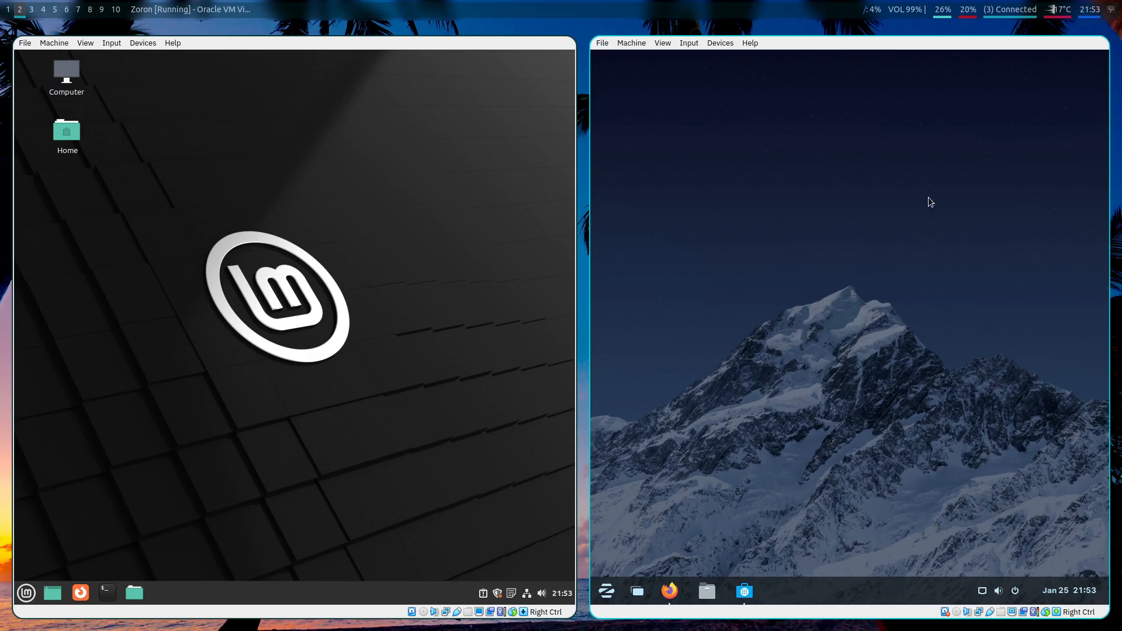
{"action": "left_click_drag", "start_coordinate": [552, 85], "coordinate": [33, 553]}
{"action": "left_click", "coordinate": [742, 591]}
{"action": "left_click", "coordinate": [740, 589]}
Open Zorin's application menu to view its app categories and shortcuts
{"action": "left_click", "coordinate": [598, 591]}
{"action": "left_click", "coordinate": [596, 591]}
{"action": "left_click", "coordinate": [622, 579]}
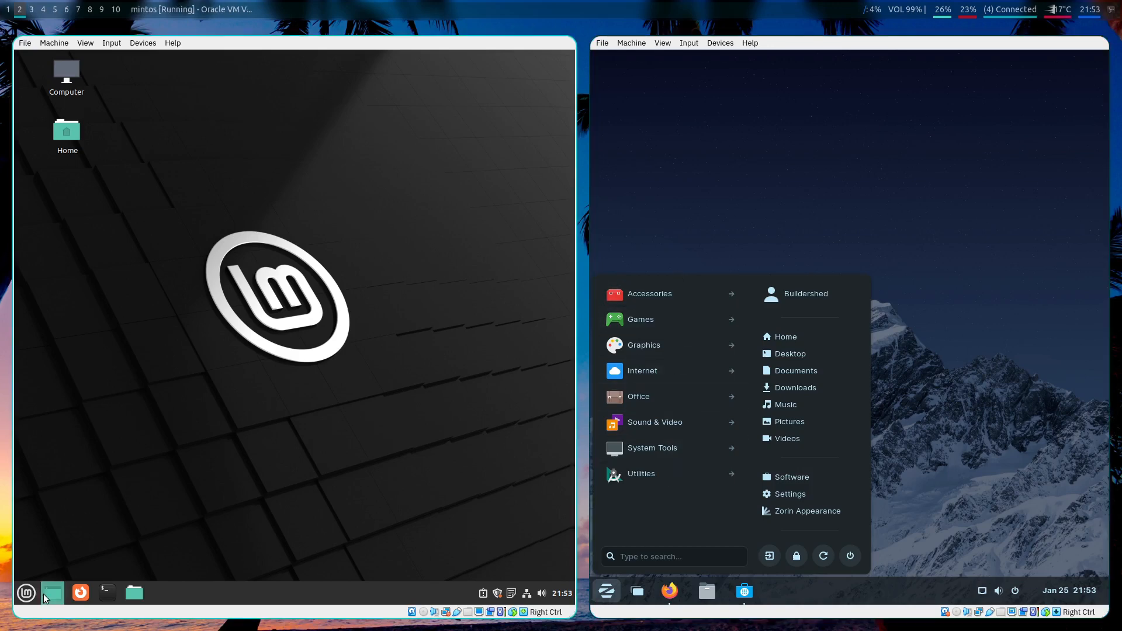
Compare the Linux Mint and Zorin OS application menus, viewing Mint's Office category, and close both menus
{"action": "left_click", "coordinate": [26, 593]}
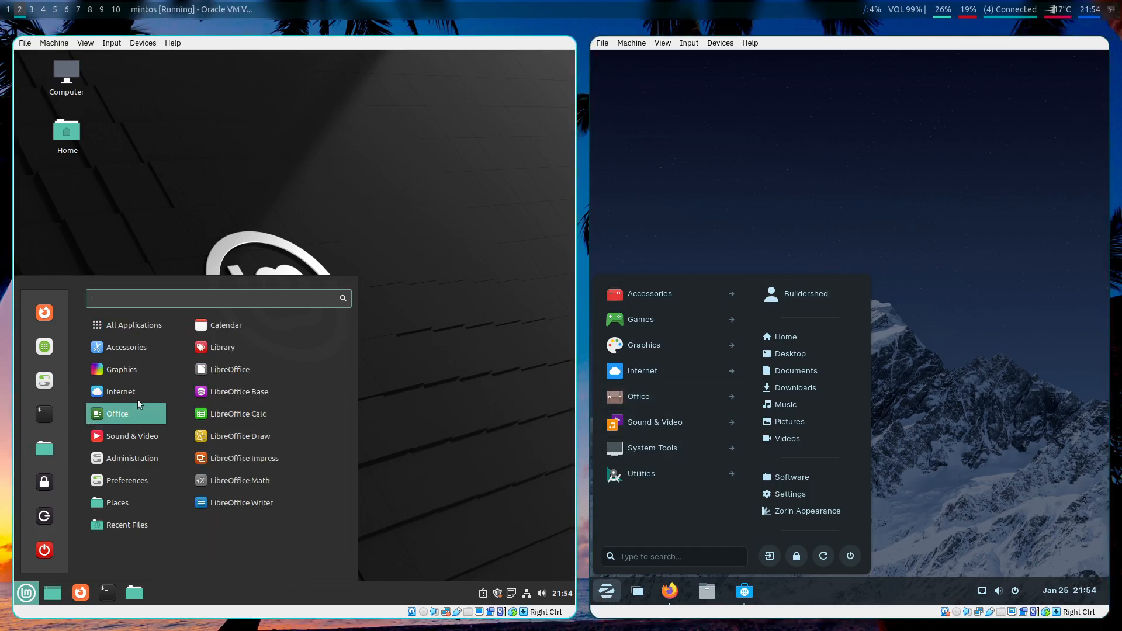
{"action": "left_click", "coordinate": [606, 591]}
{"action": "left_click", "coordinate": [27, 593]}
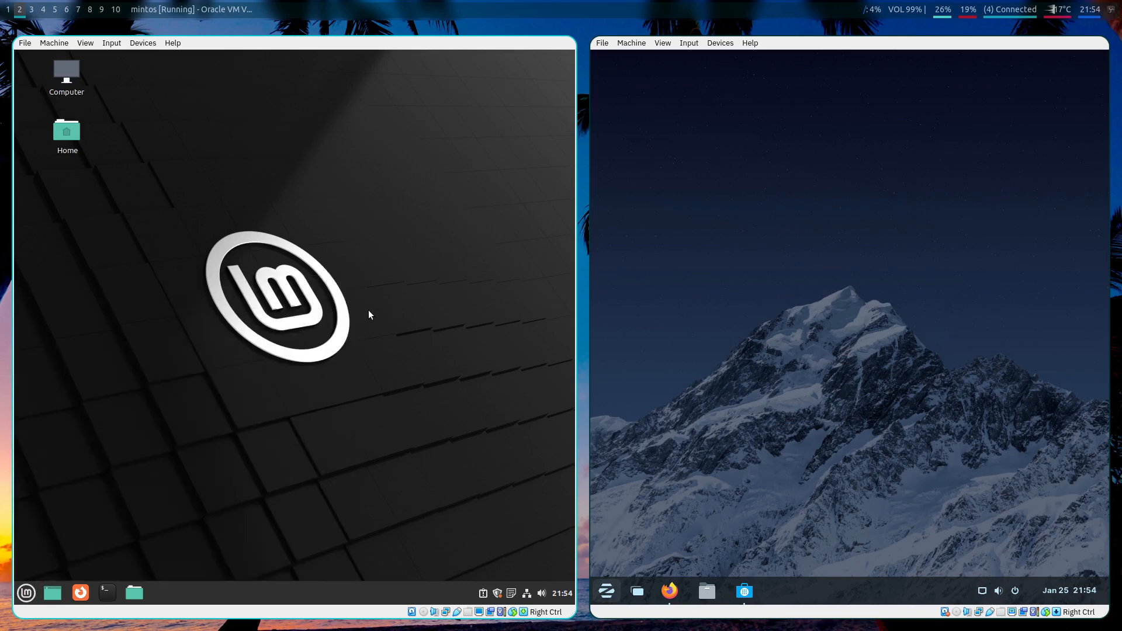
{"action": "left_click_drag", "start_coordinate": [402, 198], "coordinate": [235, 340]}
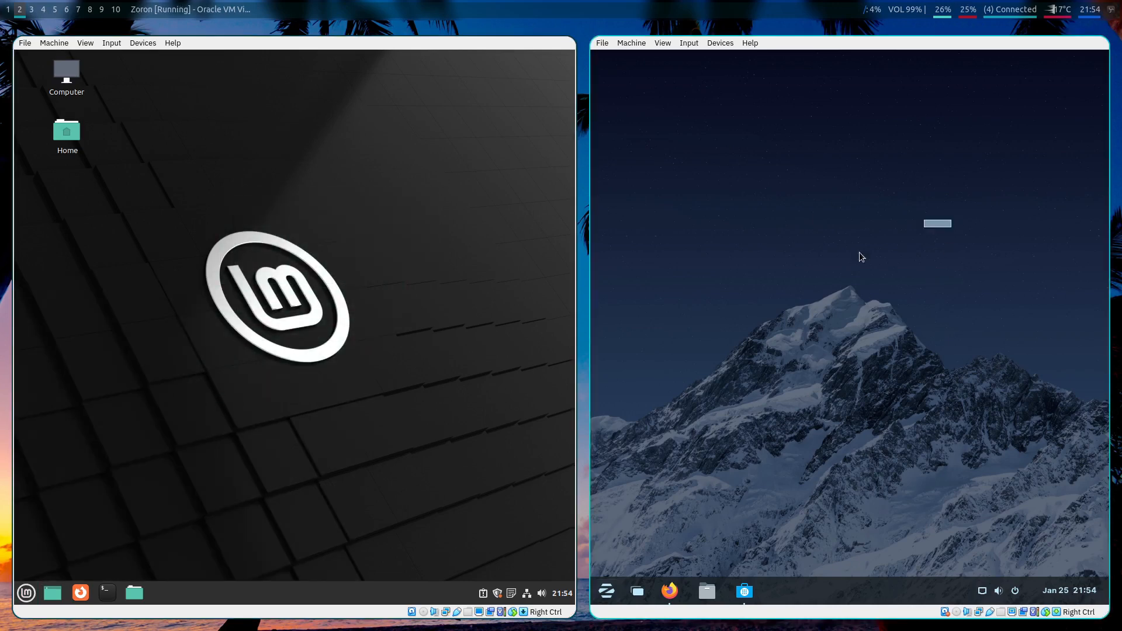
{"action": "left_click_drag", "start_coordinate": [882, 131], "coordinate": [632, 409]}
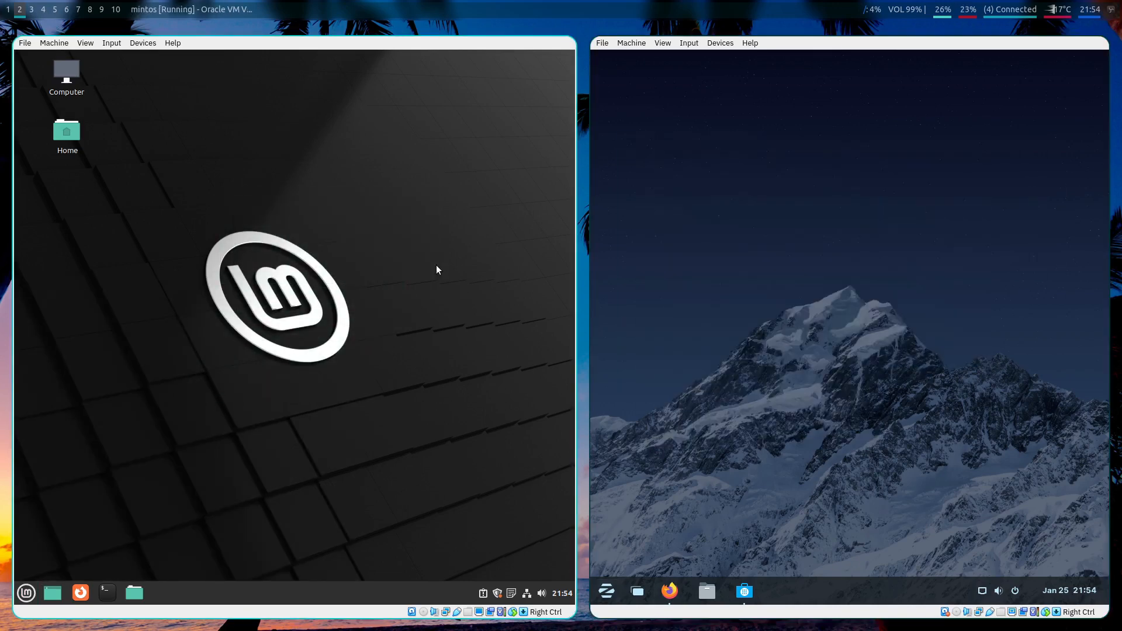
{"action": "left_click_drag", "start_coordinate": [440, 209], "coordinate": [159, 418]}
{"action": "left_click_drag", "start_coordinate": [1065, 179], "coordinate": [968, 124]}
{"action": "left_click_drag", "start_coordinate": [435, 209], "coordinate": [496, 139]}
{"action": "left_click_drag", "start_coordinate": [1011, 138], "coordinate": [726, 344]}
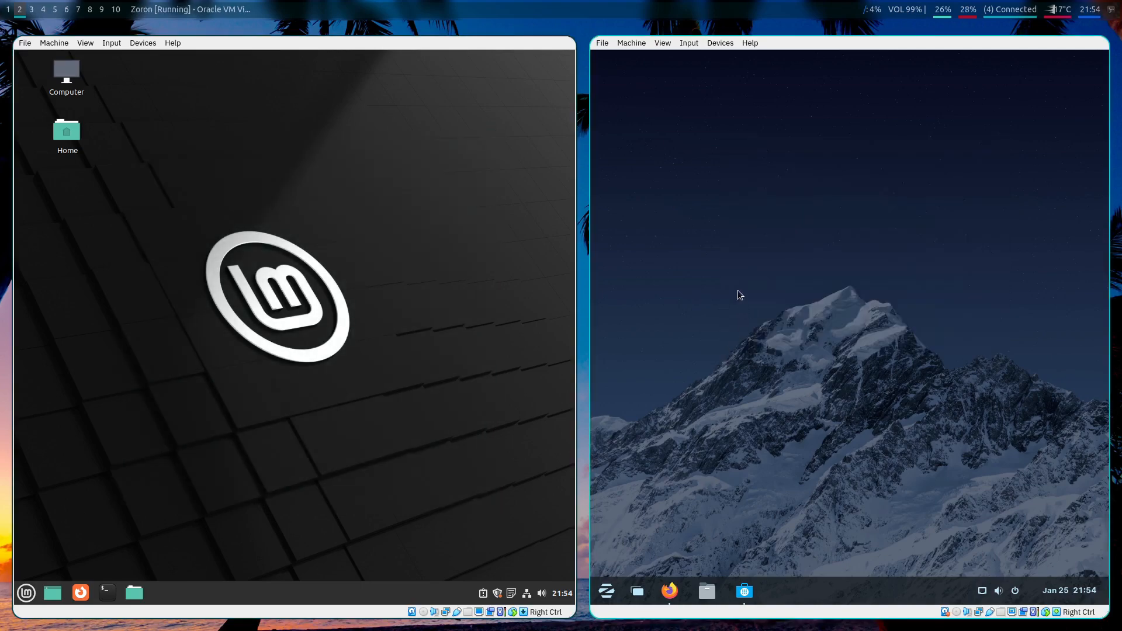
Check the Audacity installation progress in Zorin's Software store and hide its window
{"action": "left_click", "coordinate": [750, 597]}
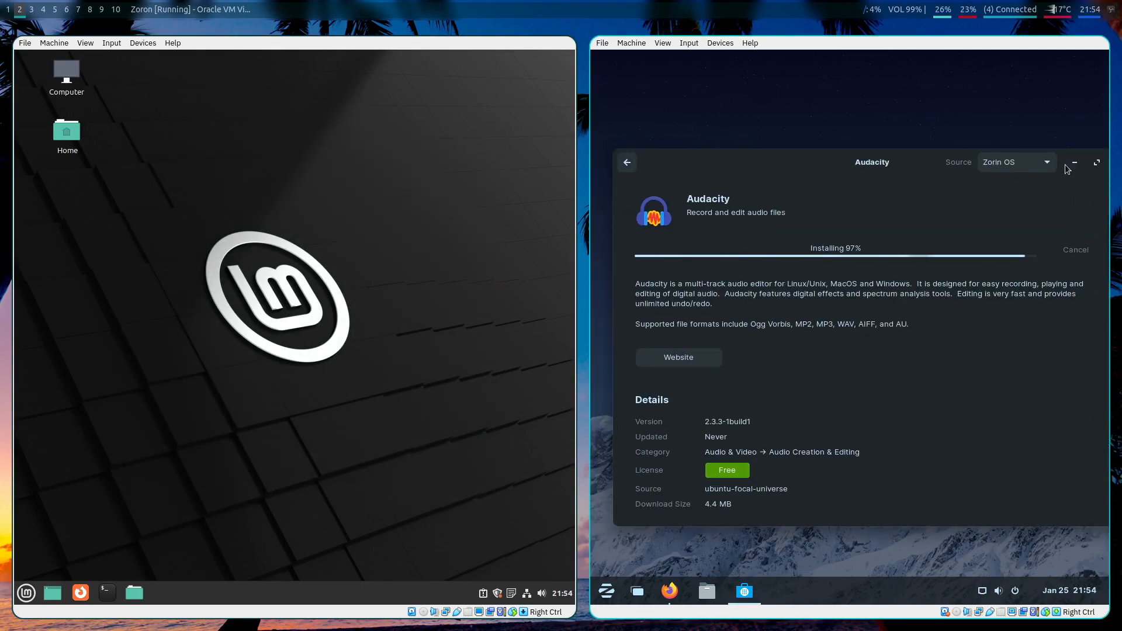
{"action": "left_click", "coordinate": [1064, 162]}
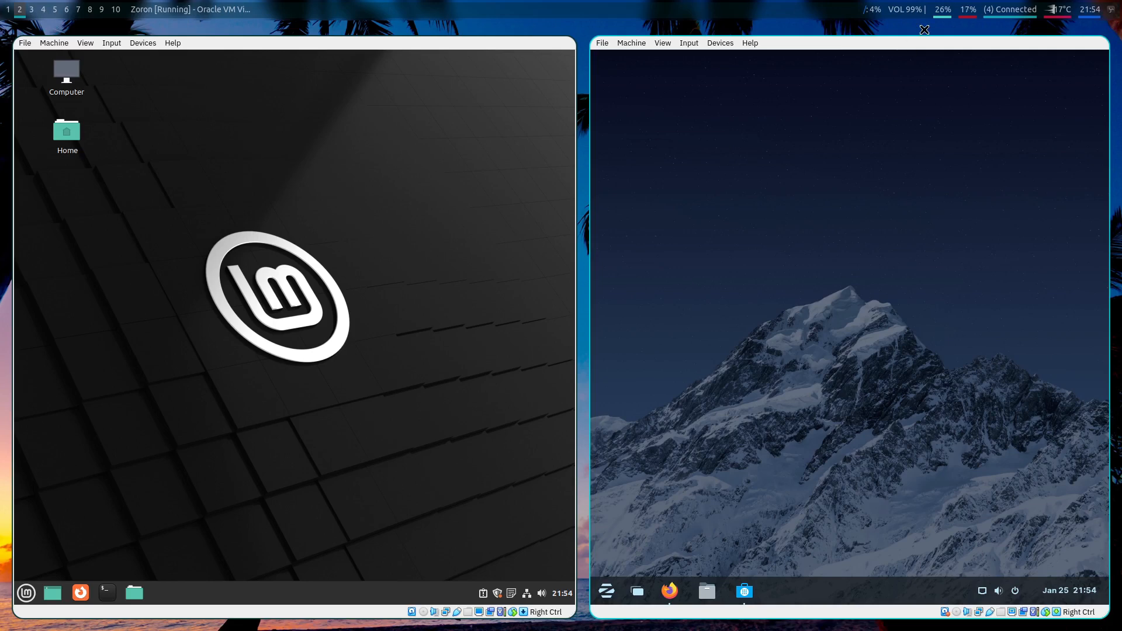
{"action": "left_click_drag", "start_coordinate": [870, 167], "coordinate": [727, 430]}
{"action": "left_click", "coordinate": [606, 591]}
{"action": "left_click", "coordinate": [607, 591]}
Bring up the Install Apps help page in Zorin's Firefox and look over its introduction and web address
{"action": "left_click", "coordinate": [671, 591]}
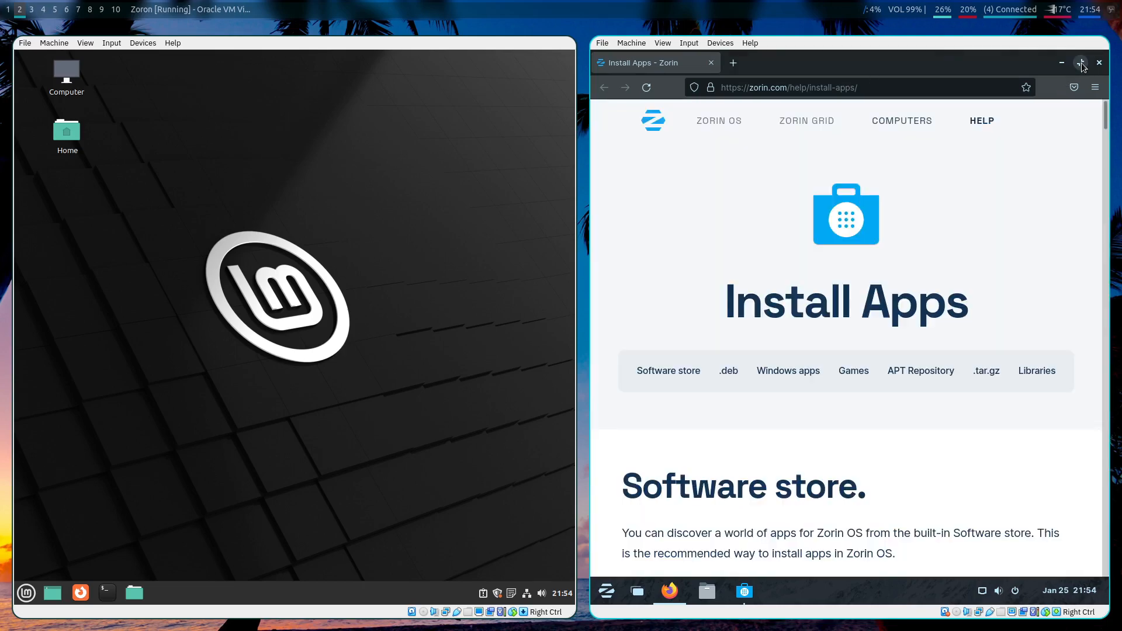
{"action": "scroll", "coordinate": [1011, 382], "scroll_direction": "down", "scroll_amount": 3}
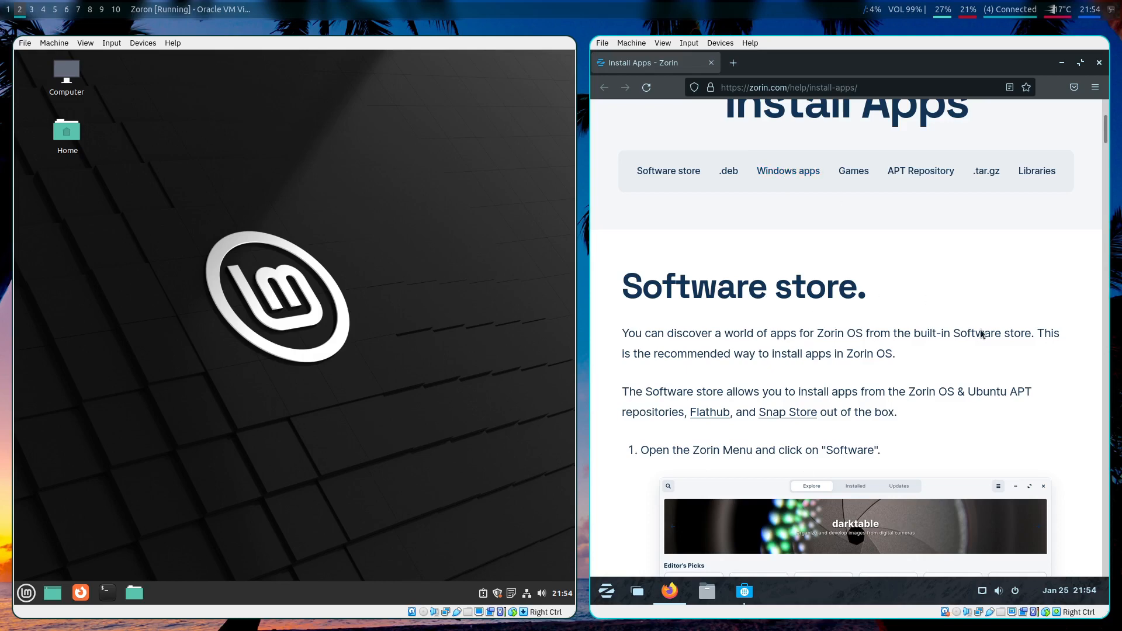
{"action": "scroll", "coordinate": [911, 245], "scroll_direction": "up", "scroll_amount": 3}
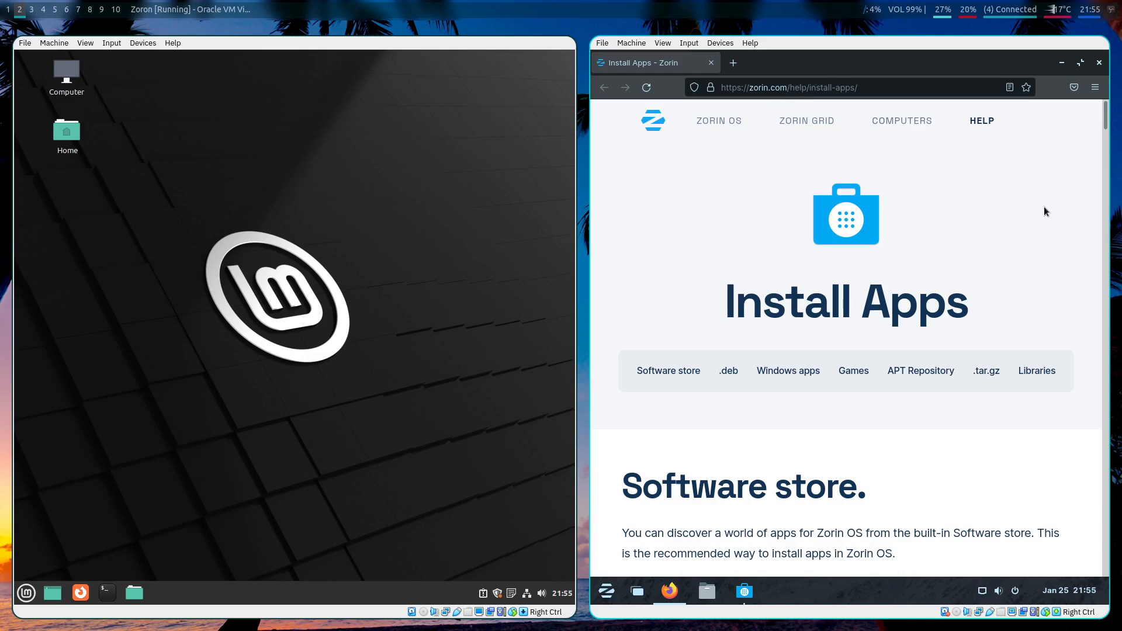
{"action": "left_click", "coordinate": [871, 87]}
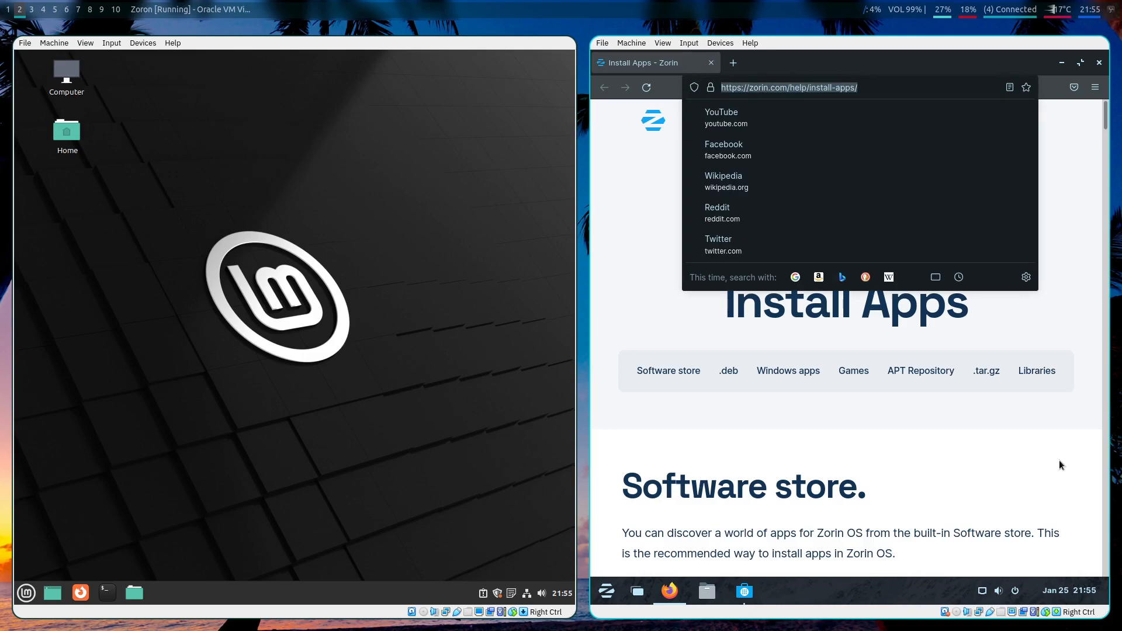
{"action": "left_click", "coordinate": [1031, 401]}
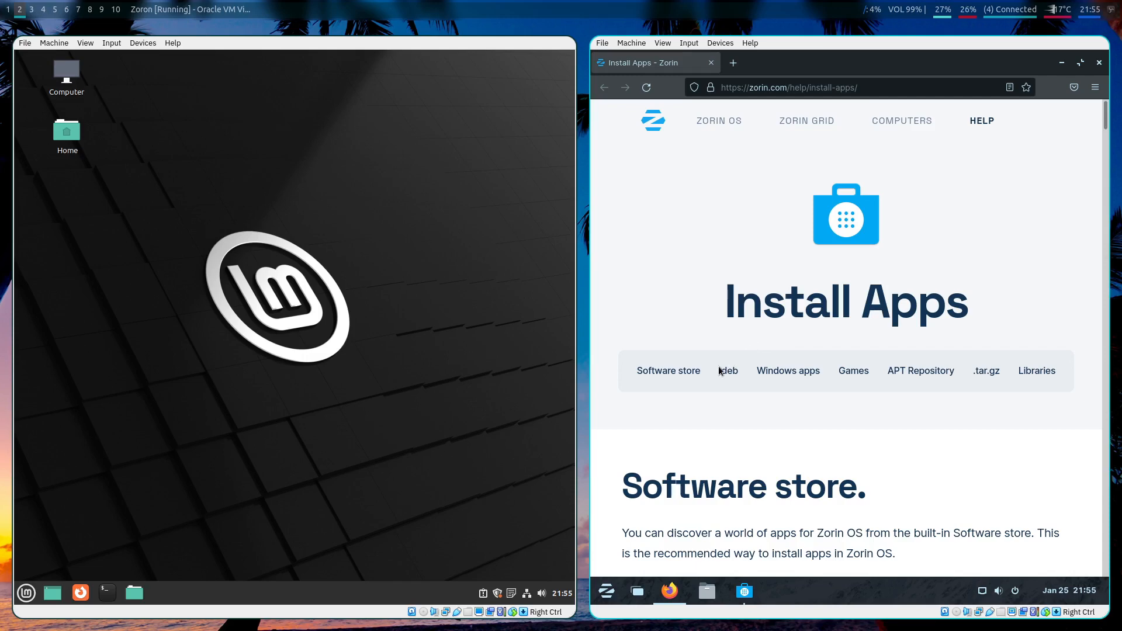
Read the help page's sections on the Software store, .deb files and Windows apps
{"action": "scroll", "coordinate": [734, 439], "scroll_direction": "down", "scroll_amount": 5}
{"action": "scroll", "coordinate": [779, 353], "scroll_direction": "up", "scroll_amount": 2}
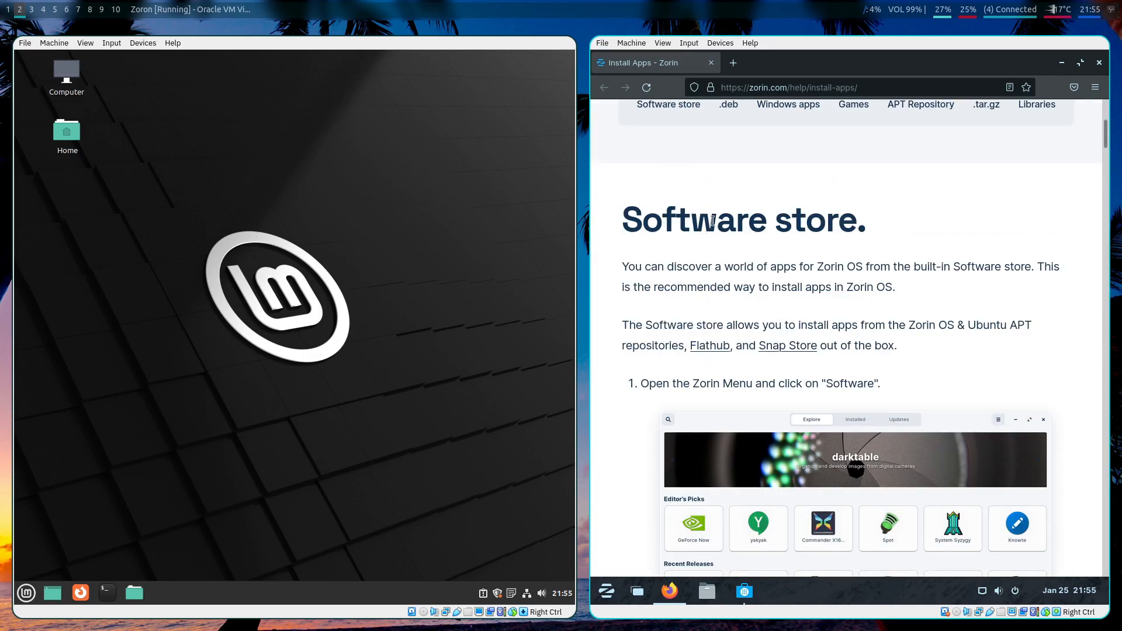
{"action": "scroll", "coordinate": [712, 220], "scroll_direction": "down", "scroll_amount": 7}
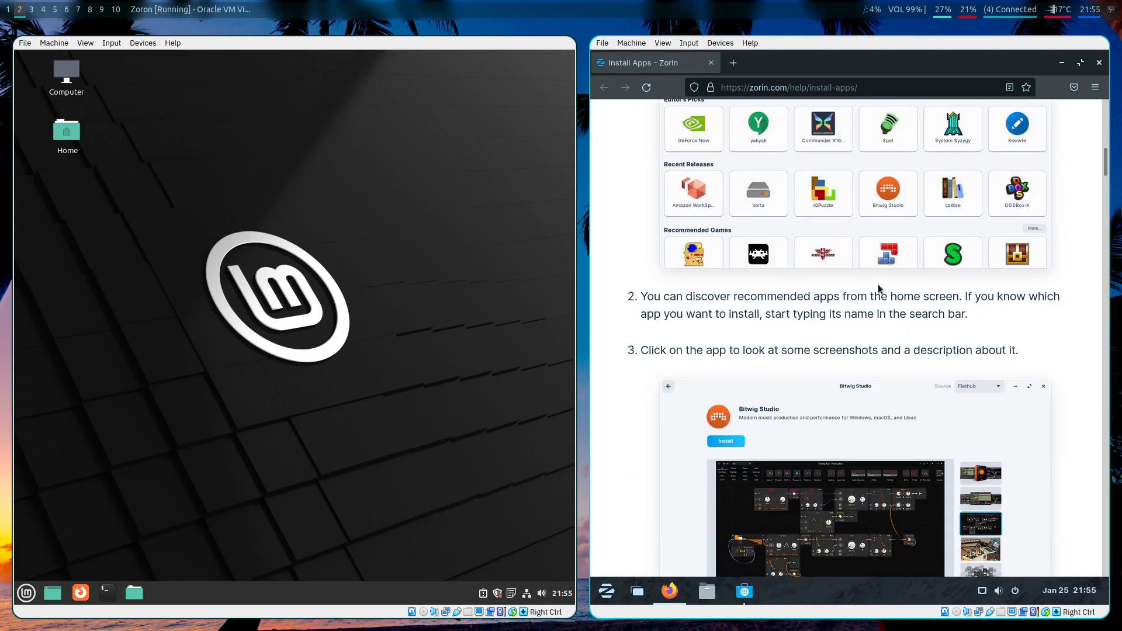
{"action": "scroll", "coordinate": [833, 310], "scroll_direction": "down", "scroll_amount": 2}
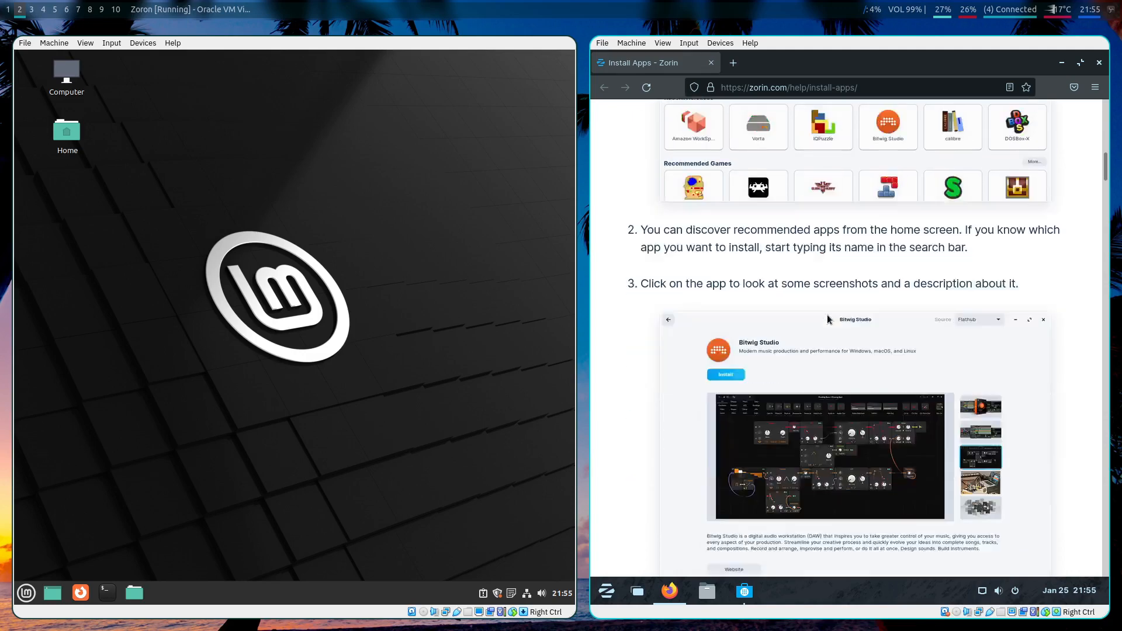
{"action": "scroll", "coordinate": [827, 319], "scroll_direction": "down", "scroll_amount": 10}
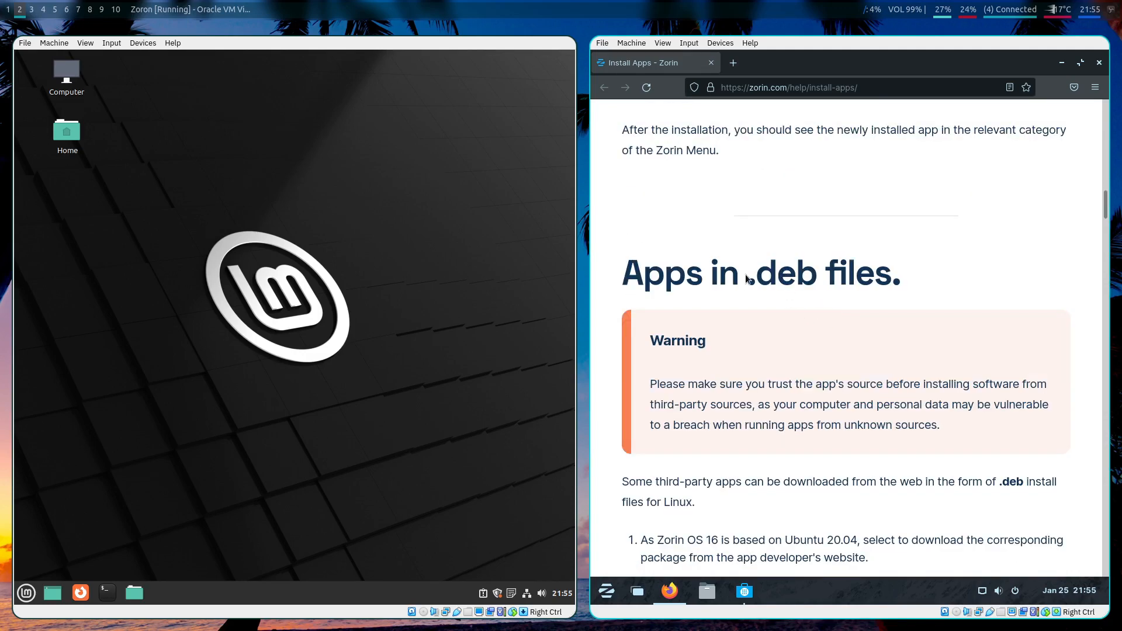
{"action": "scroll", "coordinate": [752, 355], "scroll_direction": "down", "scroll_amount": 4}
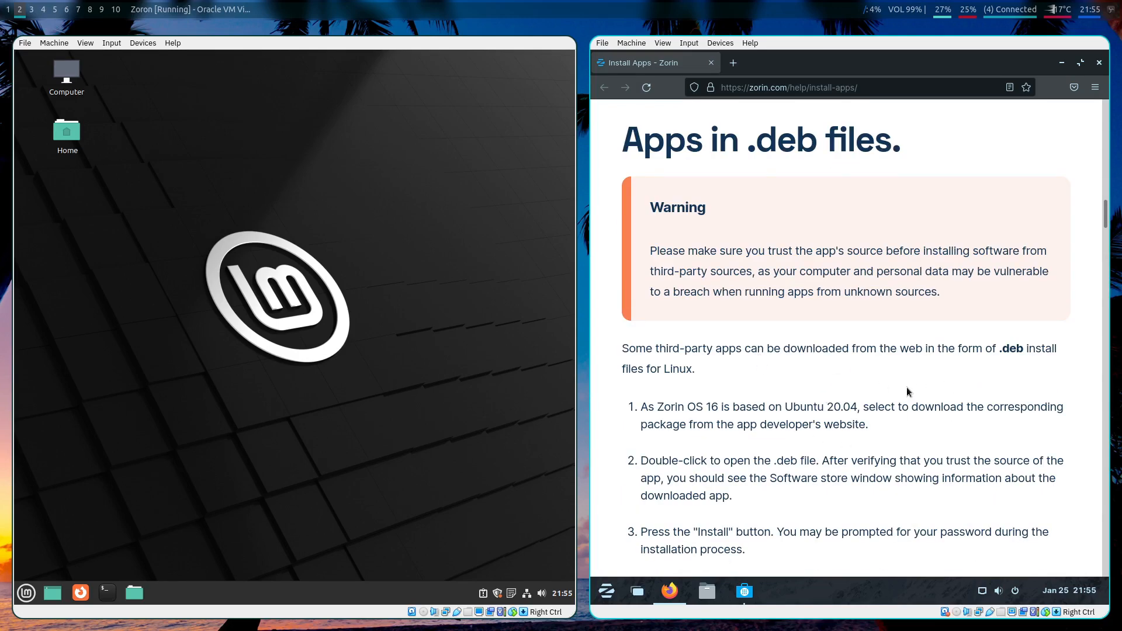
{"action": "scroll", "coordinate": [906, 387], "scroll_direction": "down", "scroll_amount": 6}
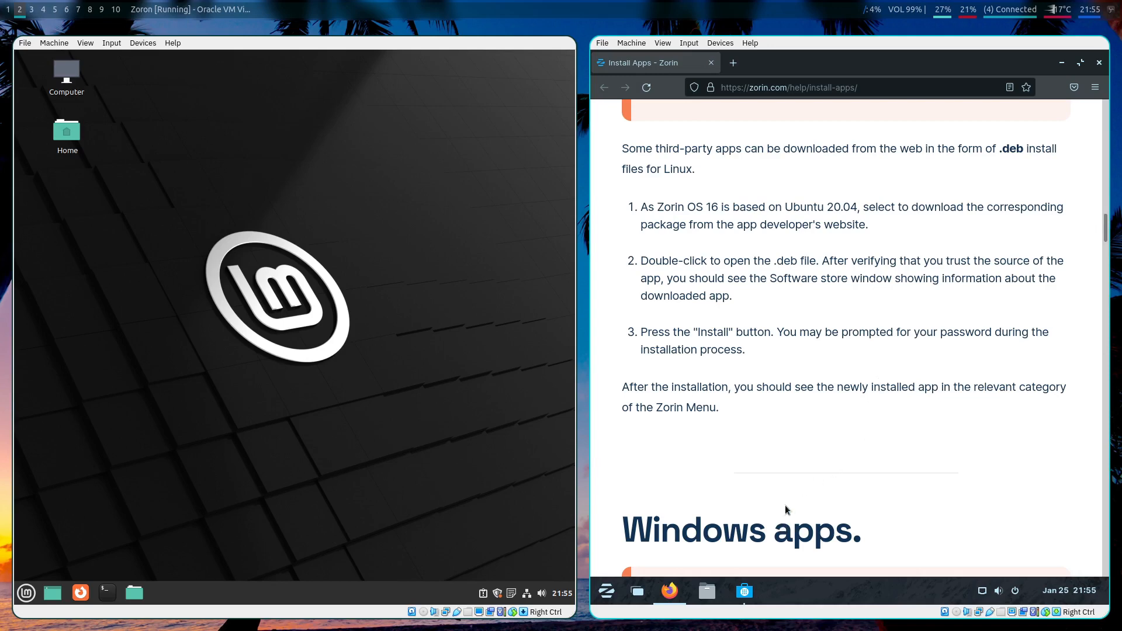
{"action": "scroll", "coordinate": [851, 416], "scroll_direction": "down", "scroll_amount": 14}
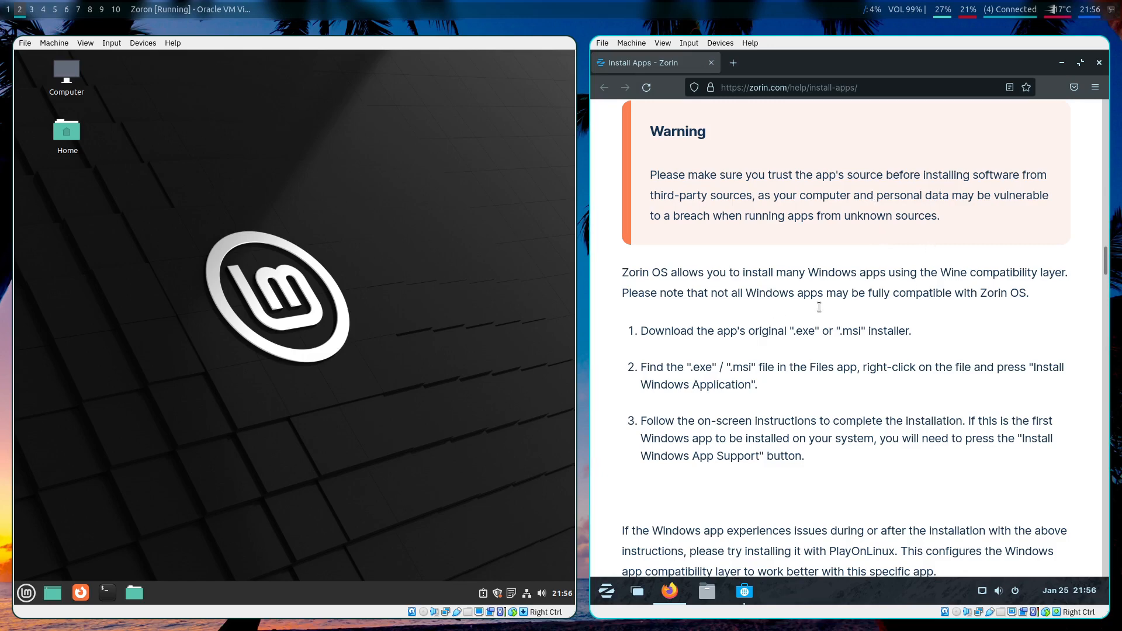
Check Audacity's installation progress in Zorin's Software store and return to the help page
{"action": "left_click", "coordinate": [745, 592]}
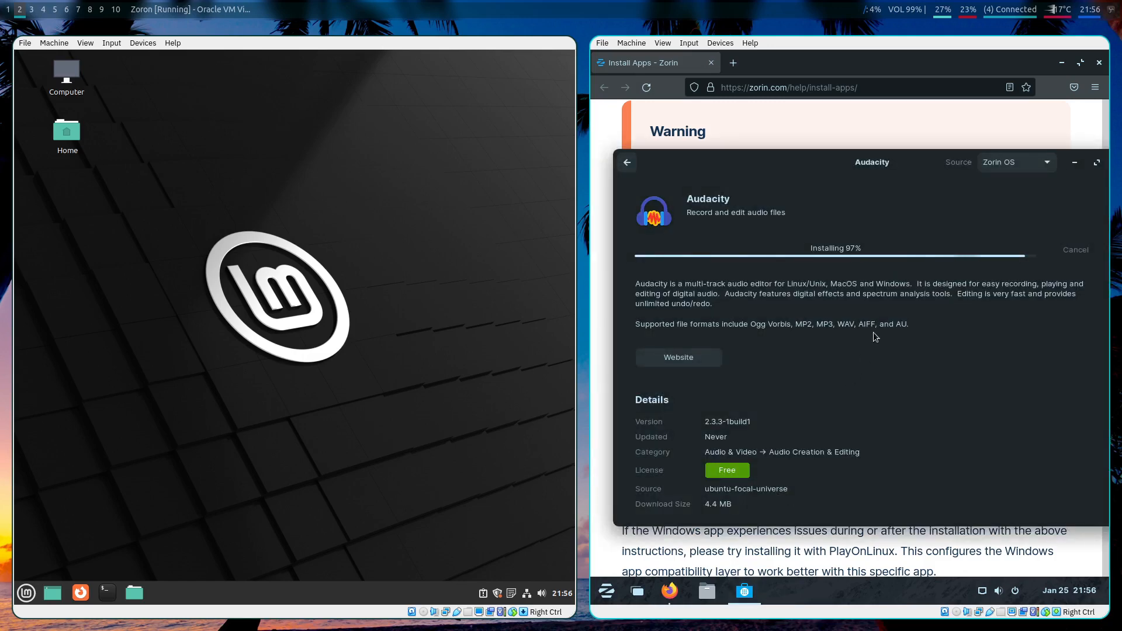
{"action": "left_click", "coordinate": [745, 595]}
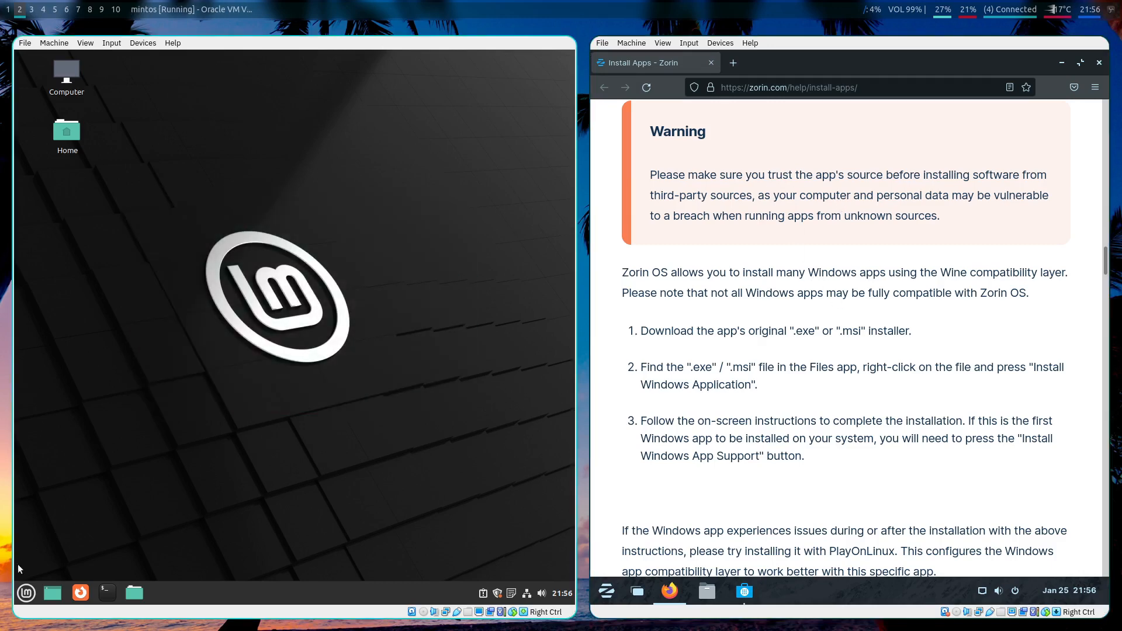
Search Linux Mint's application menu for "wine", clear the search and close the menu
{"action": "left_click", "coordinate": [26, 593]}
{"action": "type", "text": "wine"}
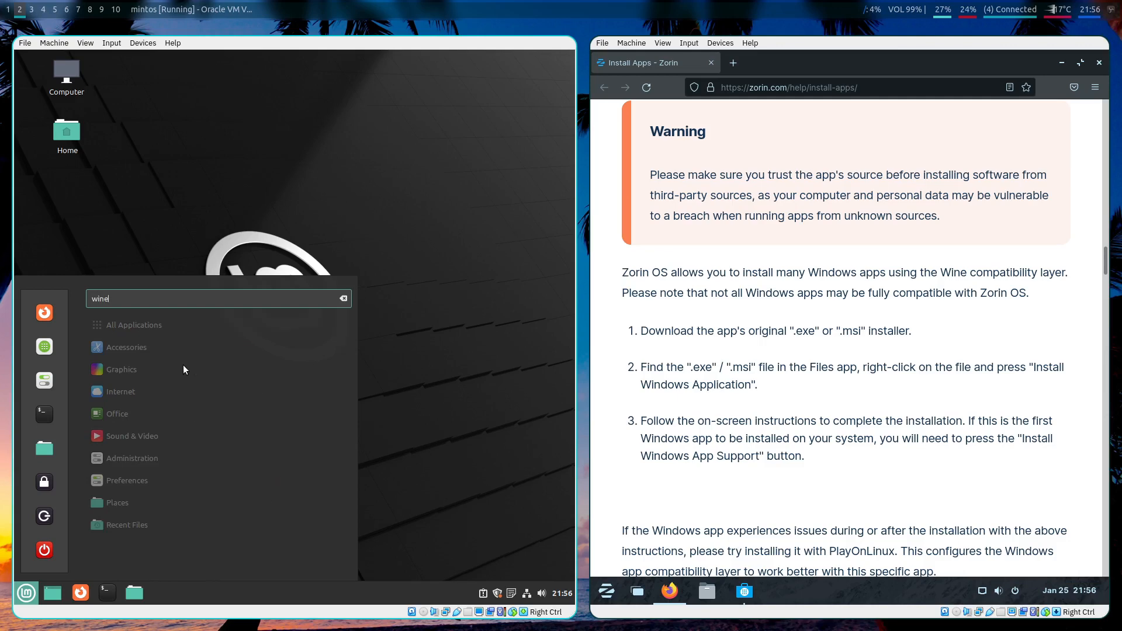
{"action": "key", "text": "BackSpace"}
{"action": "key", "text": "BackSpace"}
{"action": "key", "text": "BackSpace"}
{"action": "key", "text": "BackSpace"}
{"action": "key", "text": "Escape"}
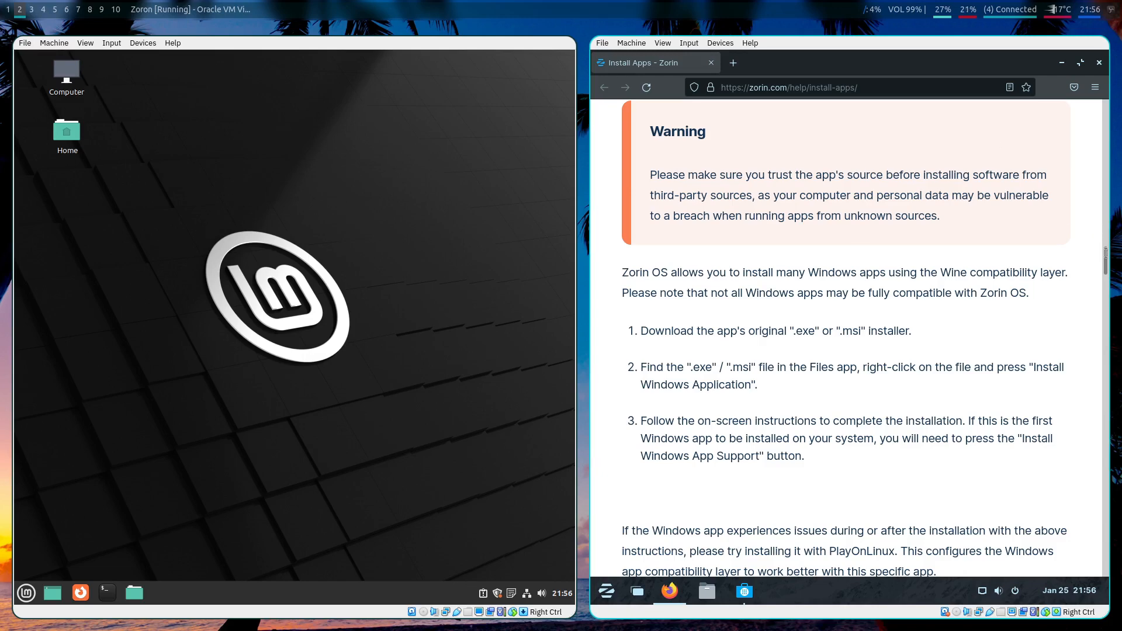
Recheck Audacity's installation progress and continue reading the help page from PlayOnLinux to the APT repository instructions
{"action": "left_click", "coordinate": [748, 597]}
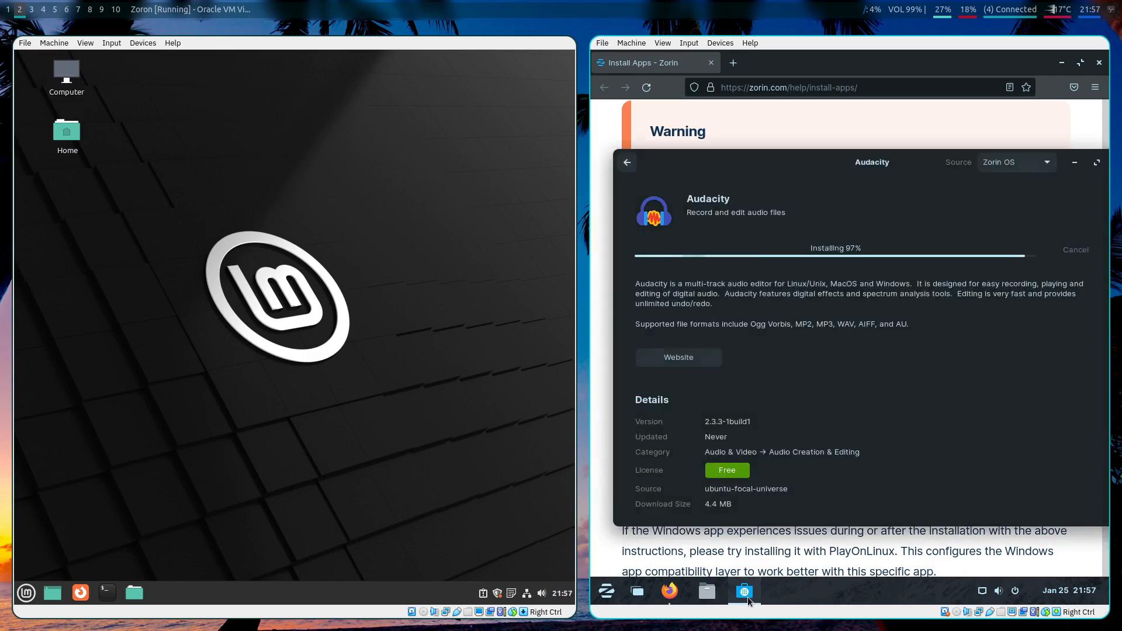
{"action": "left_click", "coordinate": [748, 598]}
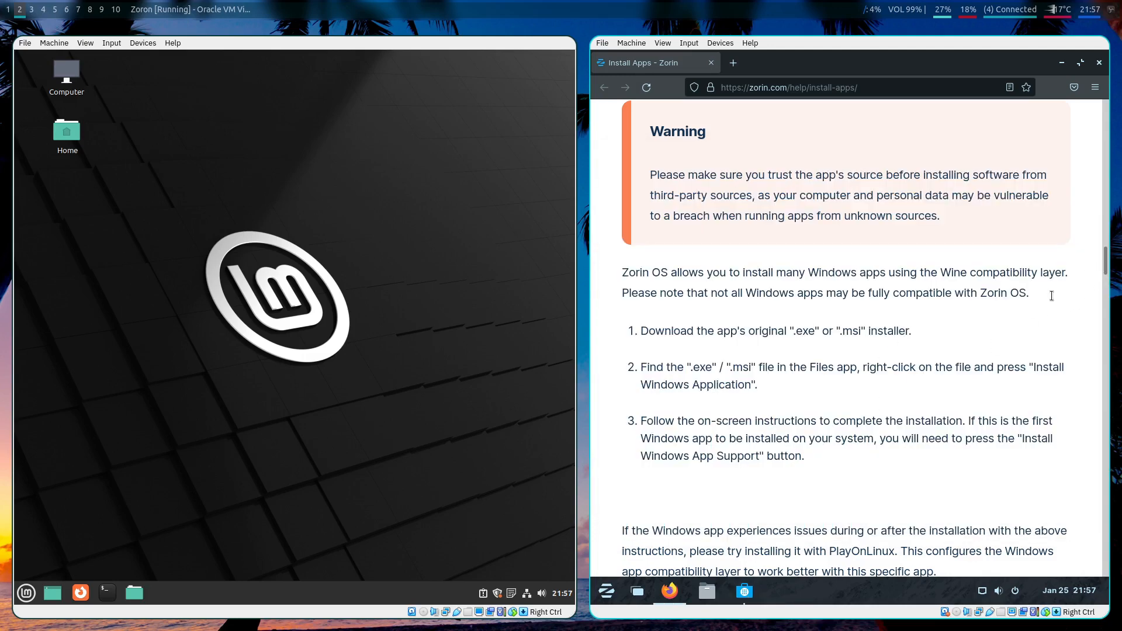
{"action": "scroll", "coordinate": [875, 105], "scroll_direction": "down", "scroll_amount": 10}
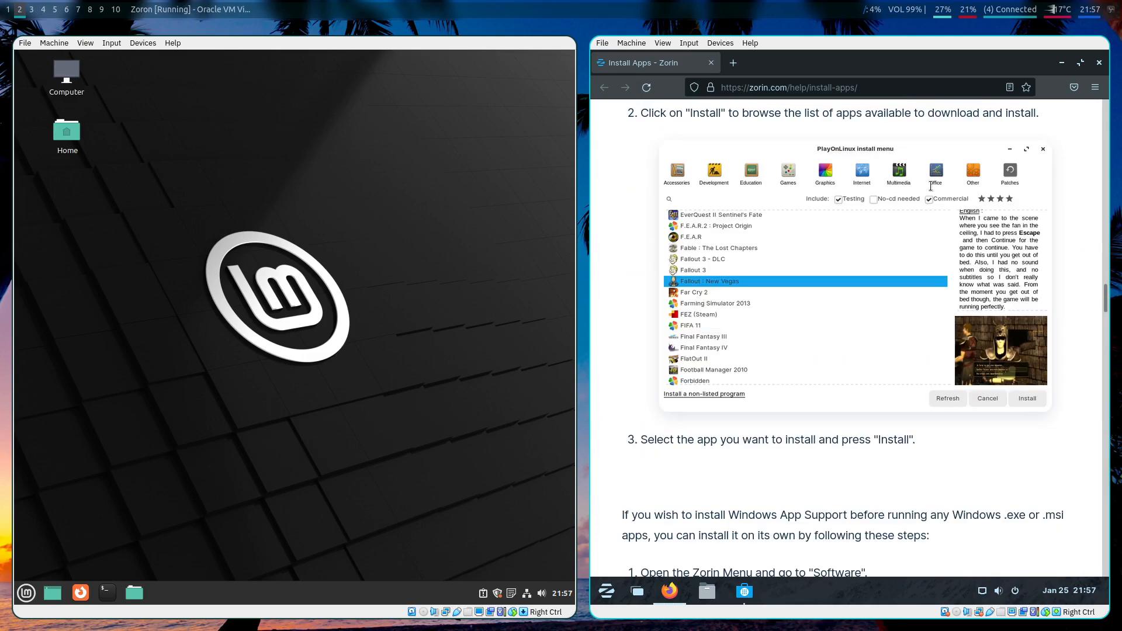
{"action": "scroll", "coordinate": [944, 259], "scroll_direction": "down", "scroll_amount": 10}
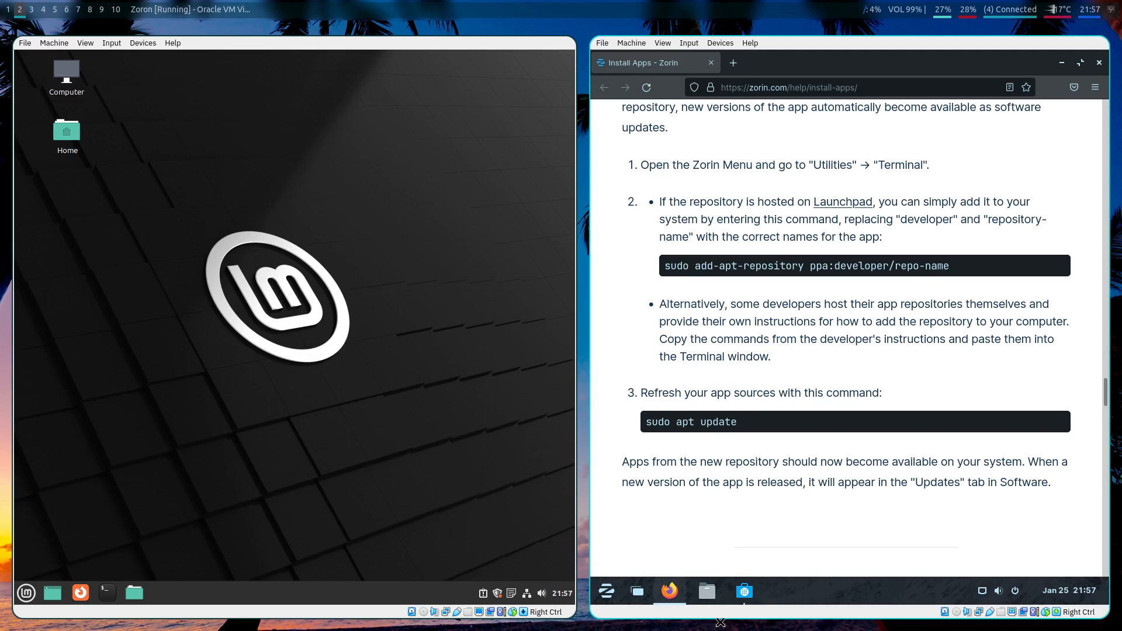
Quit Firefox in Zorin OS, forcing it to close
{"action": "mouse_move", "coordinate": [670, 592]}
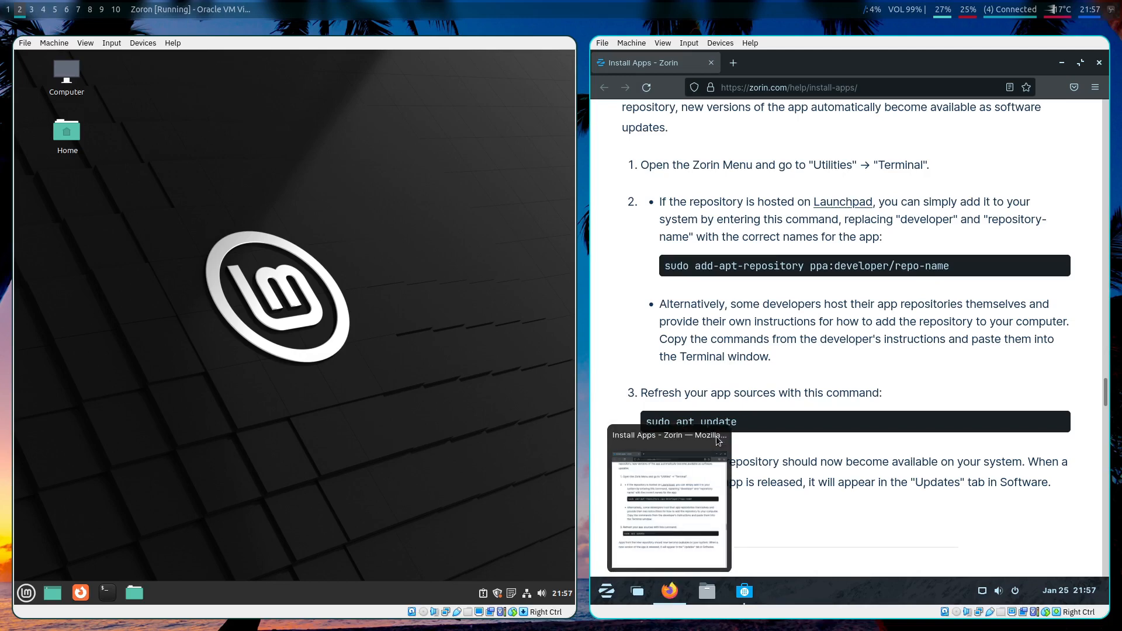
{"action": "right_click", "coordinate": [663, 602]}
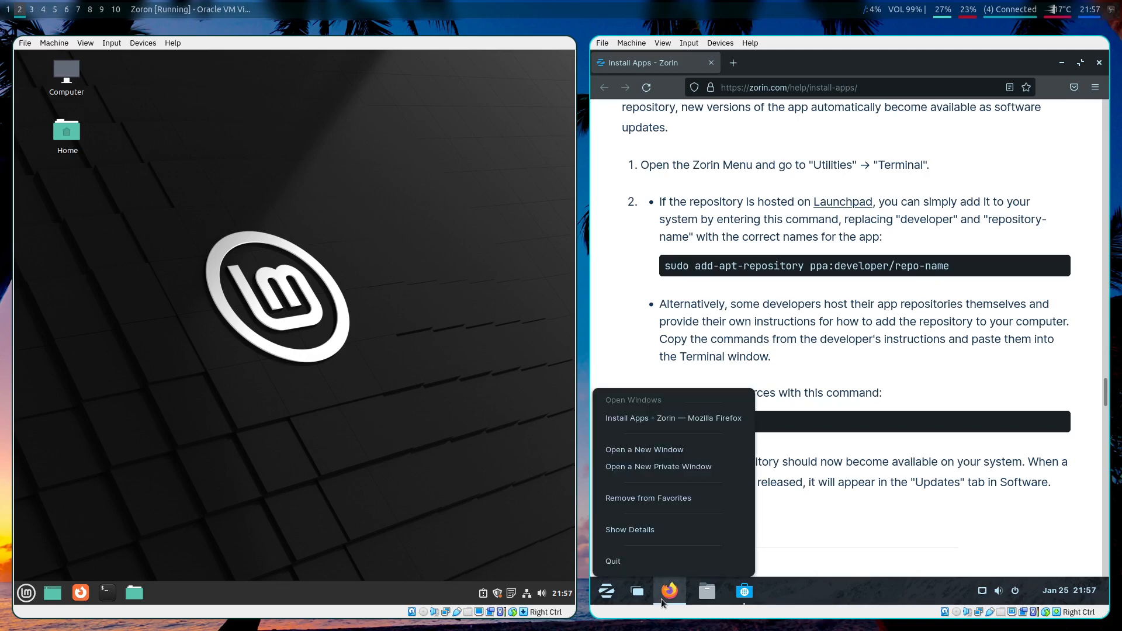
{"action": "left_click", "coordinate": [665, 560]}
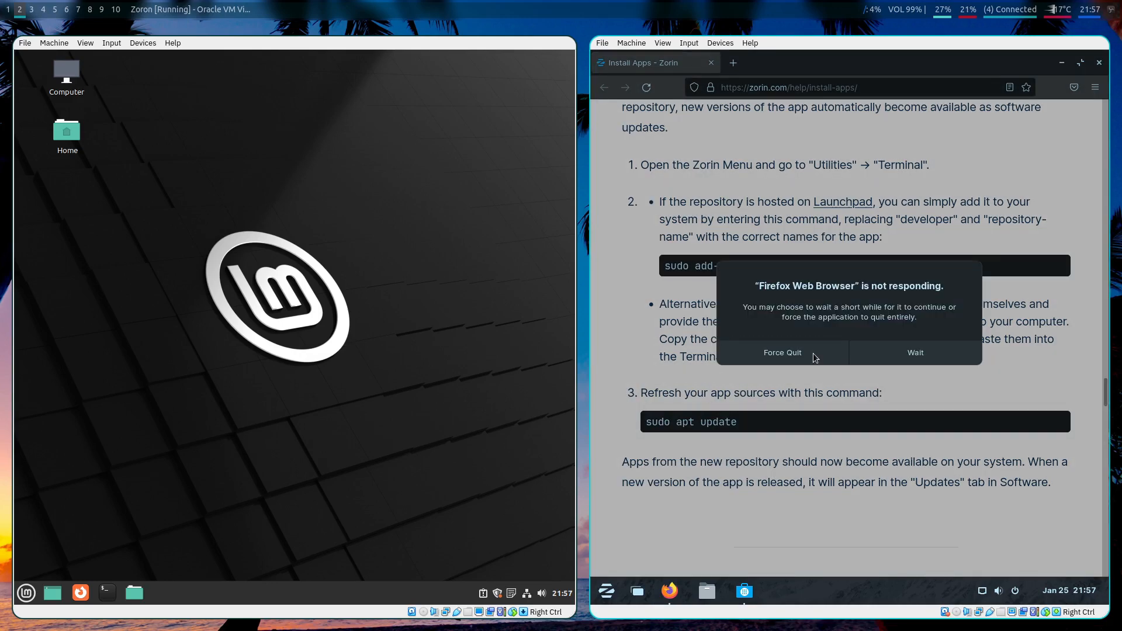
{"action": "left_click", "coordinate": [783, 353]}
{"action": "left_click_drag", "start_coordinate": [829, 214], "coordinate": [1001, 502]}
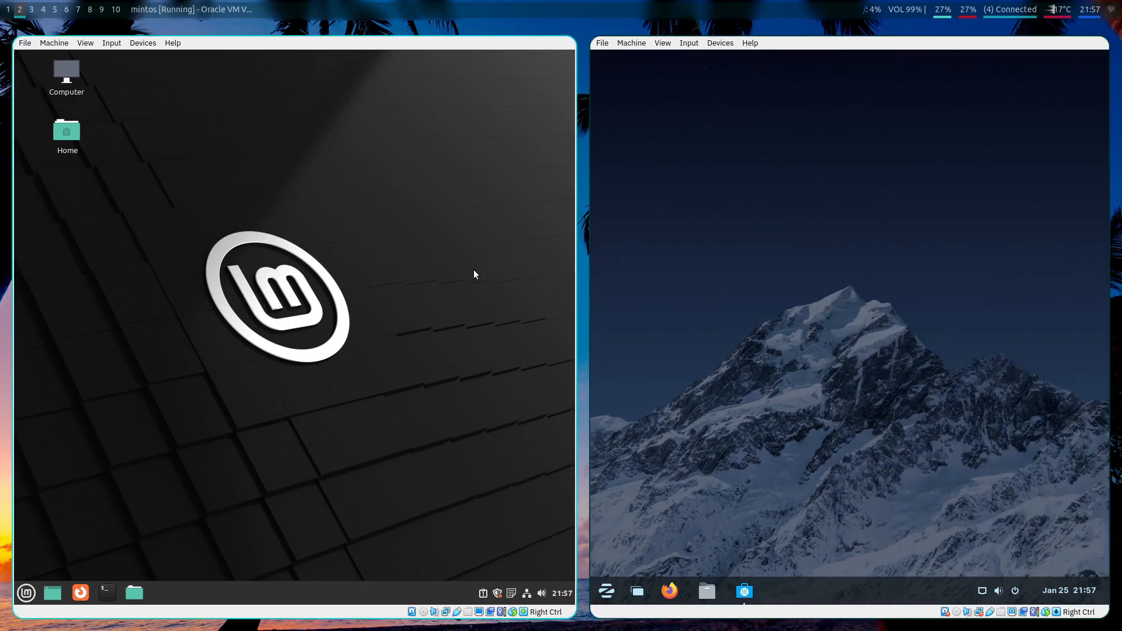
Reopen Audacity's page in Zorin's Software store, look at workspace 9 and return to workspace 2
{"action": "left_click", "coordinate": [755, 598]}
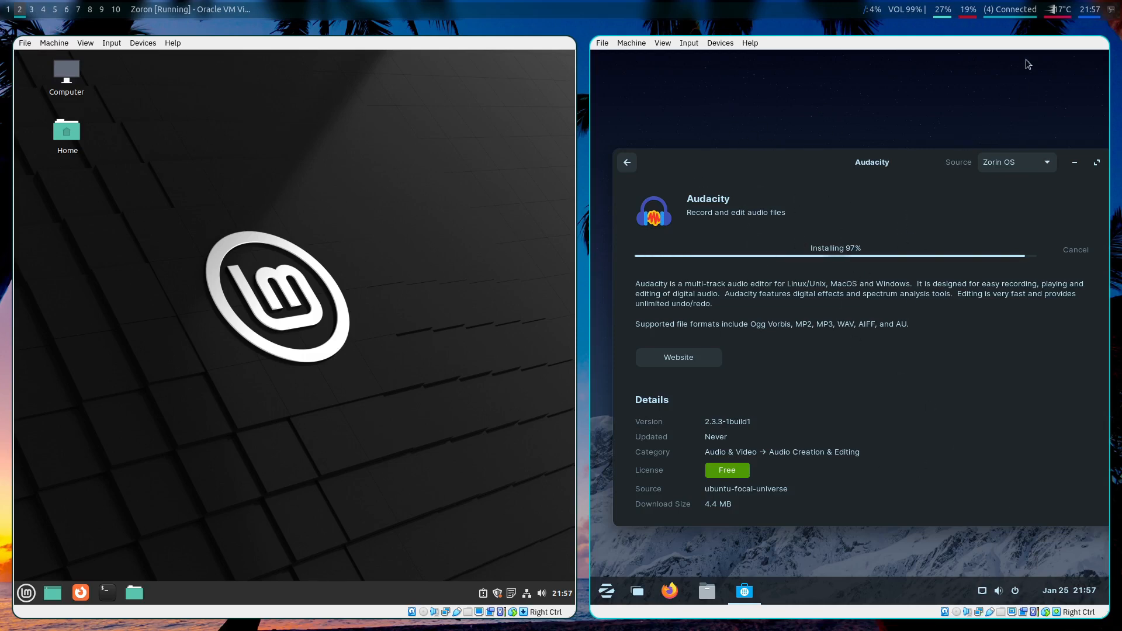
{"action": "left_click", "coordinate": [101, 10]}
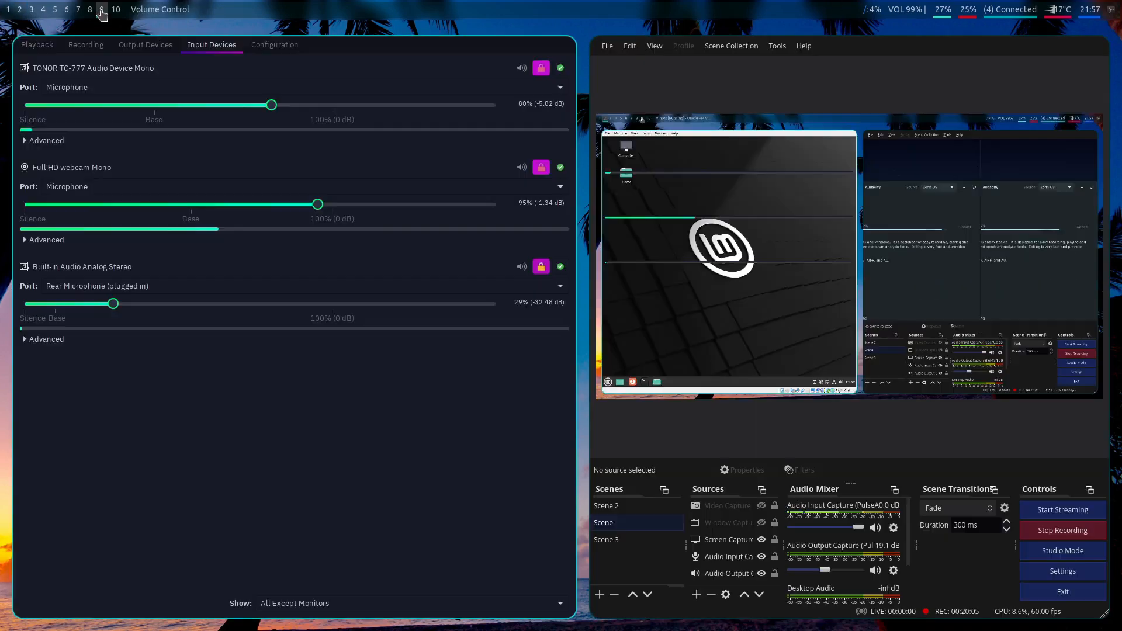
{"action": "key", "text": "super+2"}
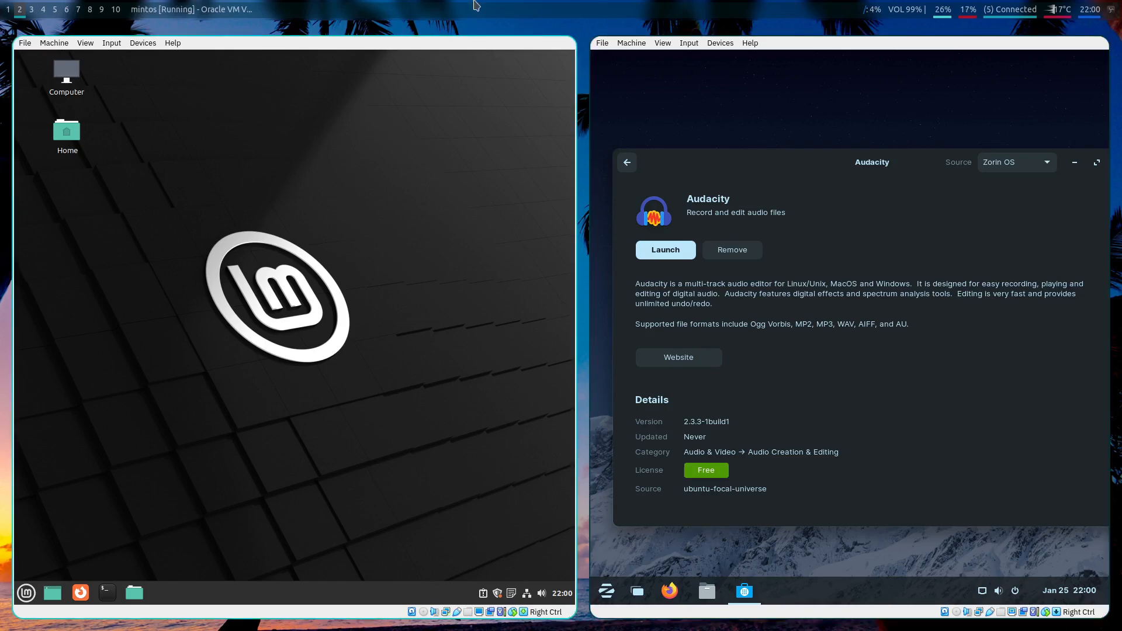
Close Zorin's Software store window and open the Zorin application menu
{"action": "double_click", "coordinate": [935, 164]}
{"action": "left_click", "coordinate": [891, 179]}
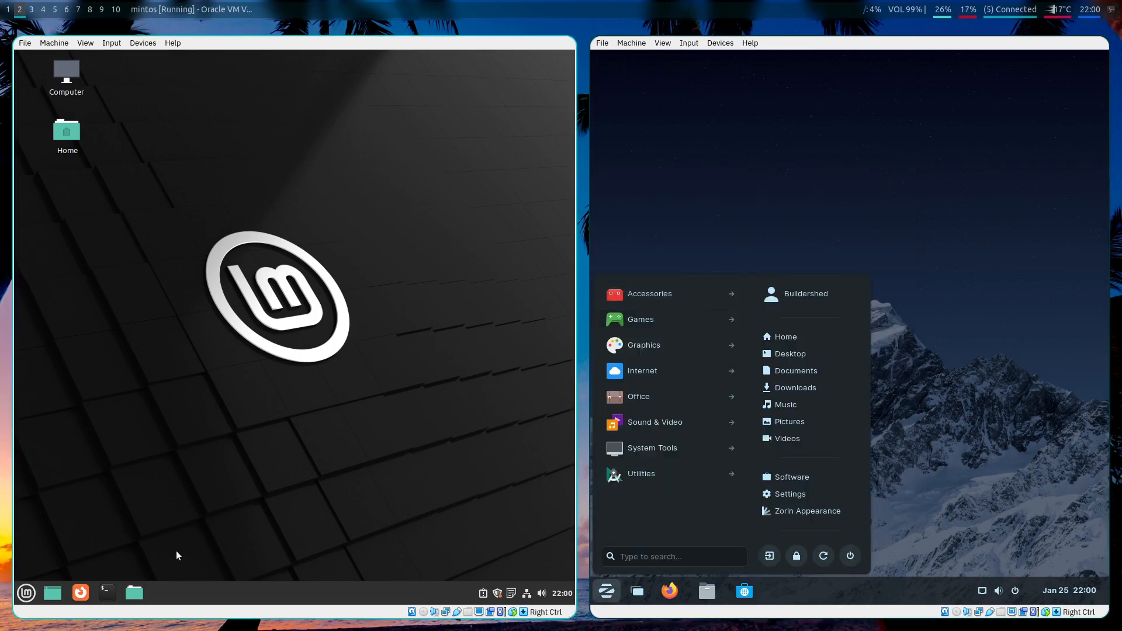
Find Audacity in the Linux Mint and Zorin OS application menus and launch it in both systems
{"action": "left_click", "coordinate": [27, 592]}
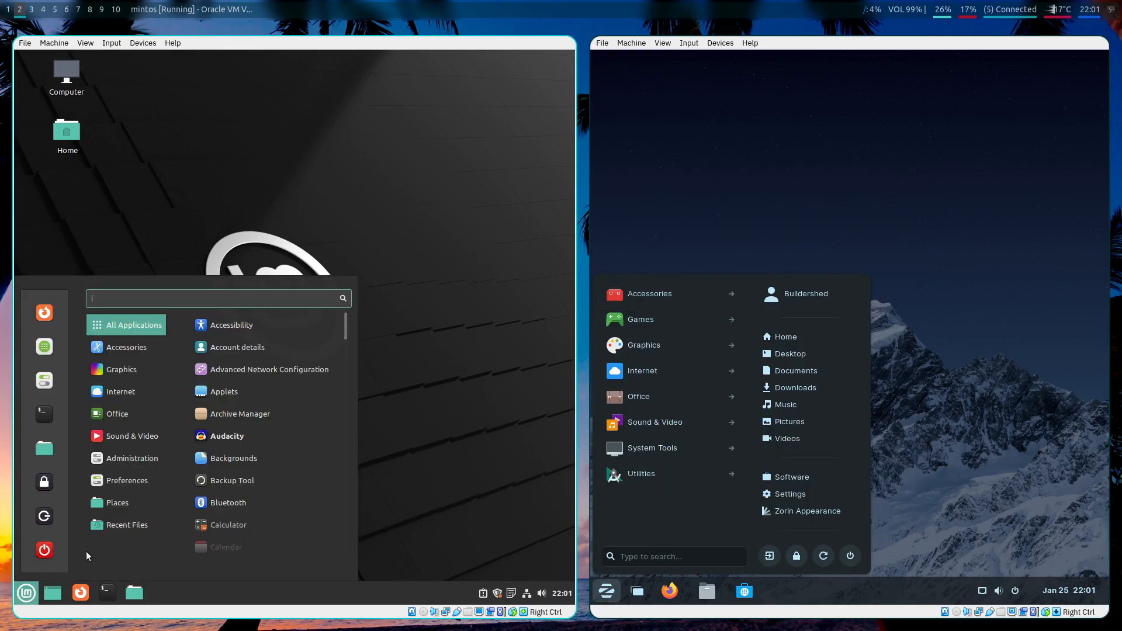
{"action": "type", "text": "au"}
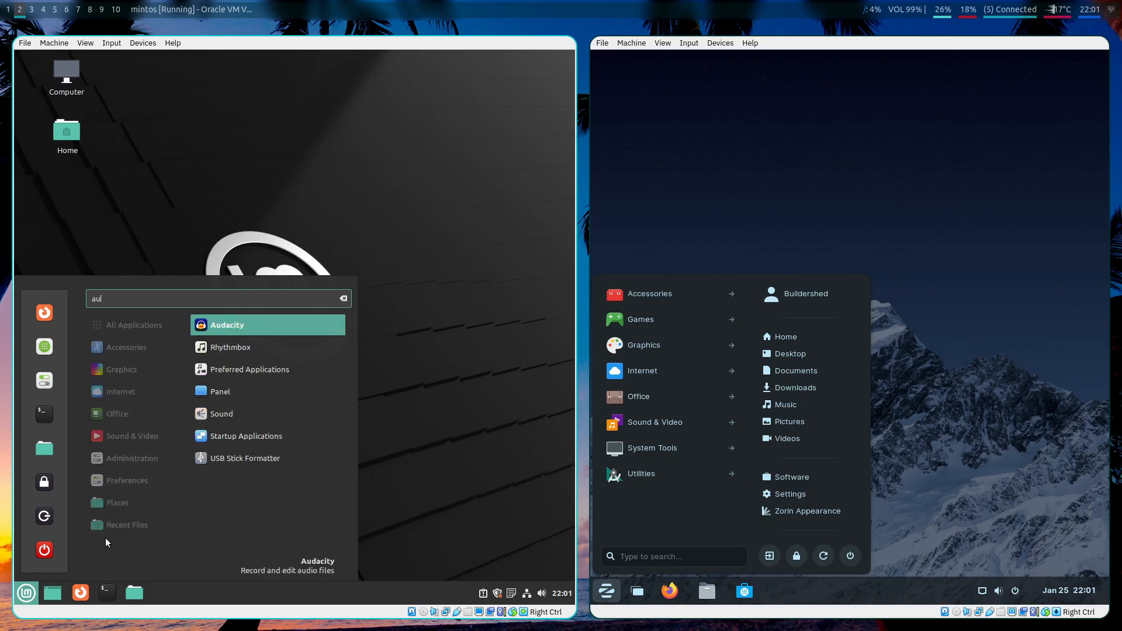
{"action": "left_click", "coordinate": [249, 329]}
{"action": "left_click", "coordinate": [685, 552]}
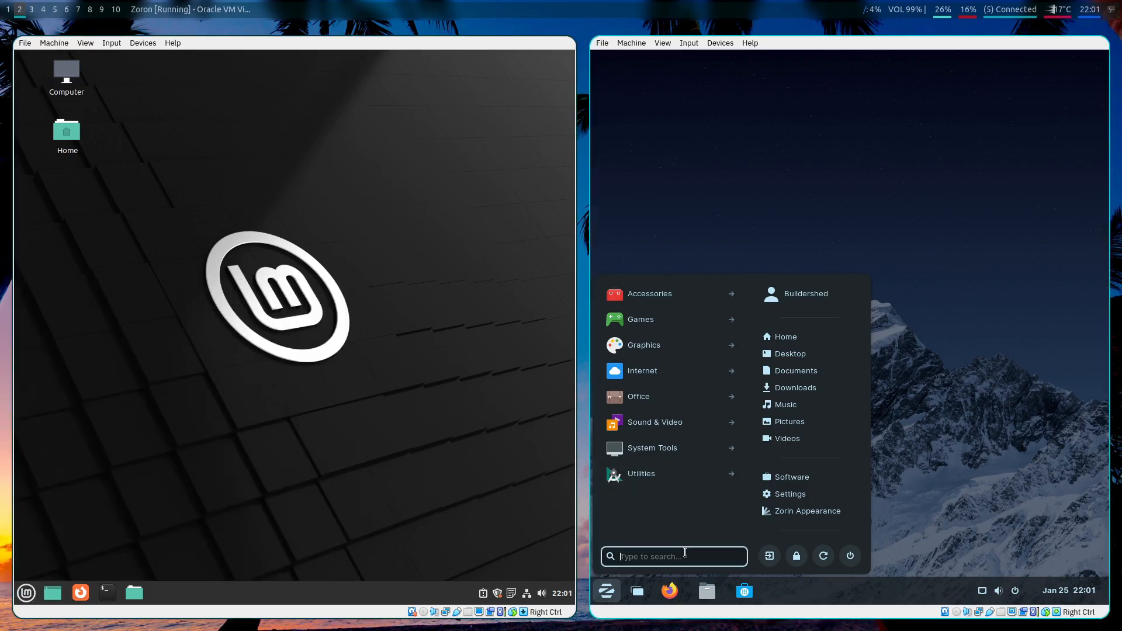
{"action": "type", "text": "a"}
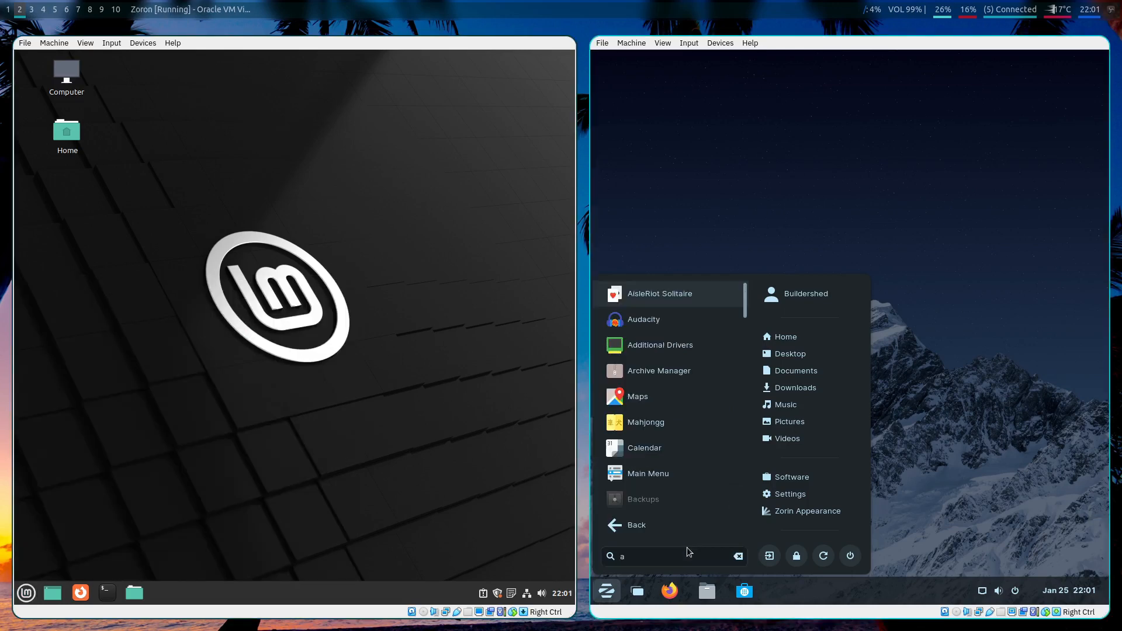
{"action": "left_click", "coordinate": [670, 319]}
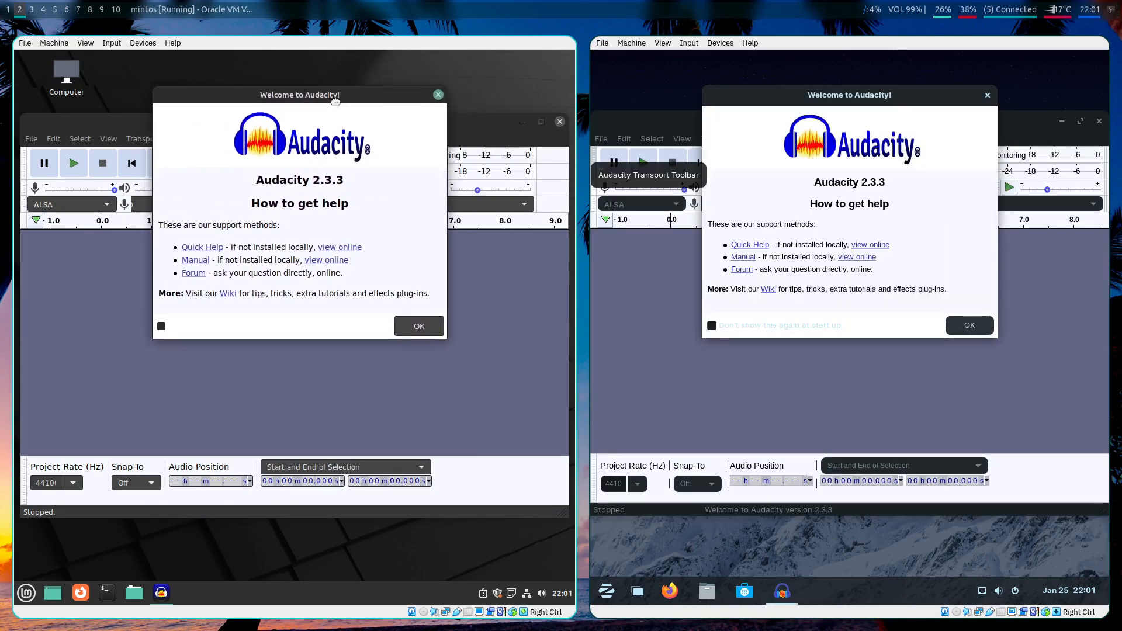
Dismiss Audacity's welcome dialog in both Linux Mint and Zorin OS
{"action": "left_click", "coordinate": [416, 326]}
{"action": "left_click", "coordinate": [983, 333]}
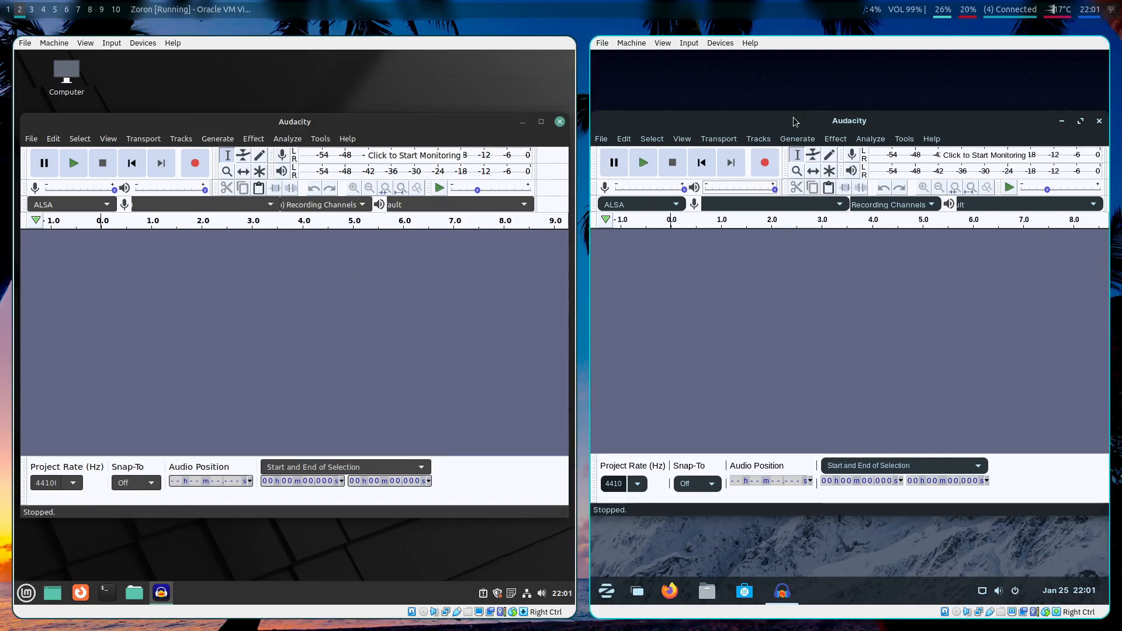
{"action": "left_click_drag", "start_coordinate": [793, 116], "coordinate": [789, 118]}
Open the Zorin Appearance settings in Zorin OS
{"action": "left_click", "coordinate": [606, 591]}
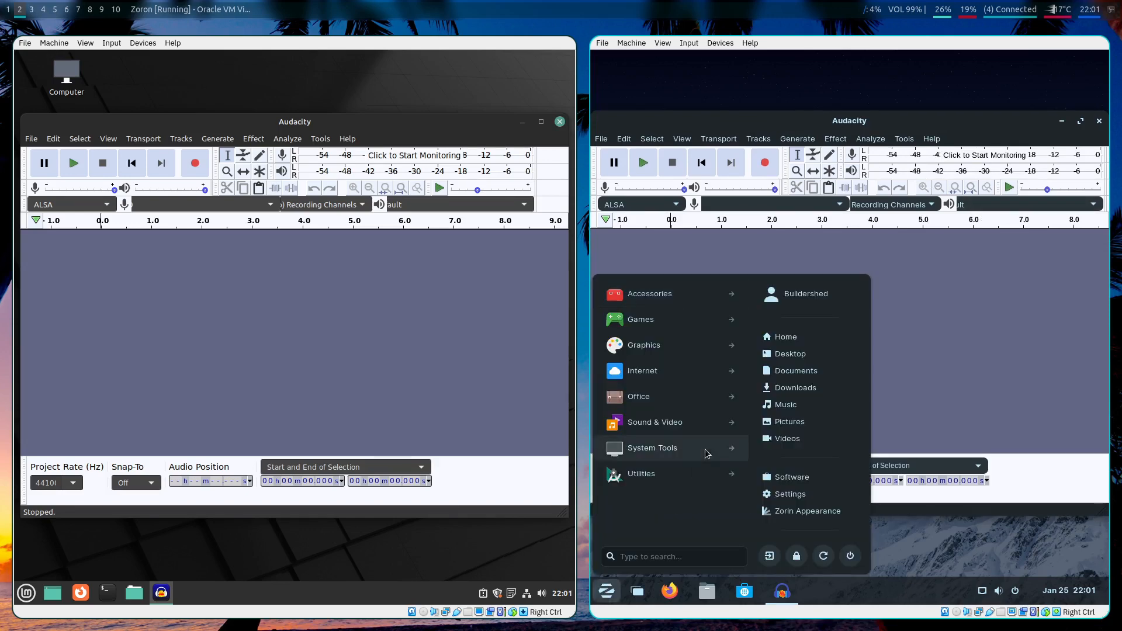
{"action": "left_click", "coordinate": [783, 511]}
Search Linux Mint's application menu for "appear", clear the search and open System Settings instead
{"action": "left_click", "coordinate": [53, 593]}
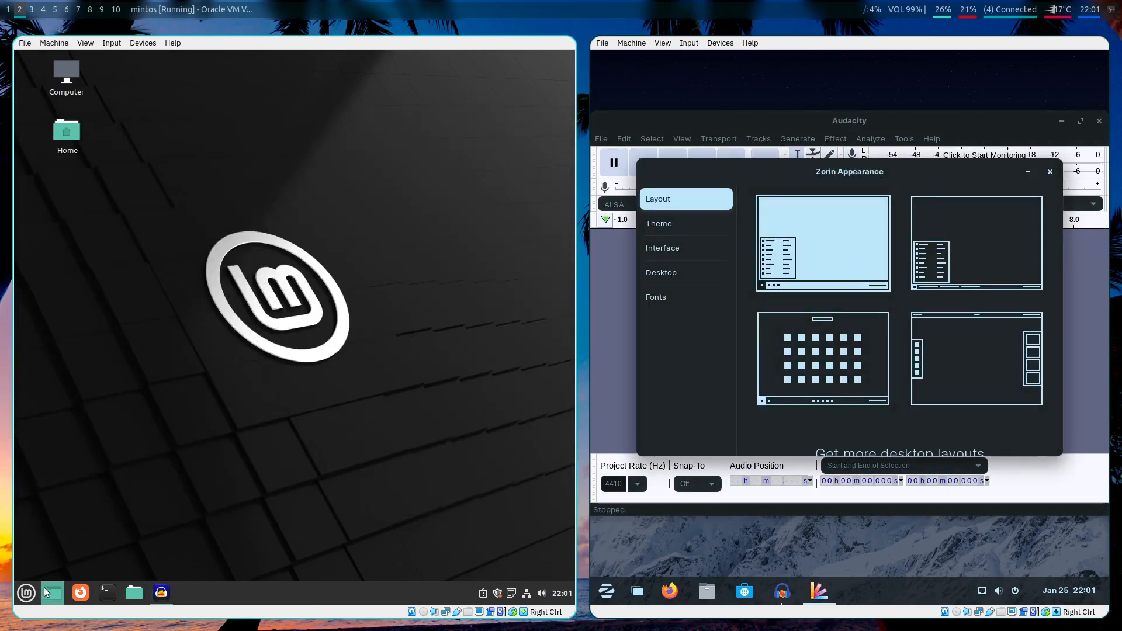
{"action": "left_click", "coordinate": [28, 593]}
{"action": "left_click", "coordinate": [54, 592]}
{"action": "left_click", "coordinate": [54, 592]}
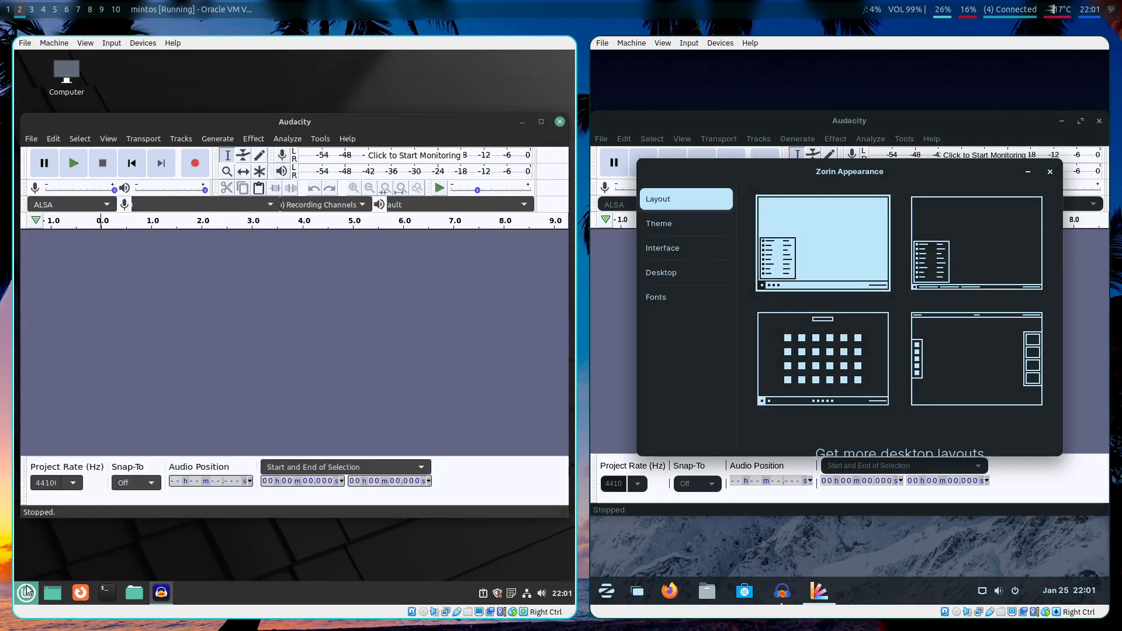
{"action": "left_click", "coordinate": [26, 594]}
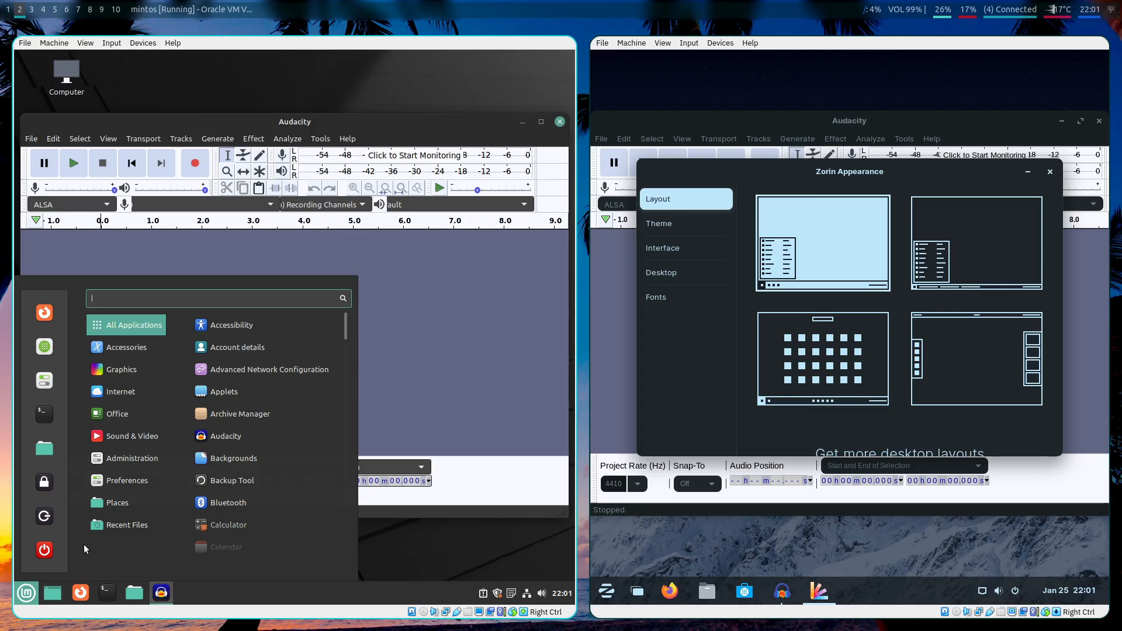
{"action": "type", "text": "appear"}
{"action": "key", "text": "BackSpace"}
{"action": "key", "text": "BackSpace"}
{"action": "key", "text": "BackSpace"}
{"action": "key", "text": "BackSpace"}
{"action": "key", "text": "BackSpace"}
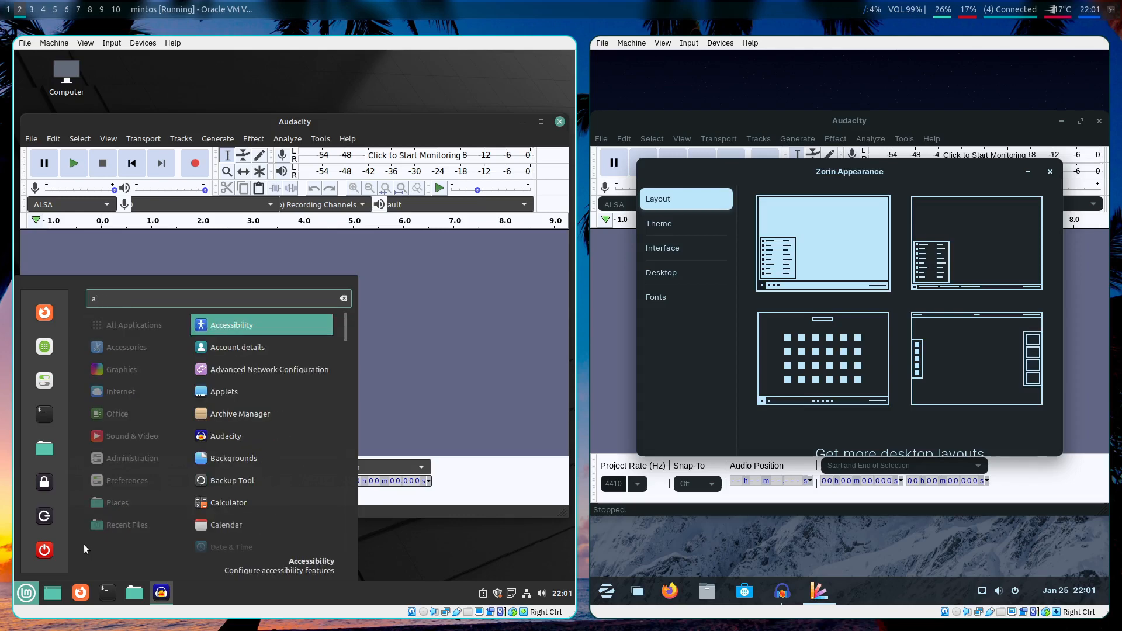
{"action": "key", "text": "BackSpace"}
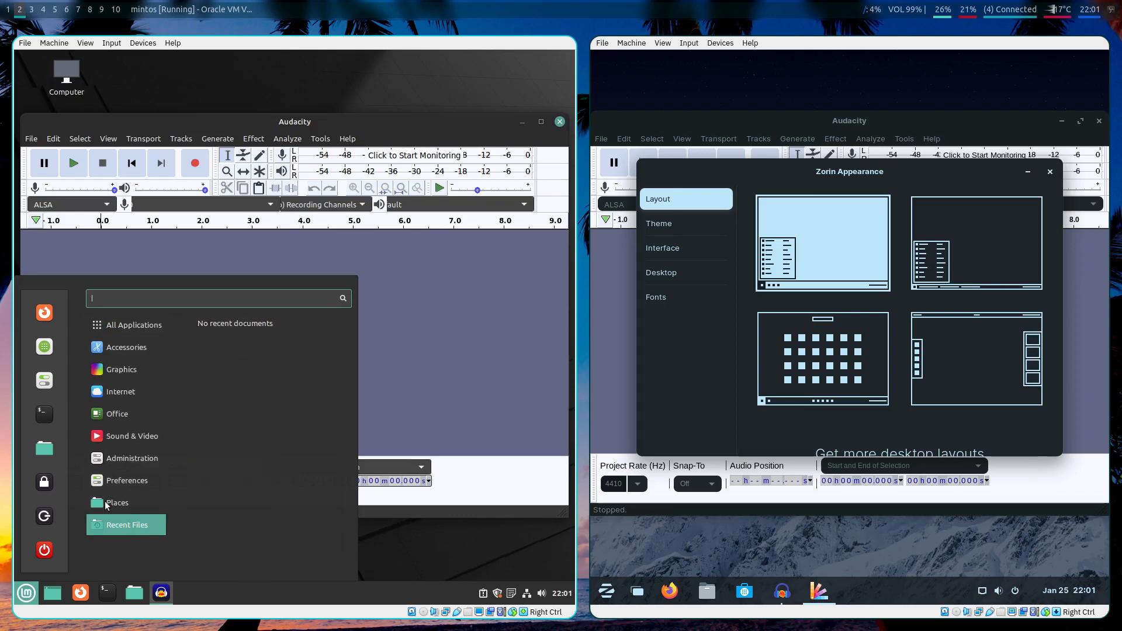
{"action": "left_click", "coordinate": [51, 374]}
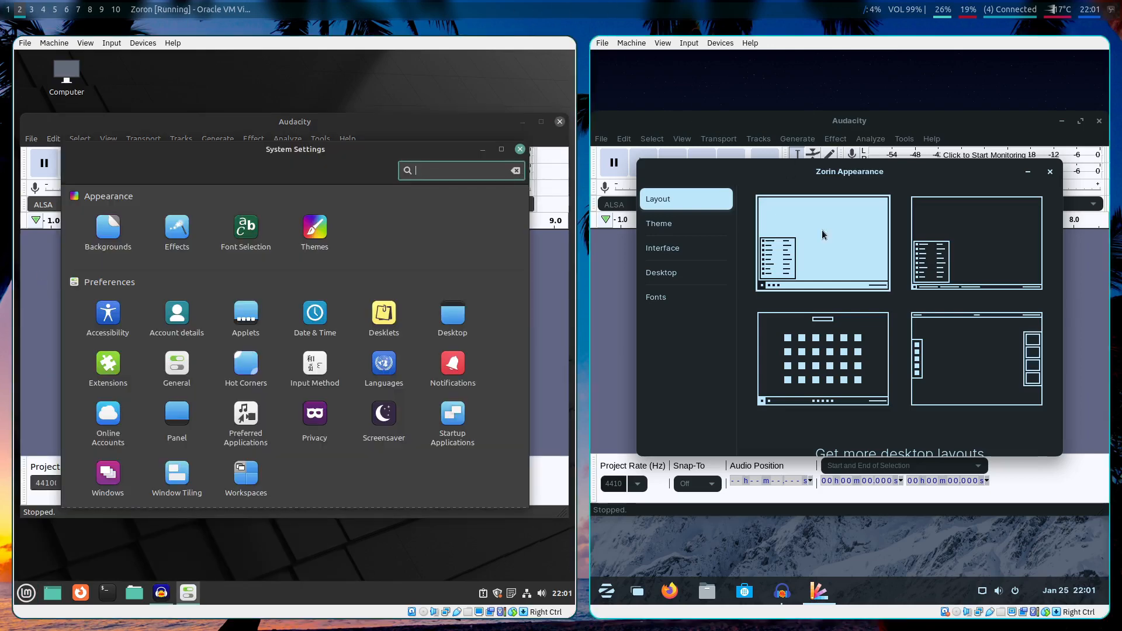
Set Zorin's theme background to the light option and close Zorin Appearance
{"action": "left_click", "coordinate": [676, 232]}
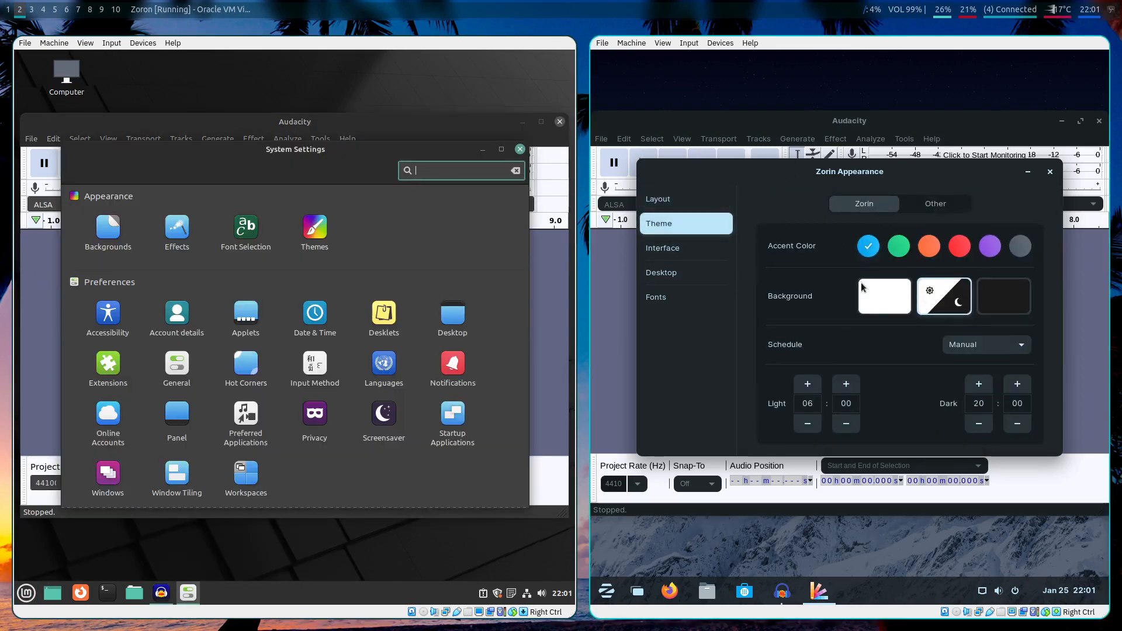
{"action": "left_click", "coordinate": [863, 286]}
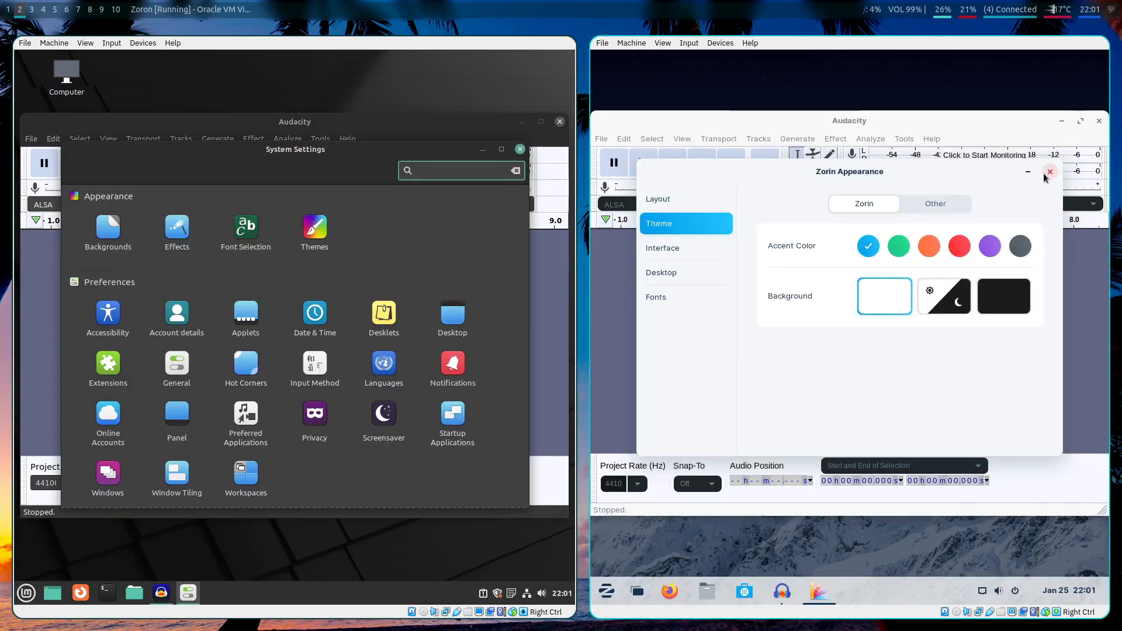
{"action": "left_click", "coordinate": [1050, 172]}
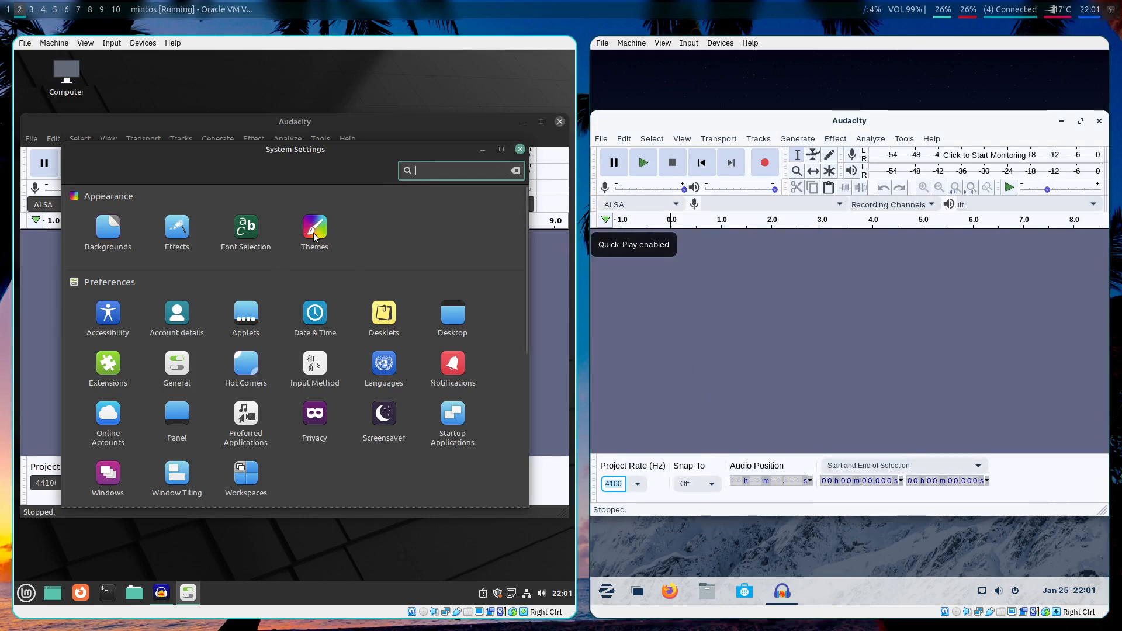
Search Linux Mint's System Settings for "dark mo" and clear the search
{"action": "type", "text": "dark"}
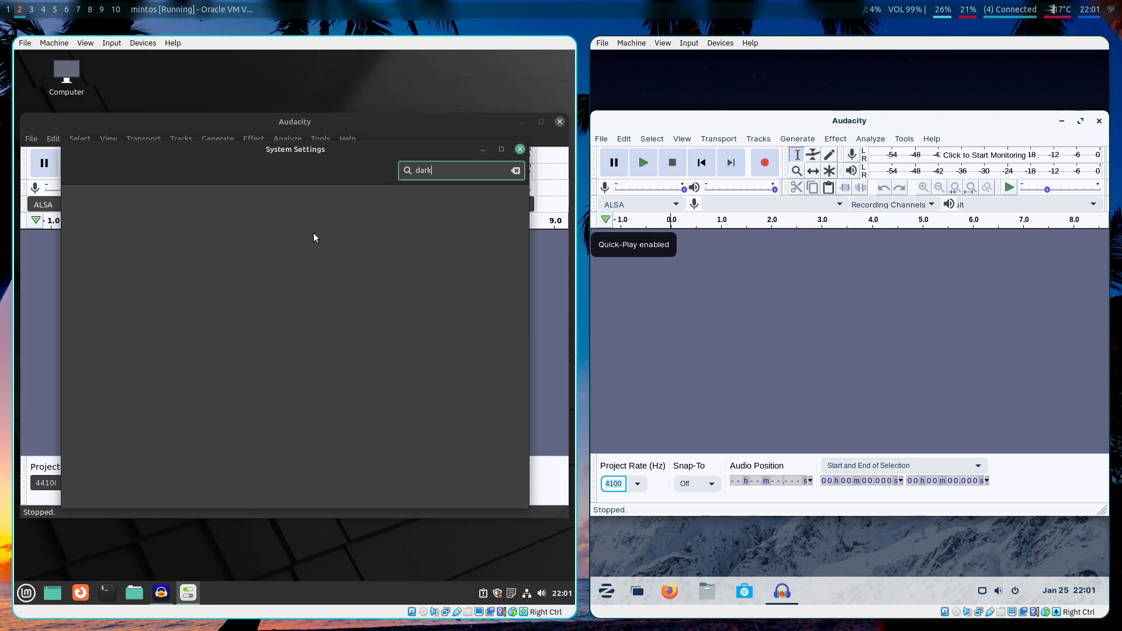
{"action": "type", "text": "mo"}
{"action": "key", "text": "BackSpace"}
{"action": "key", "text": "BackSpace"}
{"action": "key", "text": "BackSpace"}
{"action": "key", "text": "BackSpace"}
{"action": "key", "text": "BackSpace"}
{"action": "key", "text": "BackSpace"}
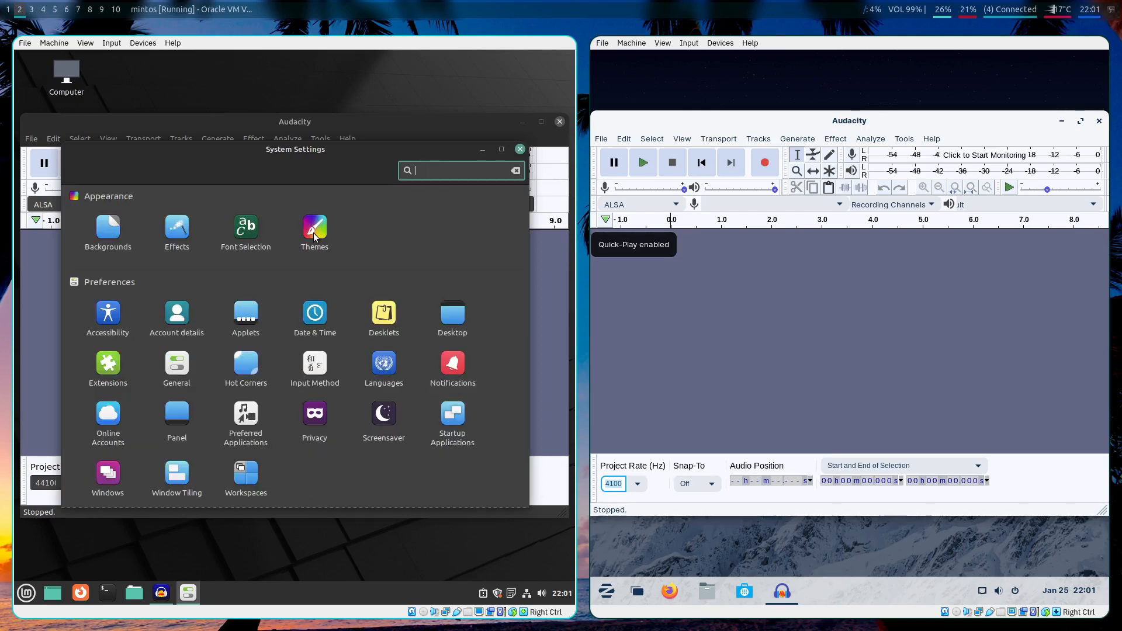
Look through the Themes and Backgrounds pages in Mint's System Settings for a light/dark mode option
{"action": "left_click", "coordinate": [313, 233]}
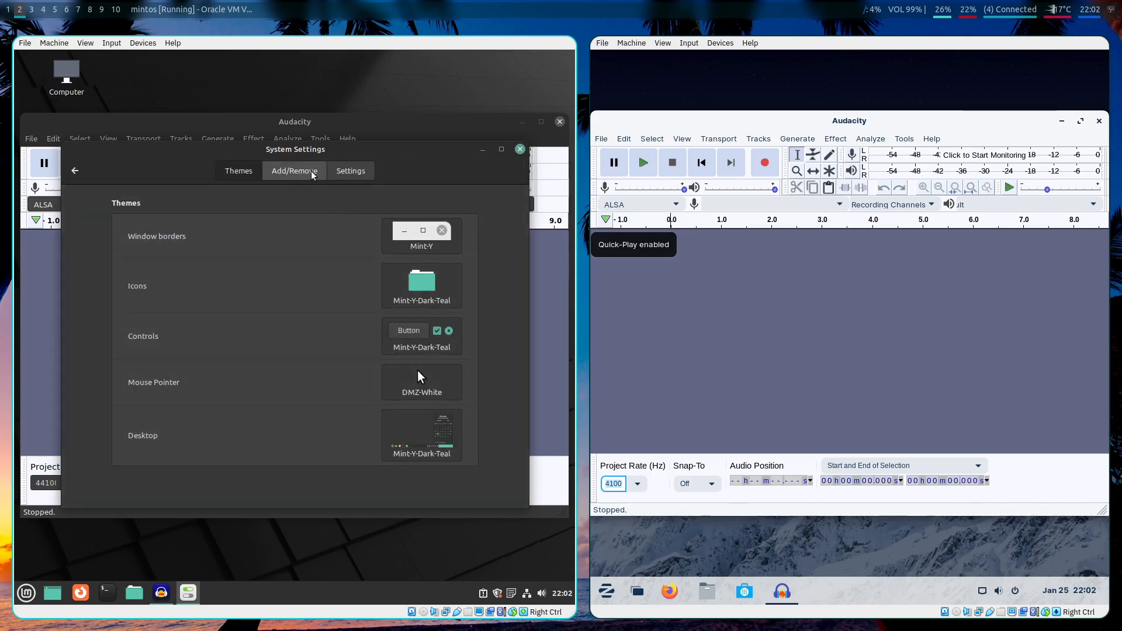
{"action": "left_click", "coordinate": [349, 174]}
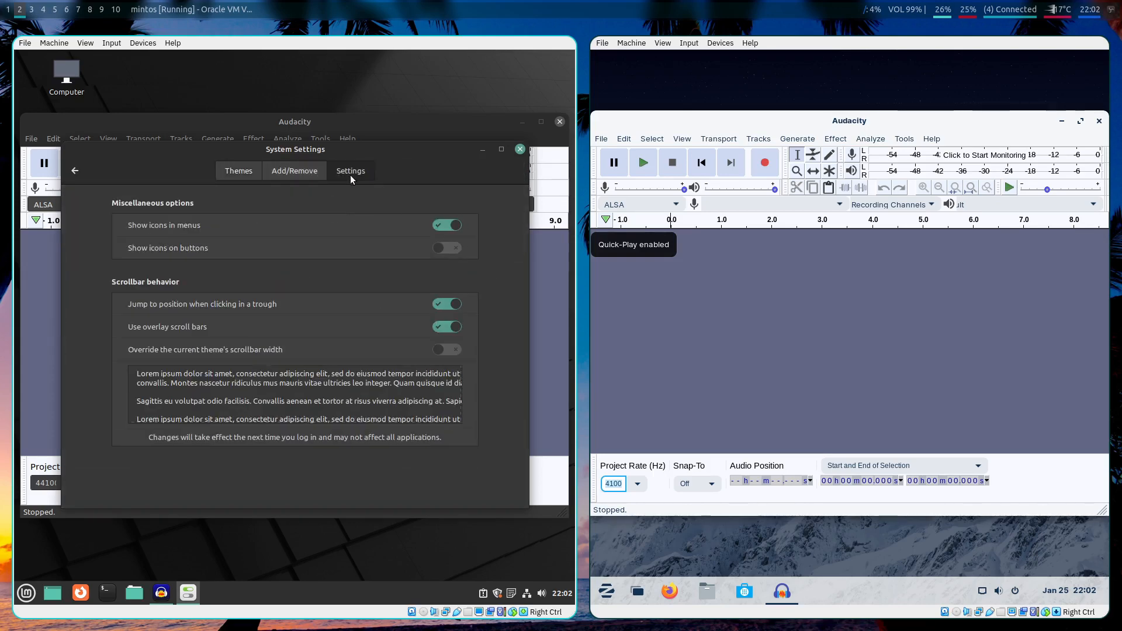
{"action": "left_click", "coordinate": [75, 171]}
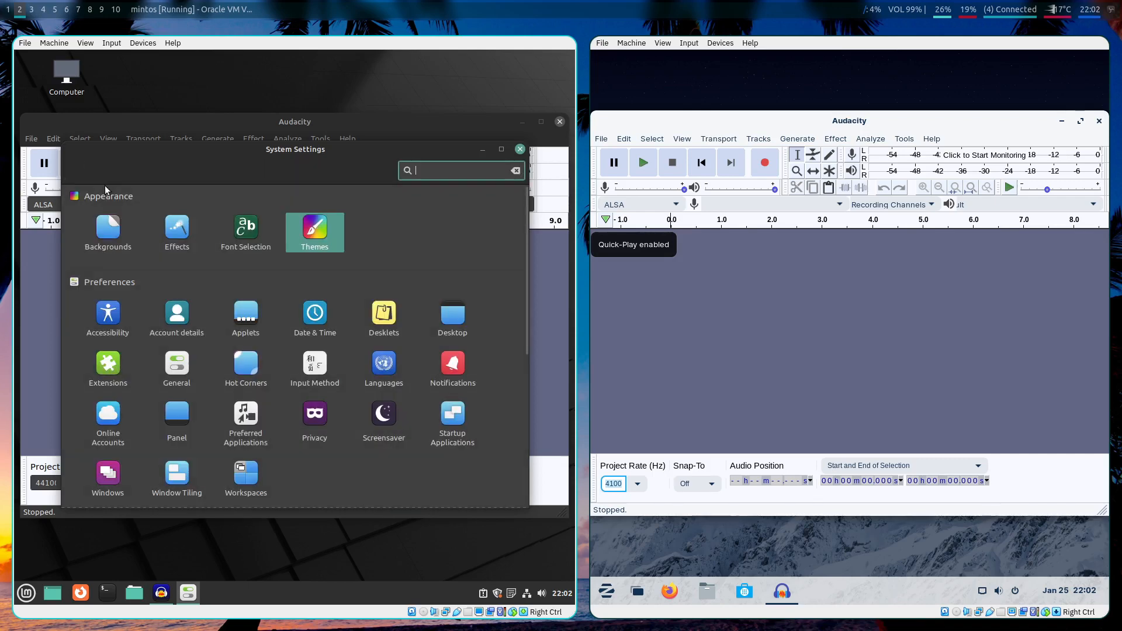
{"action": "left_click", "coordinate": [108, 228]}
{"action": "left_click", "coordinate": [332, 173]}
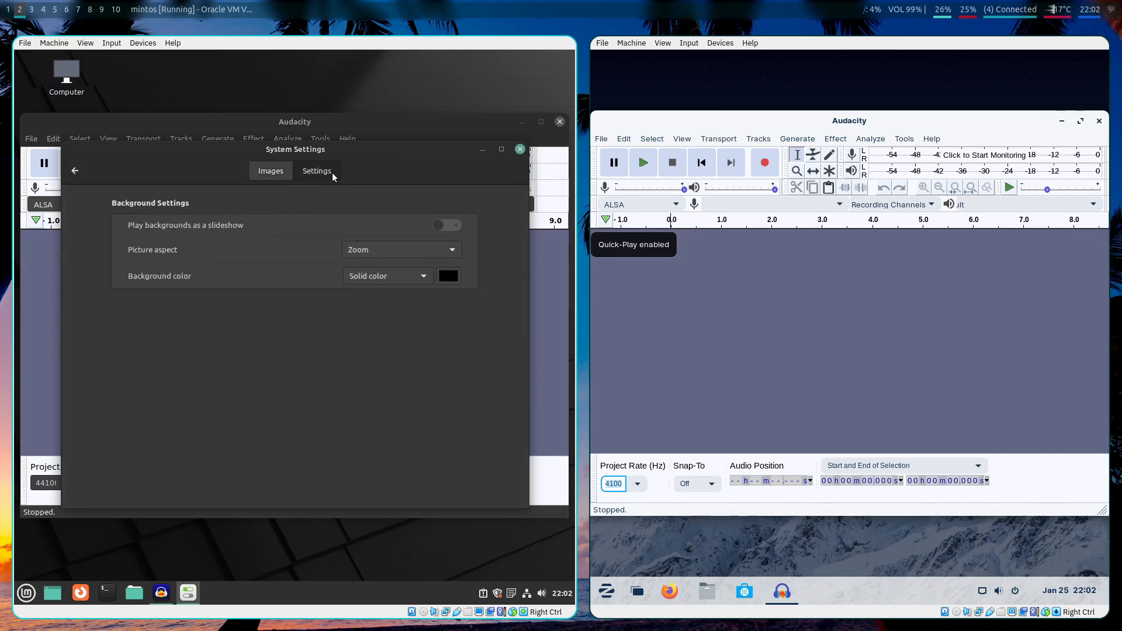
{"action": "left_click", "coordinate": [284, 174]}
{"action": "left_click", "coordinate": [75, 171]}
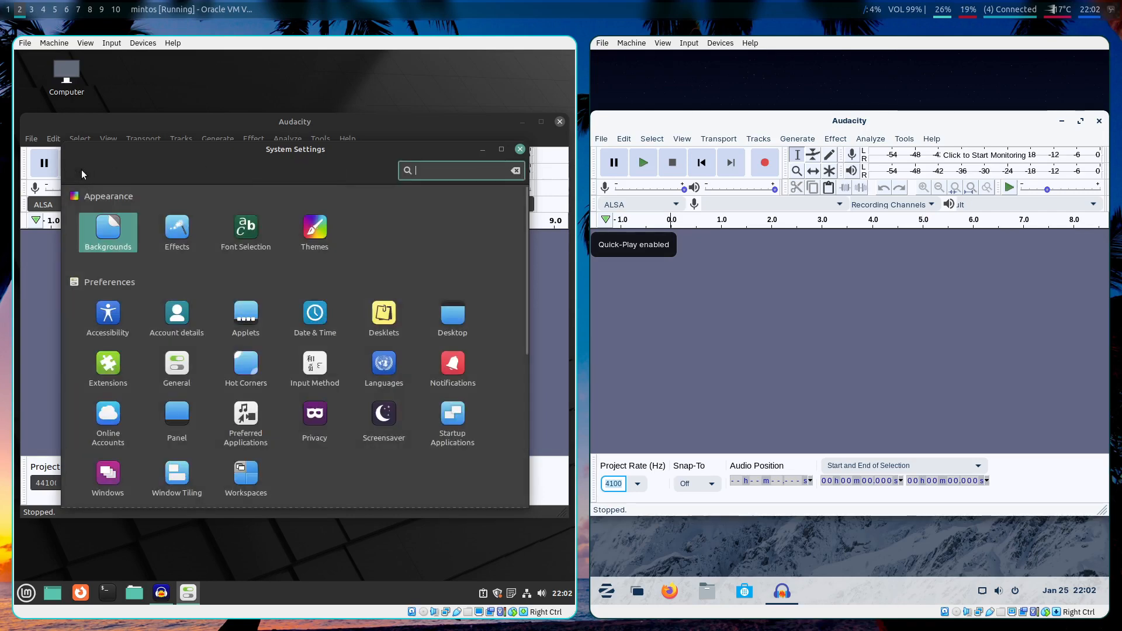
Check the General page in Mint's System Settings, return to the overview and close the window
{"action": "scroll", "coordinate": [333, 360], "scroll_direction": "down", "scroll_amount": 1}
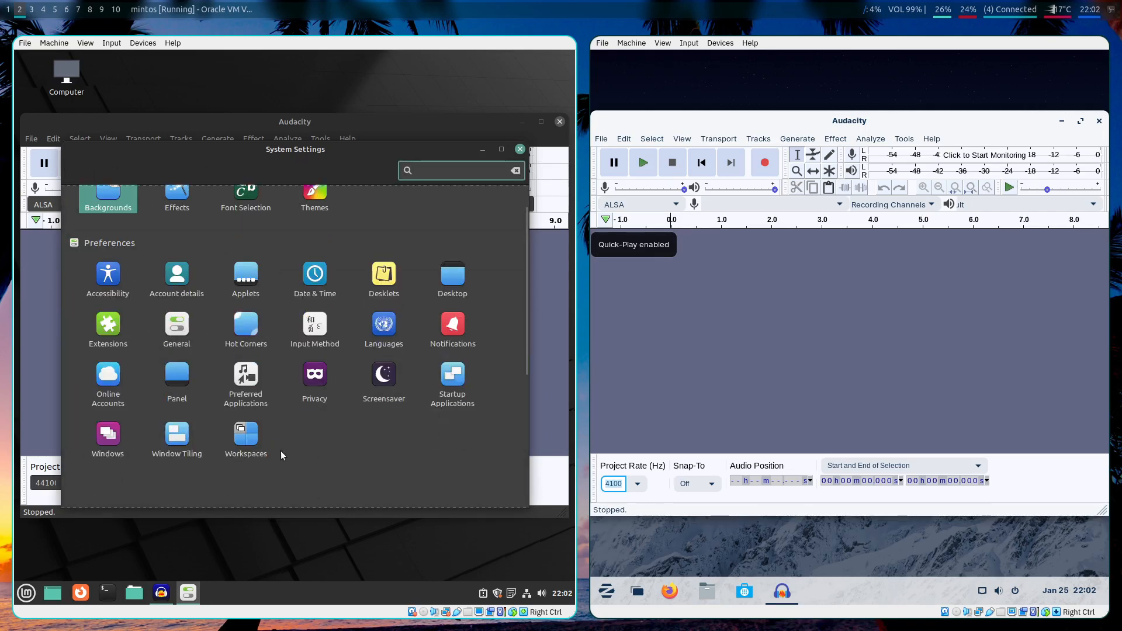
{"action": "left_click", "coordinate": [174, 324]}
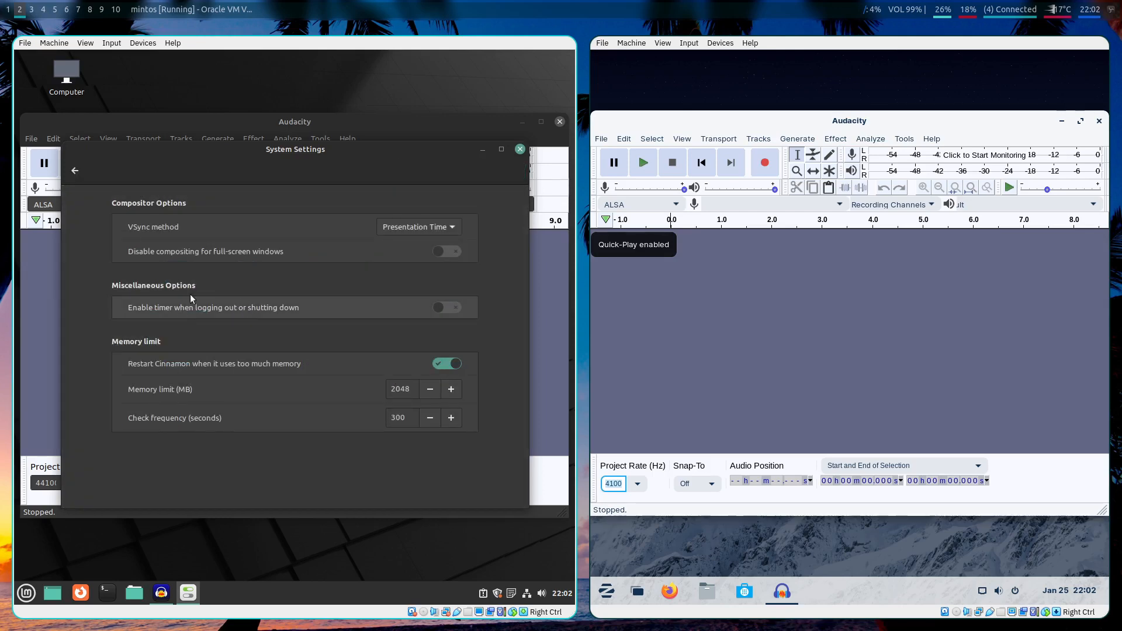
{"action": "left_click", "coordinate": [76, 173]}
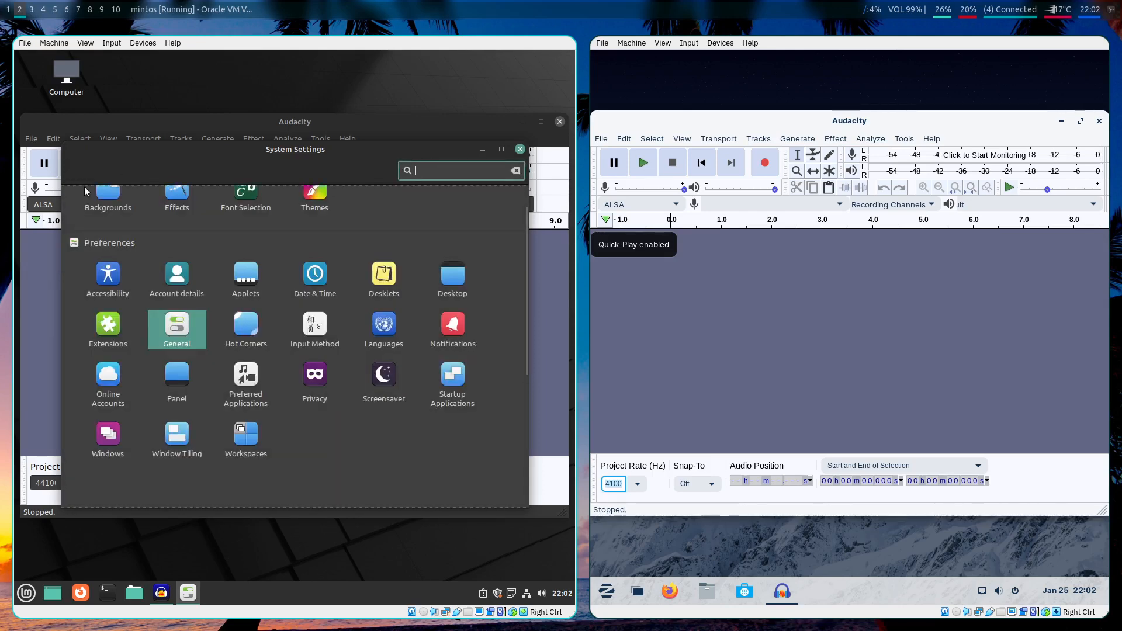
{"action": "left_click", "coordinate": [421, 255]}
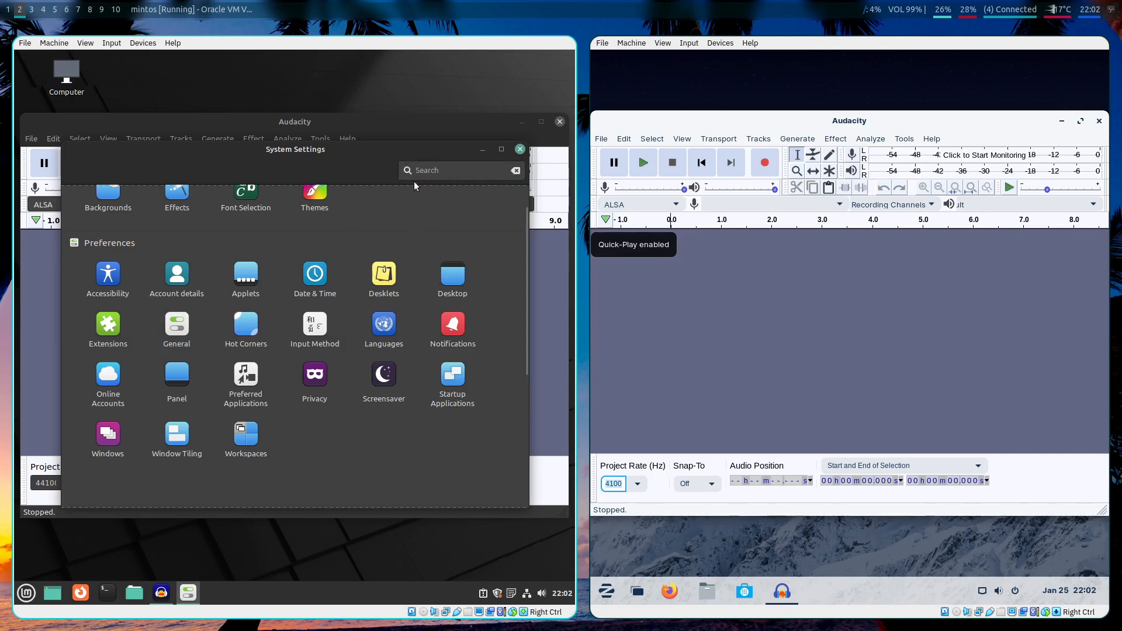
{"action": "scroll", "coordinate": [418, 276], "scroll_direction": "up", "scroll_amount": 1}
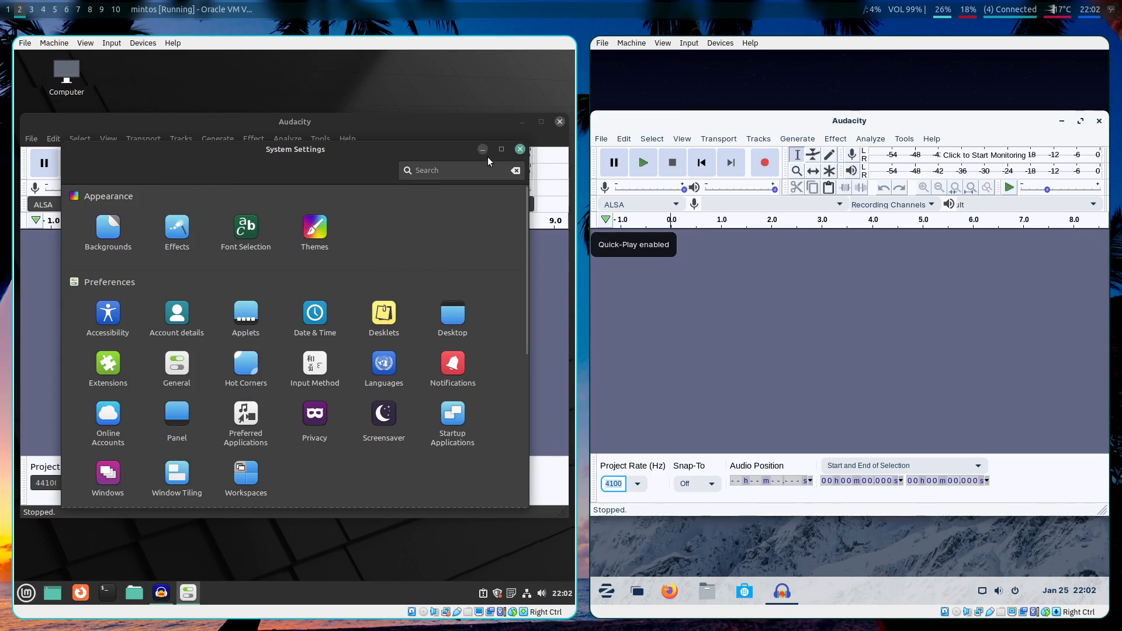
{"action": "left_click", "coordinate": [519, 150]}
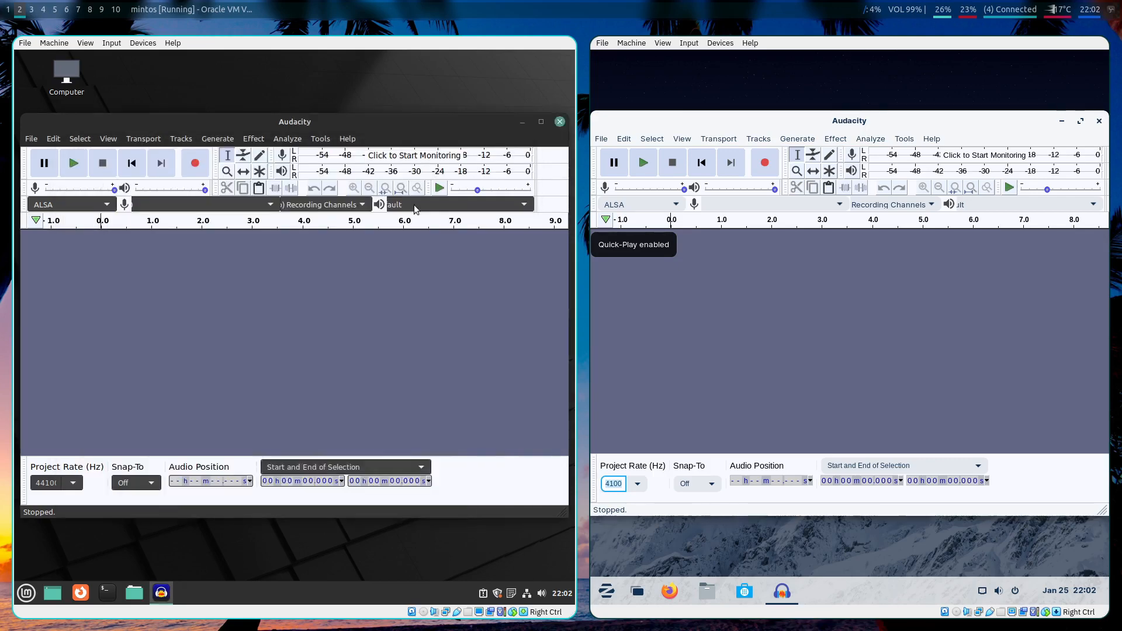
Search Linux Mint's application menu for "welcome" and open the Welcome Screen
{"action": "left_click", "coordinate": [25, 593]}
{"action": "type", "text": "we"}
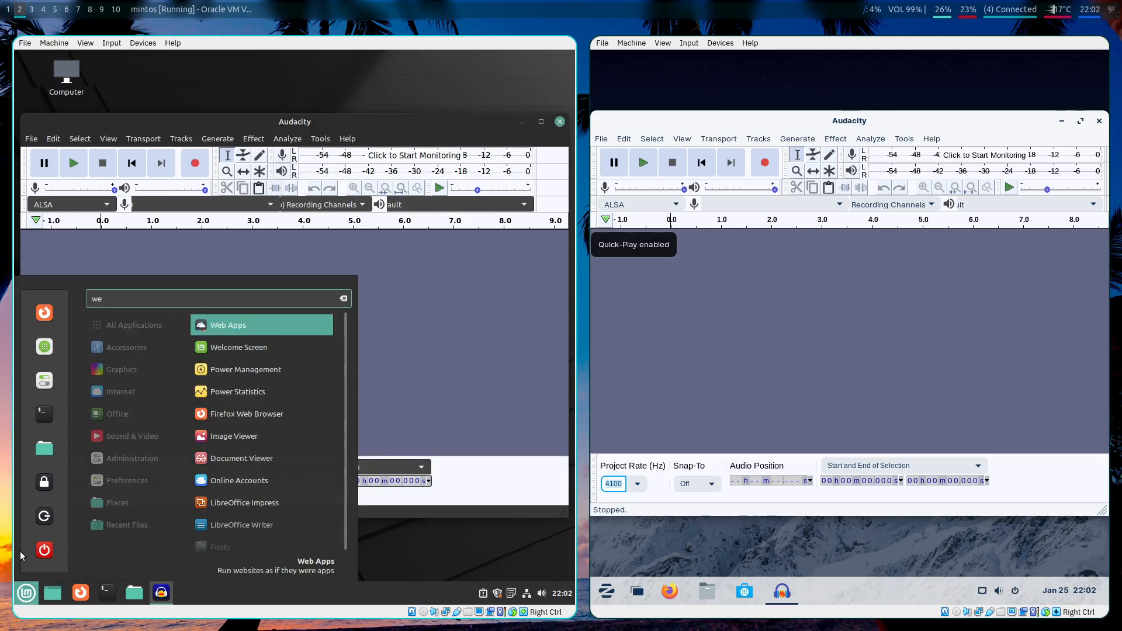
{"action": "type", "text": "lcome"}
{"action": "key", "text": "Return"}
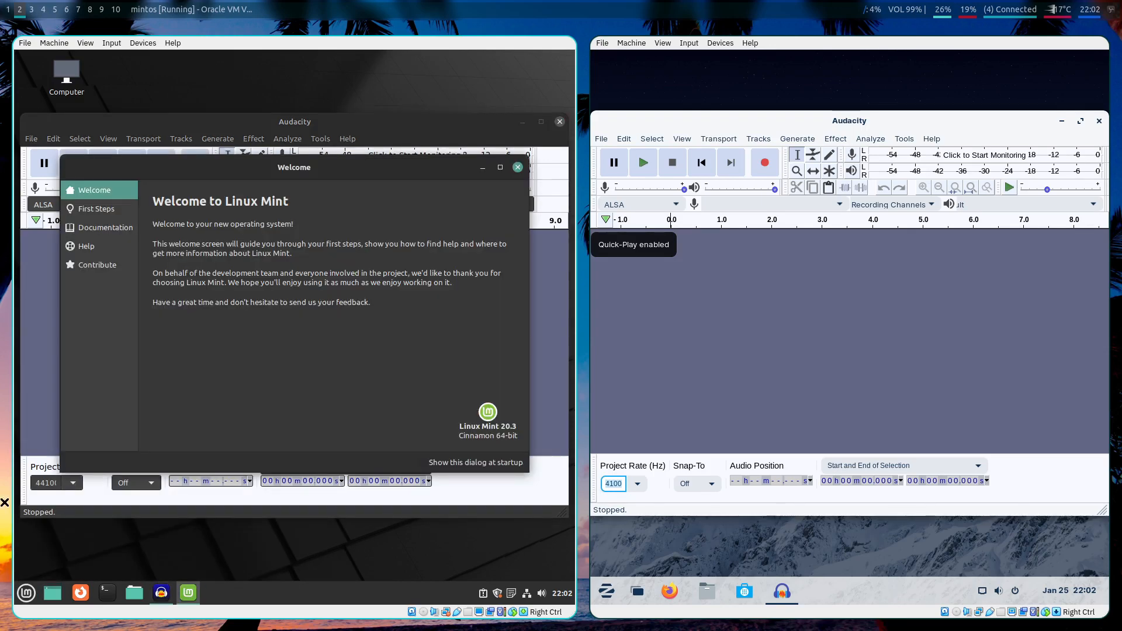
Review the First Steps page of Mint's Welcome Screen, from Desktop Colors to Firewall, and return to its beginning
{"action": "left_click", "coordinate": [114, 209]}
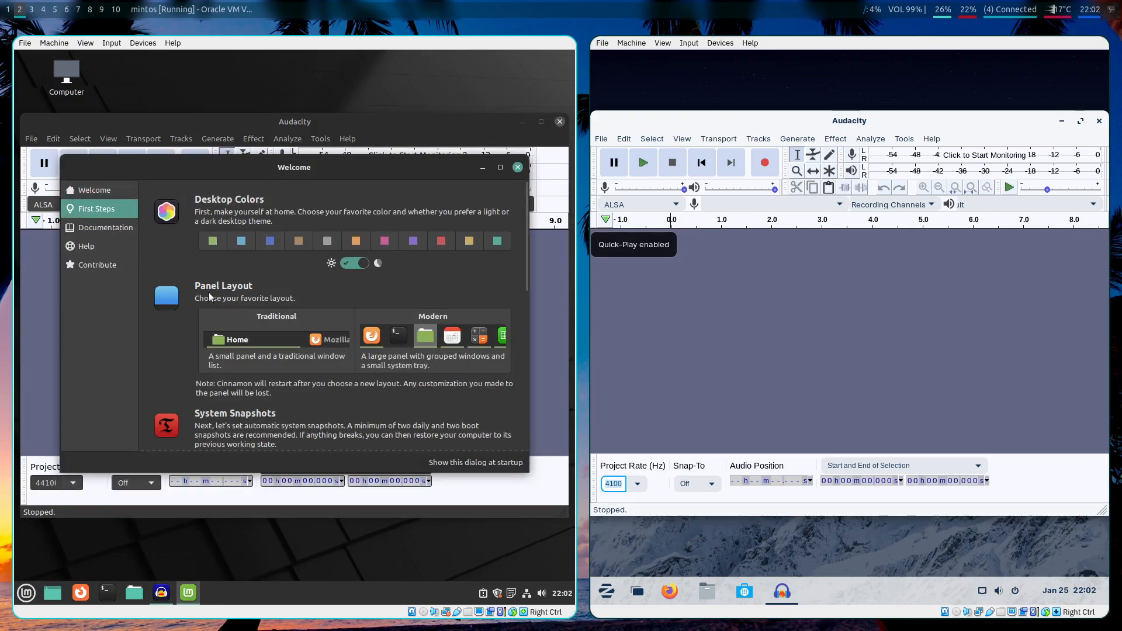
{"action": "scroll", "coordinate": [236, 286], "scroll_direction": "down", "scroll_amount": 2}
{"action": "scroll", "coordinate": [222, 360], "scroll_direction": "down", "scroll_amount": 4}
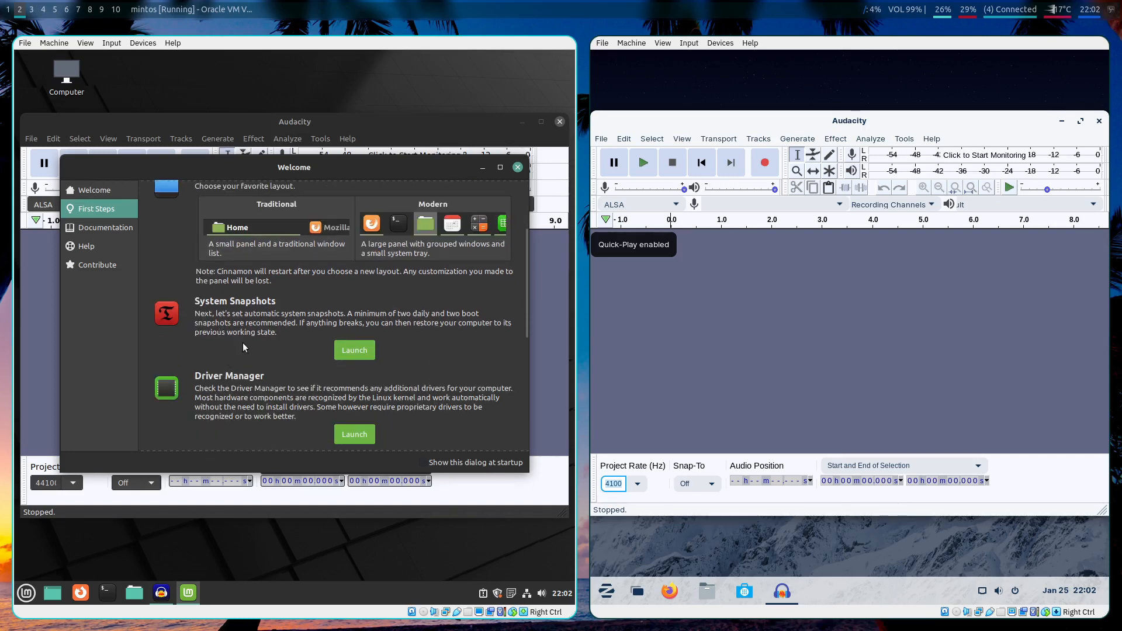
{"action": "scroll", "coordinate": [241, 345], "scroll_direction": "down", "scroll_amount": 5}
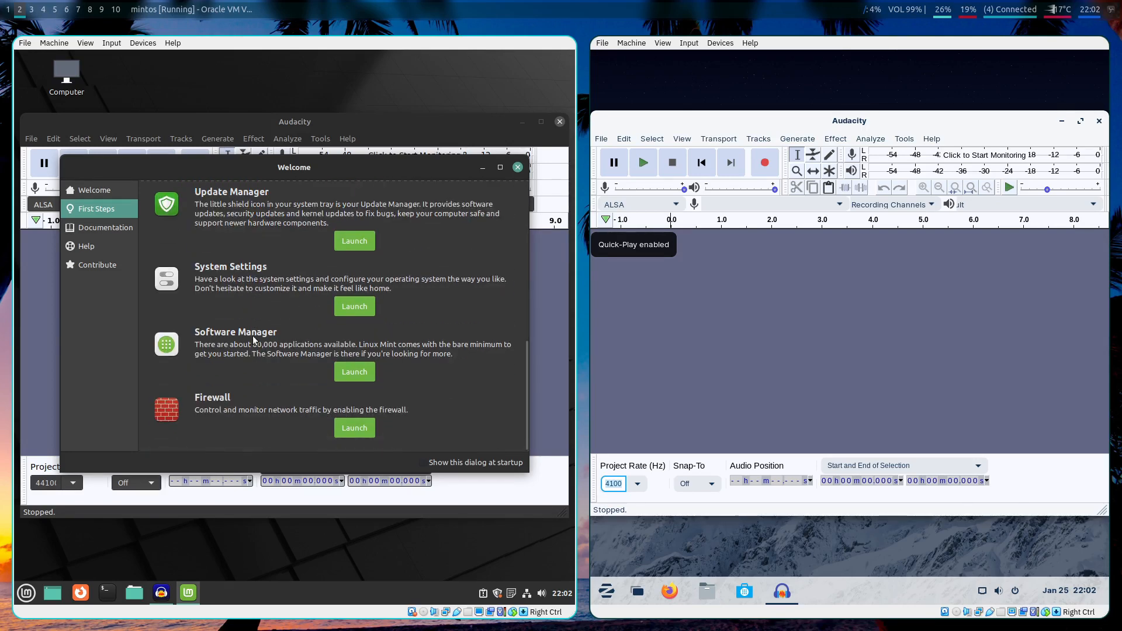
{"action": "scroll", "coordinate": [253, 336], "scroll_direction": "up", "scroll_amount": 10}
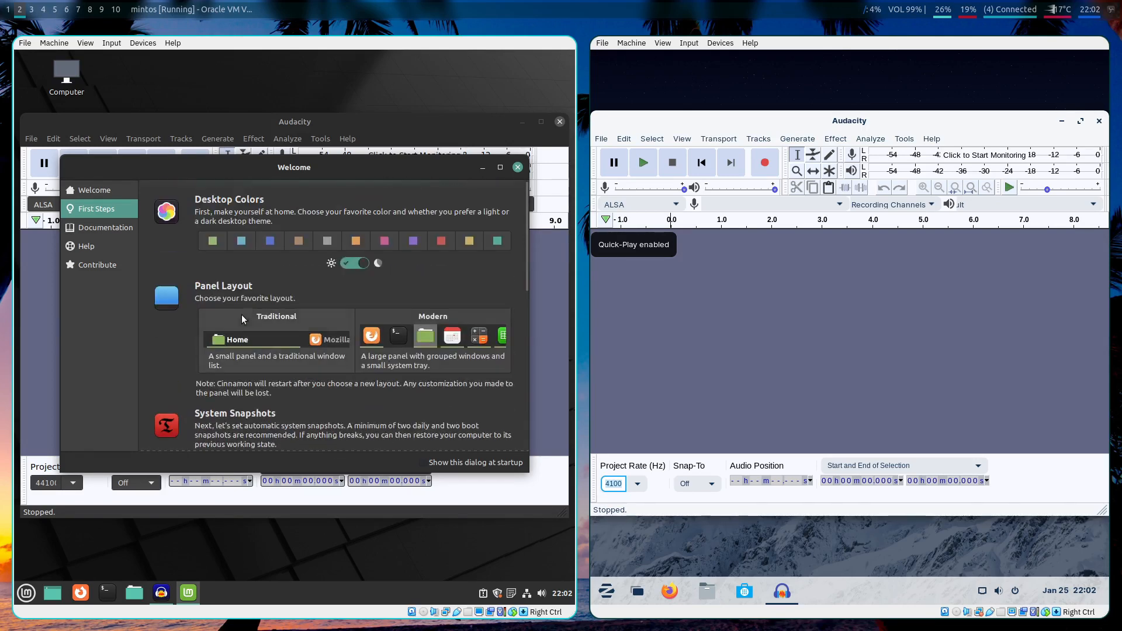
{"action": "left_click", "coordinate": [354, 263]}
{"action": "left_click", "coordinate": [519, 169]}
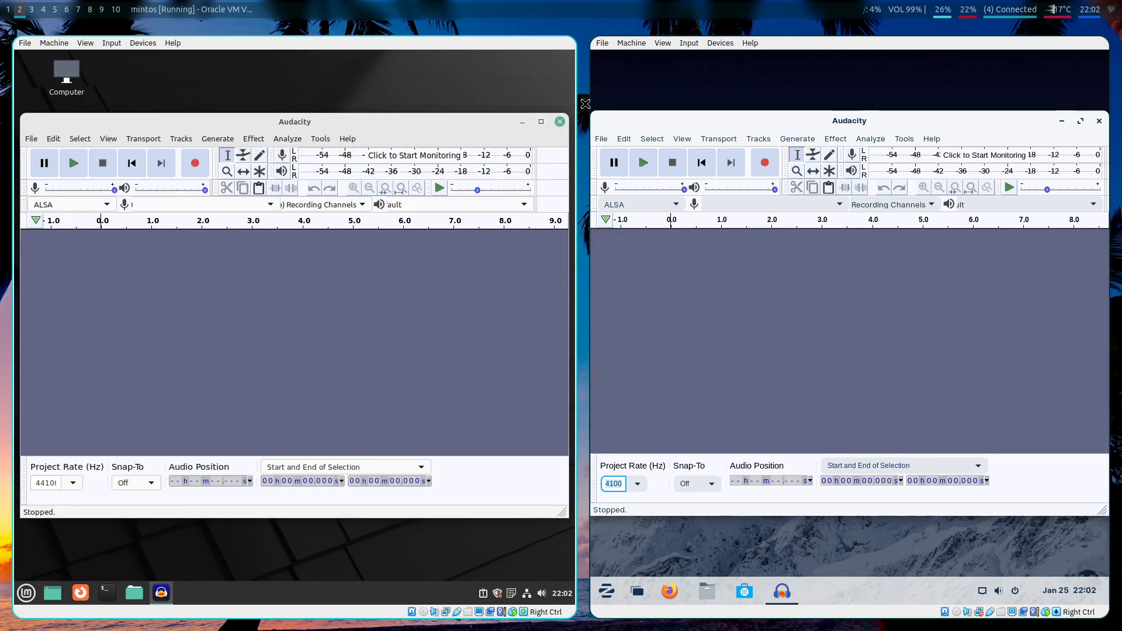
Maximize Audacity in both Mint and Zorin to compare its light appearance, and close it on both desktops
{"action": "left_click", "coordinate": [884, 206]}
{"action": "key", "text": "Escape"}
{"action": "left_click_drag", "start_coordinate": [489, 118], "coordinate": [505, 218]}
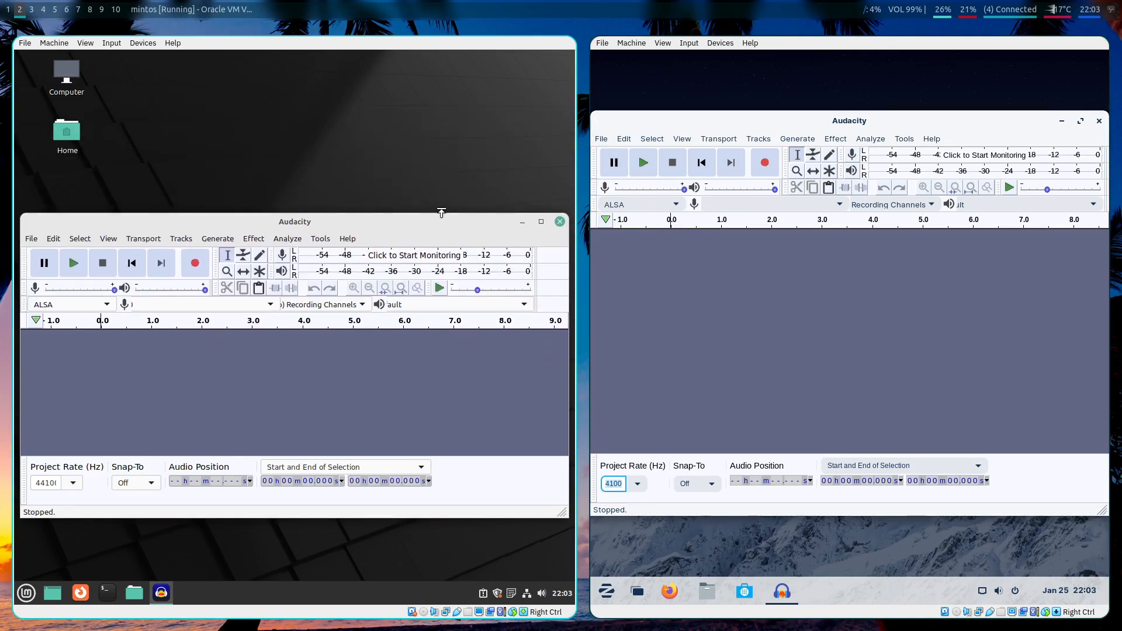
{"action": "left_click", "coordinate": [543, 222]}
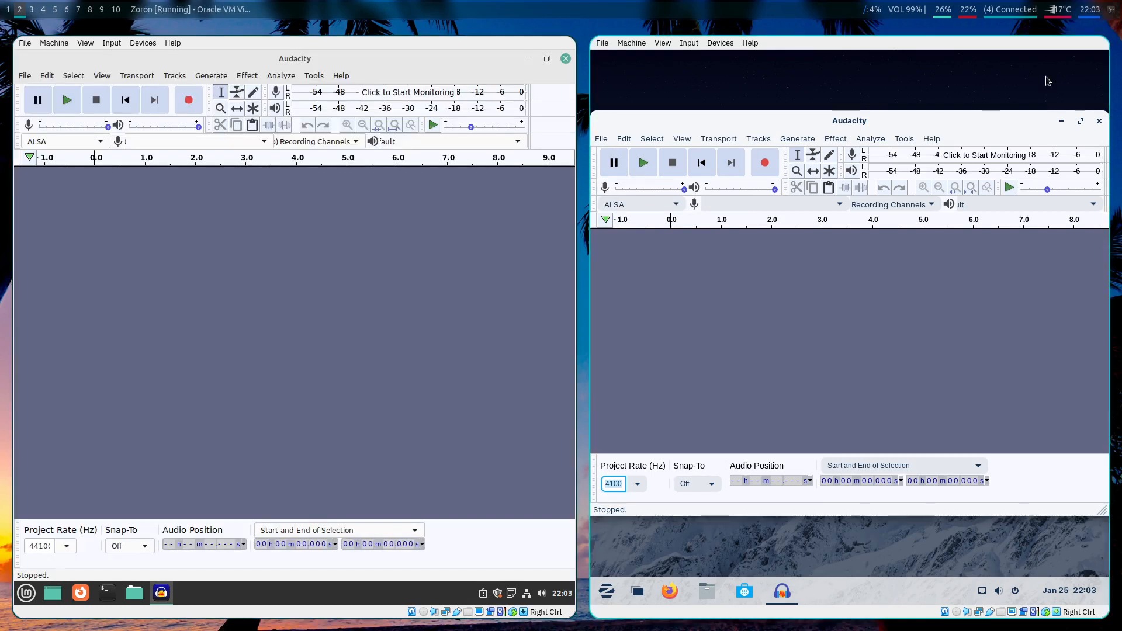
{"action": "left_click", "coordinate": [1079, 121]}
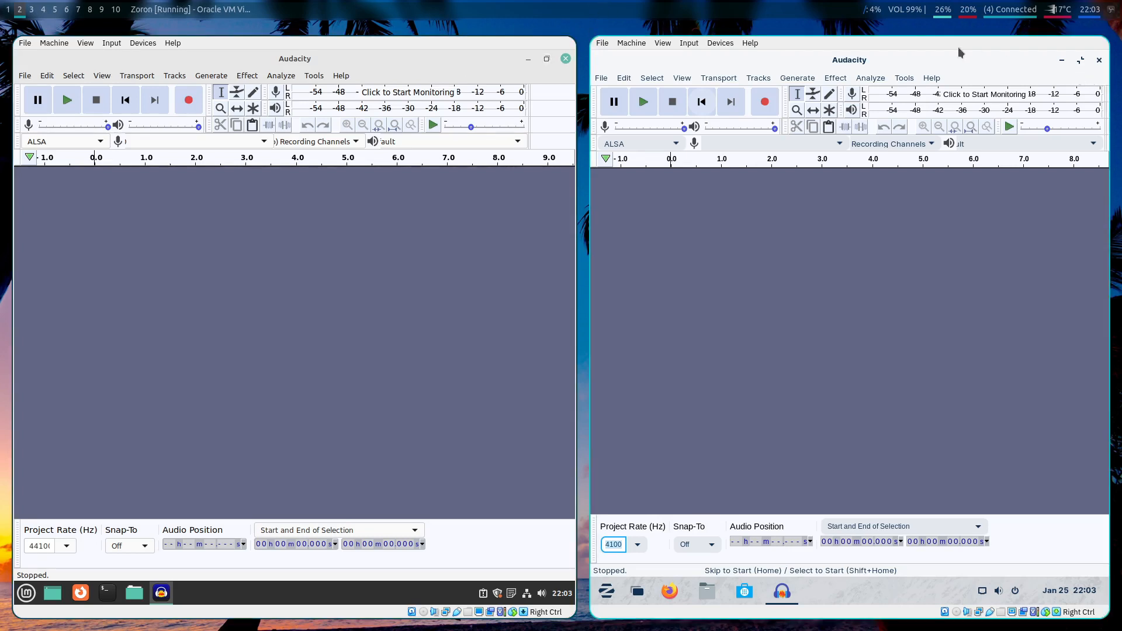
{"action": "left_click", "coordinate": [1099, 59]}
{"action": "left_click", "coordinate": [565, 59]}
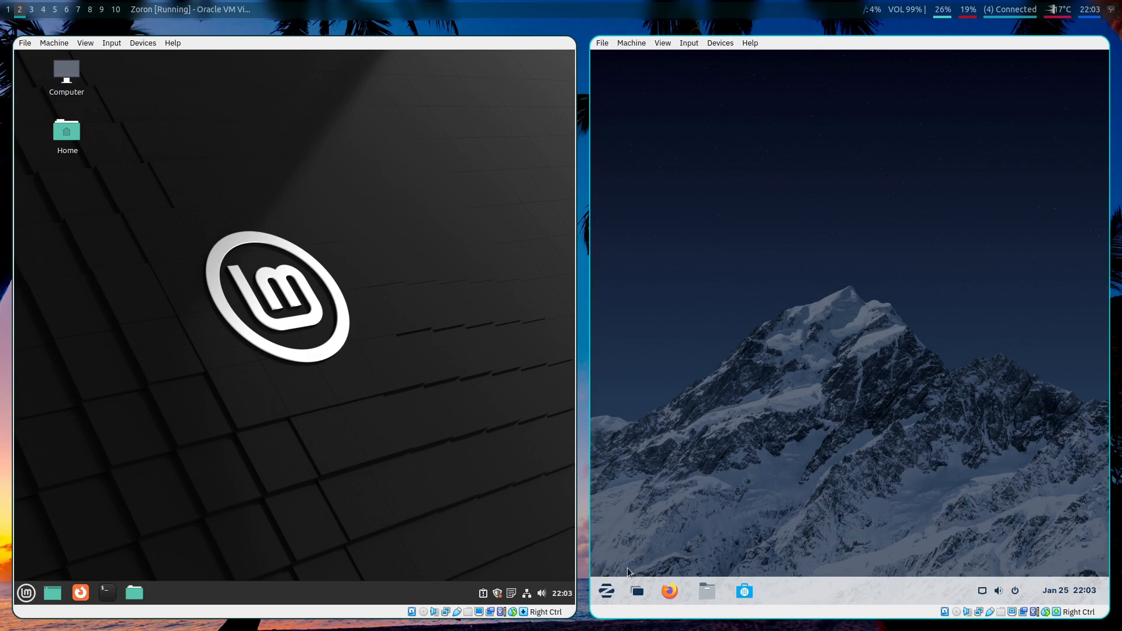
Open the application menus of Zorin and Mint and compare the programs in their Accessories categories
{"action": "left_click", "coordinate": [609, 593]}
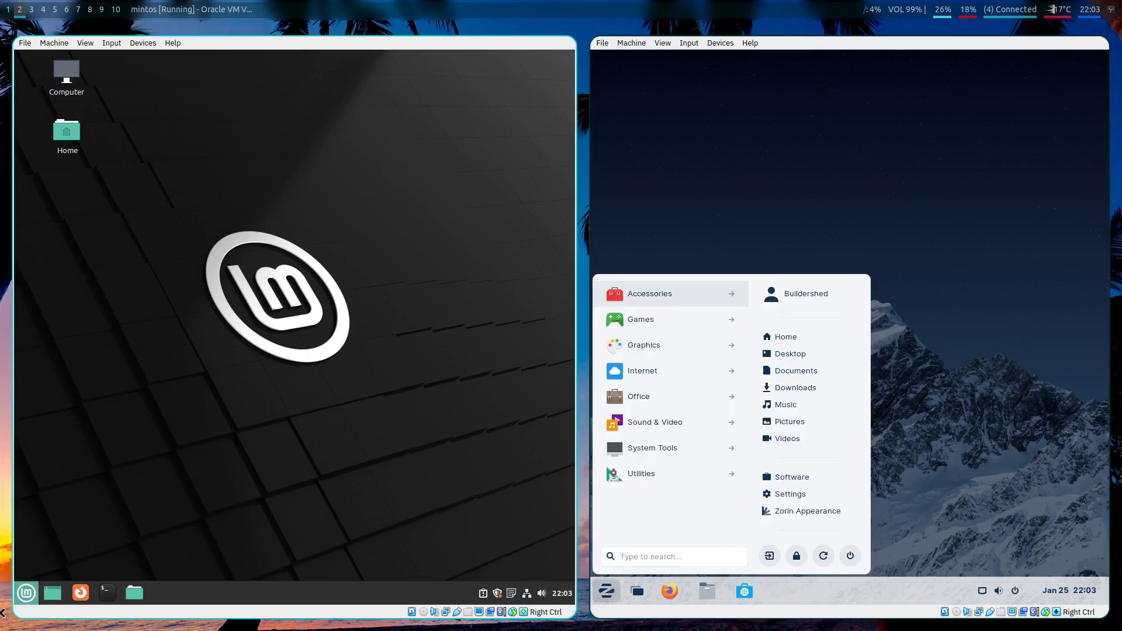
{"action": "left_click", "coordinate": [29, 594]}
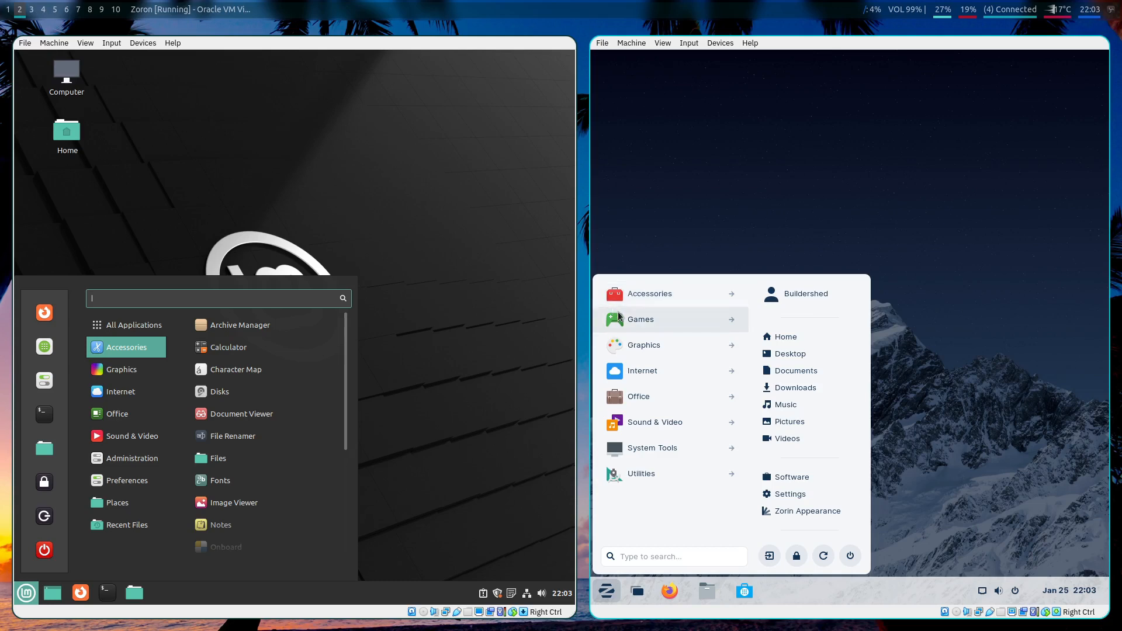
{"action": "left_click", "coordinate": [659, 300]}
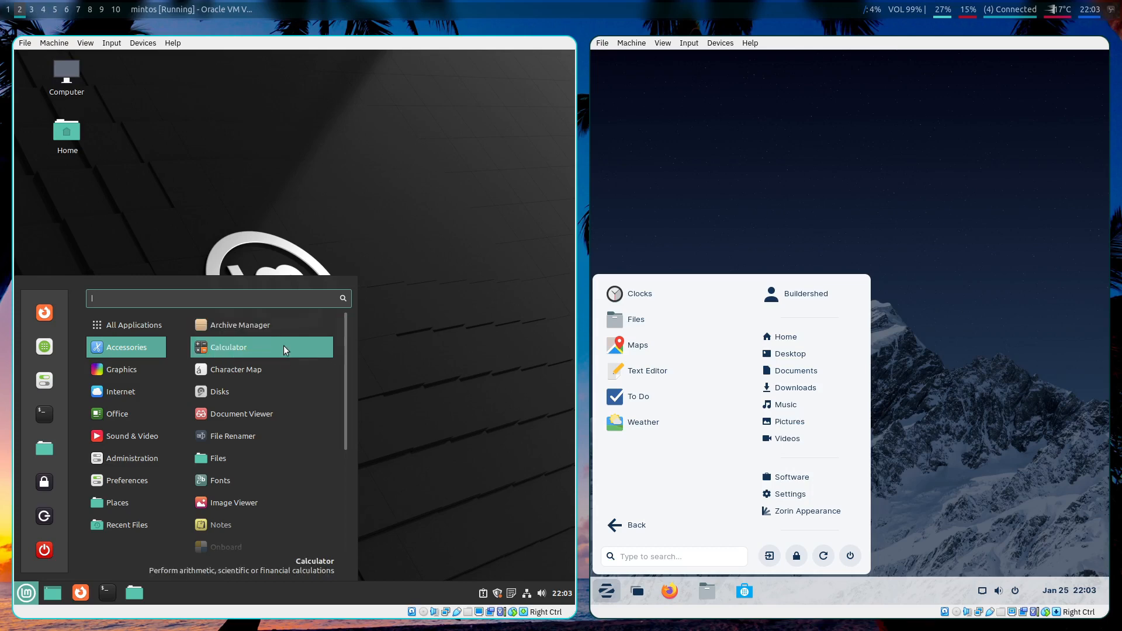
{"action": "scroll", "coordinate": [283, 348], "scroll_direction": "down", "scroll_amount": 2}
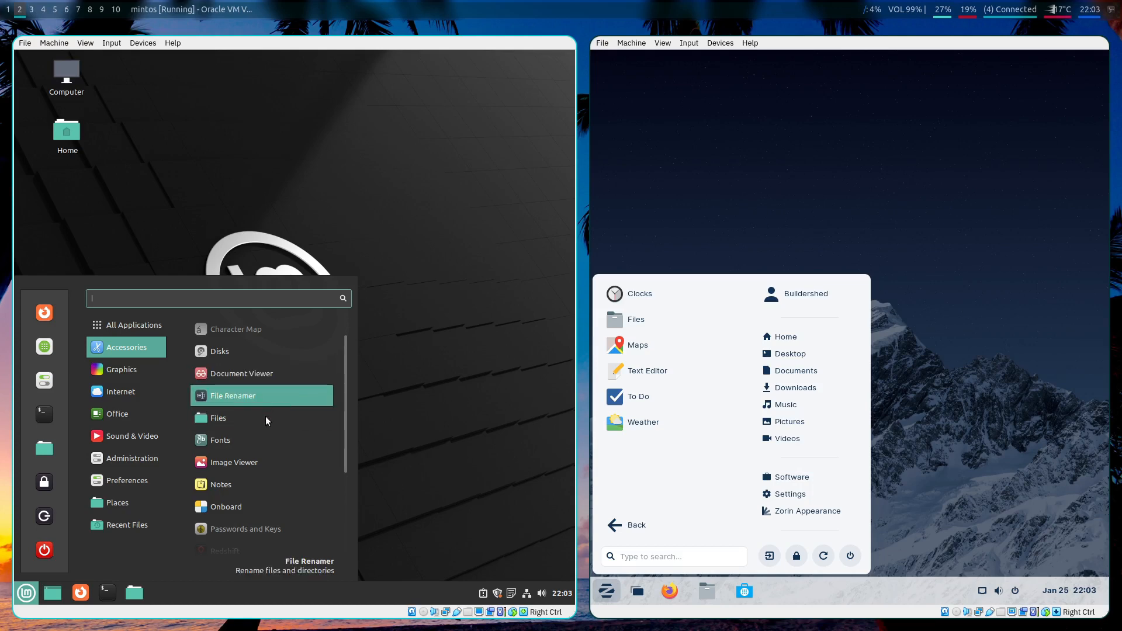
{"action": "scroll", "coordinate": [261, 426], "scroll_direction": "down", "scroll_amount": 2}
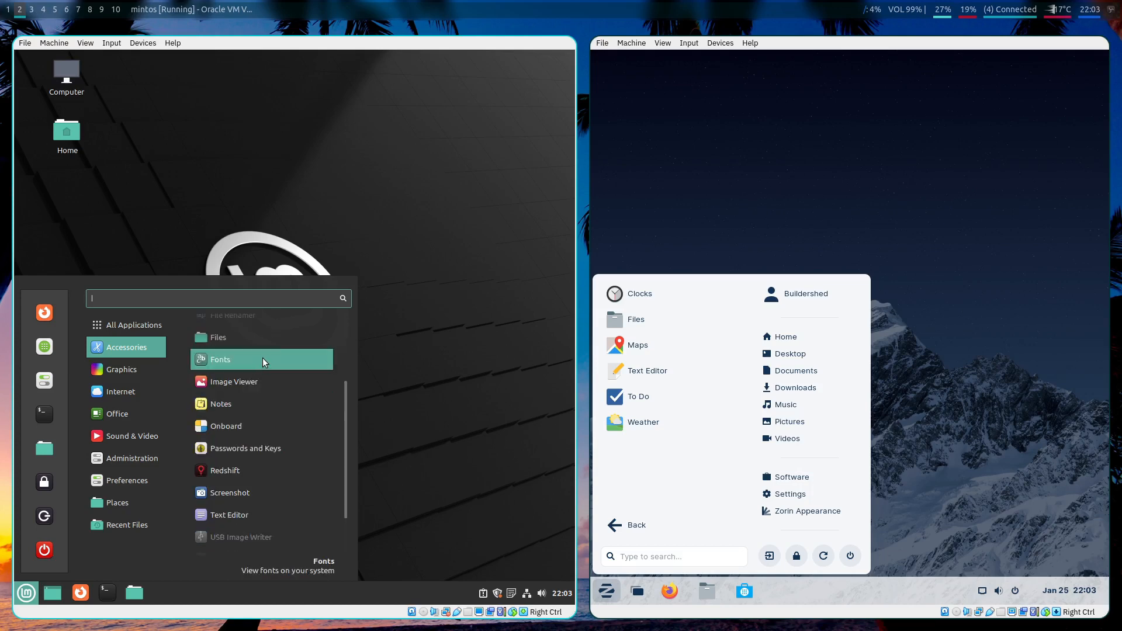
{"action": "scroll", "coordinate": [257, 389], "scroll_direction": "down", "scroll_amount": 1}
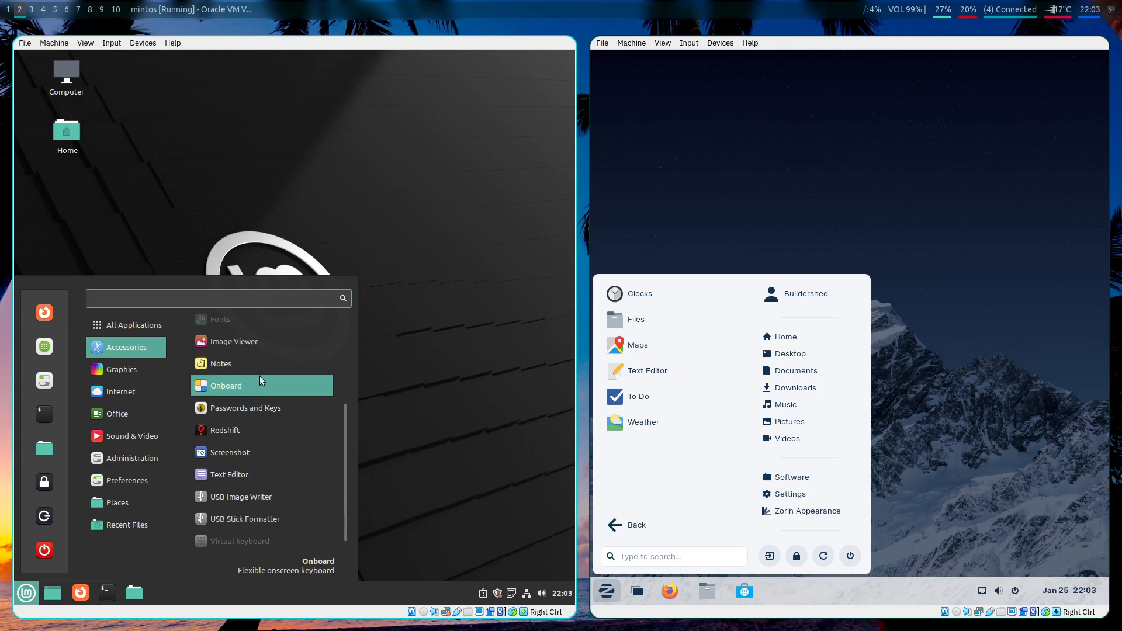
{"action": "scroll", "coordinate": [259, 376], "scroll_direction": "down", "scroll_amount": 1}
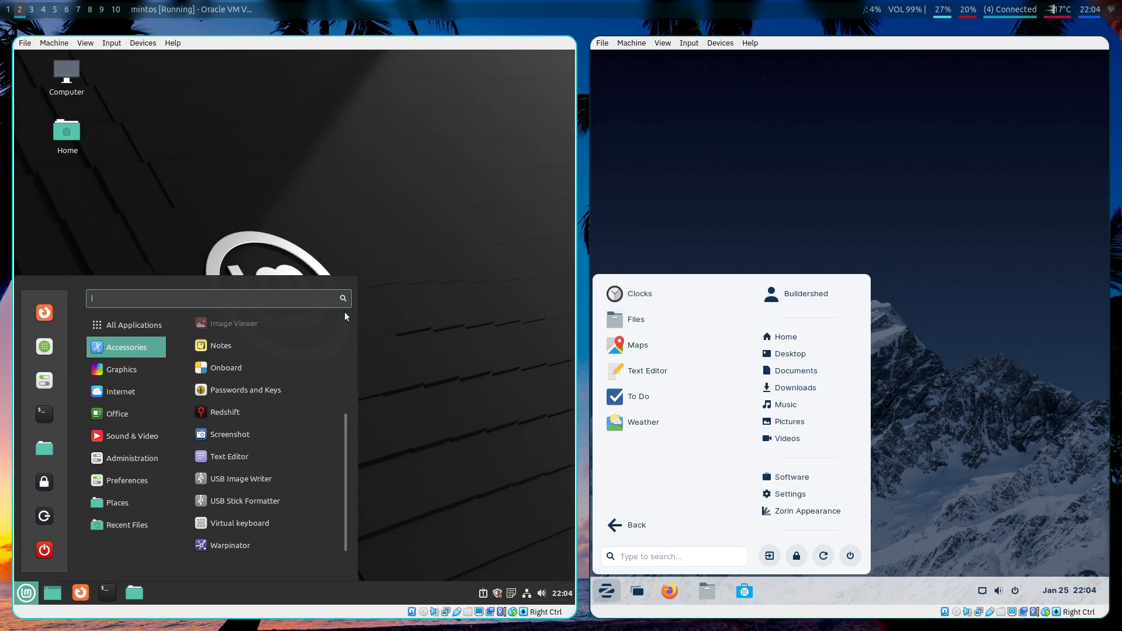
{"action": "scroll", "coordinate": [316, 444], "scroll_direction": "up", "scroll_amount": 2}
{"action": "scroll", "coordinate": [320, 435], "scroll_direction": "up", "scroll_amount": 5}
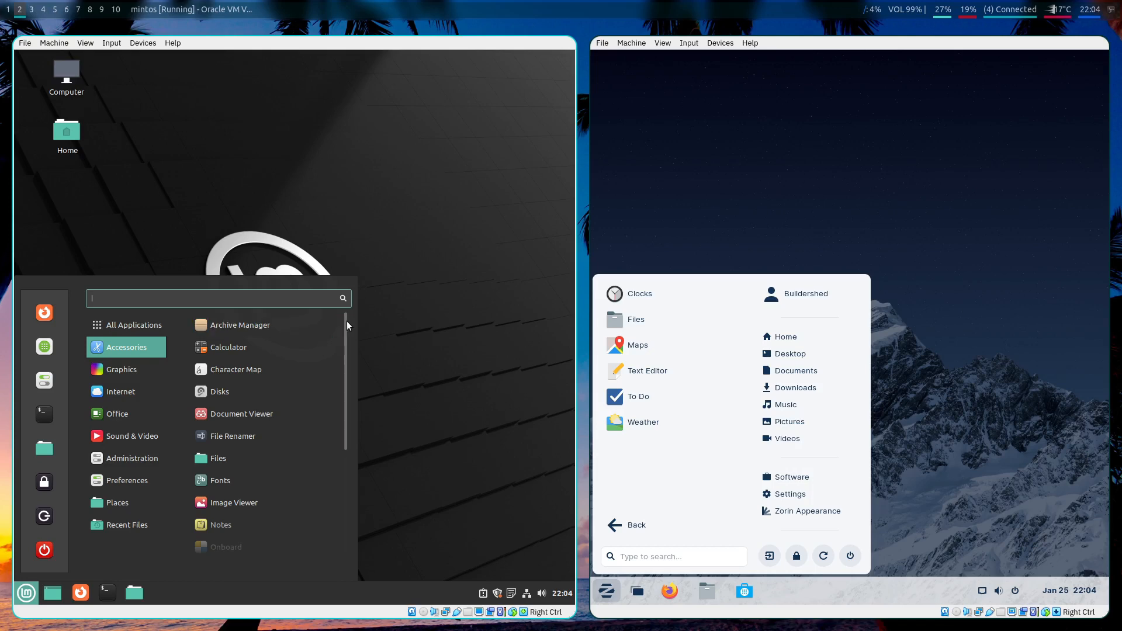
Search Zorin's application menu for "calc" and clear the search
{"action": "left_click", "coordinate": [693, 554]}
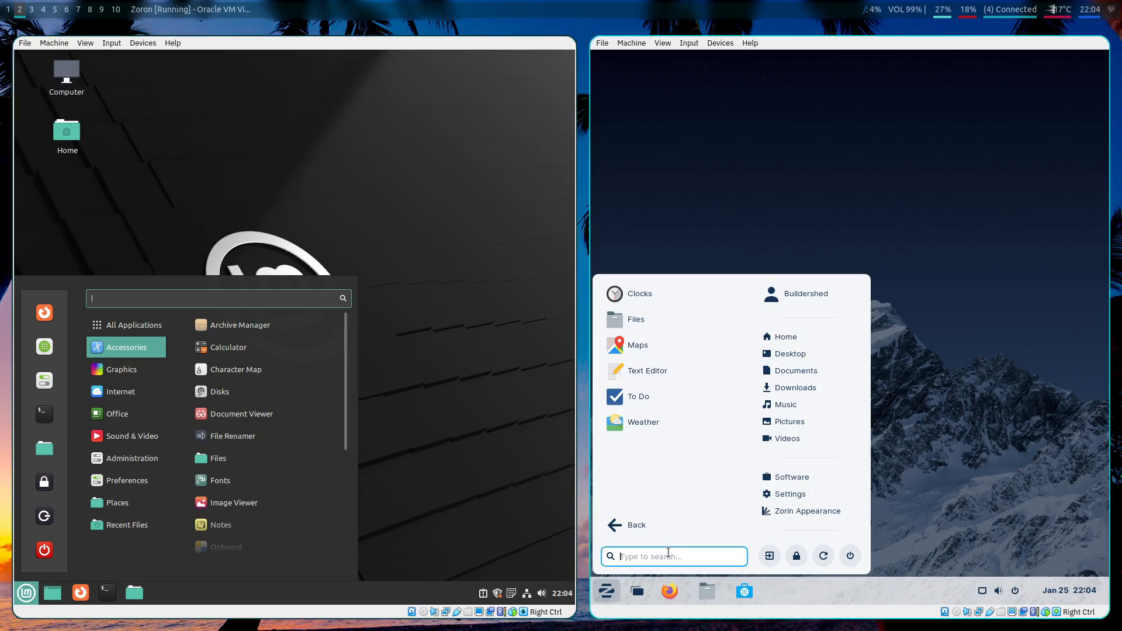
{"action": "type", "text": "calc"}
{"action": "key", "text": "BackSpace"}
{"action": "key", "text": "BackSpace"}
{"action": "key", "text": "BackSpace"}
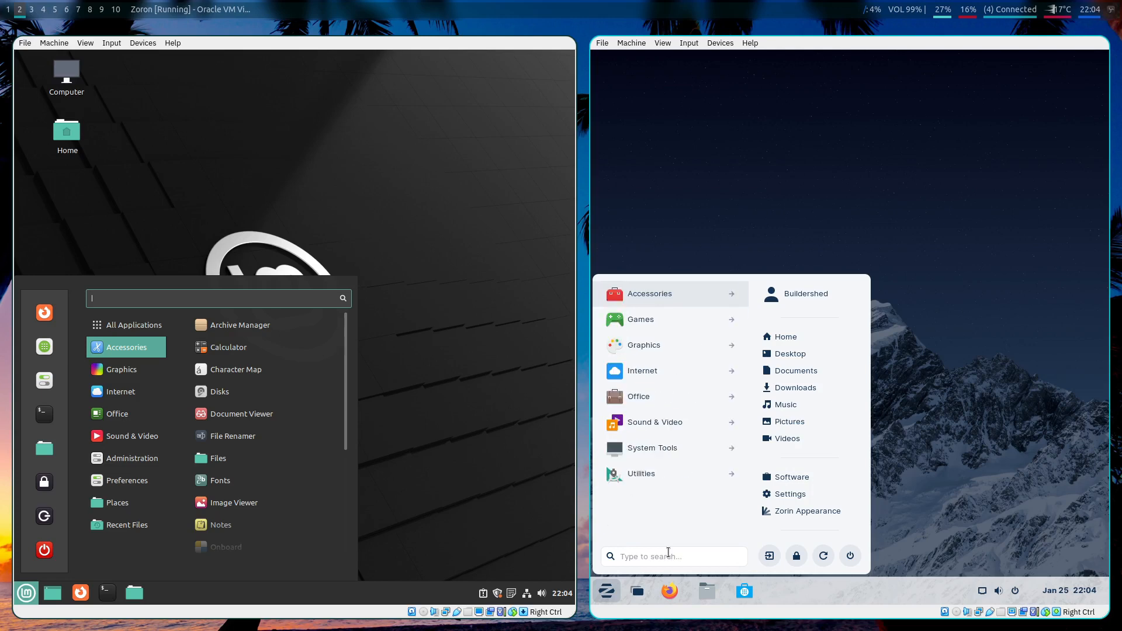
Check Zorin's Accessories category against Mint's full Accessories list once more and return to Zorin's category overview
{"action": "left_click", "coordinate": [685, 291]}
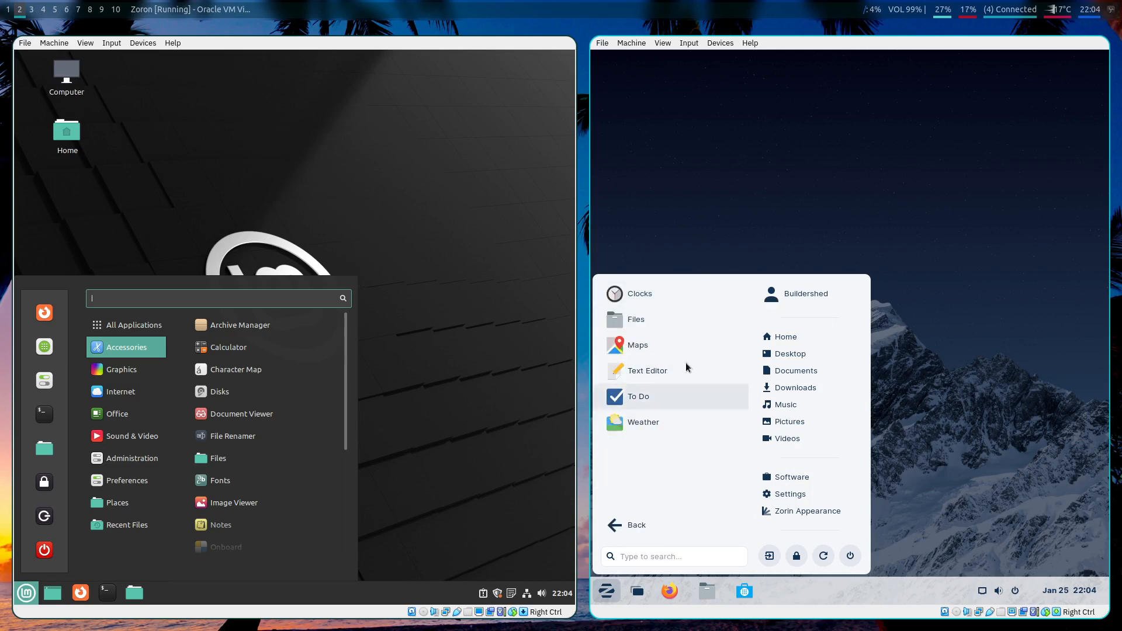
{"action": "scroll", "coordinate": [302, 398], "scroll_direction": "down", "scroll_amount": 4}
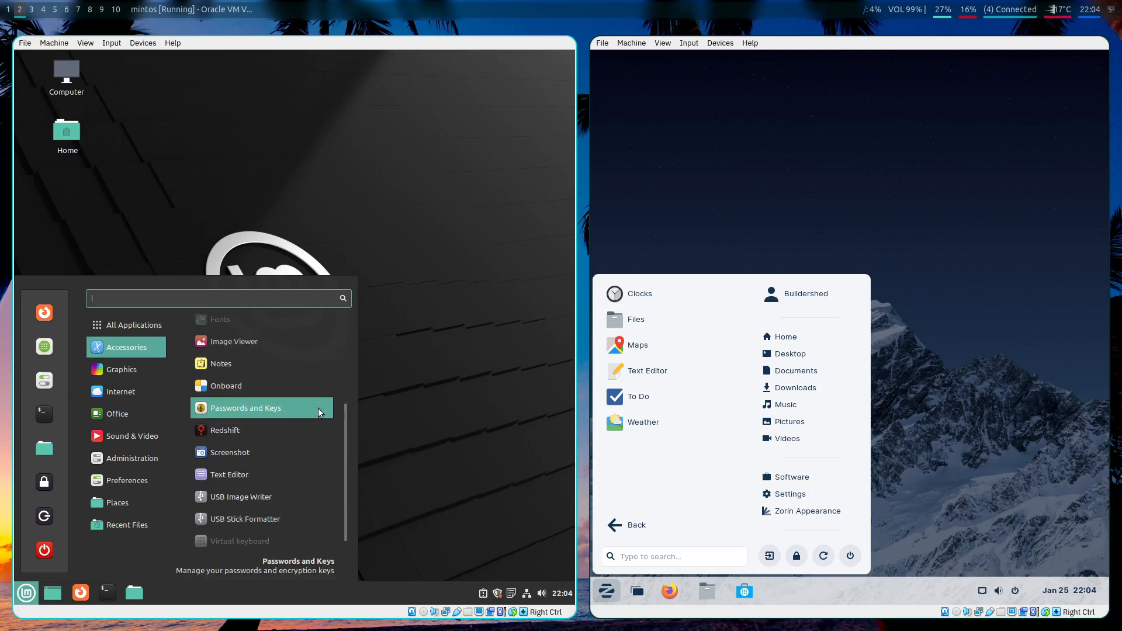
{"action": "scroll", "coordinate": [318, 408], "scroll_direction": "up", "scroll_amount": 3}
{"action": "scroll", "coordinate": [303, 402], "scroll_direction": "up", "scroll_amount": 2}
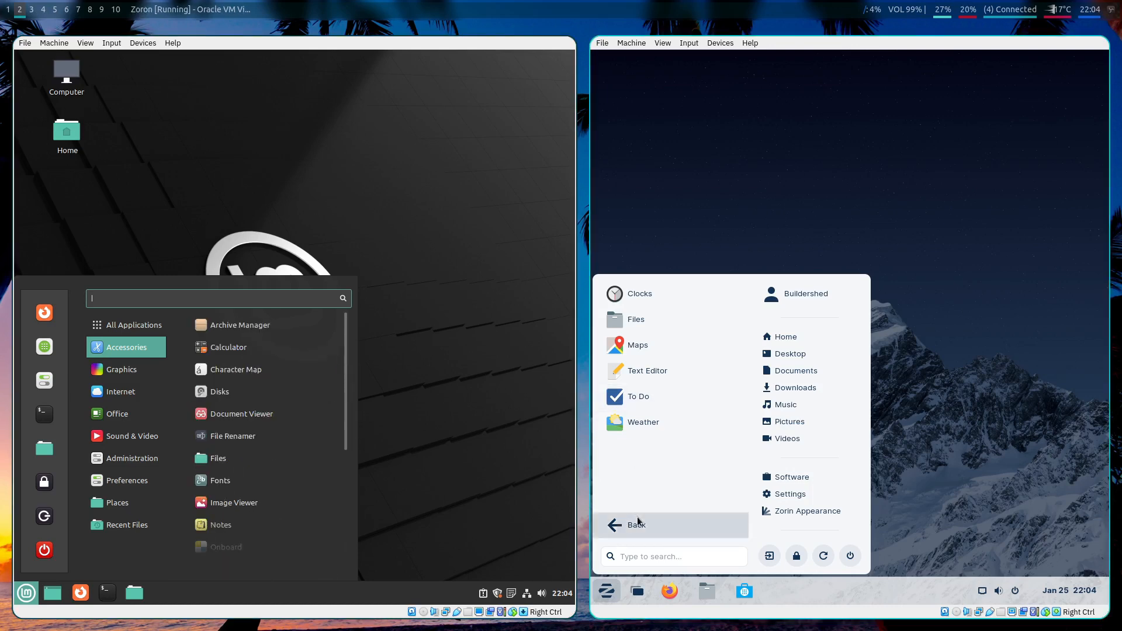
{"action": "left_click", "coordinate": [620, 524]}
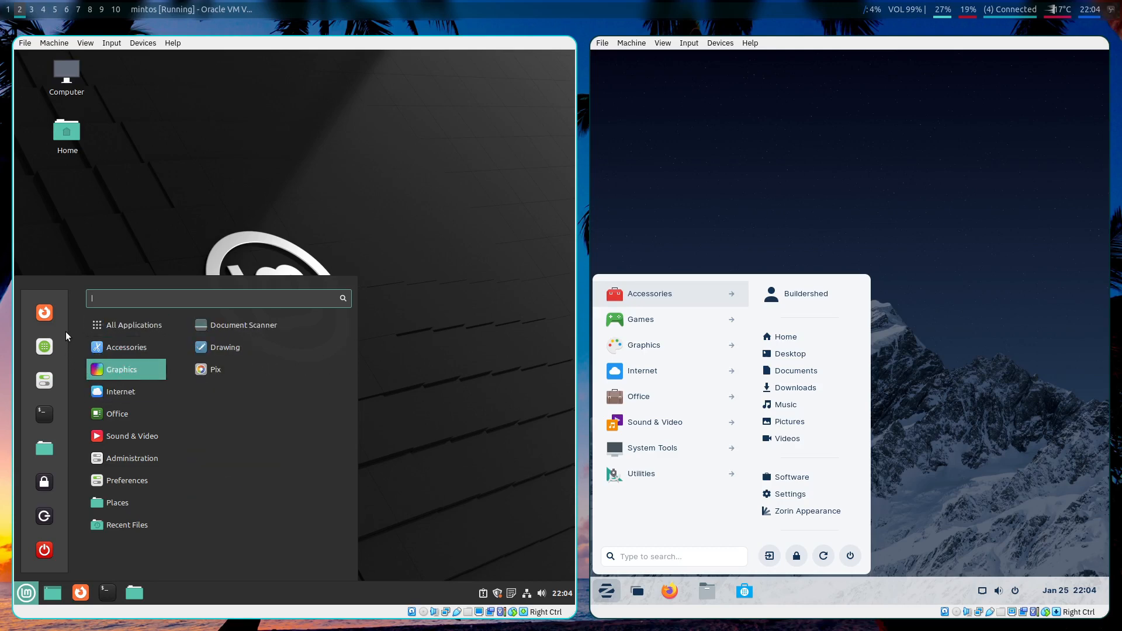
Show Zorin's Graphics category, launch Drawing in Mint, dismiss its what's-new dialog and close it after a look
{"action": "left_click", "coordinate": [648, 346]}
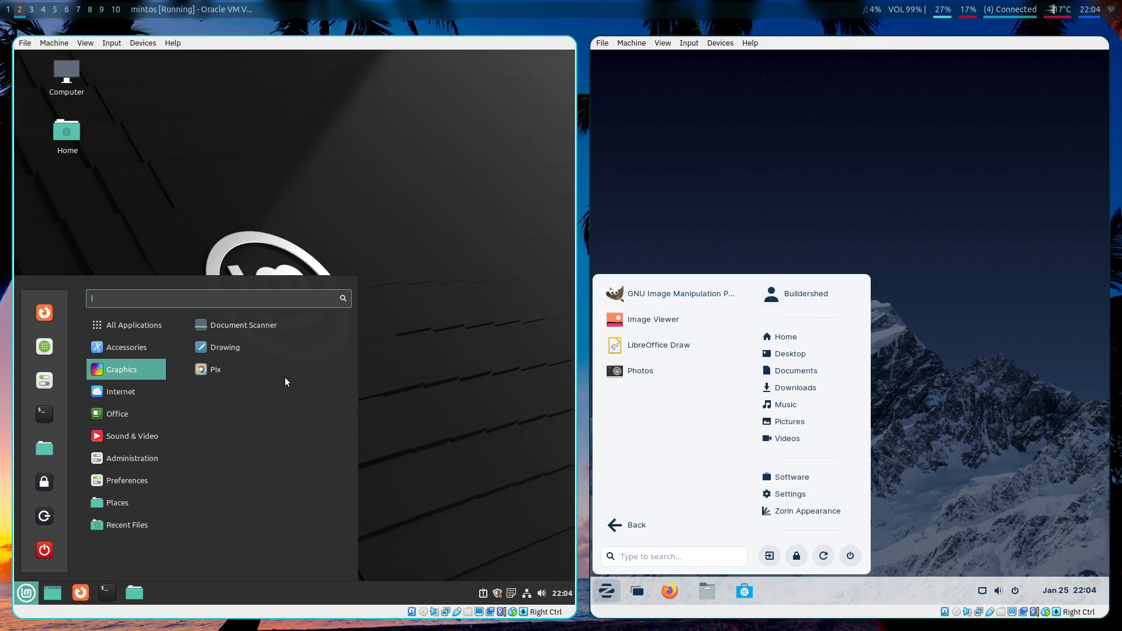
{"action": "left_click", "coordinate": [272, 355]}
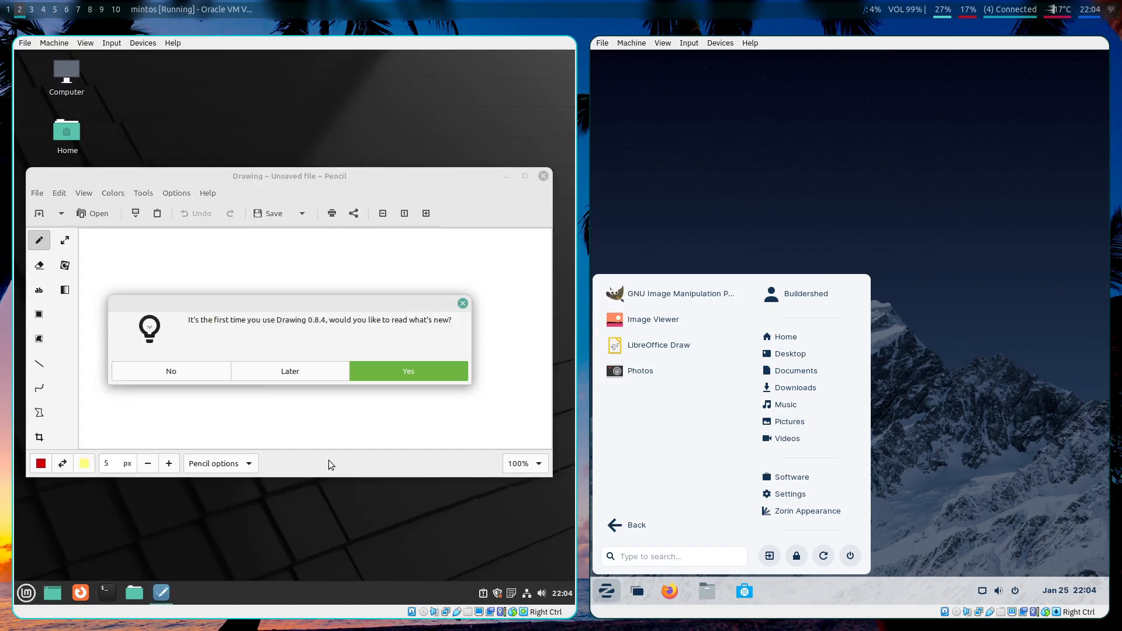
{"action": "left_click", "coordinate": [466, 305]}
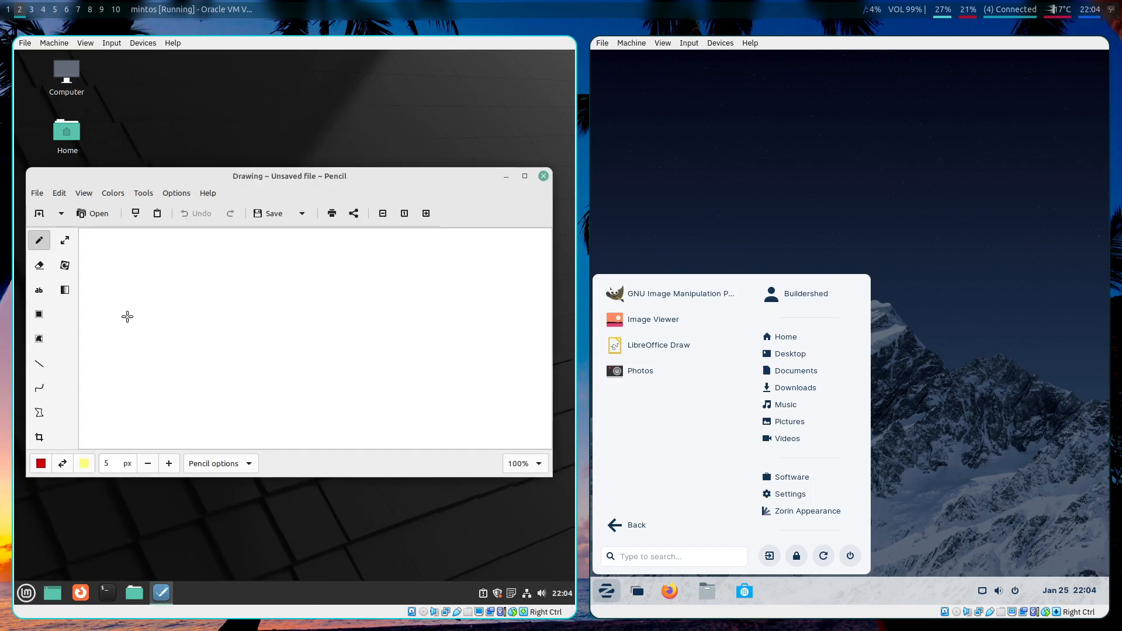
{"action": "left_click", "coordinate": [543, 176]}
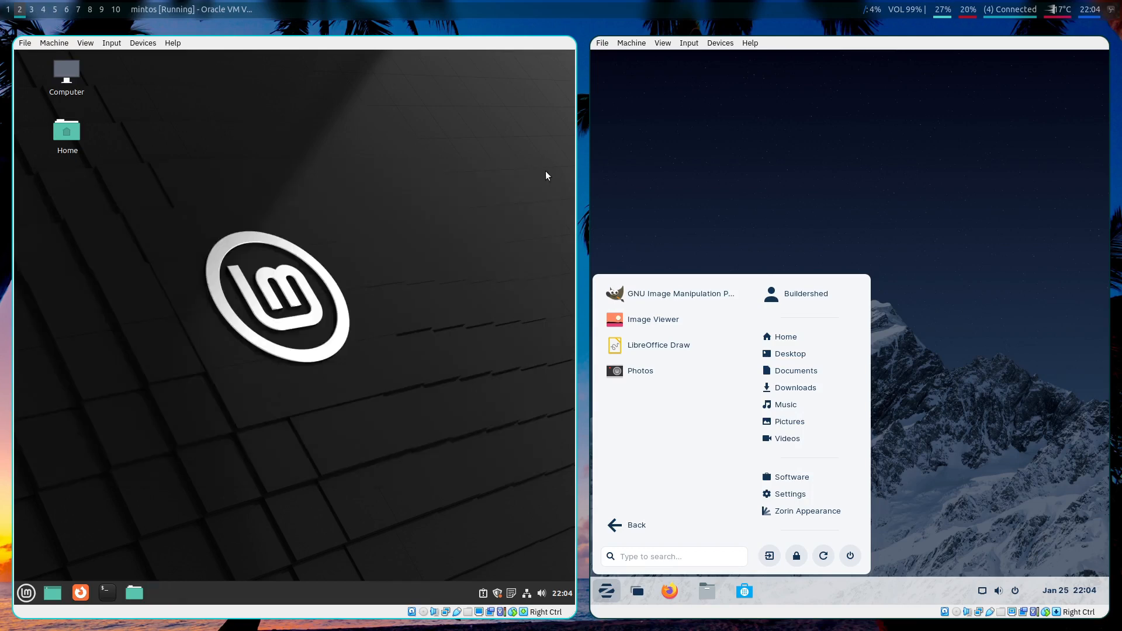
Reopen Mint's application menu, compare its Graphics category with Zorin's and return to Zorin's category overview
{"action": "left_click", "coordinate": [26, 592]}
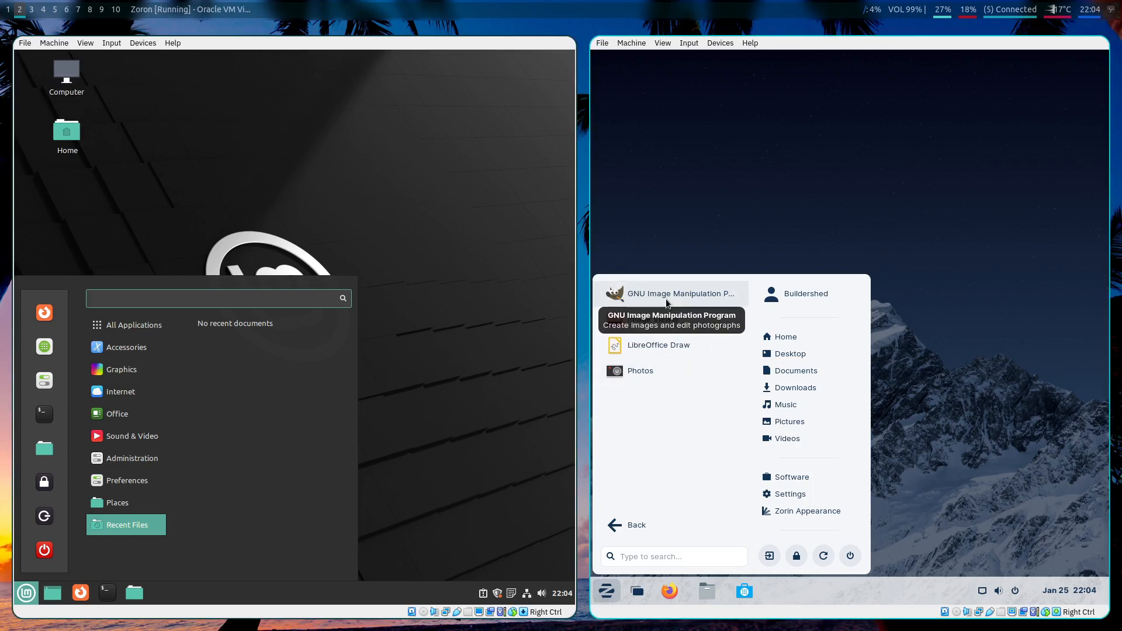
{"action": "mouse_move", "coordinate": [105, 342]}
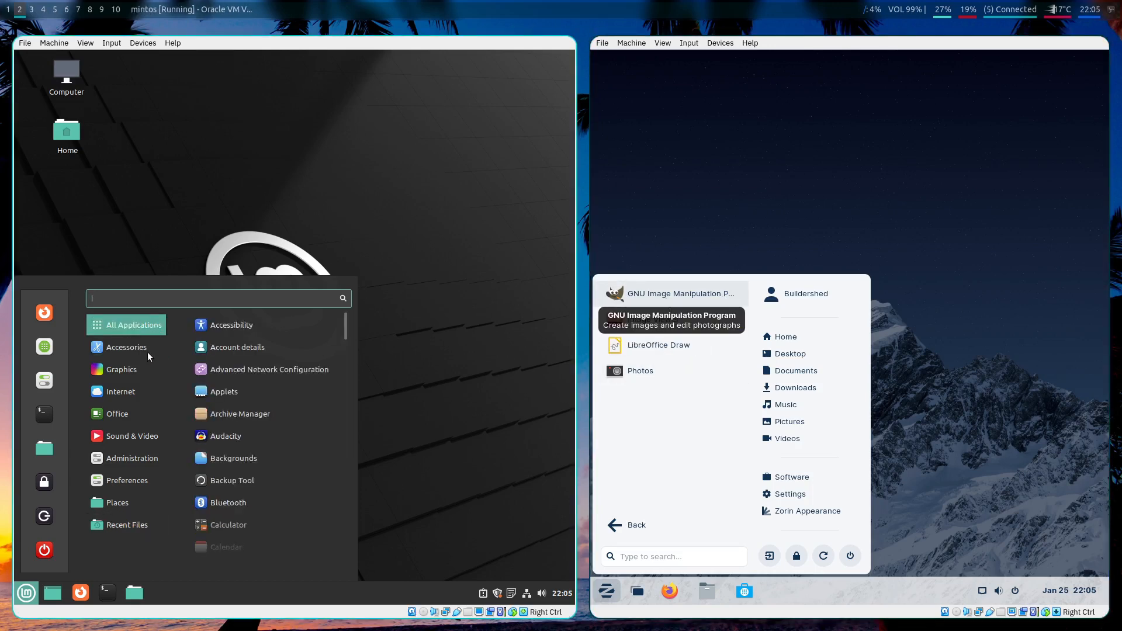
{"action": "mouse_move", "coordinate": [100, 373]}
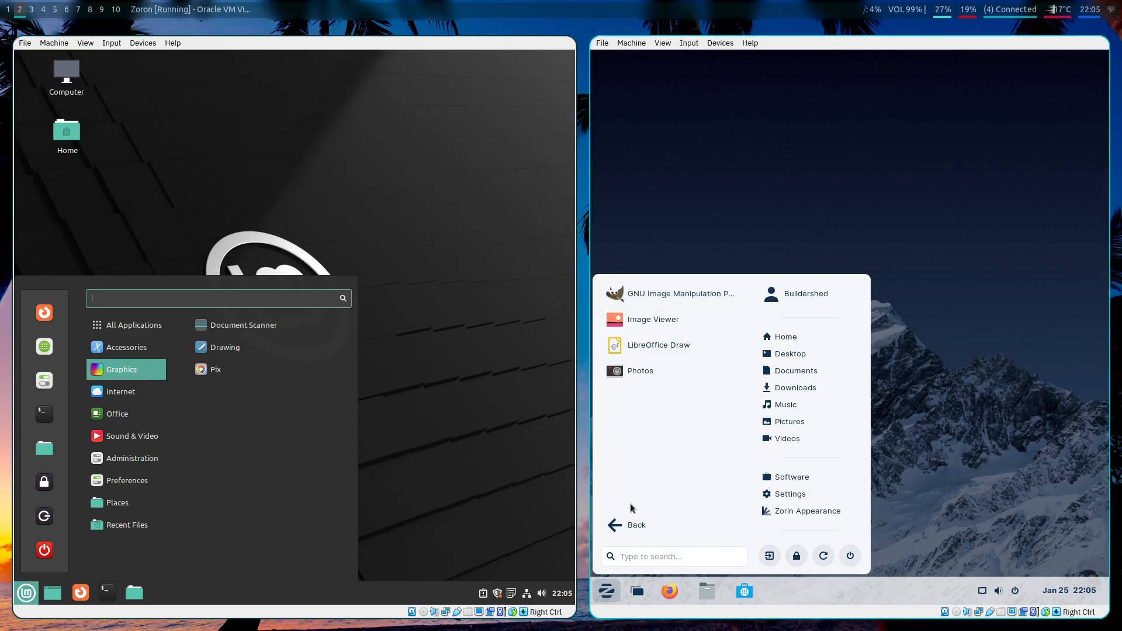
{"action": "left_click", "coordinate": [630, 525]}
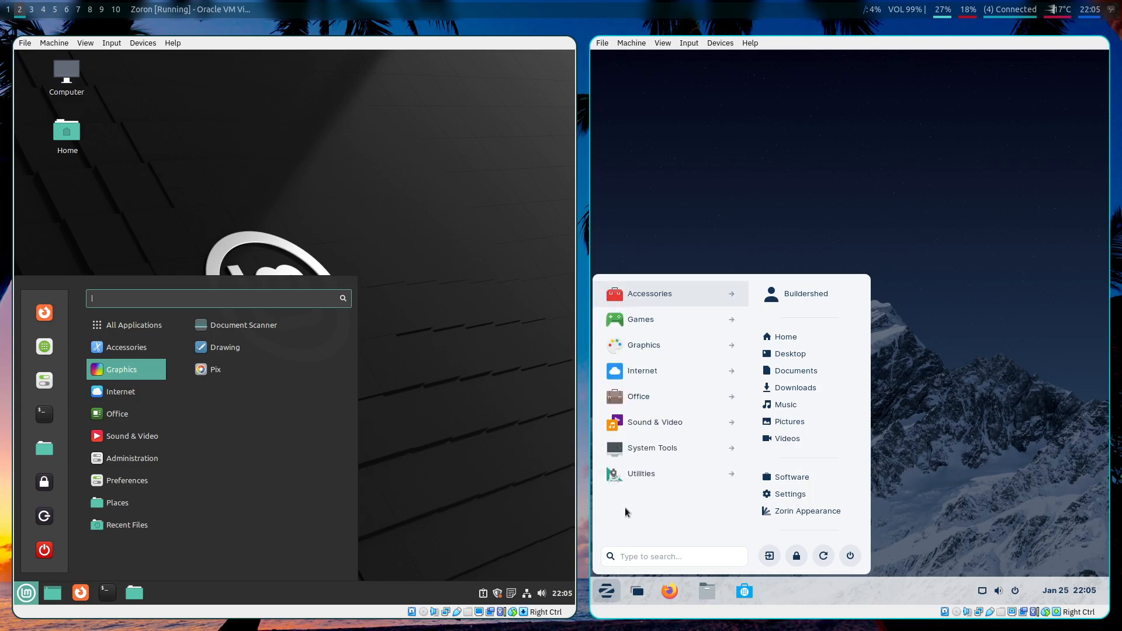
View Zorin's Games category, look through Mint's All Applications list and return to Zorin's category overview
{"action": "left_click", "coordinate": [696, 322]}
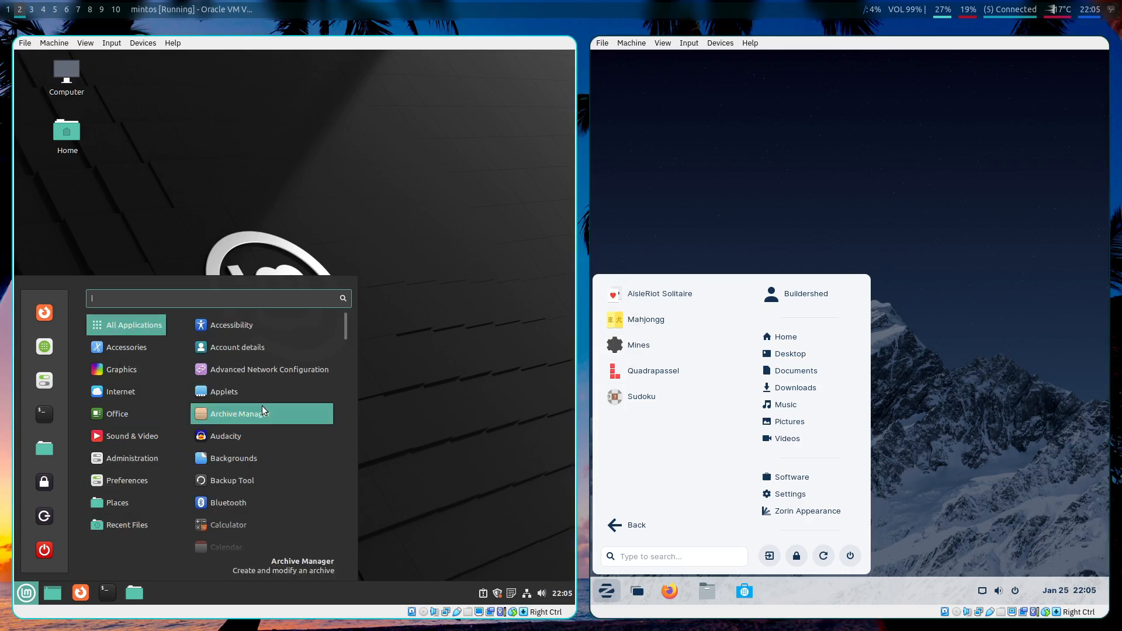
{"action": "scroll", "coordinate": [264, 404], "scroll_direction": "down", "scroll_amount": 3}
{"action": "scroll", "coordinate": [271, 399], "scroll_direction": "up", "scroll_amount": 3}
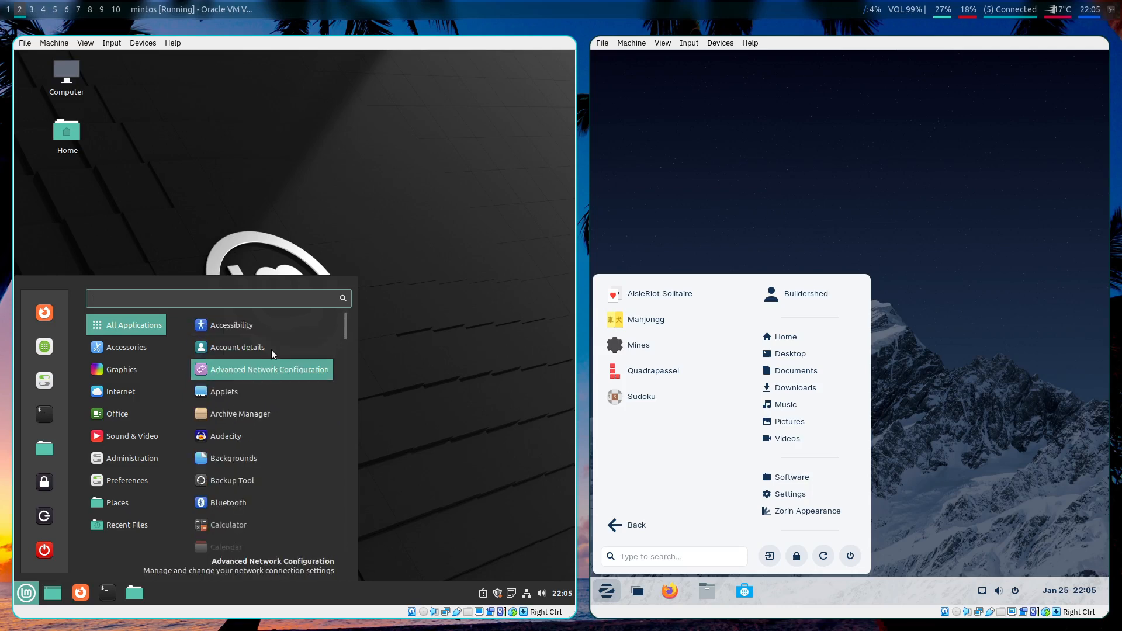
{"action": "left_click", "coordinate": [643, 529]}
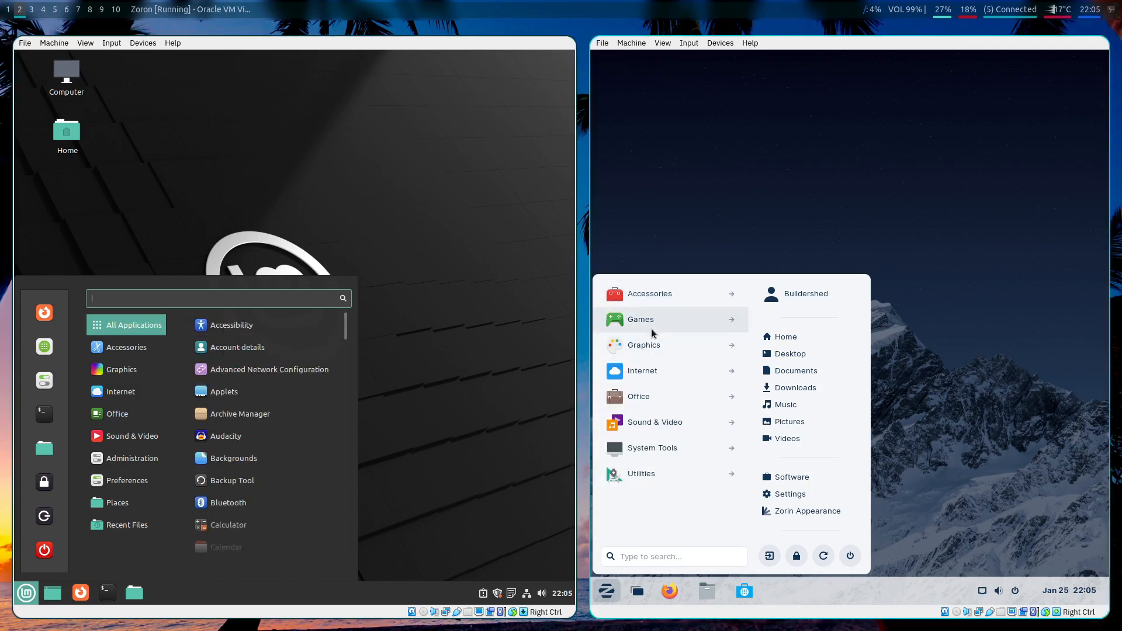
Compare the Internet categories of Zorin and Mint and return to Zorin's category overview
{"action": "left_click", "coordinate": [662, 373]}
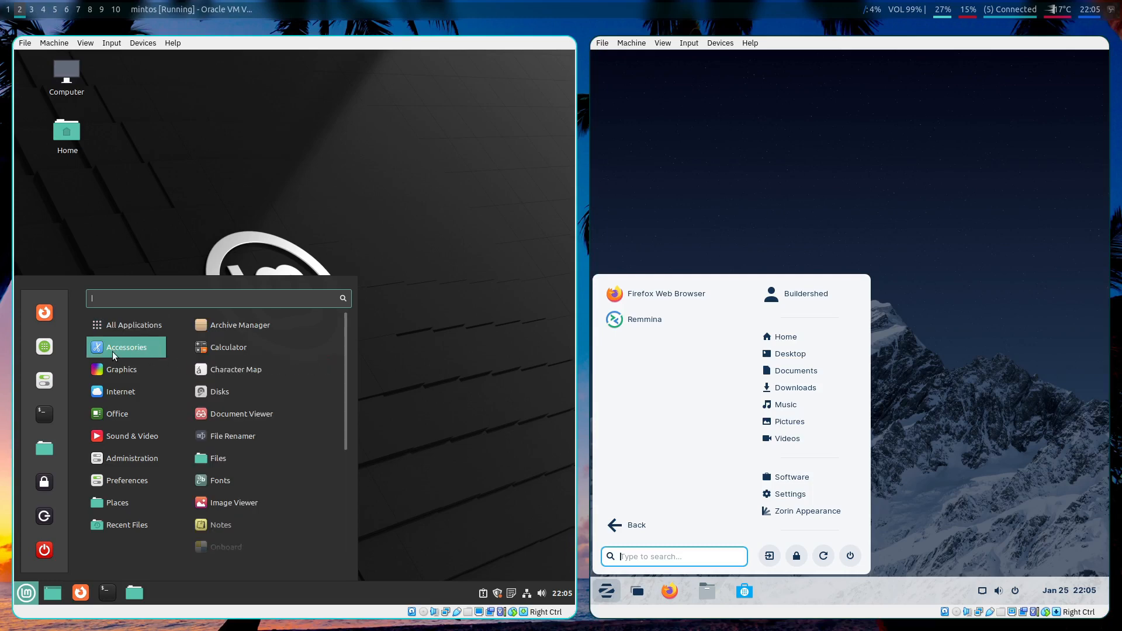
{"action": "mouse_move", "coordinate": [124, 398]}
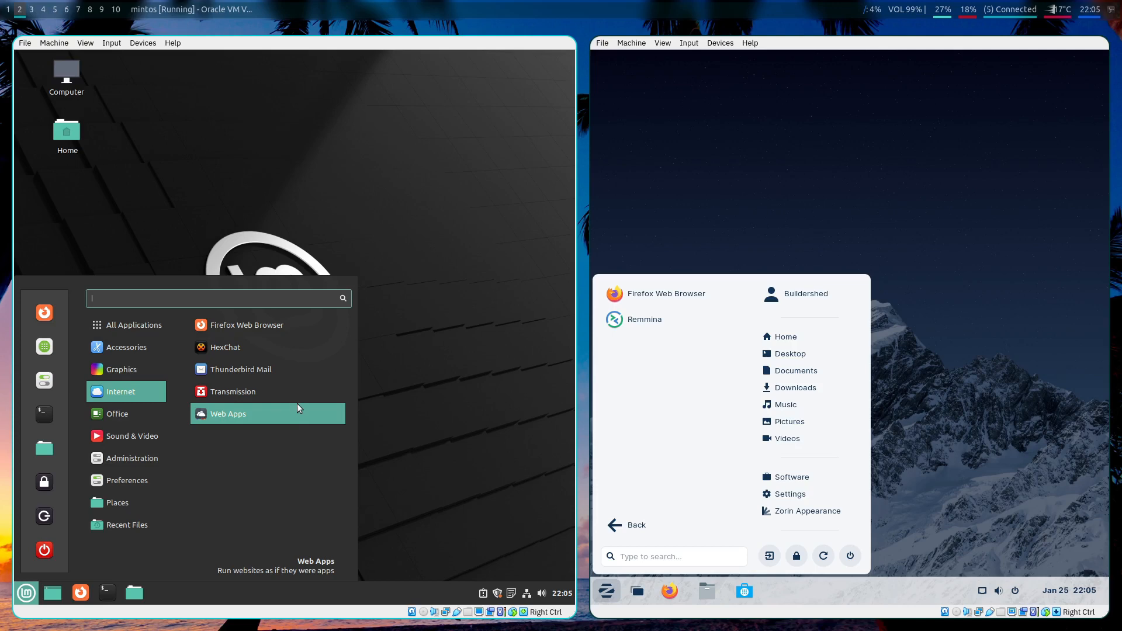
{"action": "left_click", "coordinate": [634, 530]}
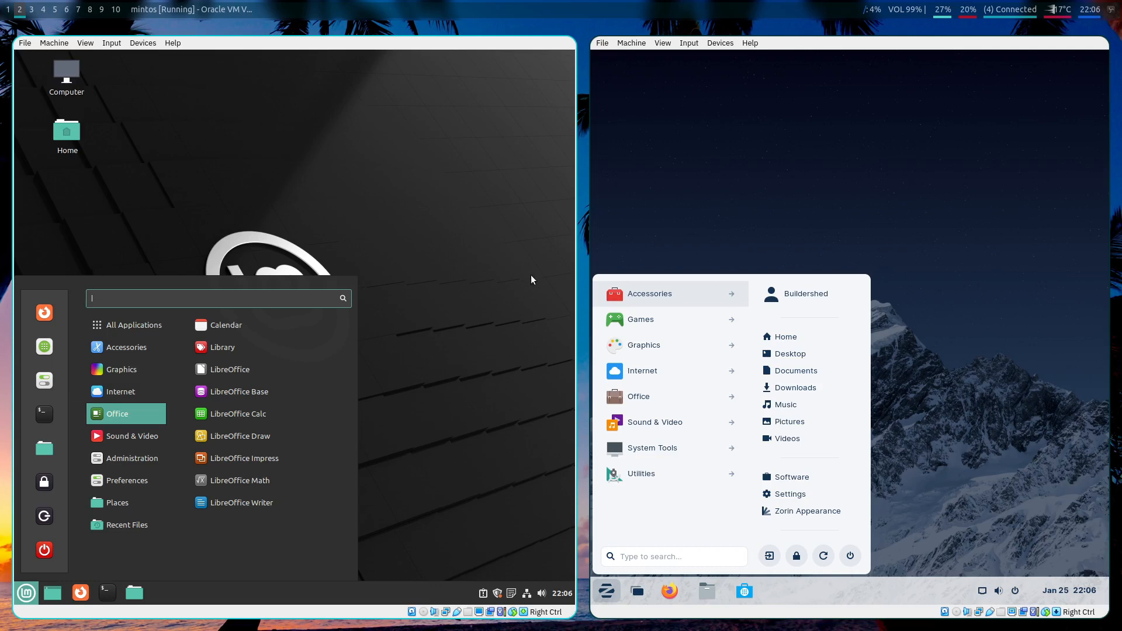
Open Calendar from the Office category in Mint and Zorin to view both side by side
{"action": "left_click", "coordinate": [622, 397]}
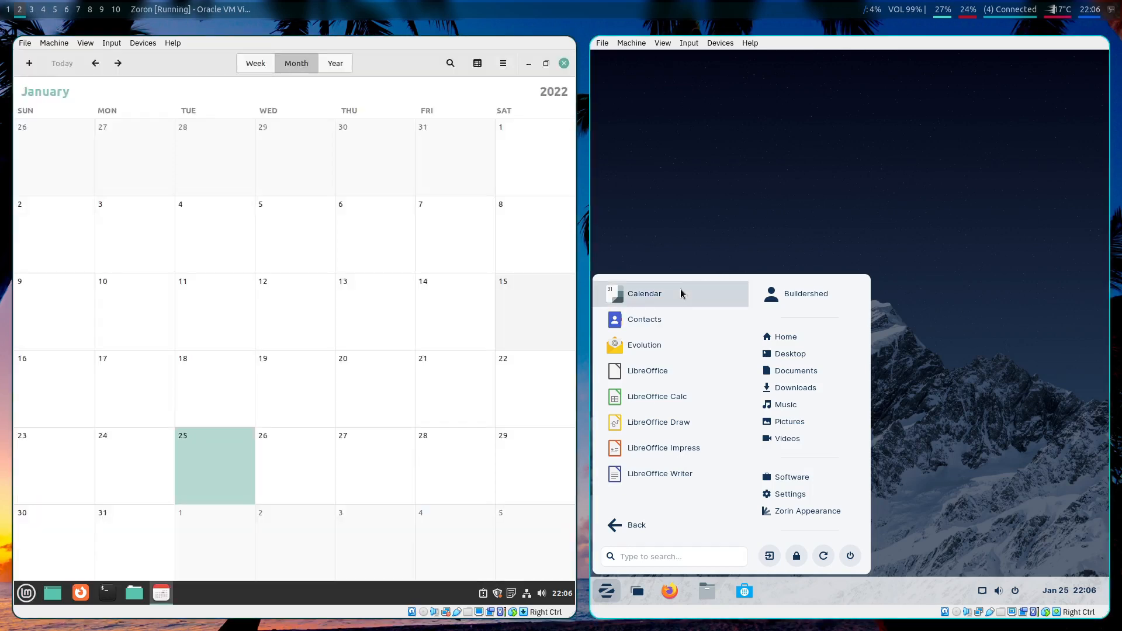
{"action": "left_click", "coordinate": [680, 289]}
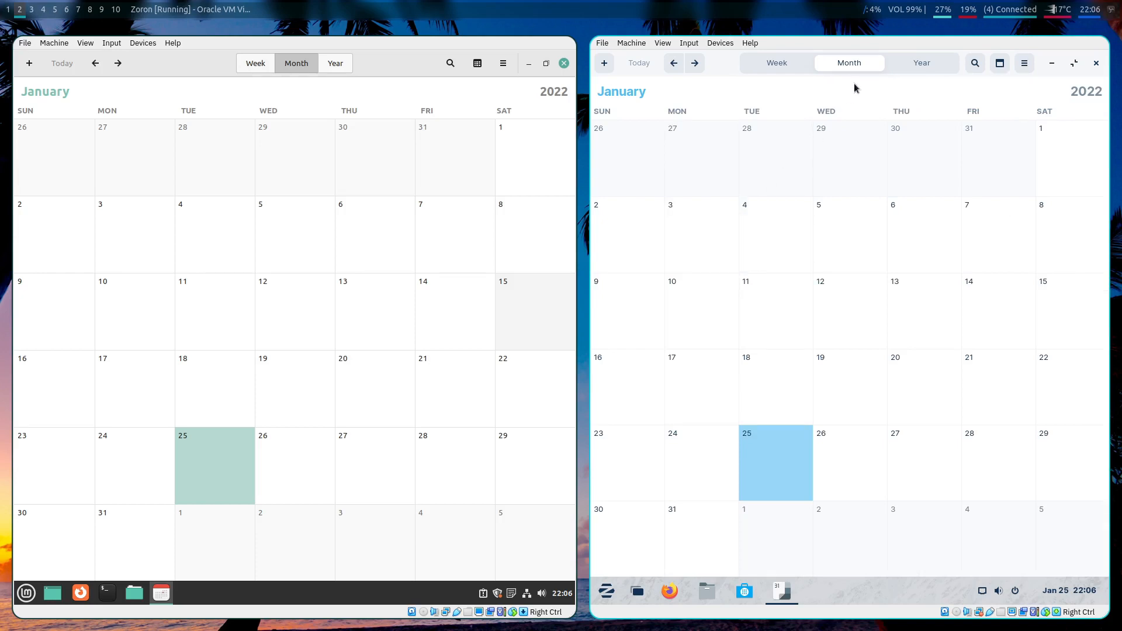
Close Calendar in Zorin and Mint, then view the Office category in both application menus
{"action": "left_click", "coordinate": [1097, 63]}
{"action": "left_click", "coordinate": [564, 63]}
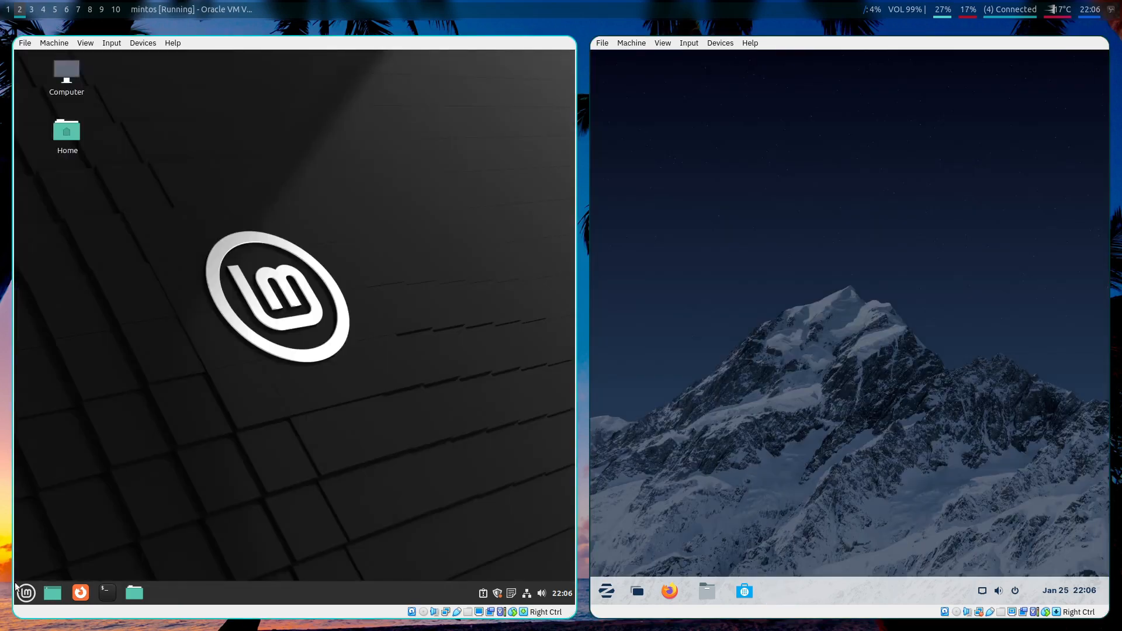
{"action": "left_click", "coordinate": [26, 593]}
{"action": "mouse_move", "coordinate": [146, 415]}
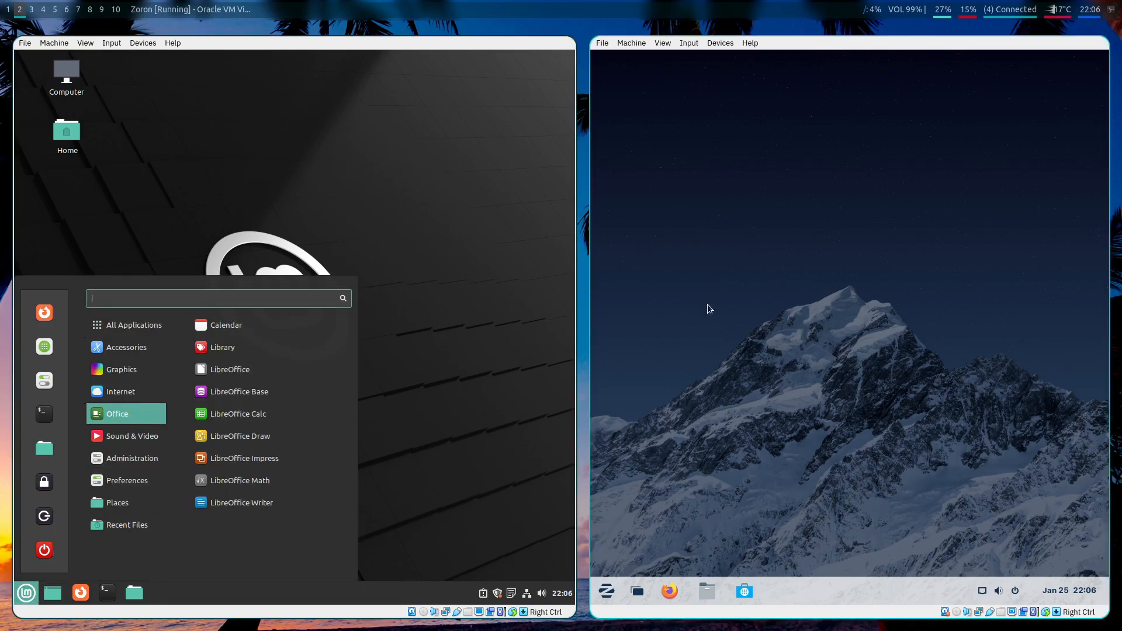
{"action": "left_click", "coordinate": [606, 591]}
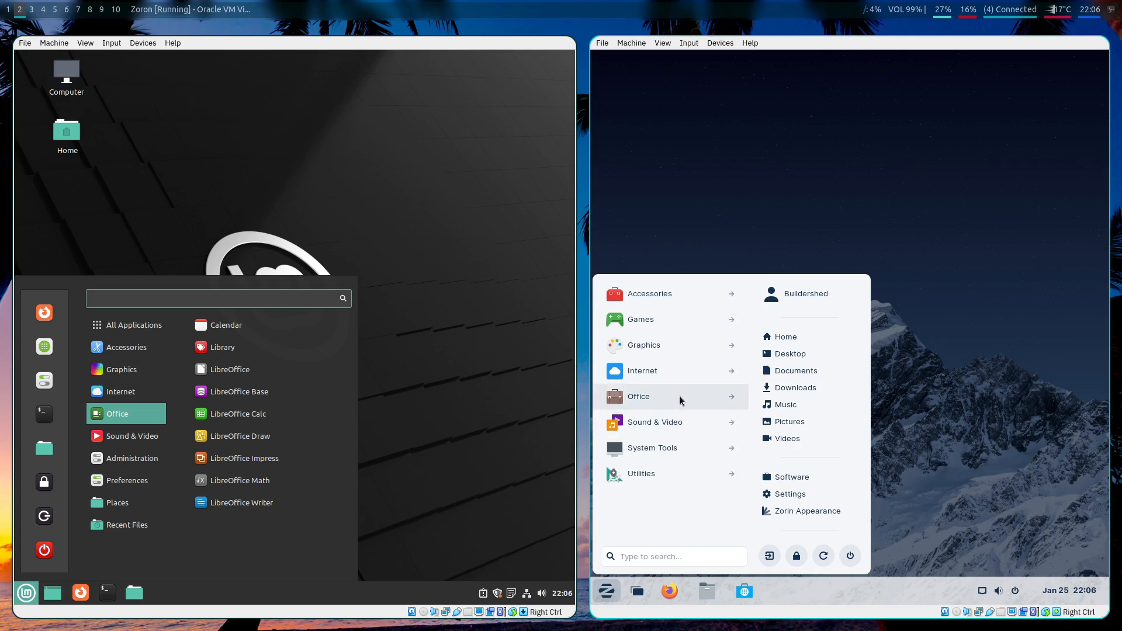
{"action": "mouse_move", "coordinate": [680, 395]}
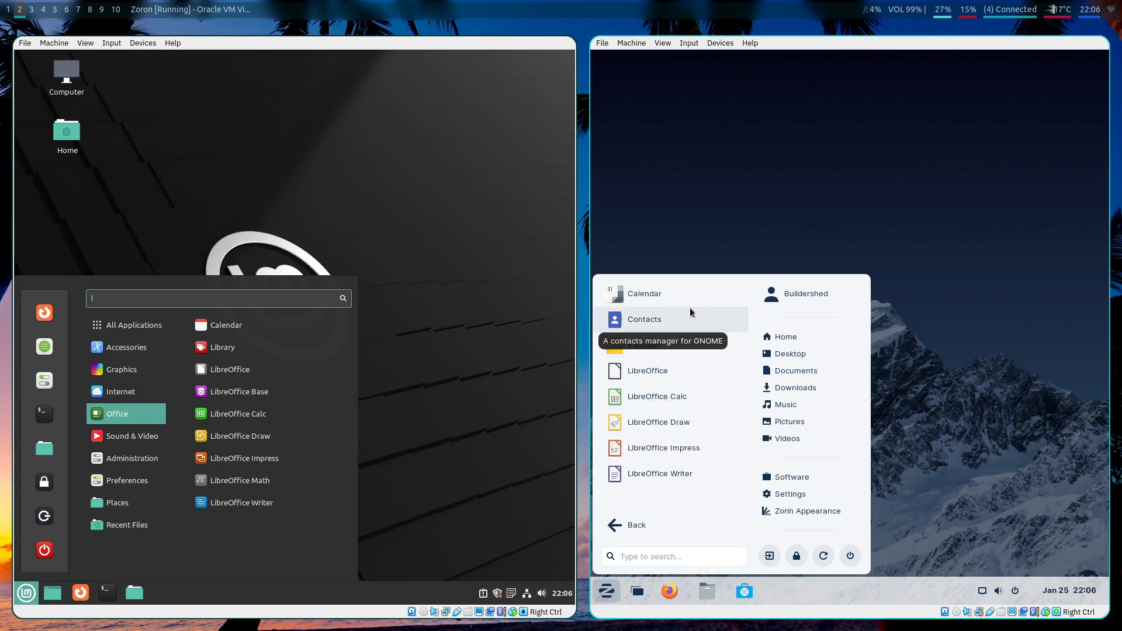
Open LibreOffice Writer in Zorin and Mint and dismiss Mint's Tip of the Day
{"action": "left_click", "coordinate": [715, 365]}
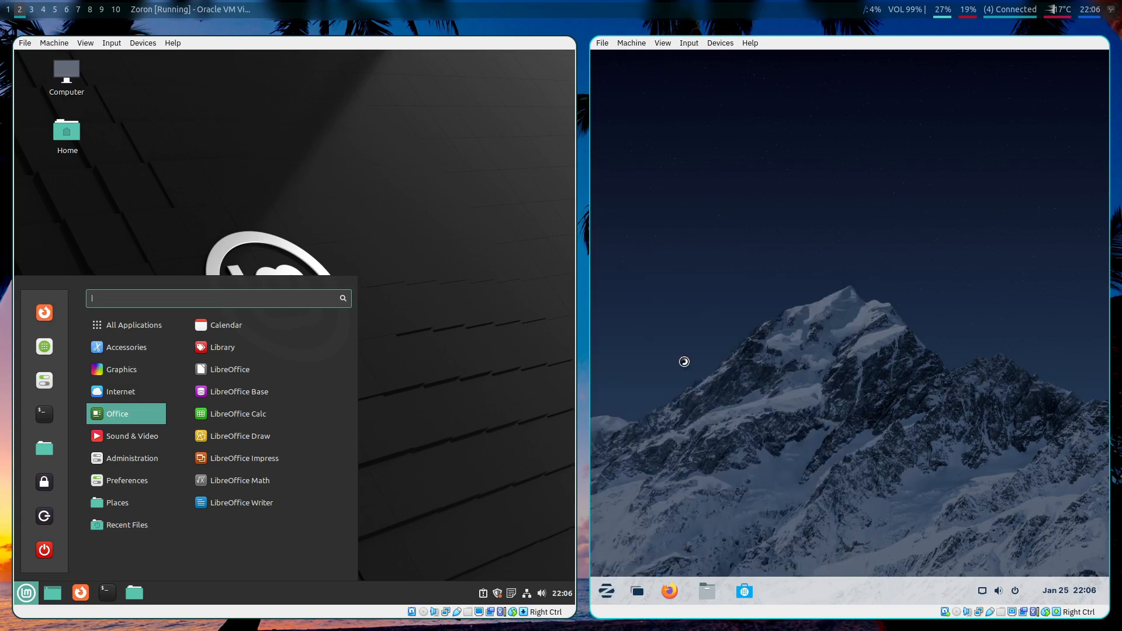
{"action": "left_click", "coordinate": [251, 368]}
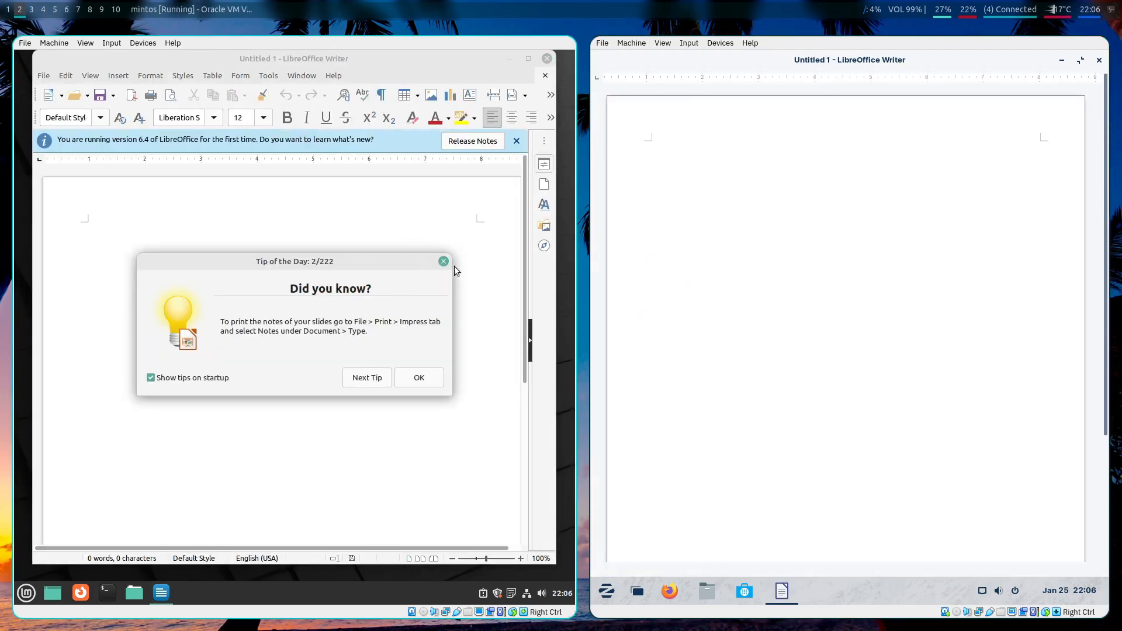
{"action": "left_click", "coordinate": [443, 261]}
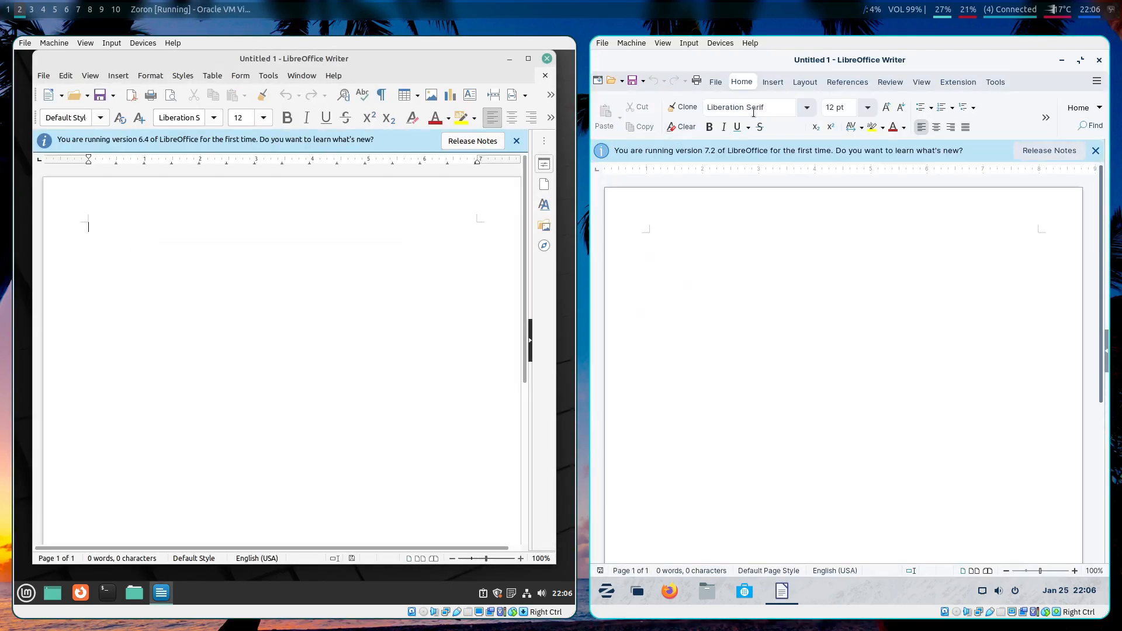
Compare the two Writer interfaces, dismiss Zorin's release notes notice and close Writer in both systems
{"action": "left_click", "coordinate": [219, 118]}
{"action": "left_click", "coordinate": [219, 117]}
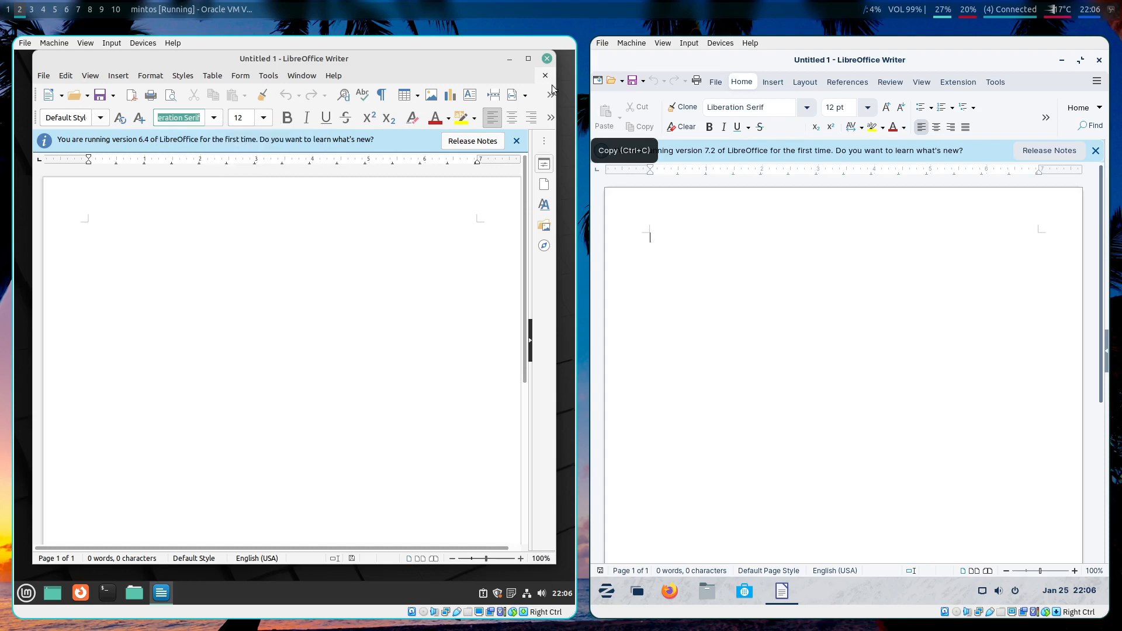
{"action": "left_click", "coordinate": [1096, 150]}
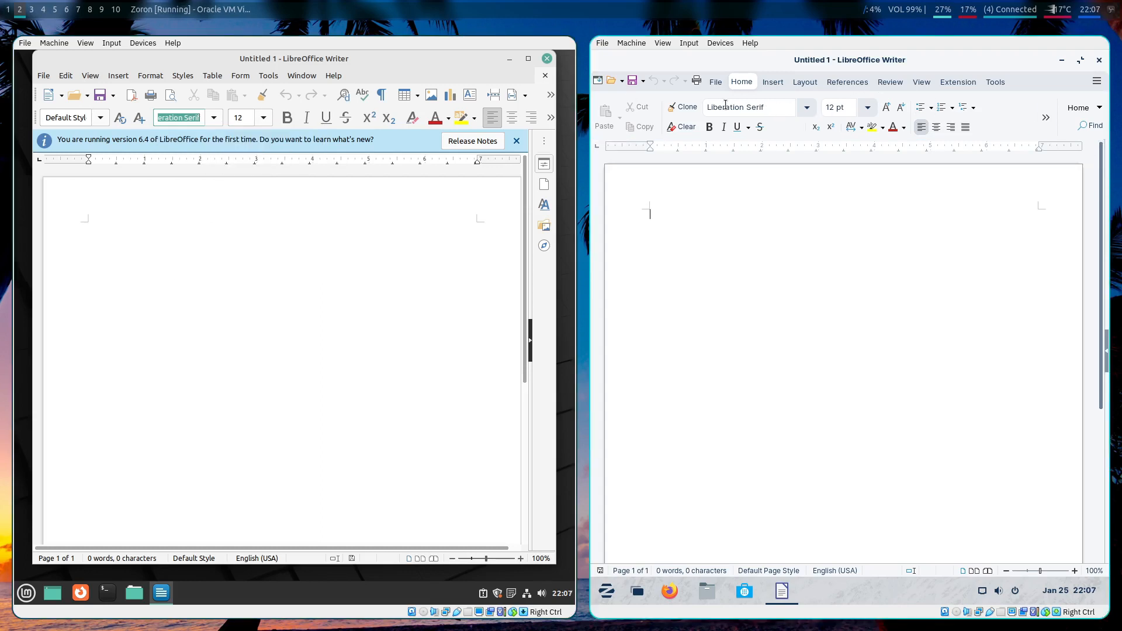
{"action": "left_click", "coordinate": [334, 227]}
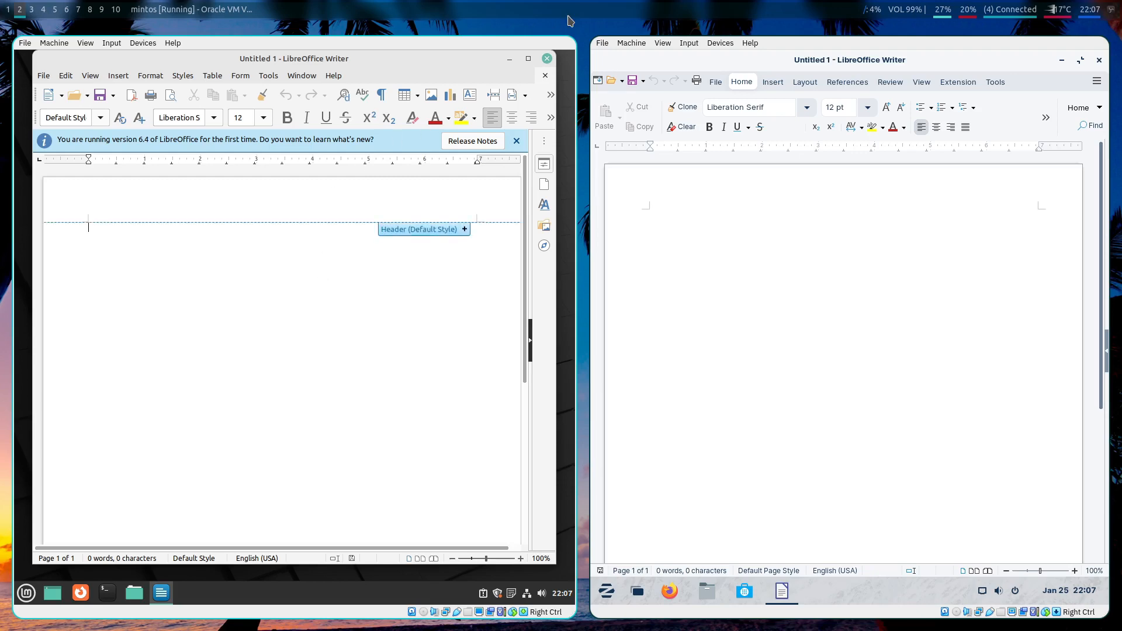
{"action": "left_click", "coordinate": [547, 58]}
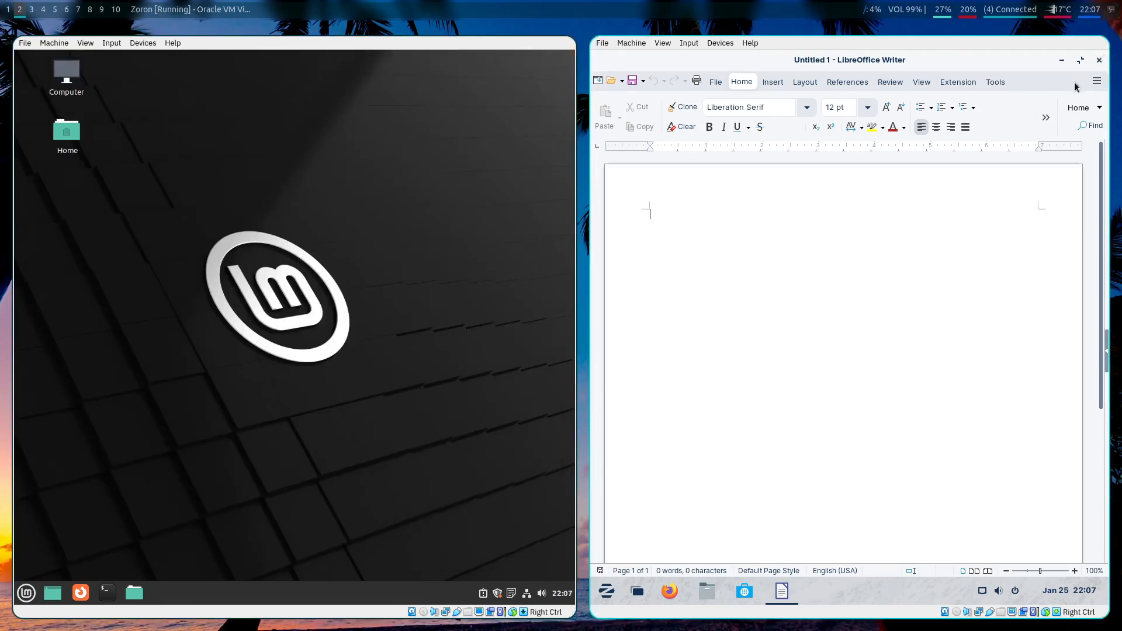
{"action": "left_click", "coordinate": [1097, 61]}
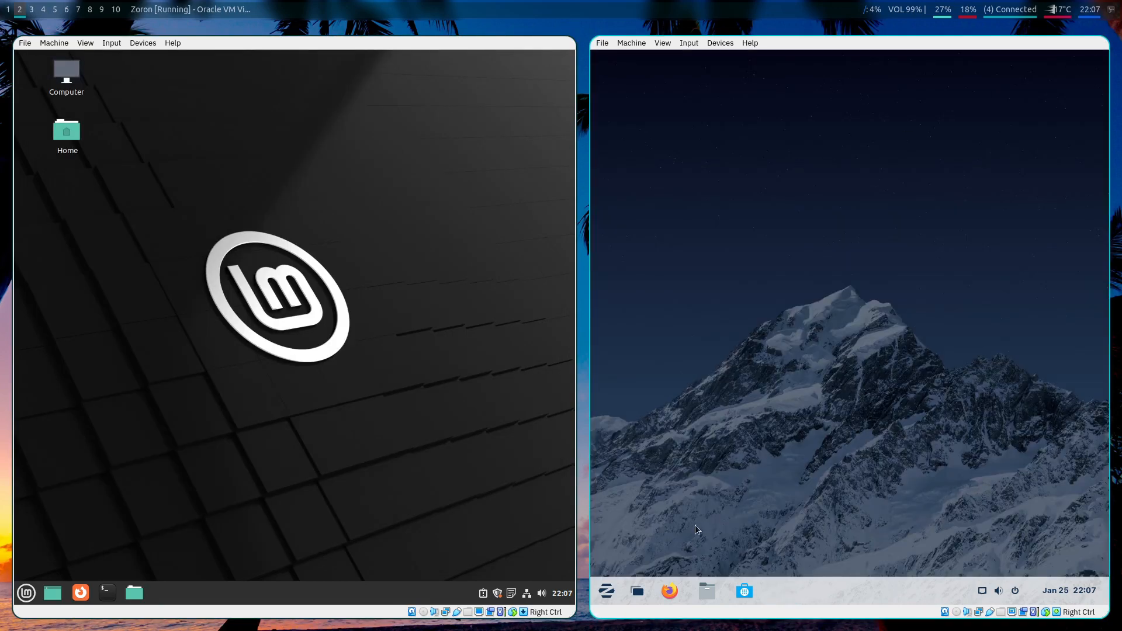
Reopen both application menus and compare the Office categories of Zorin and Mint
{"action": "left_click", "coordinate": [608, 592]}
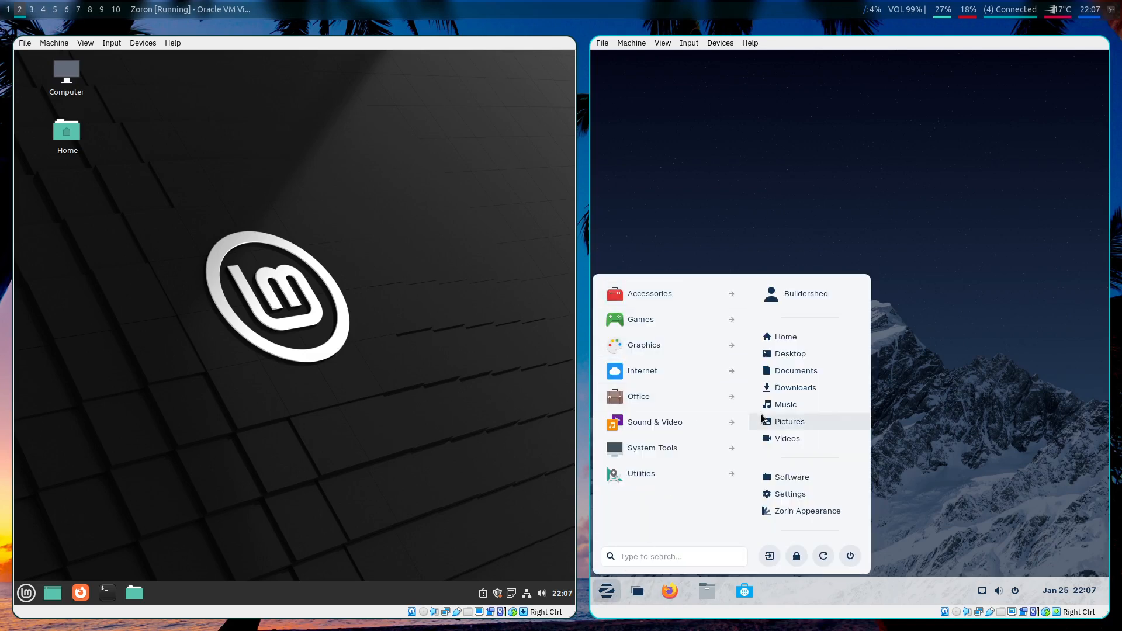
{"action": "left_click", "coordinate": [702, 397]}
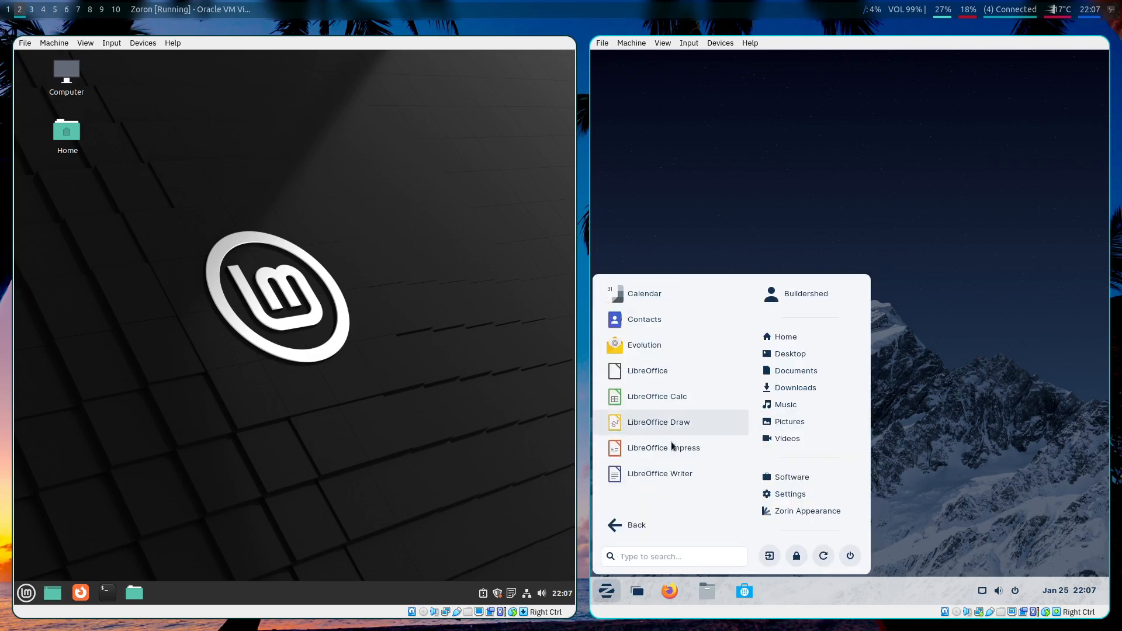
{"action": "left_click", "coordinate": [637, 534]}
{"action": "left_click", "coordinate": [665, 399]}
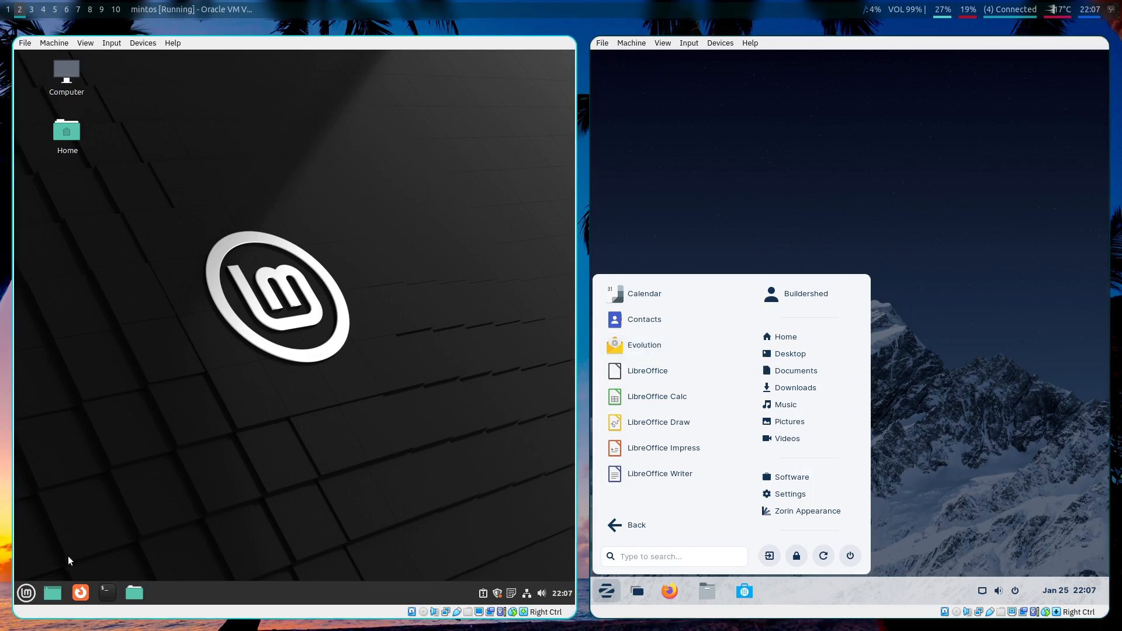
{"action": "left_click", "coordinate": [26, 593]}
{"action": "mouse_move", "coordinate": [138, 410]}
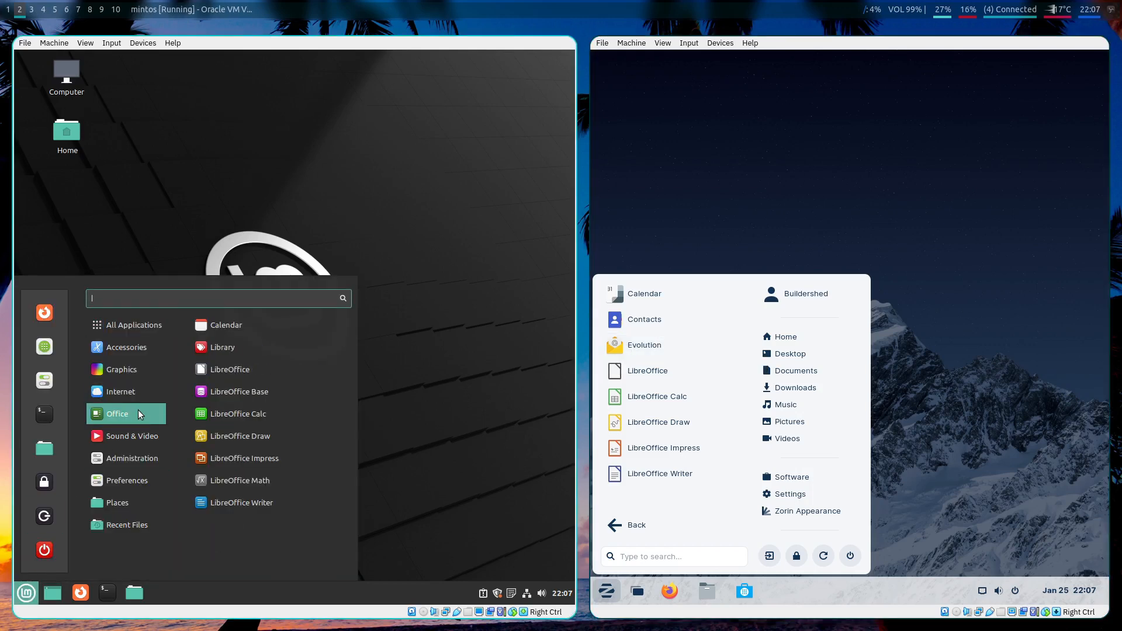
Compare the Sound & Video categories of Mint and Zorin and return to Zorin's category overview
{"action": "mouse_move", "coordinate": [127, 435]}
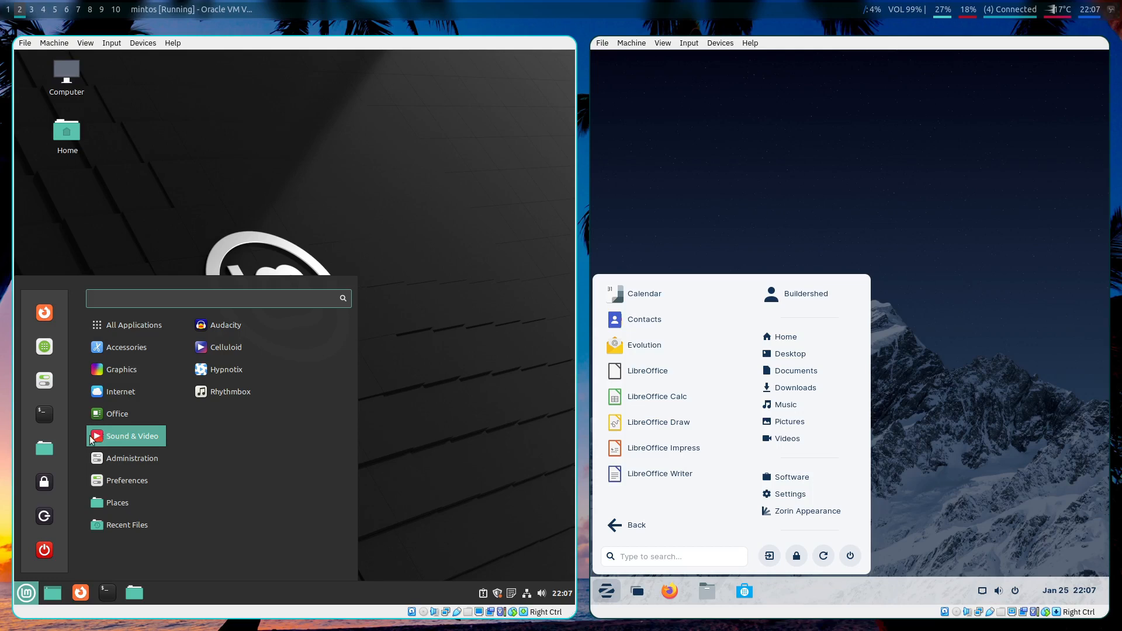
{"action": "left_click", "coordinate": [657, 527]}
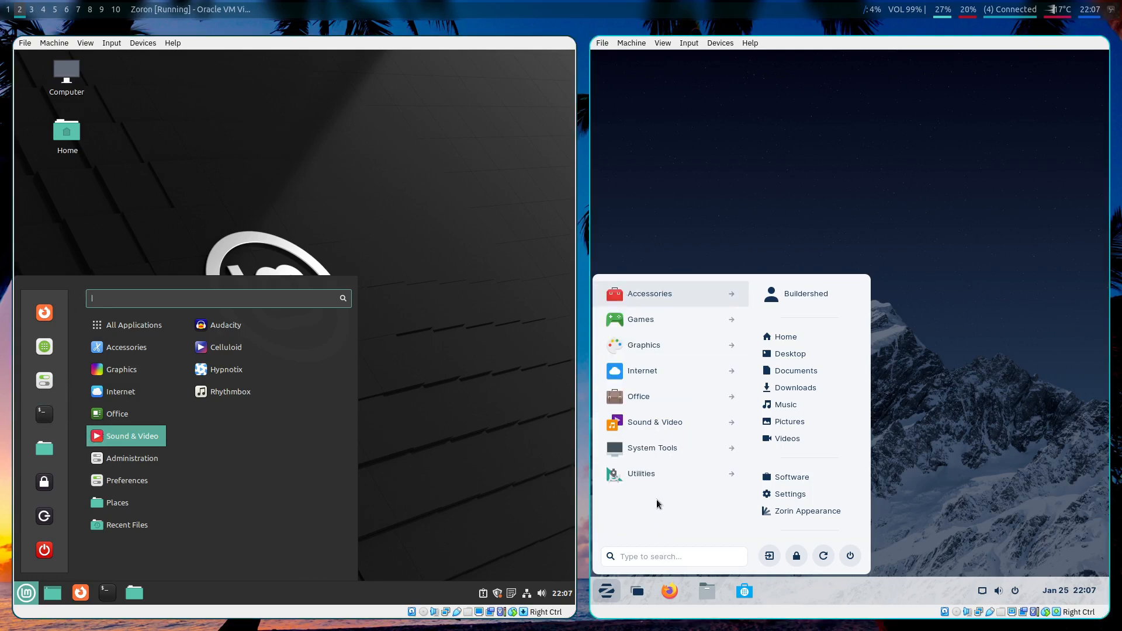
{"action": "left_click", "coordinate": [672, 423]}
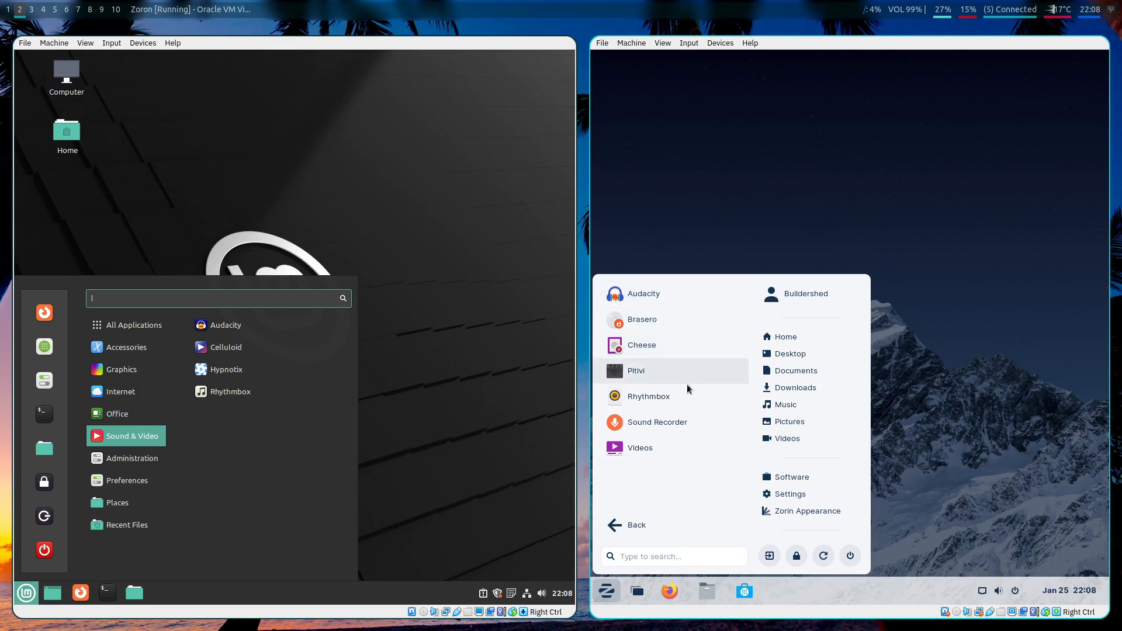
{"action": "left_click", "coordinate": [678, 520]}
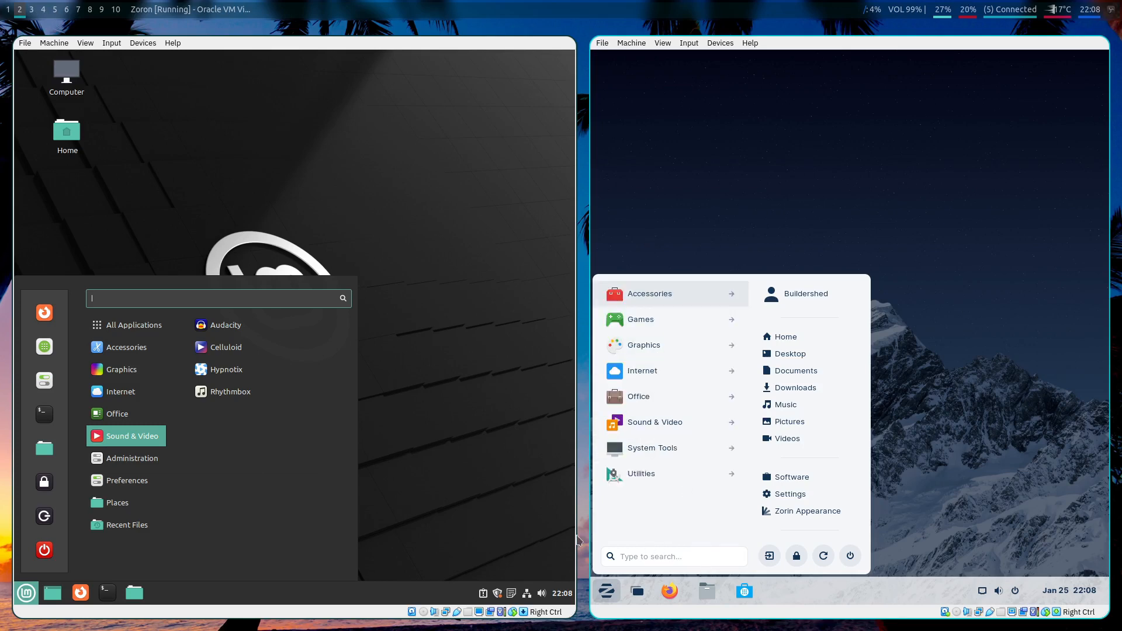
Compare Mint's Administration category with Zorin's System Tools category through the full length of both lists
{"action": "mouse_move", "coordinate": [148, 458]}
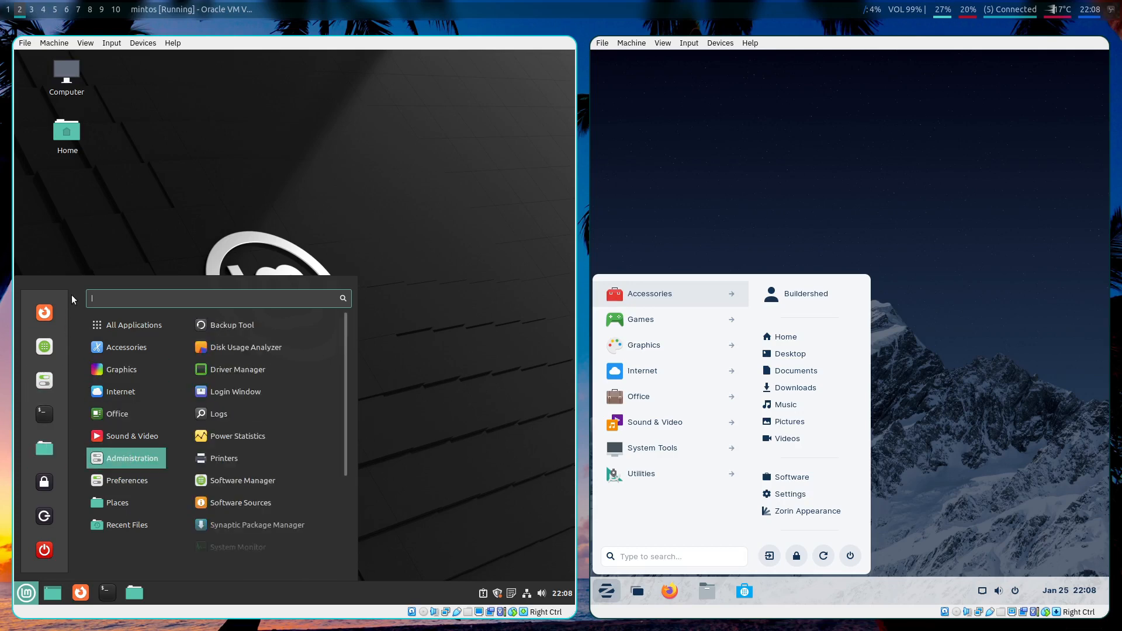
{"action": "left_click", "coordinate": [671, 449]}
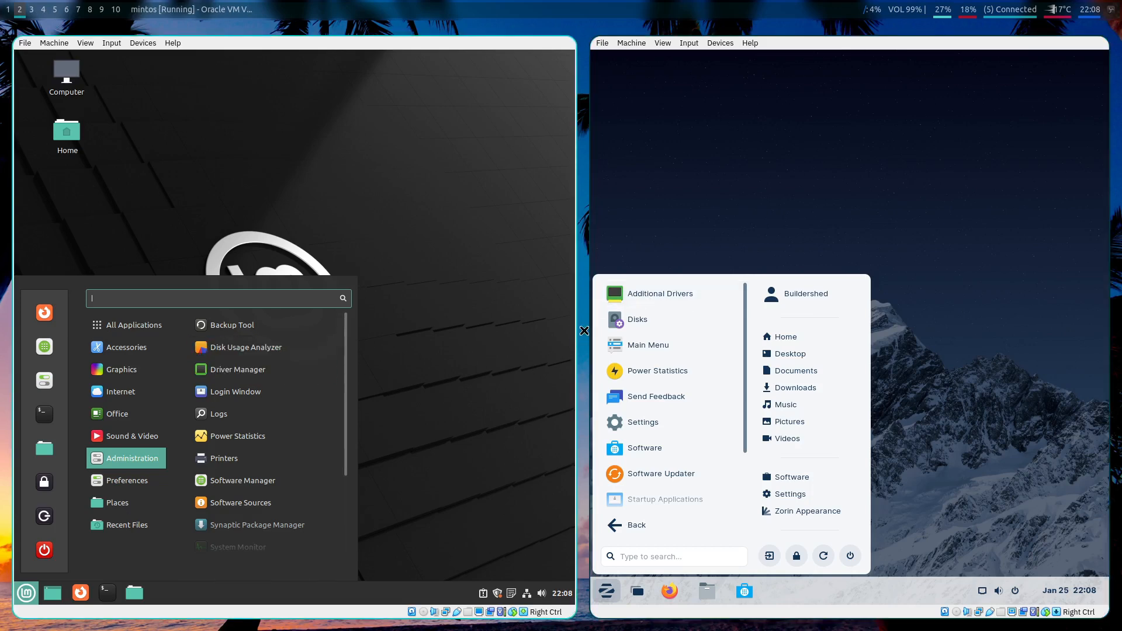
{"action": "scroll", "coordinate": [262, 366], "scroll_direction": "down", "scroll_amount": 3}
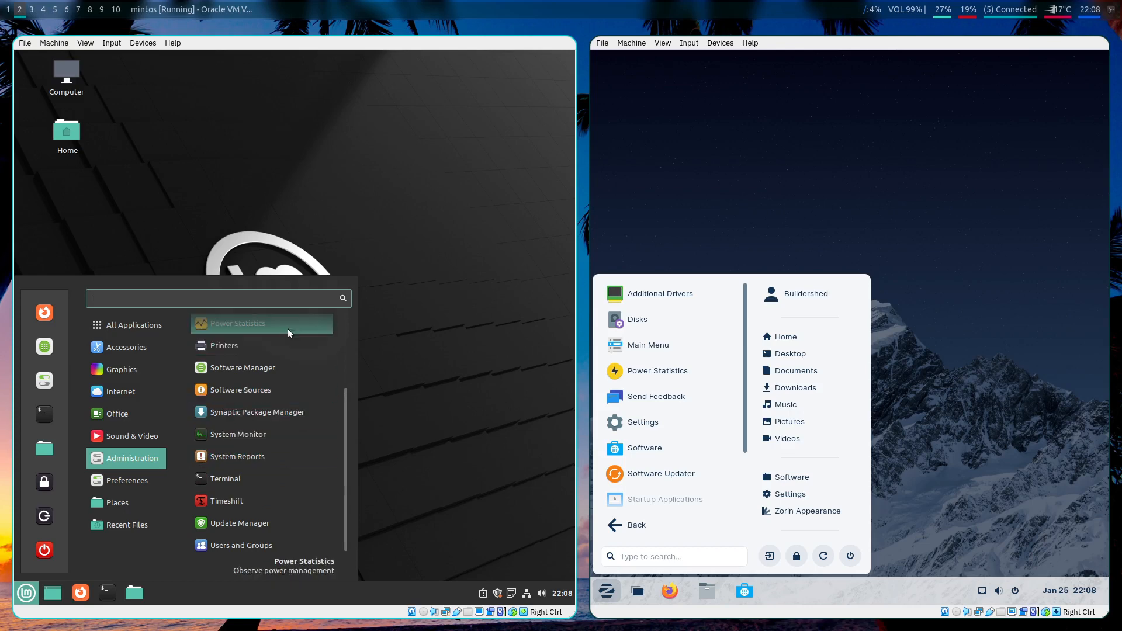
{"action": "left_click_drag", "start_coordinate": [345, 444], "coordinate": [336, 349]}
{"action": "scroll", "coordinate": [336, 349], "scroll_direction": "down", "scroll_amount": 3}
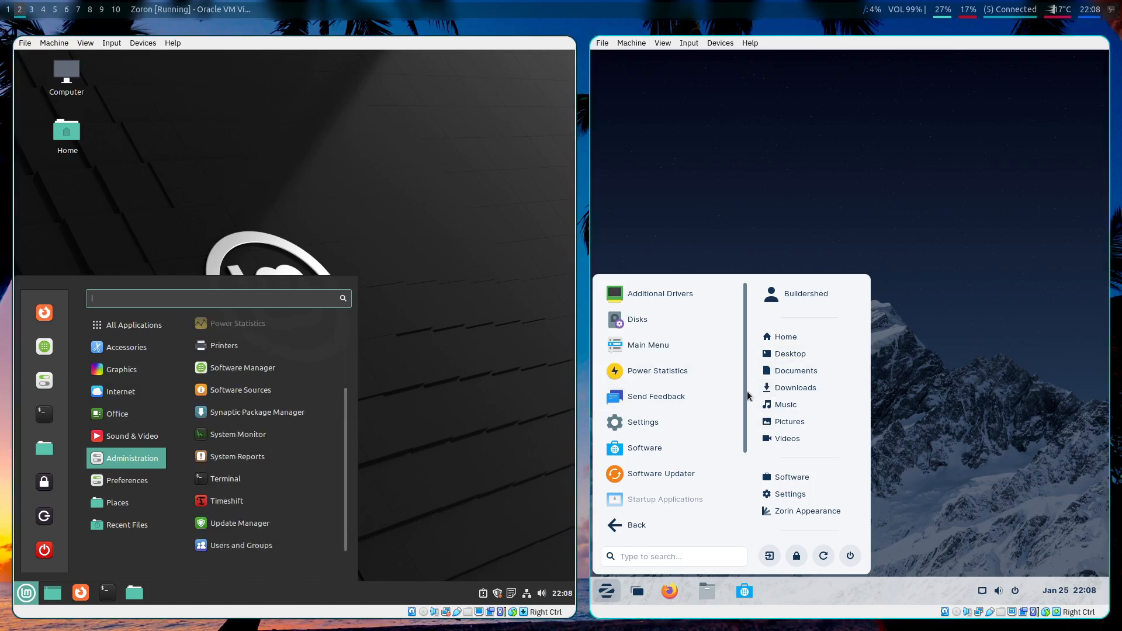
{"action": "scroll", "coordinate": [746, 392], "scroll_direction": "down", "scroll_amount": 3}
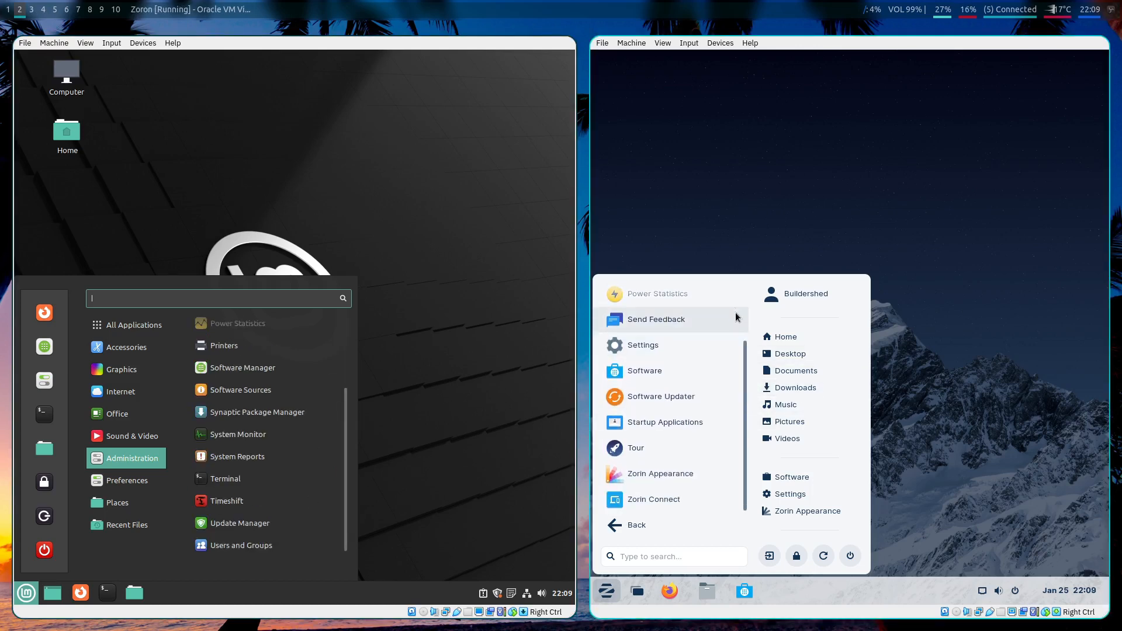
{"action": "scroll", "coordinate": [734, 331], "scroll_direction": "up", "scroll_amount": 1}
{"action": "left_click_drag", "start_coordinate": [734, 326], "coordinate": [757, 360]}
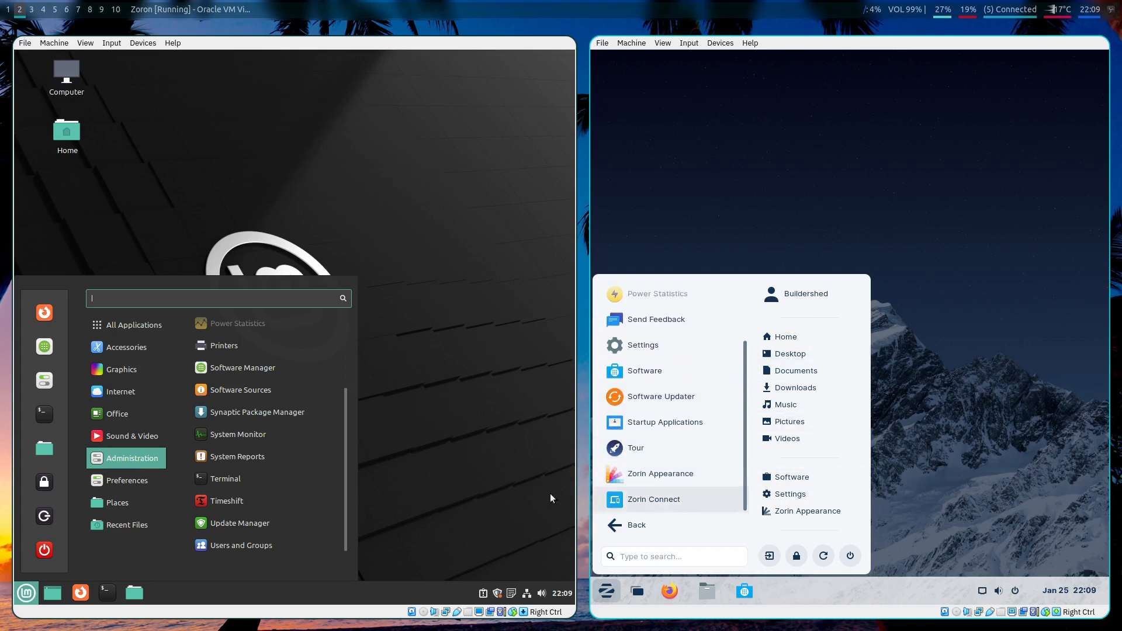
{"action": "scroll", "coordinate": [266, 390], "scroll_direction": "up", "scroll_amount": 2}
{"action": "scroll", "coordinate": [267, 386], "scroll_direction": "down", "scroll_amount": 2}
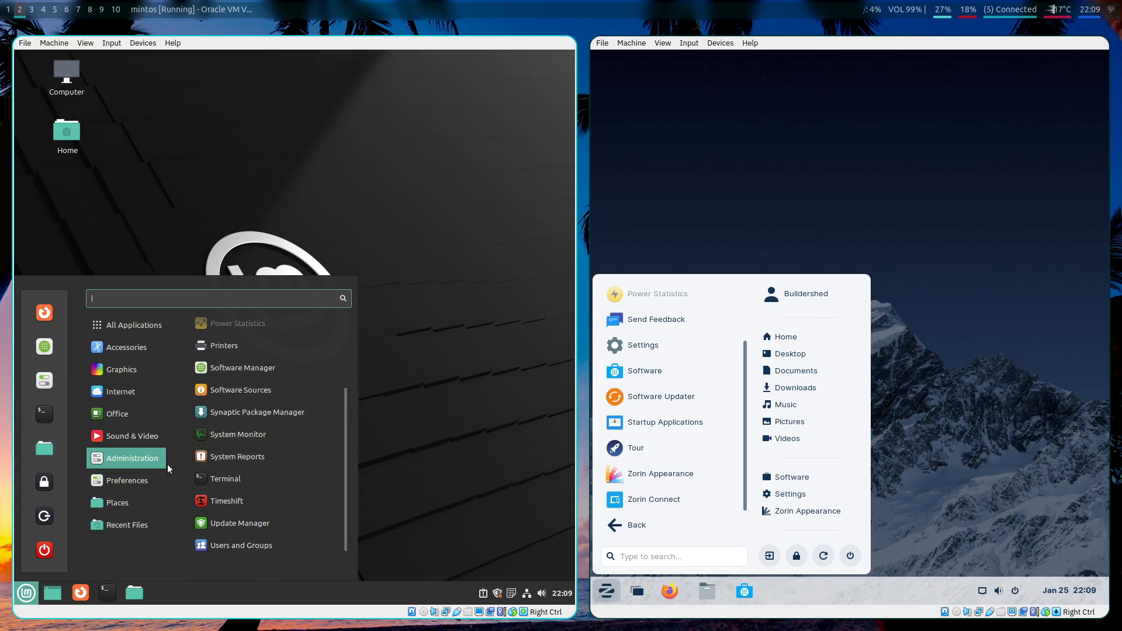
Look through Mint's Preferences category and return to Zorin's category overview
{"action": "mouse_move", "coordinate": [142, 487]}
{"action": "scroll", "coordinate": [283, 451], "scroll_direction": "down", "scroll_amount": 10}
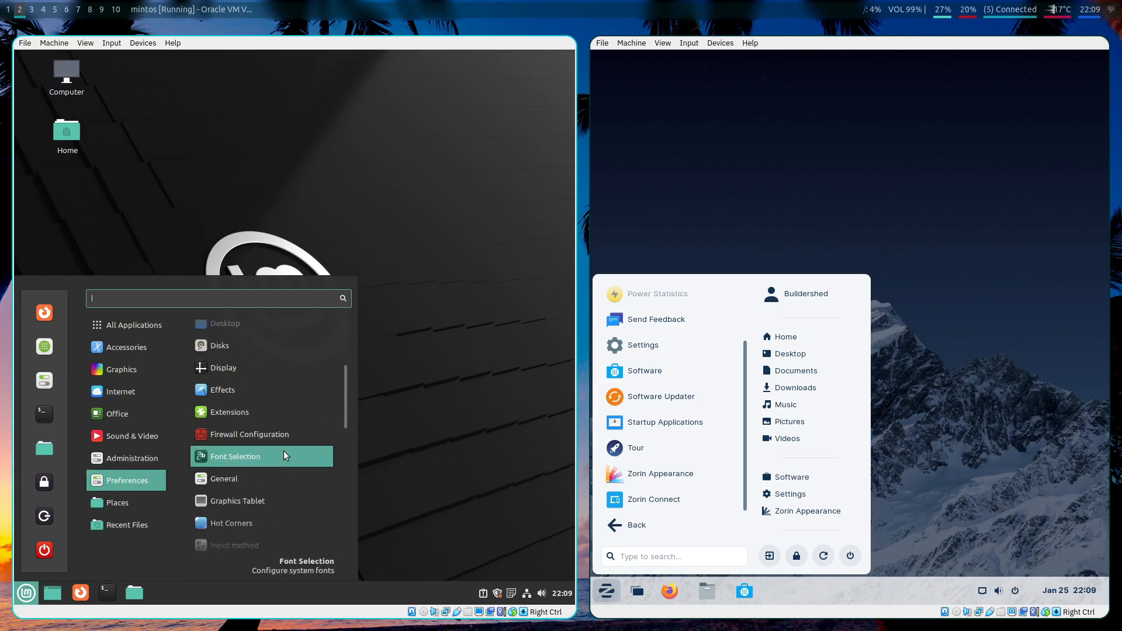
{"action": "scroll", "coordinate": [244, 430], "scroll_direction": "down", "scroll_amount": 5}
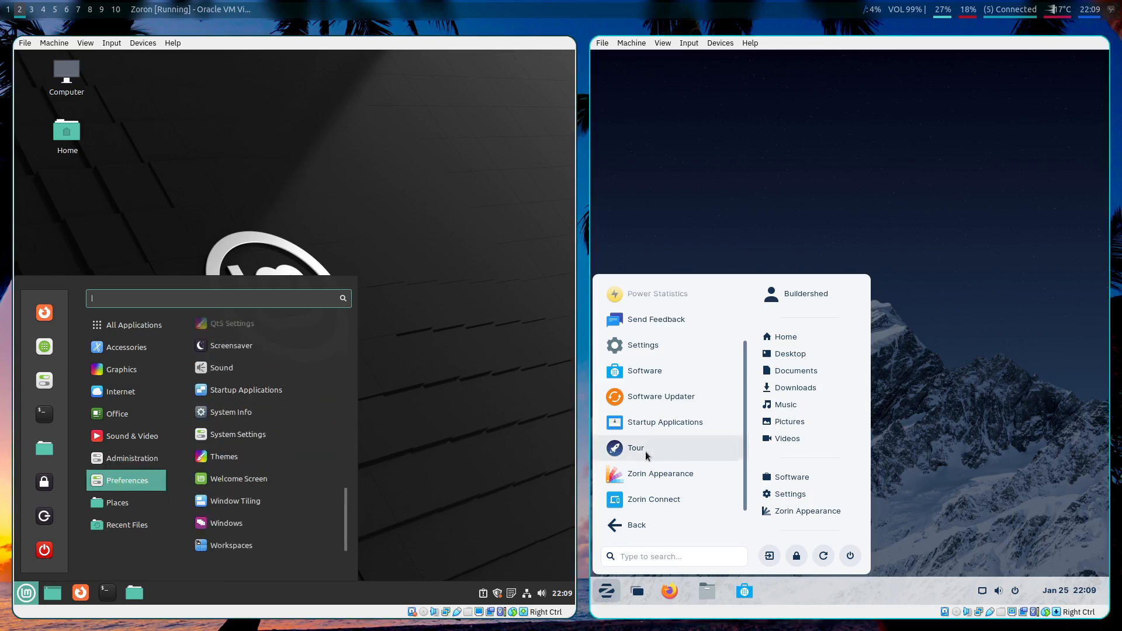
{"action": "left_click", "coordinate": [624, 526]}
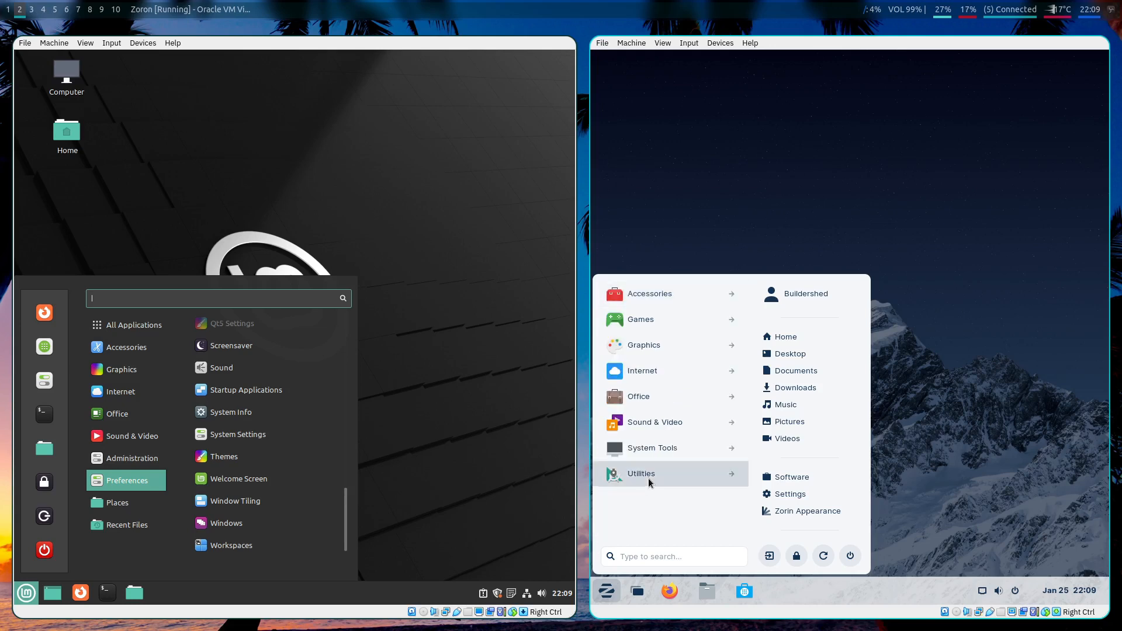
Look through Zorin's Utilities category and return to its category overview
{"action": "left_click", "coordinate": [647, 478]}
{"action": "left_click", "coordinate": [649, 499]}
{"action": "left_click", "coordinate": [652, 481]}
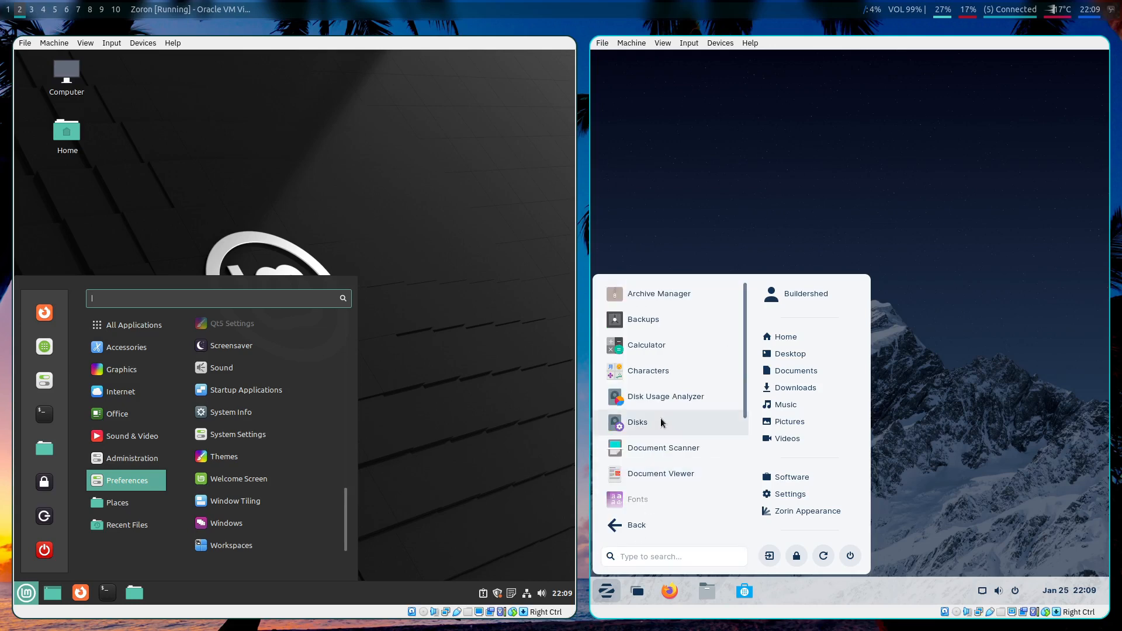
{"action": "scroll", "coordinate": [646, 424], "scroll_direction": "down", "scroll_amount": 5}
{"action": "left_click", "coordinate": [631, 526]}
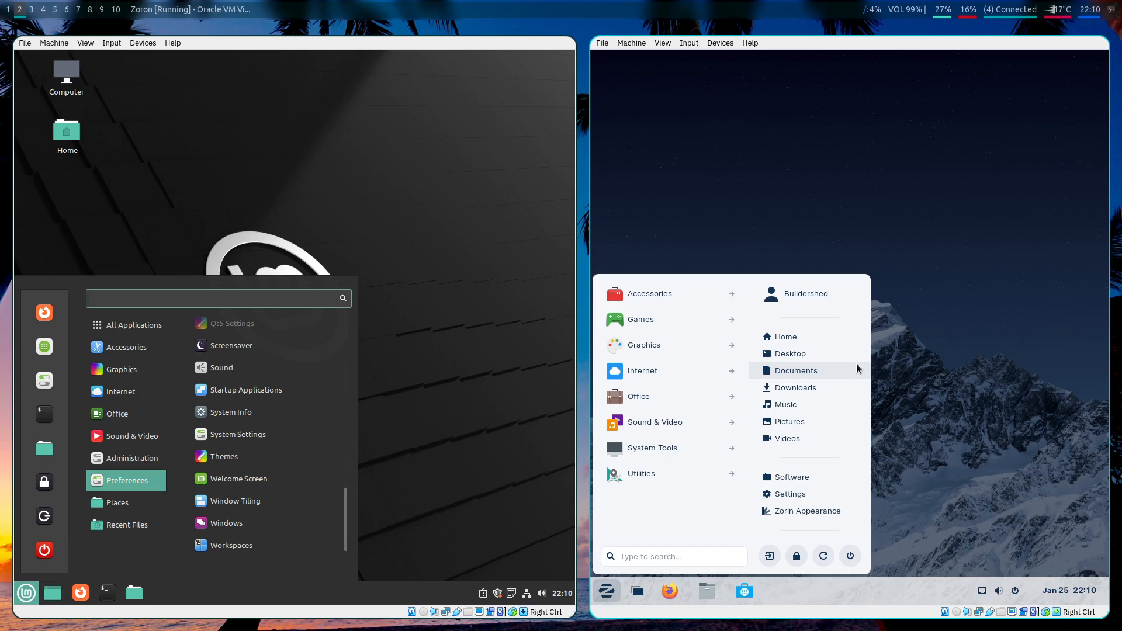
Open Settings in Zorin and System Settings in Mint, and look through Mint's setting groups down to Administration
{"action": "left_click", "coordinate": [790, 495]}
{"action": "scroll", "coordinate": [263, 438], "scroll_direction": "up", "scroll_amount": 5}
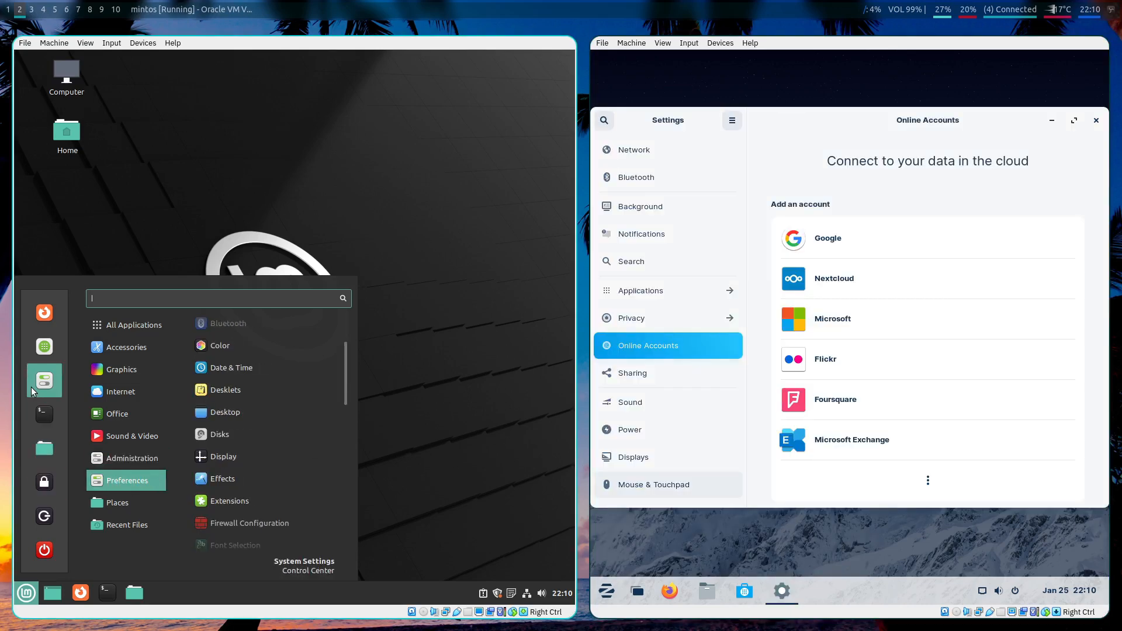
{"action": "left_click", "coordinate": [33, 386]}
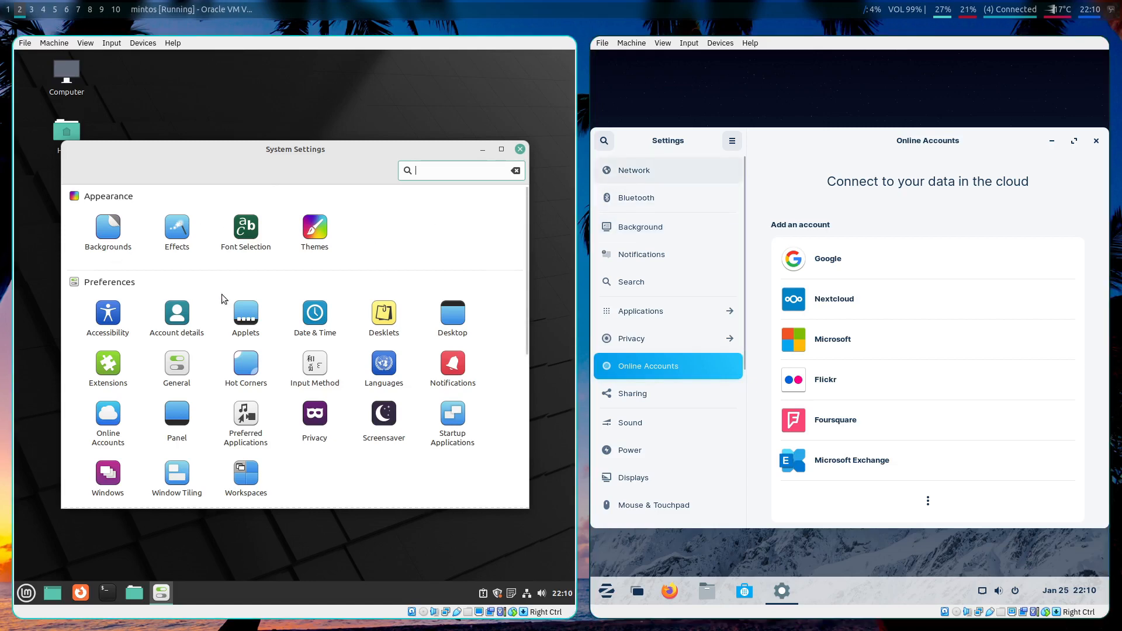
{"action": "scroll", "coordinate": [222, 294], "scroll_direction": "down", "scroll_amount": 5}
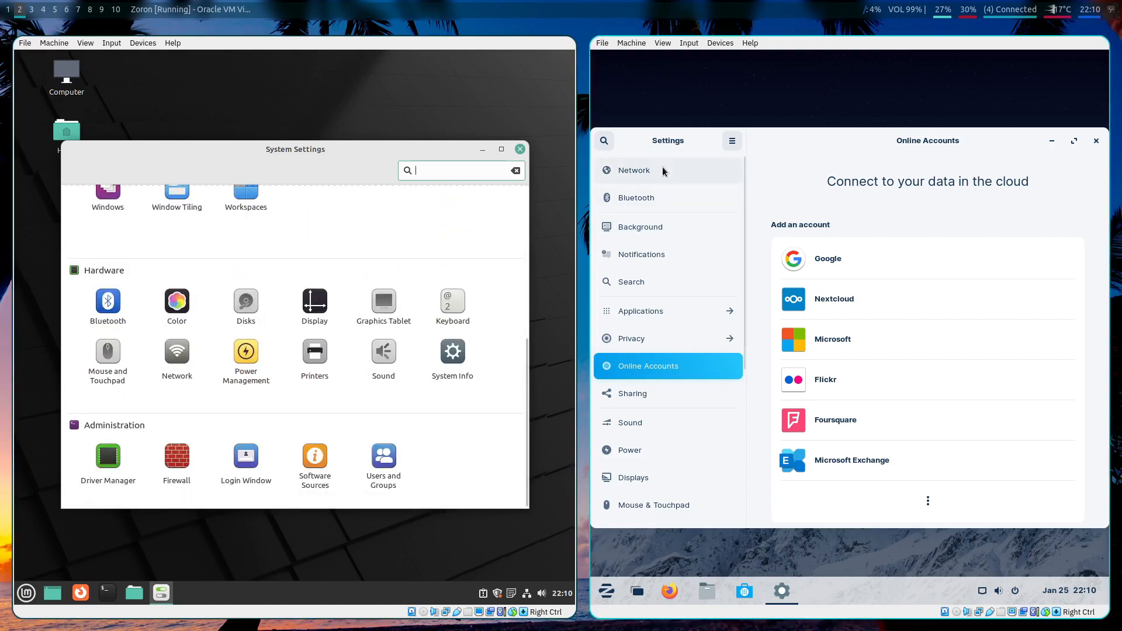
Open the Network settings in Zorin and the Network module under Hardware in Mint's System Settings
{"action": "left_click", "coordinate": [732, 140]}
{"action": "left_click", "coordinate": [678, 170]}
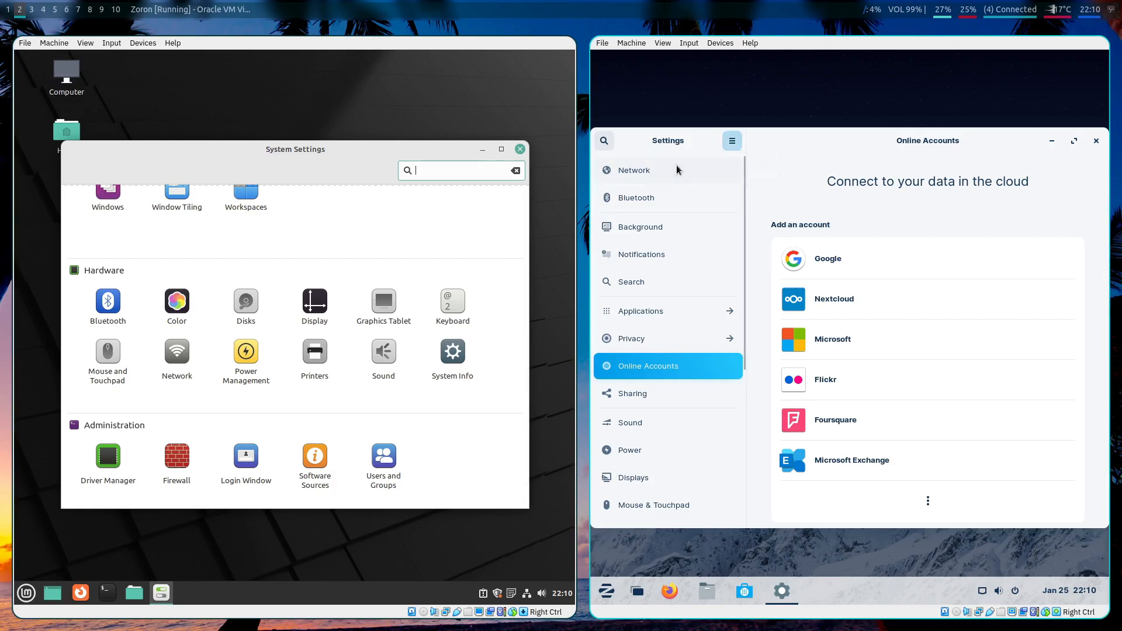
{"action": "left_click", "coordinate": [678, 170]}
{"action": "scroll", "coordinate": [304, 332], "scroll_direction": "up", "scroll_amount": 3}
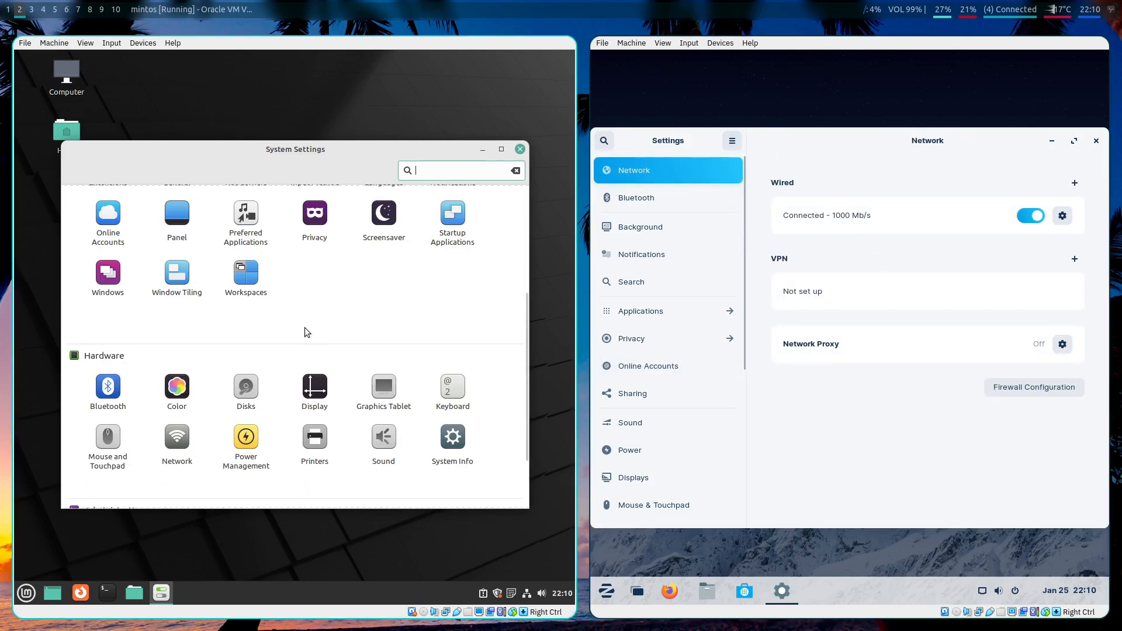
{"action": "scroll", "coordinate": [327, 281], "scroll_direction": "up", "scroll_amount": 6}
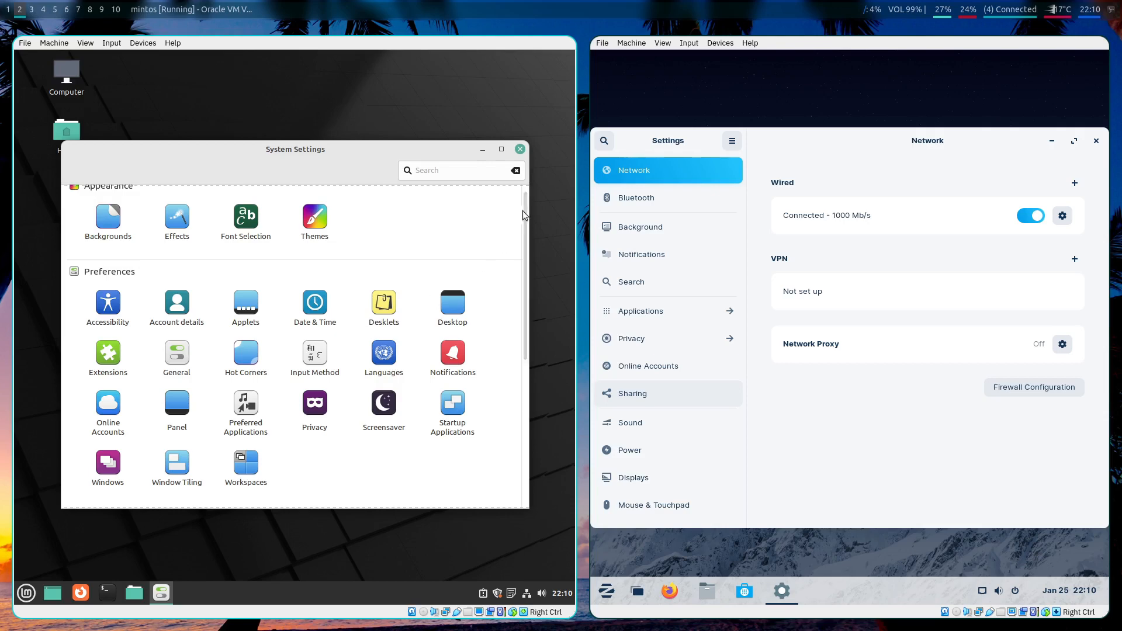
{"action": "left_click_drag", "start_coordinate": [524, 219], "coordinate": [515, 377]}
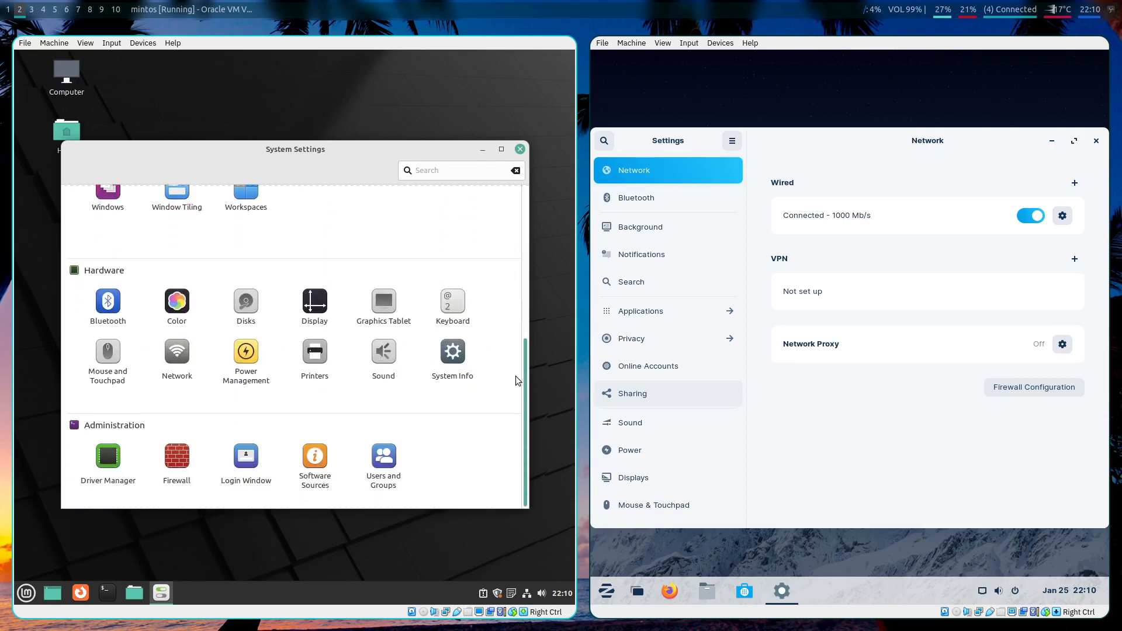
{"action": "left_click", "coordinate": [170, 360]}
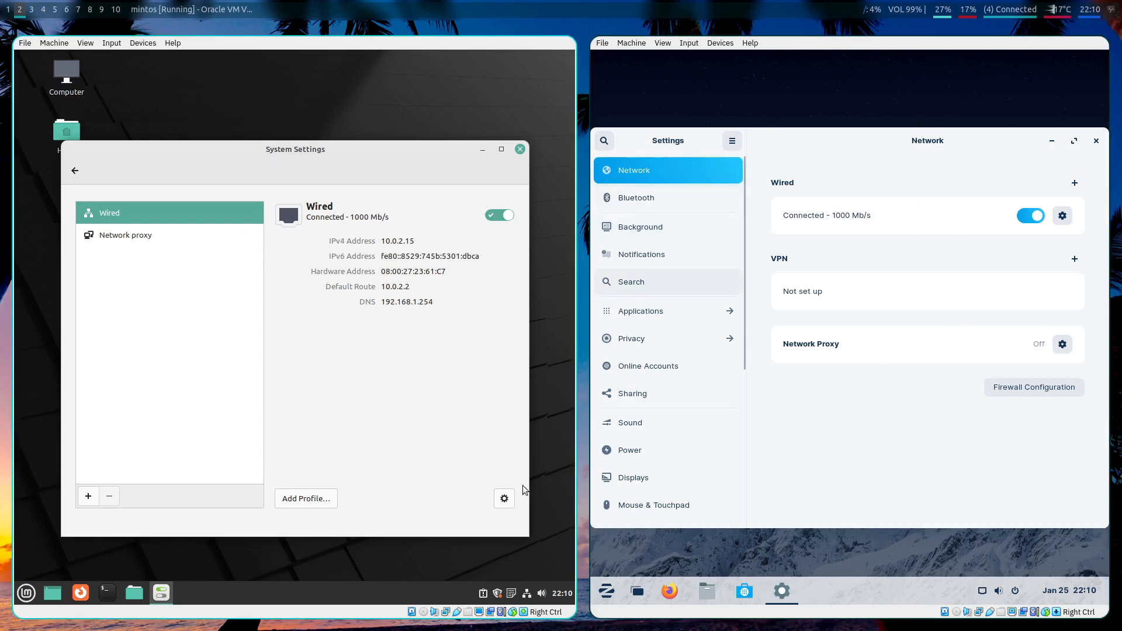
Open the wired connection's options in Mint and Zorin, and compare their Details pages
{"action": "left_click", "coordinate": [503, 499]}
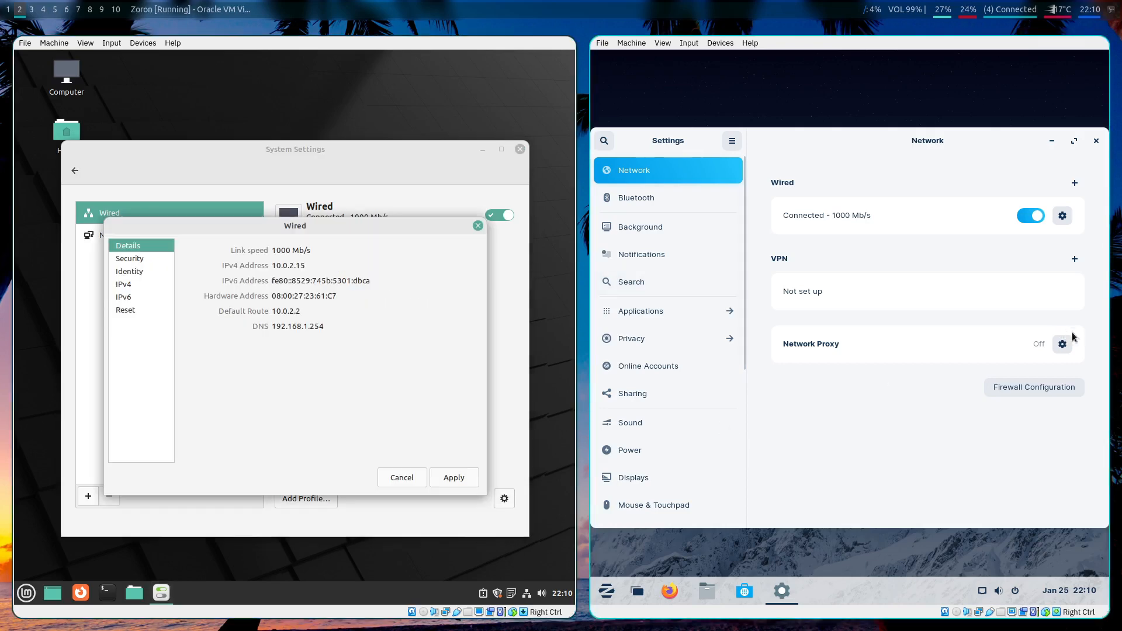
{"action": "left_click", "coordinate": [1061, 221]}
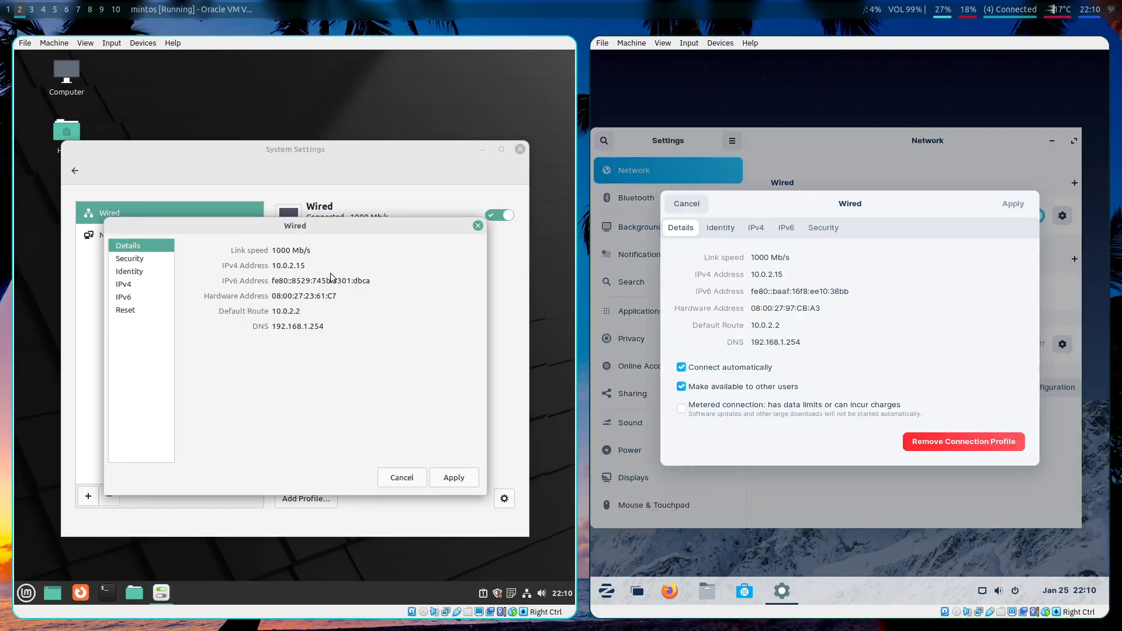
{"action": "left_click", "coordinate": [156, 255]}
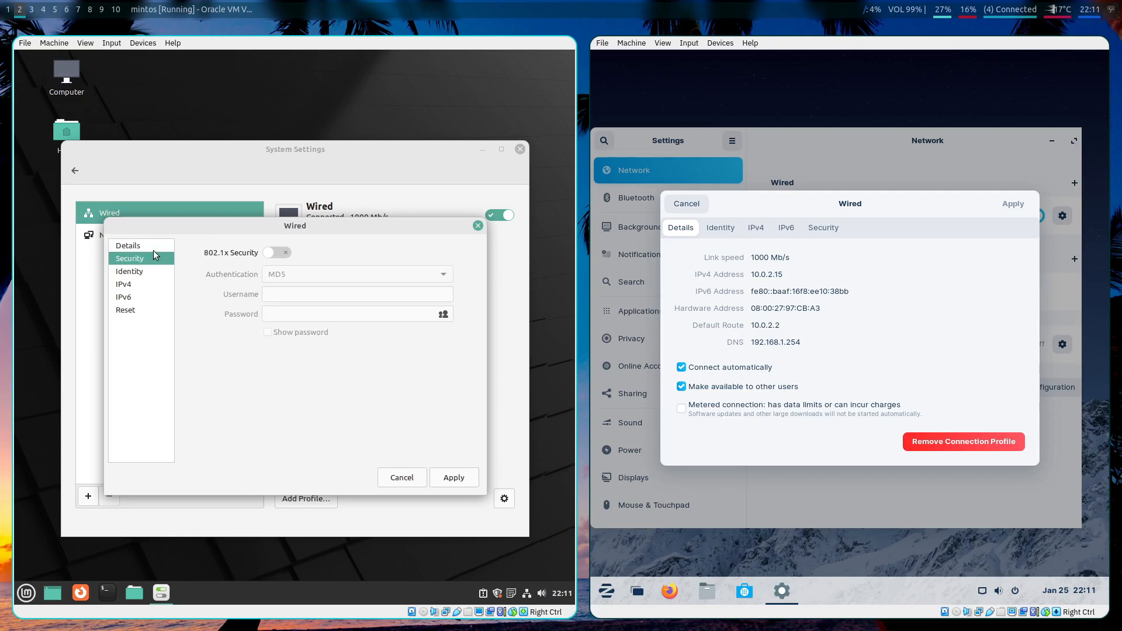
{"action": "left_click", "coordinate": [149, 247]}
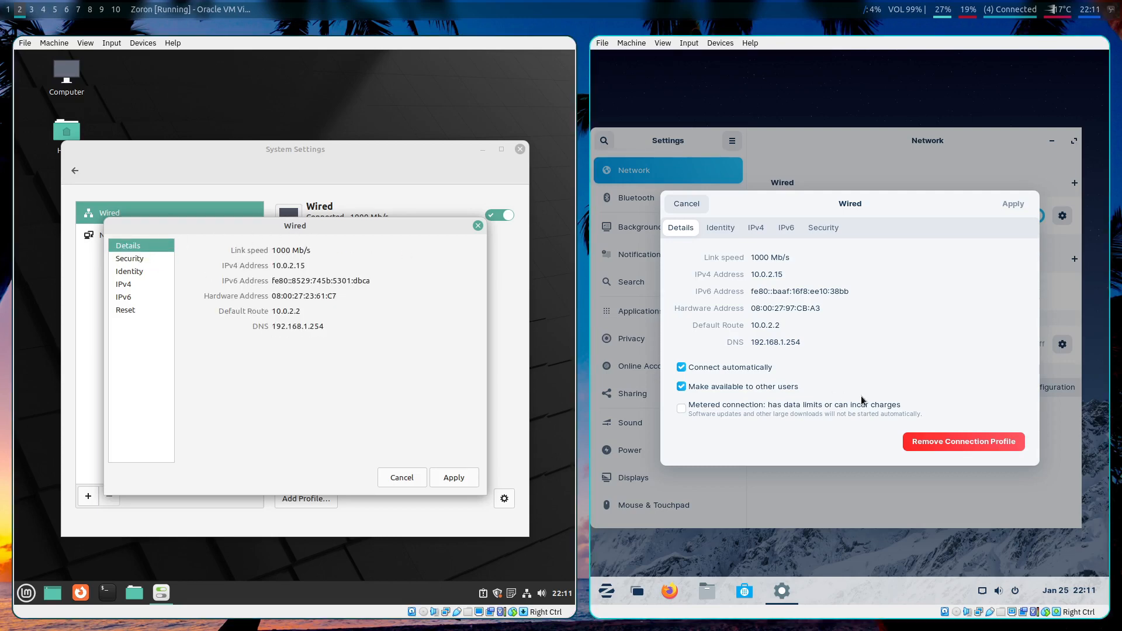
Compare Mint's Security, Identity and Details pages for the wired connection with Zorin's Identity and Details pages
{"action": "left_click", "coordinate": [130, 259]}
{"action": "left_click", "coordinate": [720, 227]}
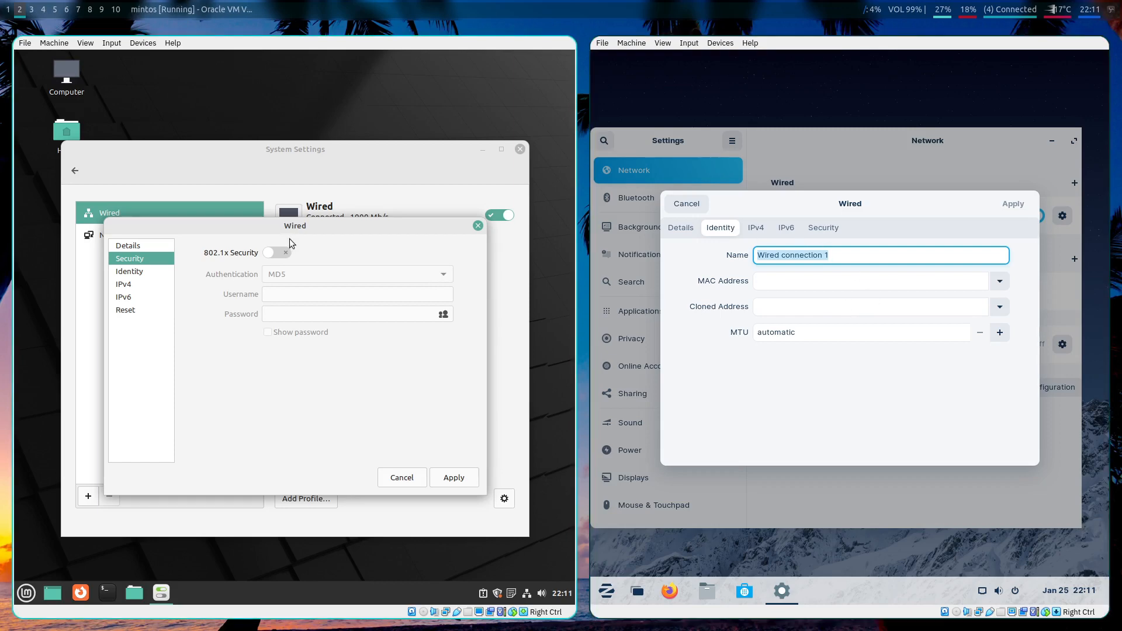
{"action": "left_click", "coordinate": [765, 230]}
{"action": "left_click", "coordinate": [151, 271]}
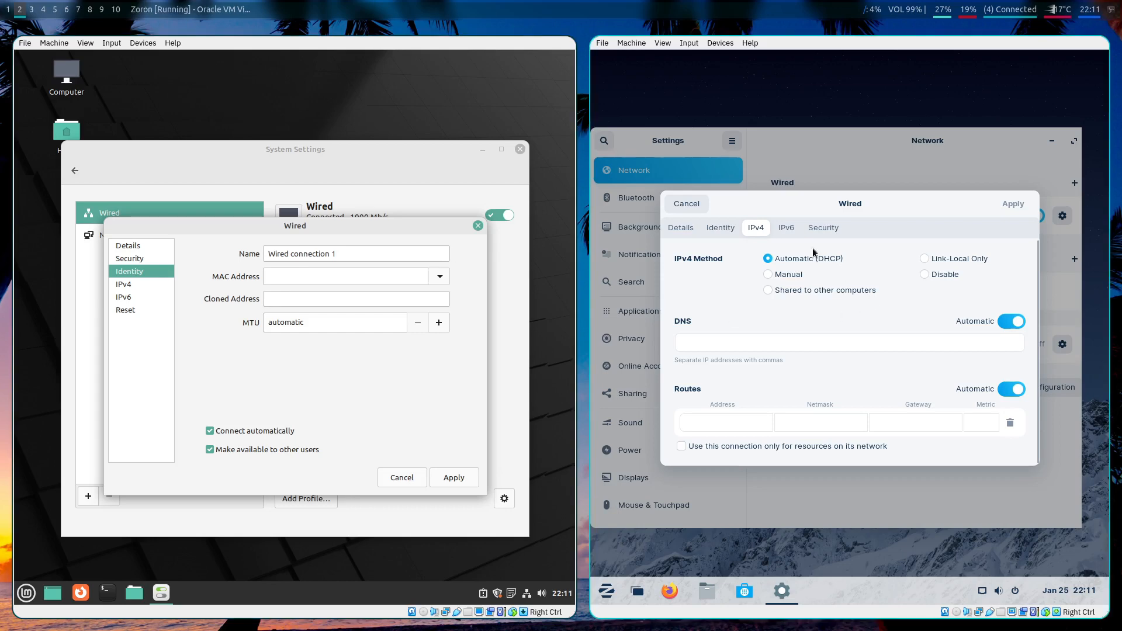
{"action": "left_click", "coordinate": [716, 232]}
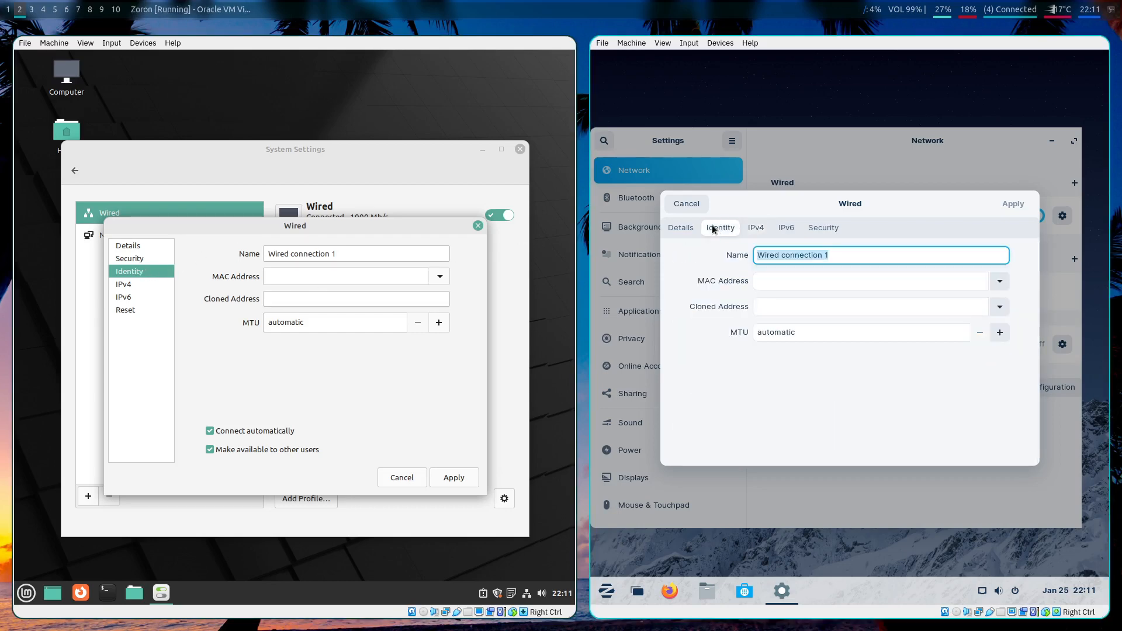
{"action": "left_click", "coordinate": [133, 259]}
{"action": "left_click", "coordinate": [129, 270]}
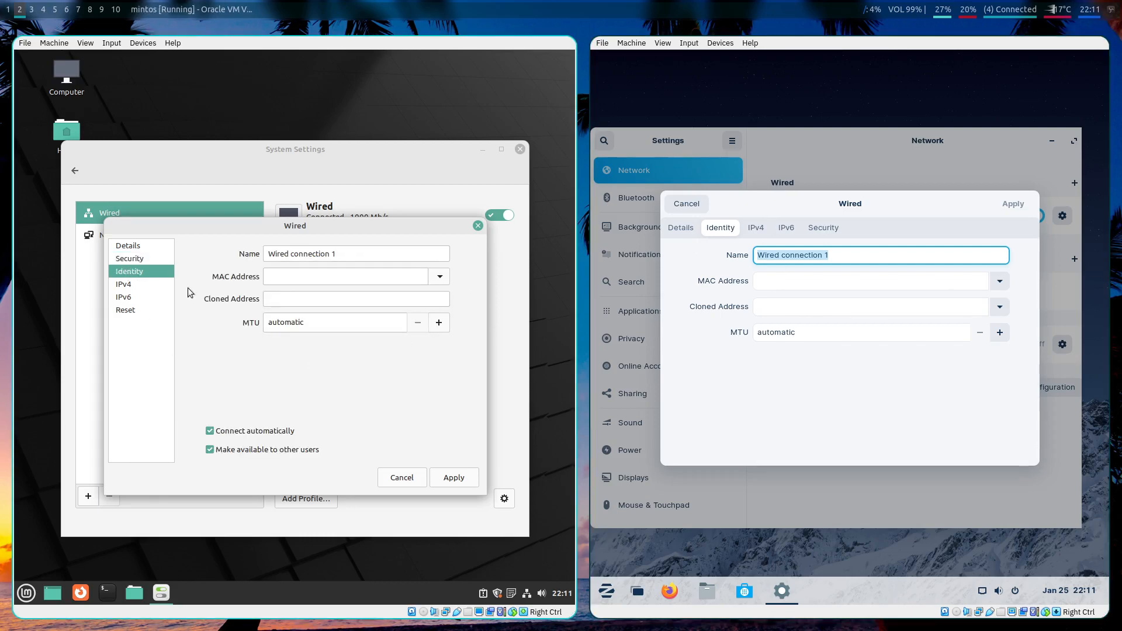
{"action": "left_click", "coordinate": [143, 248]}
{"action": "left_click", "coordinate": [147, 257]}
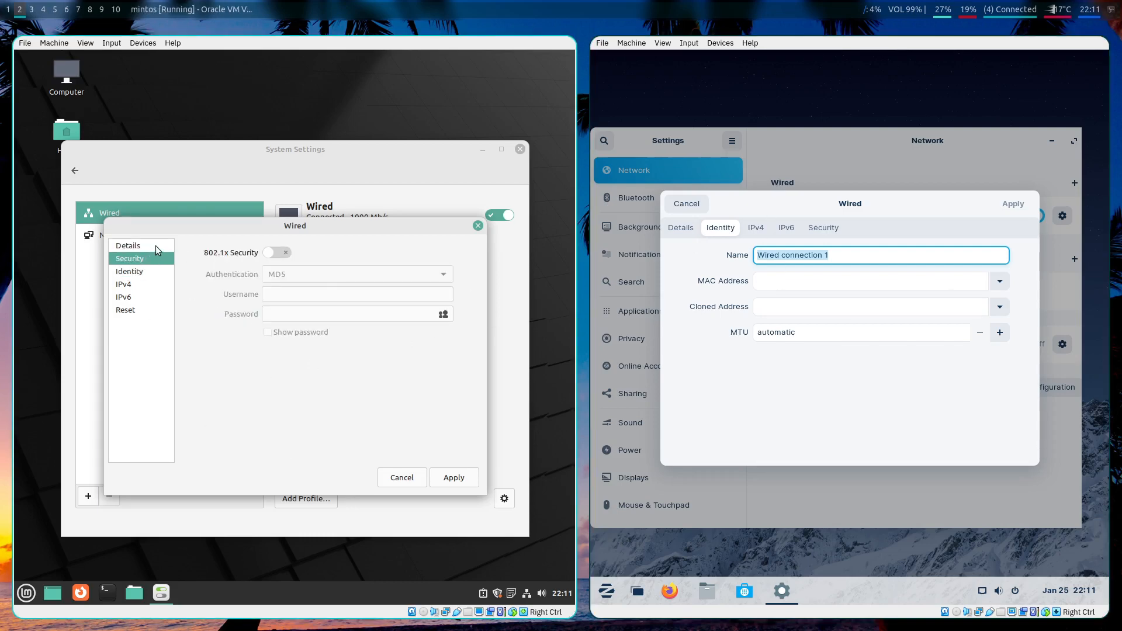
{"action": "left_click", "coordinate": [155, 245]}
{"action": "left_click", "coordinate": [125, 270]}
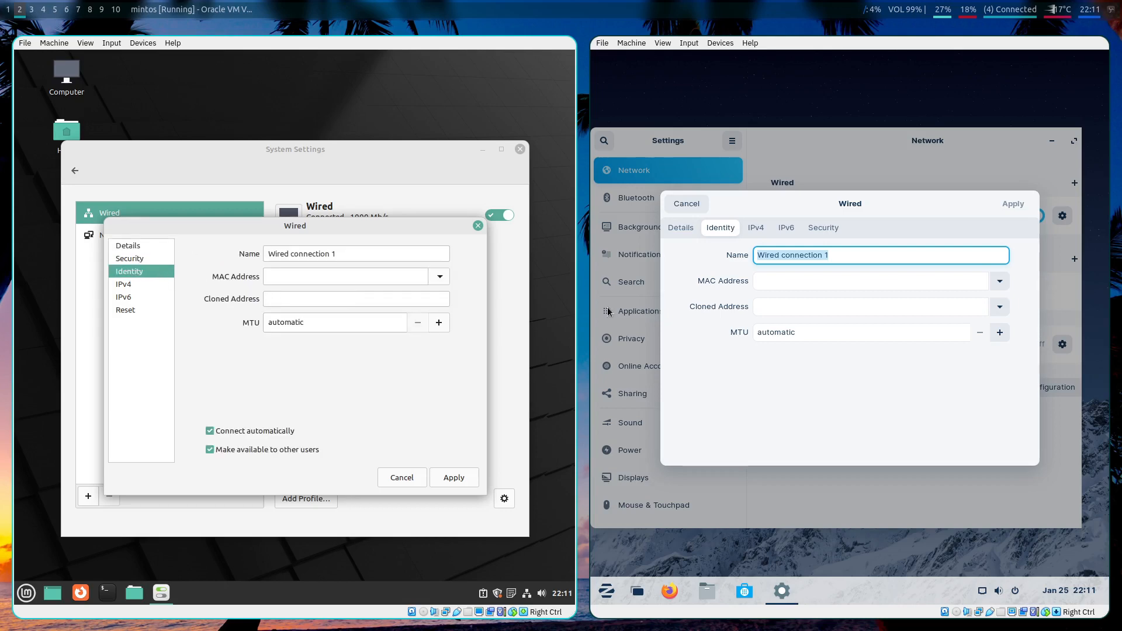
{"action": "left_click", "coordinate": [698, 230]}
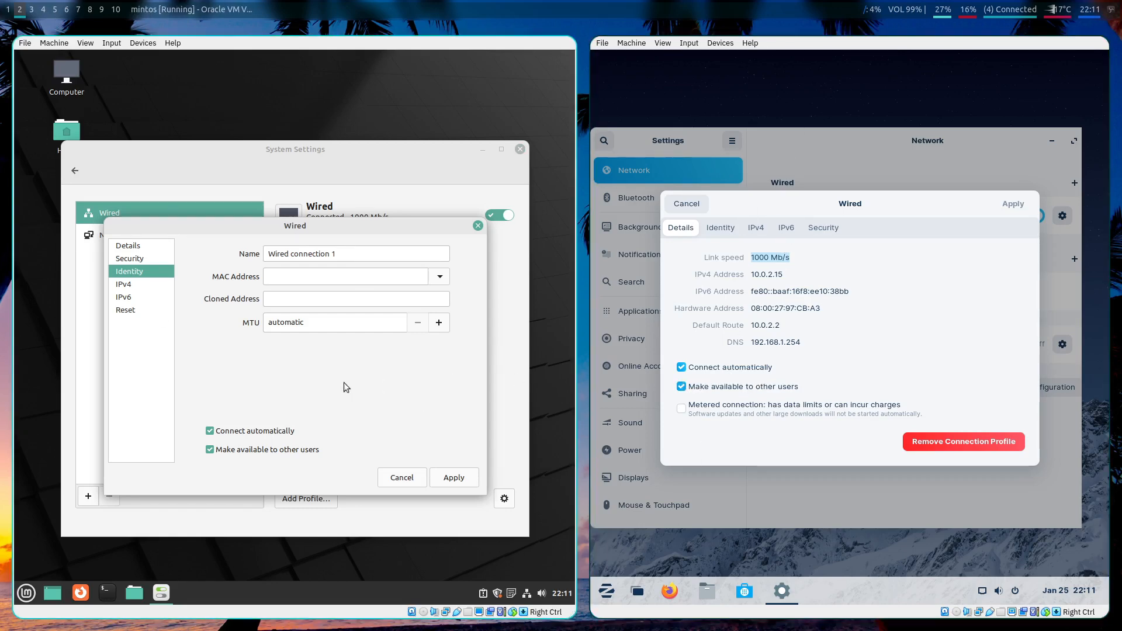
Compare the wired connection's IPv4 pages in both systems, including Mint's address methods, DNS and Routes fields
{"action": "left_click", "coordinate": [757, 227]}
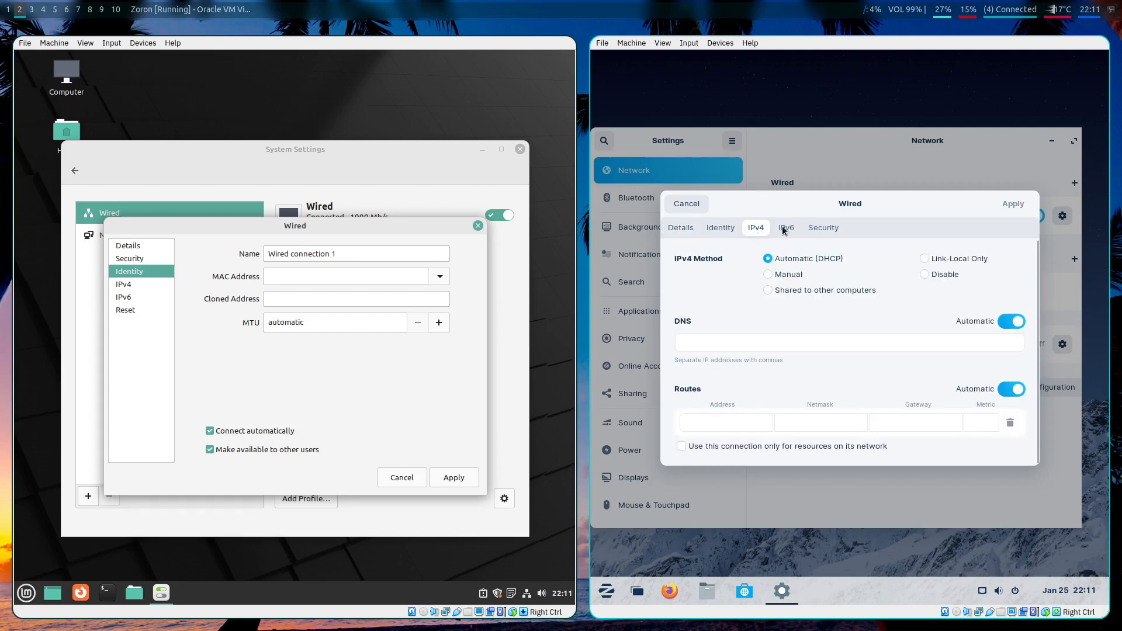
{"action": "left_click", "coordinate": [140, 285]}
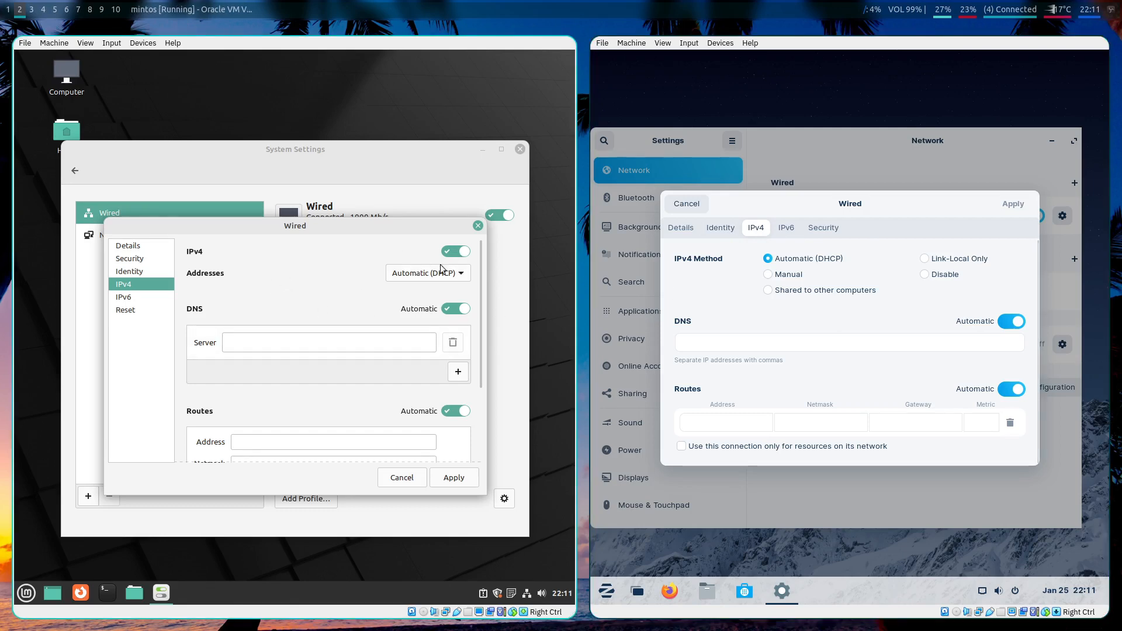
{"action": "left_click", "coordinate": [413, 276]}
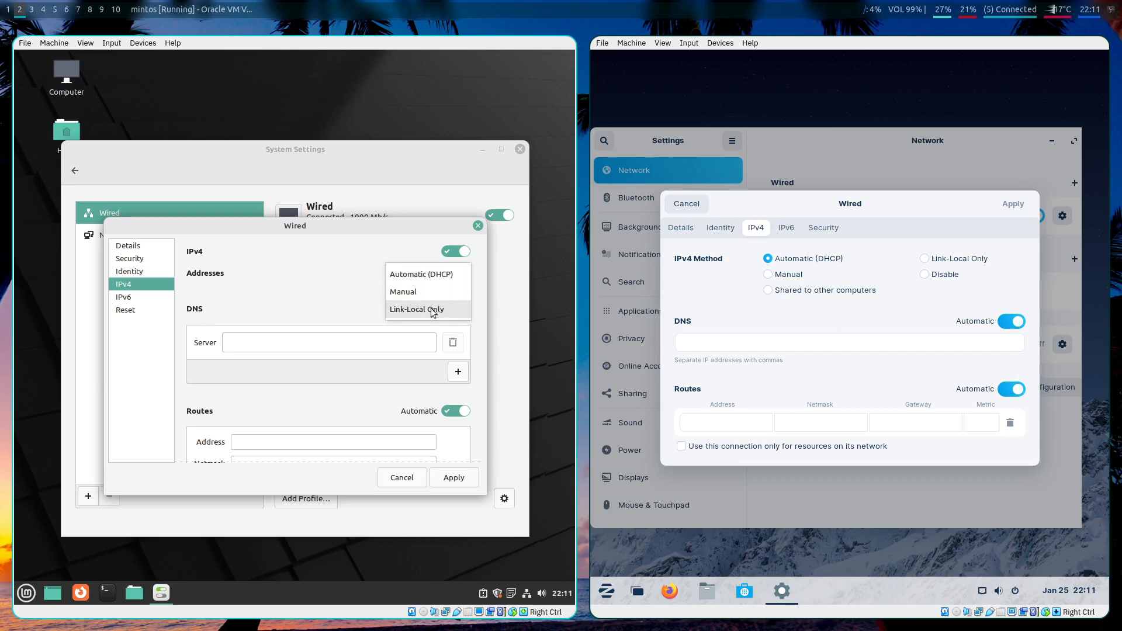
{"action": "left_click", "coordinate": [304, 260]}
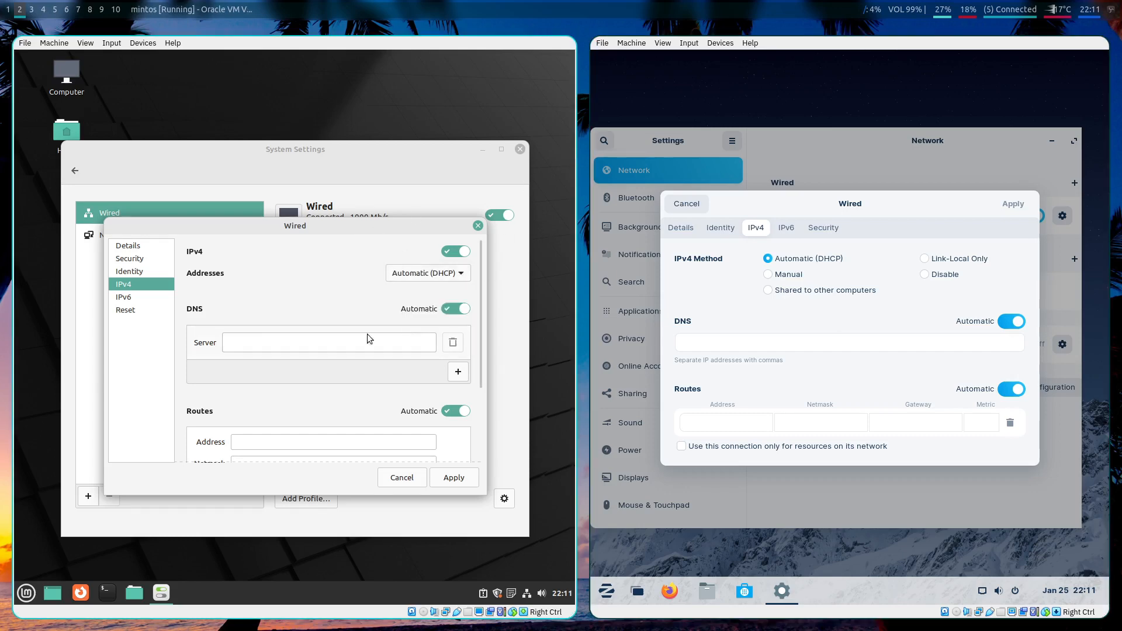
{"action": "scroll", "coordinate": [278, 324], "scroll_direction": "down", "scroll_amount": 3}
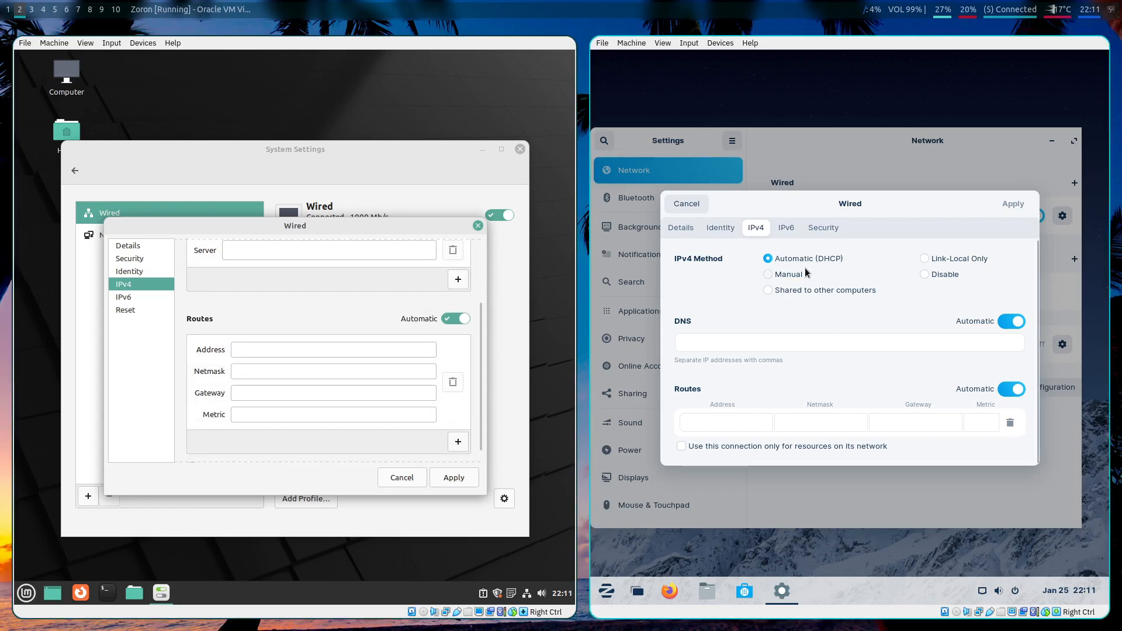
View Zorin's Security page and Mint's Reset page for the wired connection, and cancel both dialogs
{"action": "left_click", "coordinate": [822, 227]}
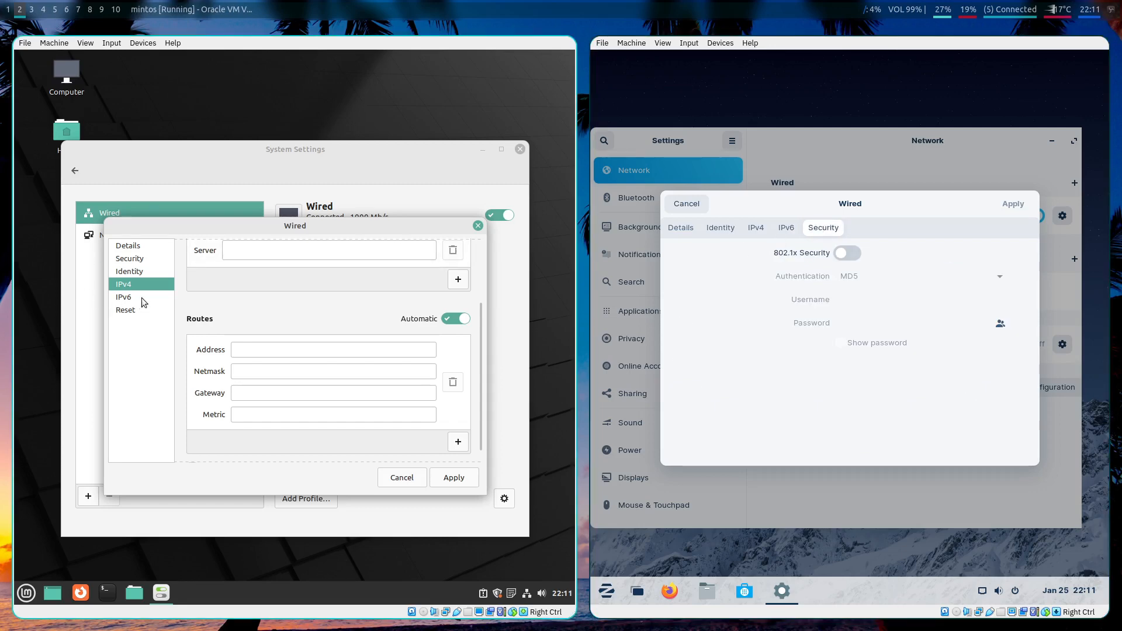
{"action": "left_click", "coordinate": [131, 259]}
{"action": "left_click", "coordinate": [129, 310]}
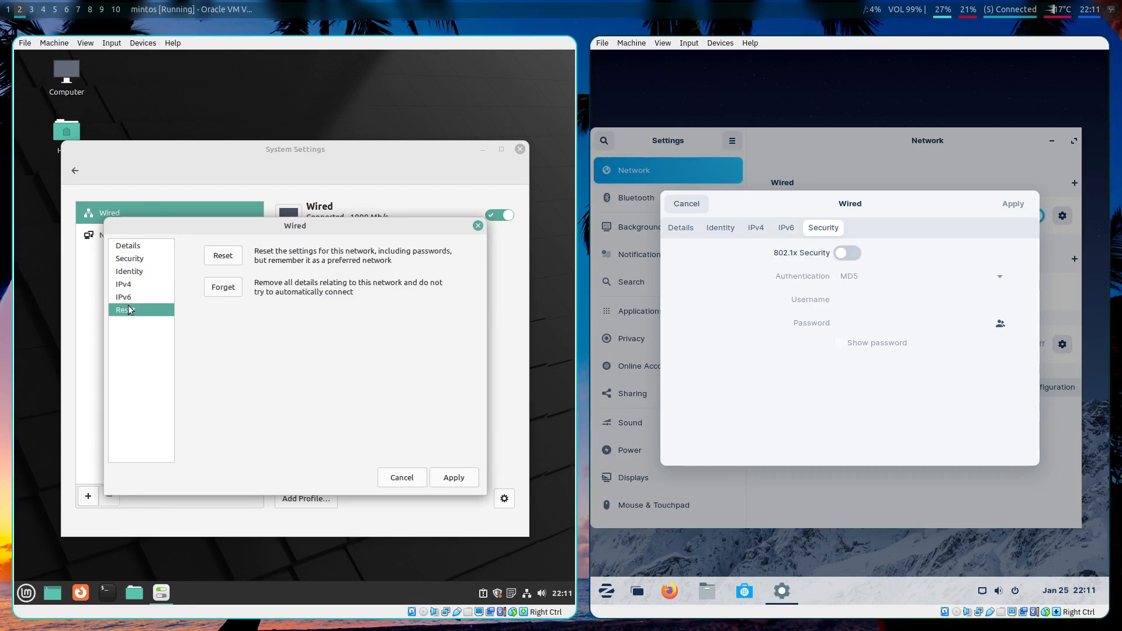
{"action": "left_click", "coordinate": [396, 477]}
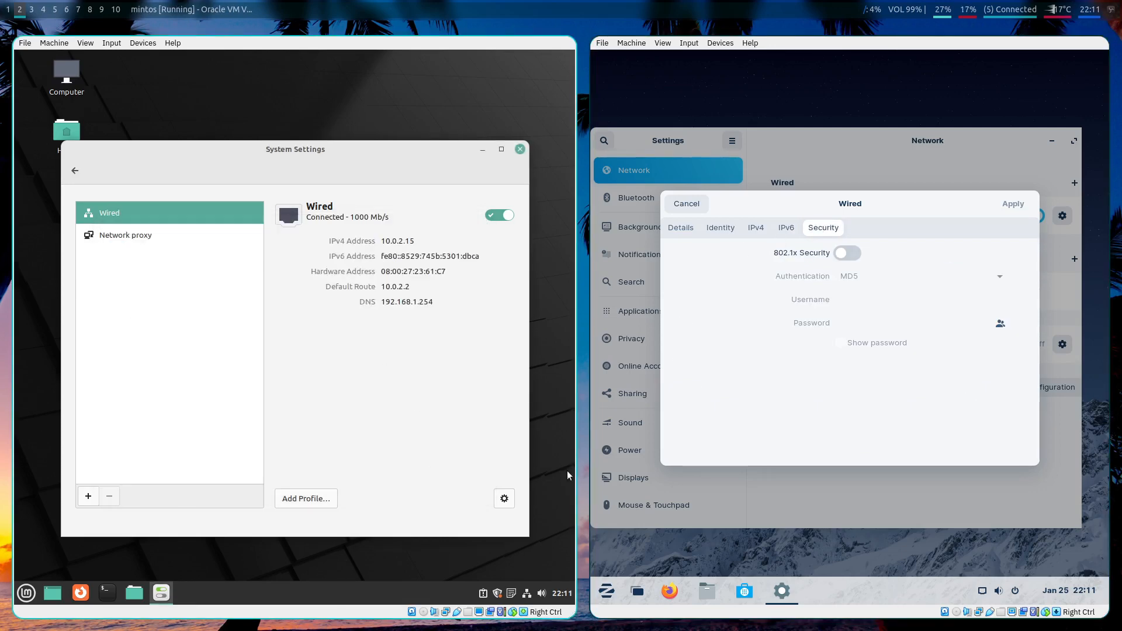
{"action": "left_click", "coordinate": [682, 204]}
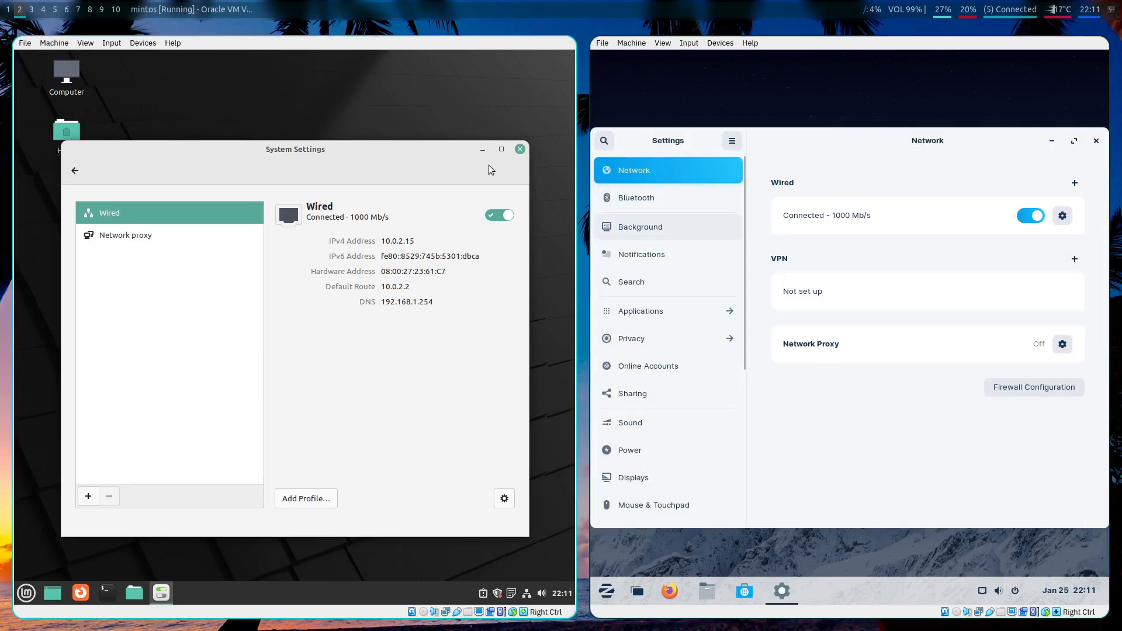
Compare the Bluetooth settings in Zorin and Mint, and close Mint's Bluetooth window
{"action": "left_click", "coordinate": [73, 173]}
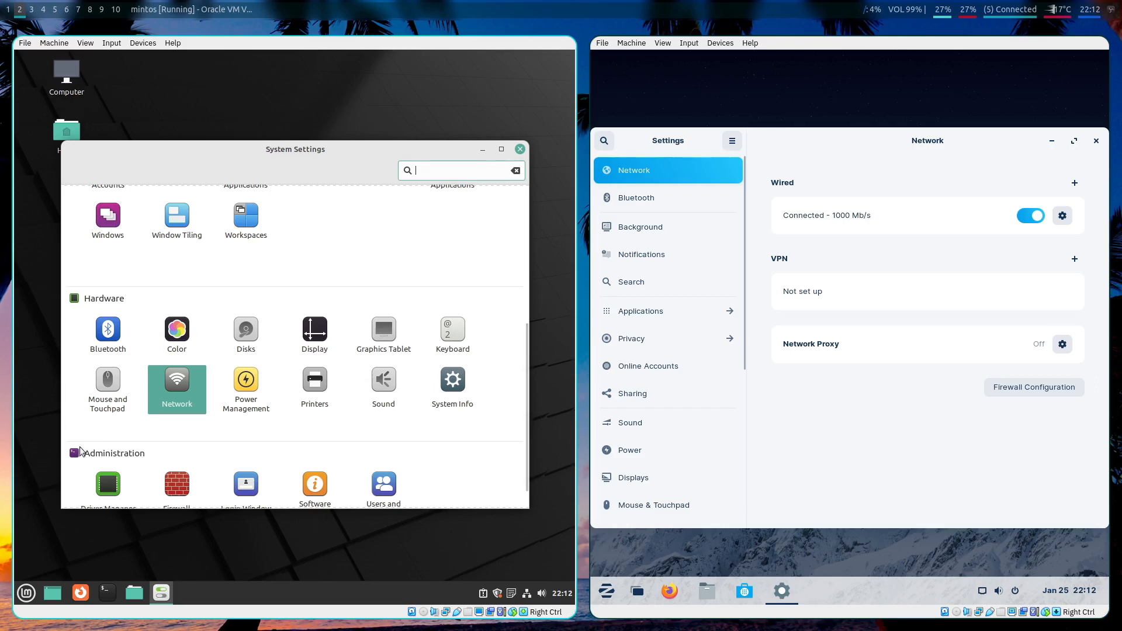
{"action": "left_click", "coordinate": [663, 205]}
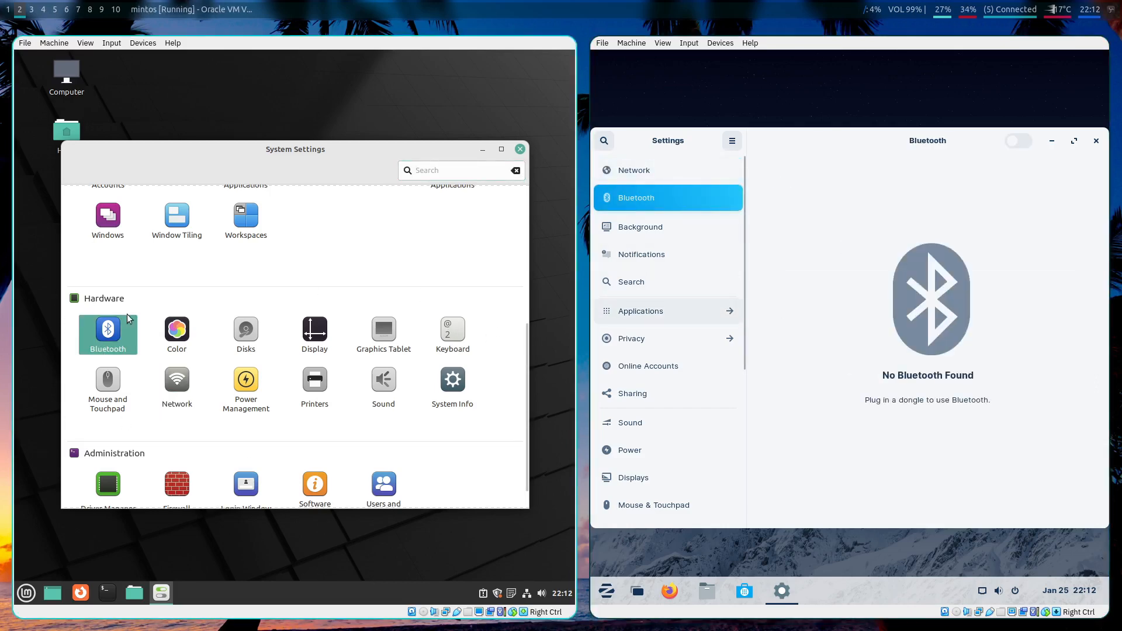
{"action": "left_click", "coordinate": [127, 328]}
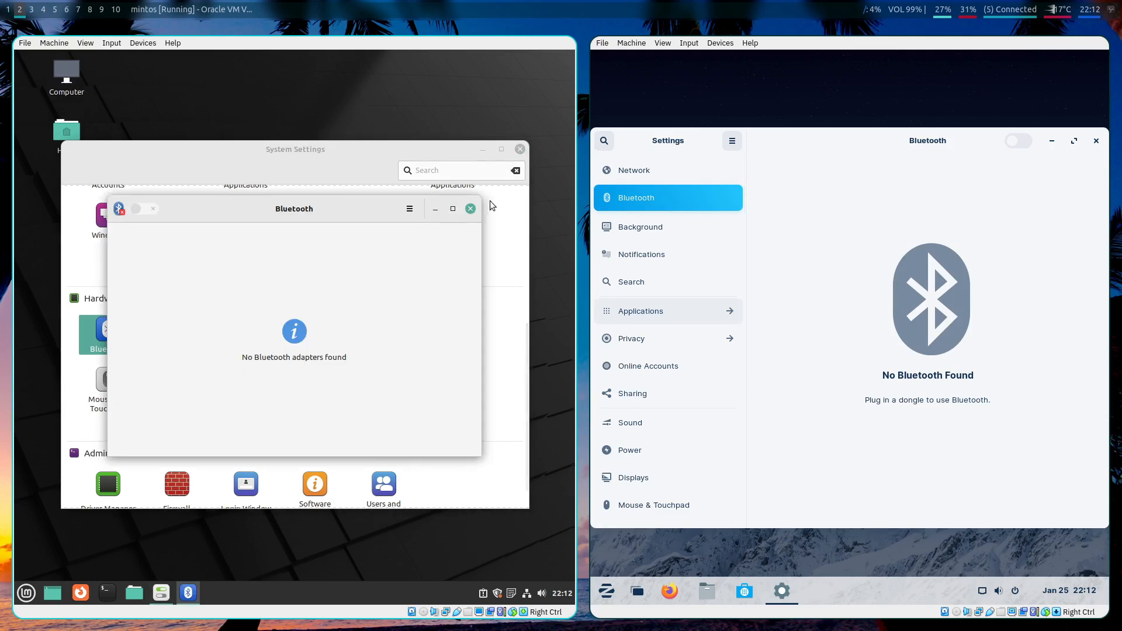
{"action": "left_click", "coordinate": [471, 209]}
Open the background settings in Zorin and Mint, and look through Mint's Ulyssa wallpaper collection
{"action": "left_click", "coordinate": [681, 226]}
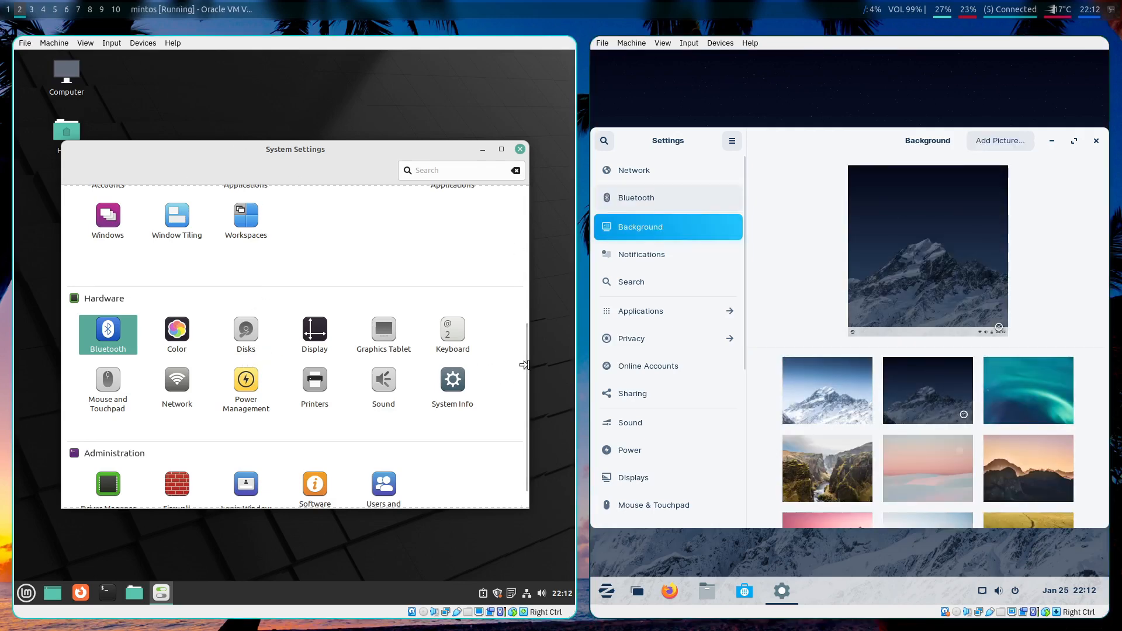
{"action": "left_click_drag", "start_coordinate": [517, 326], "coordinate": [500, 197]}
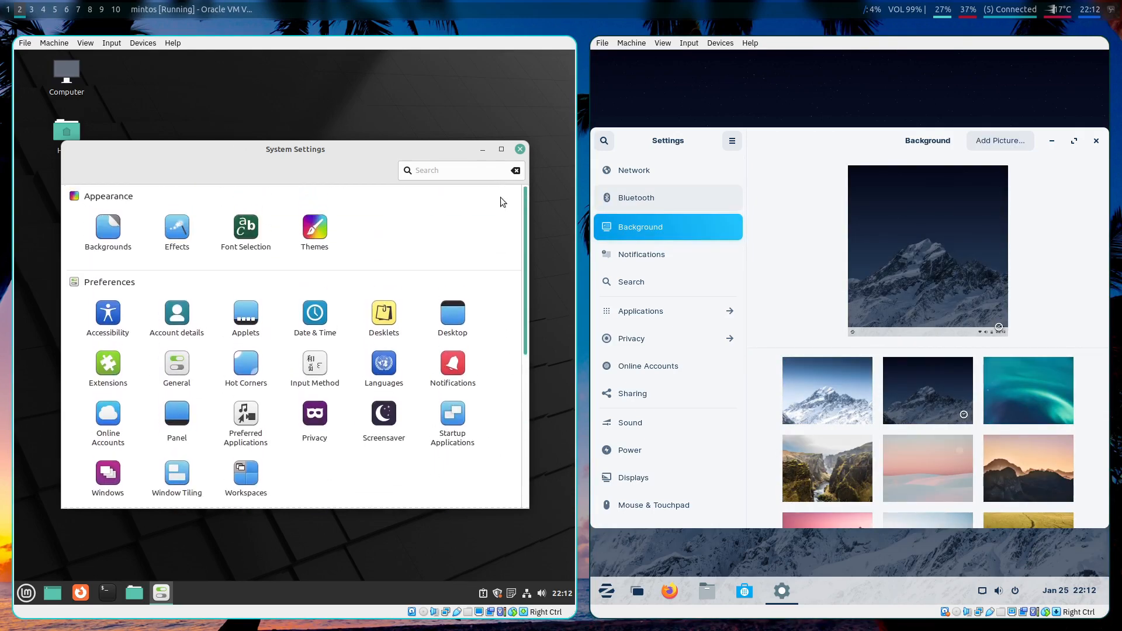
{"action": "left_click", "coordinate": [107, 234]}
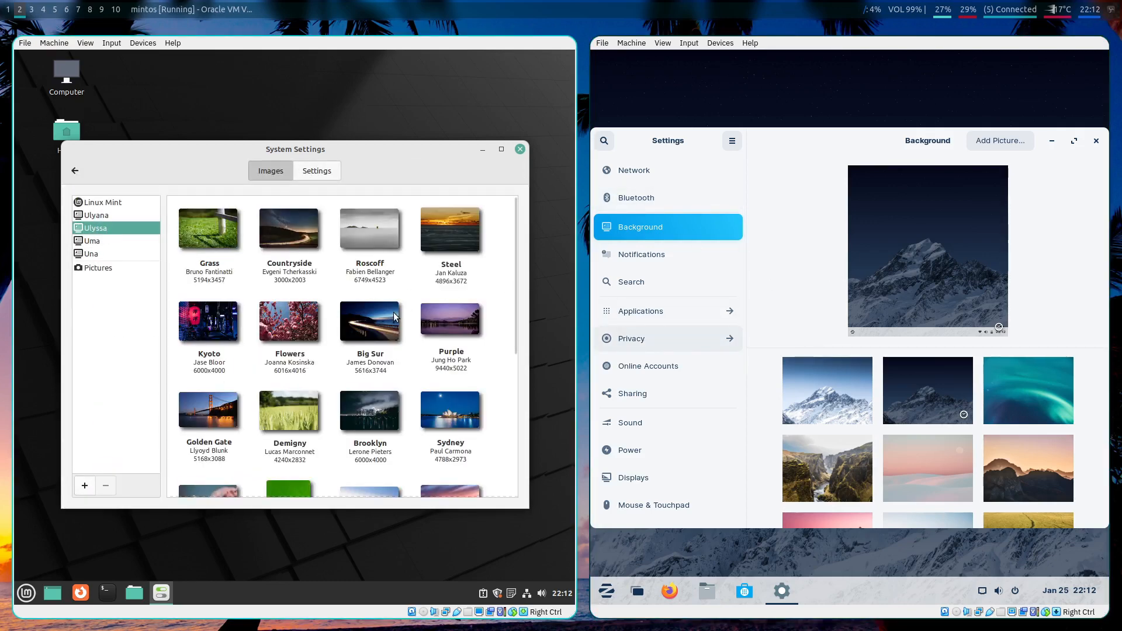
{"action": "left_click_drag", "start_coordinate": [514, 265], "coordinate": [457, 453]}
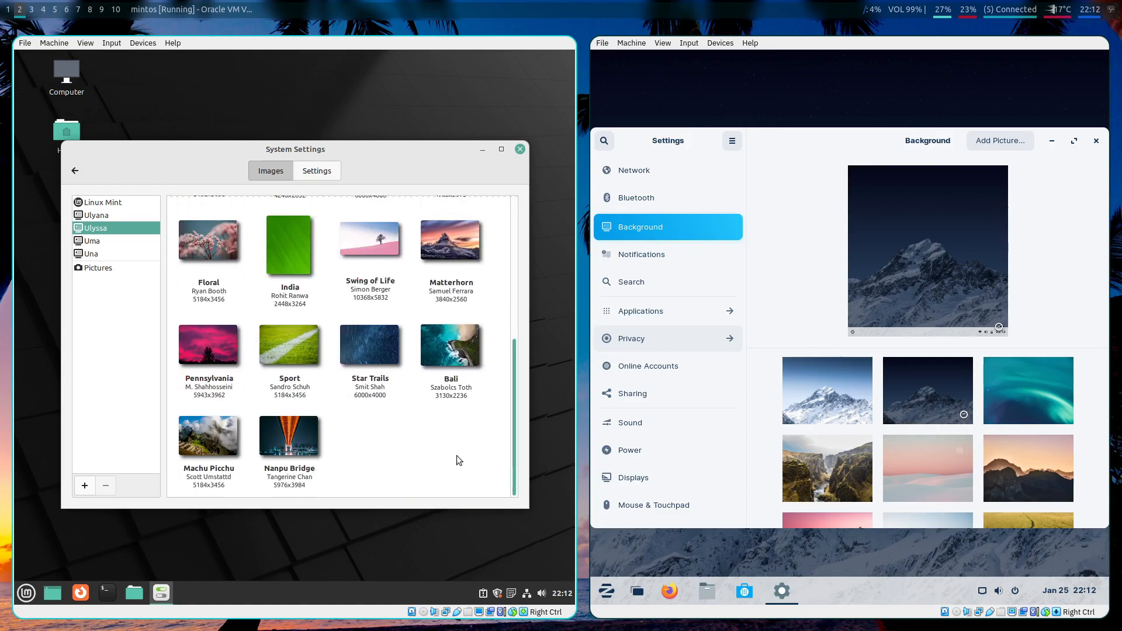
{"action": "scroll", "coordinate": [491, 380], "scroll_direction": "up", "scroll_amount": 10}
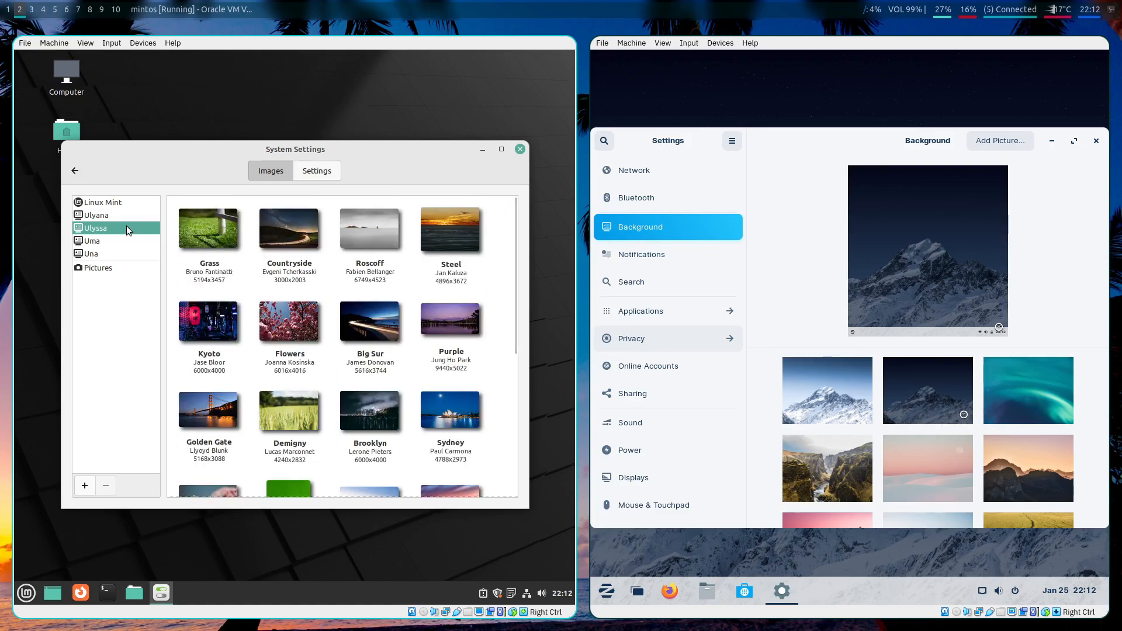
{"action": "left_click", "coordinate": [126, 215]}
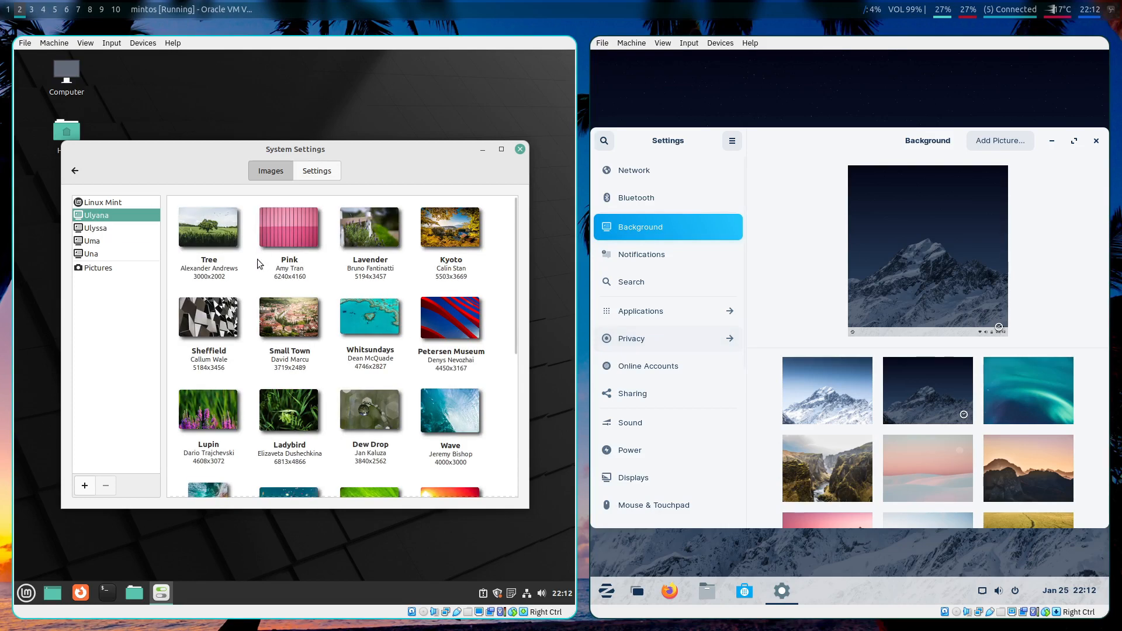
{"action": "left_click_drag", "start_coordinate": [357, 146], "coordinate": [407, 119]}
{"action": "left_click", "coordinate": [416, 364]}
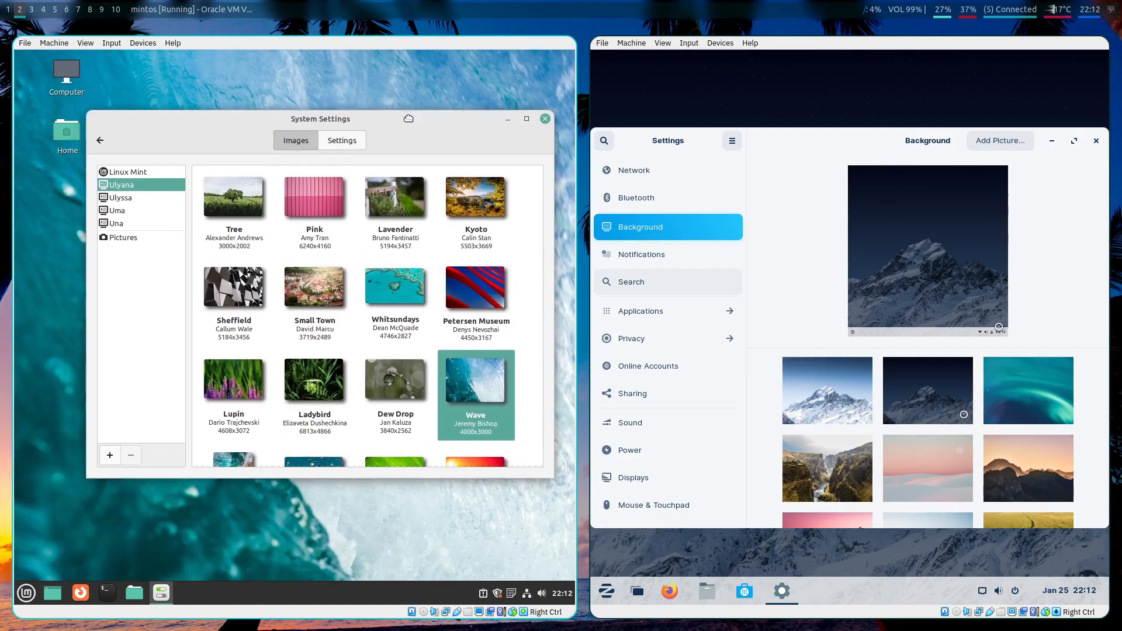
{"action": "left_click", "coordinate": [405, 295]}
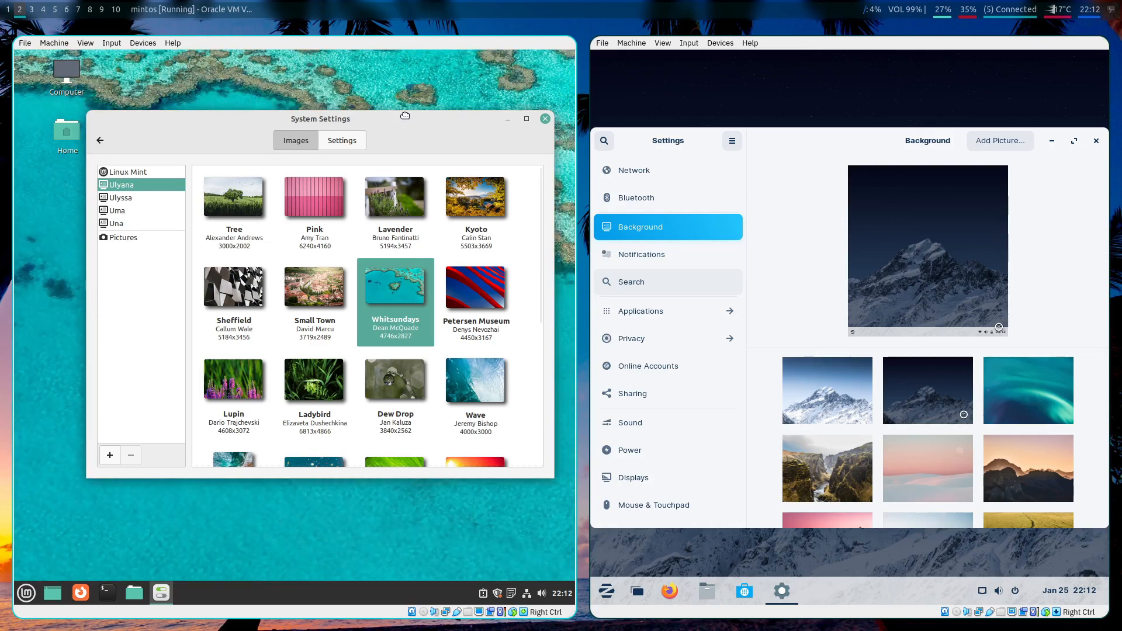
{"action": "left_click_drag", "start_coordinate": [404, 139], "coordinate": [346, 134]}
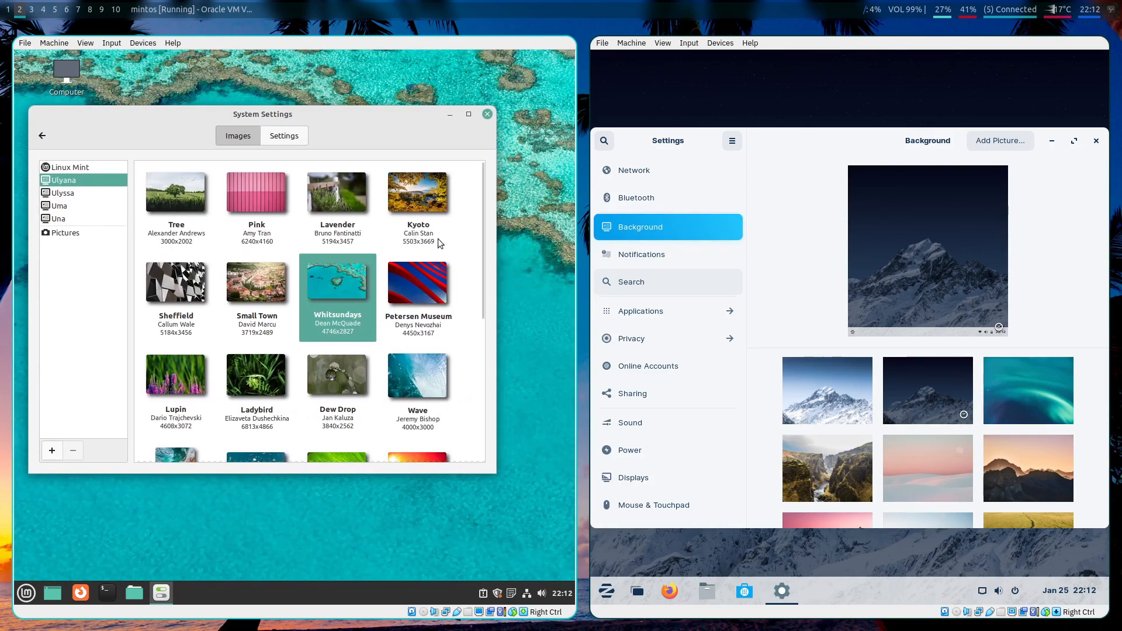
{"action": "left_click", "coordinate": [416, 189]}
{"action": "left_click_drag", "start_coordinate": [376, 121], "coordinate": [383, 152]}
{"action": "left_click", "coordinate": [354, 191]}
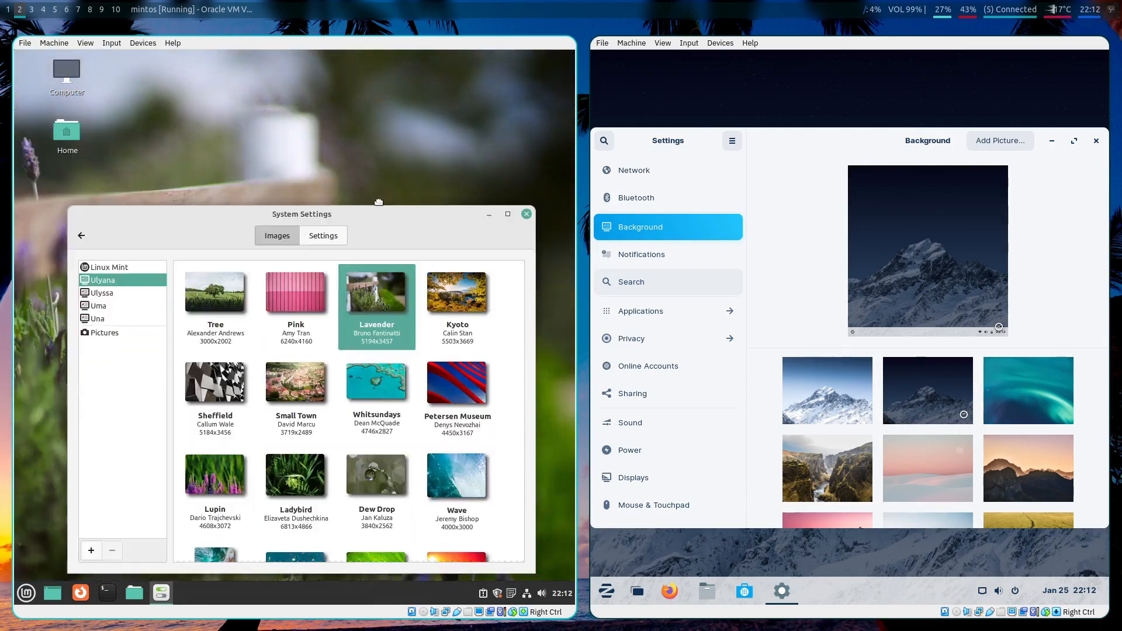
{"action": "left_click", "coordinate": [233, 274]}
{"action": "left_click_drag", "start_coordinate": [295, 137], "coordinate": [286, 170]}
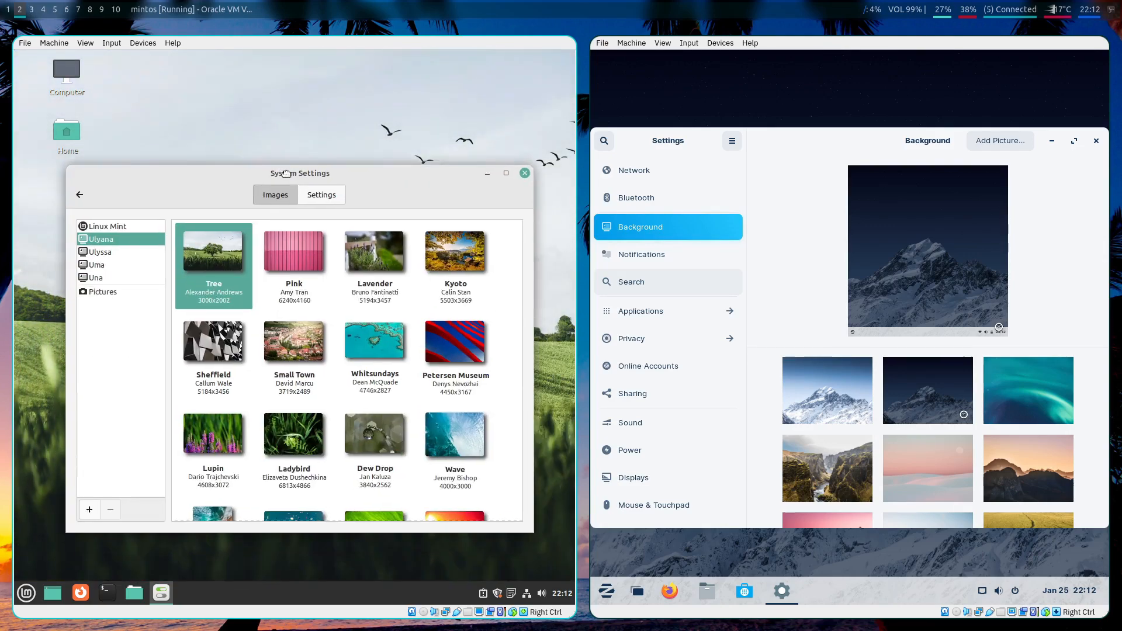
{"action": "left_click_drag", "start_coordinate": [516, 277], "coordinate": [502, 354]}
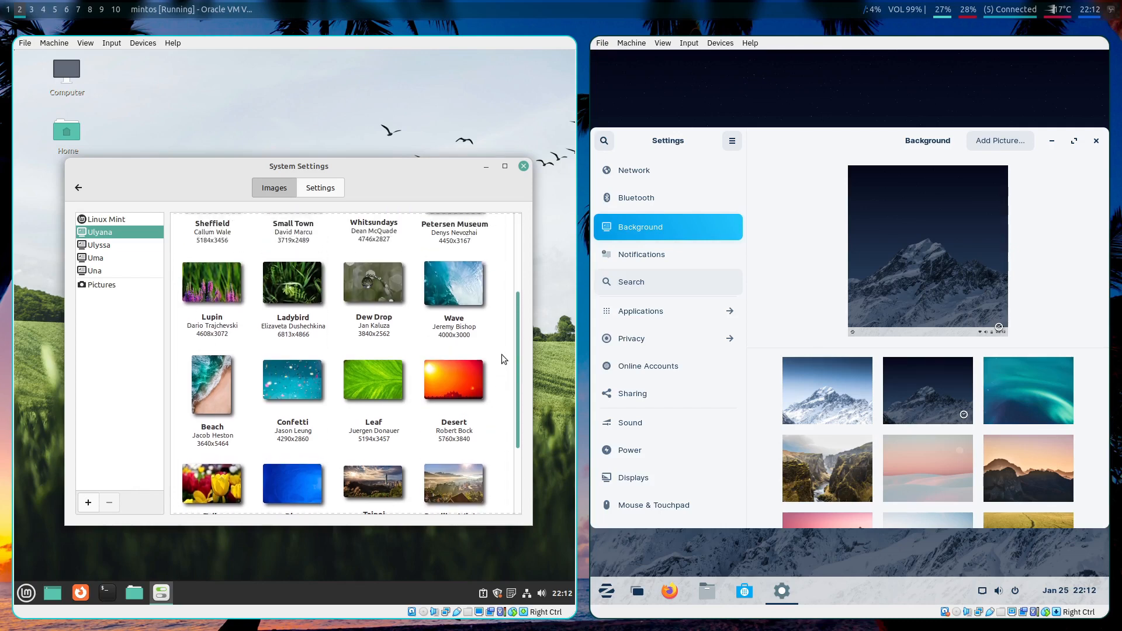
{"action": "left_click", "coordinate": [458, 308]}
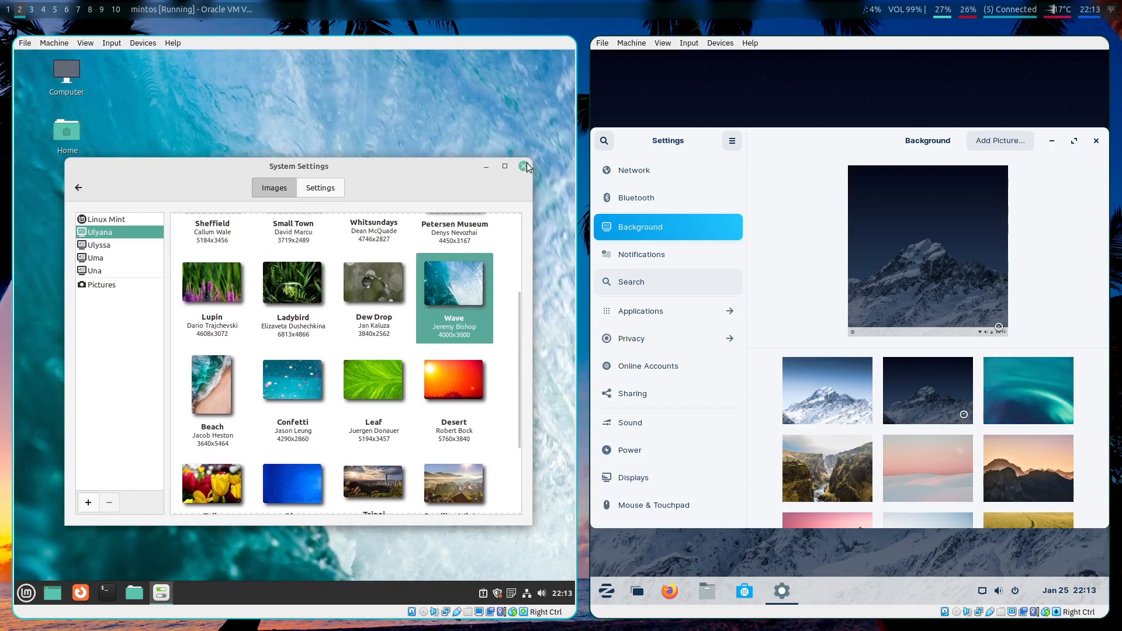
{"action": "left_click", "coordinate": [115, 244]}
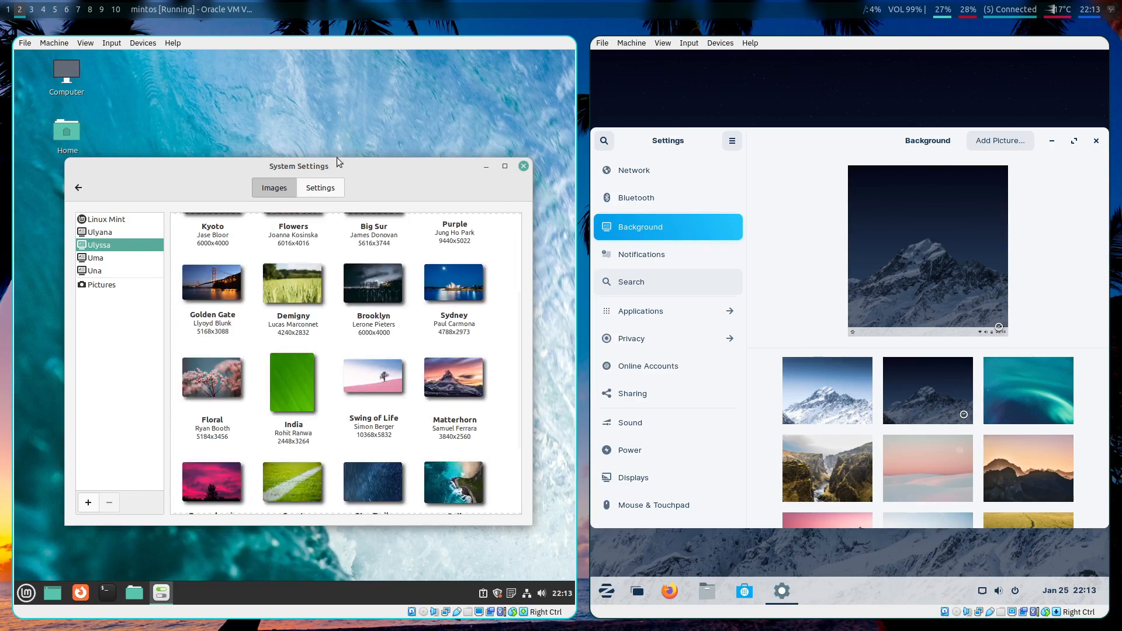
{"action": "left_click", "coordinate": [471, 286]}
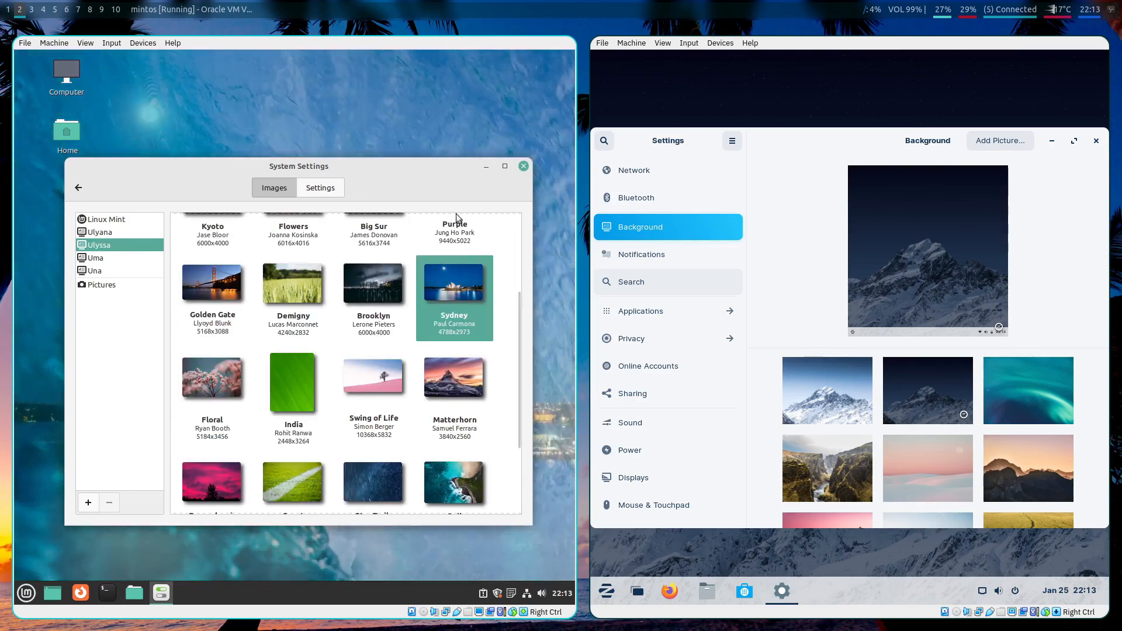
{"action": "left_click_drag", "start_coordinate": [438, 169], "coordinate": [507, 145]}
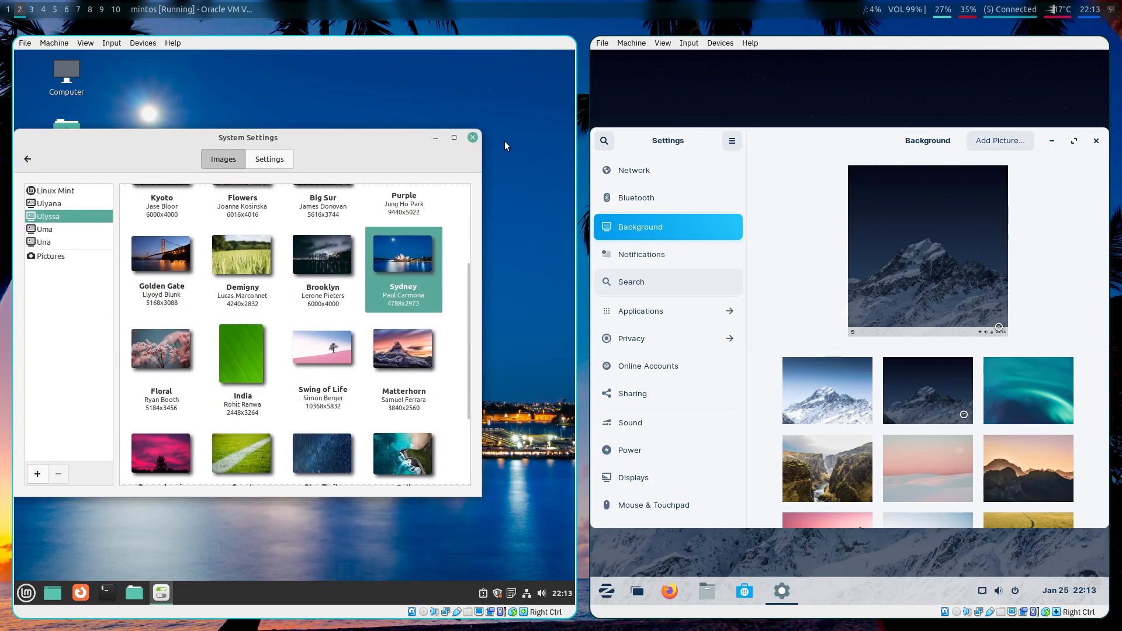
{"action": "left_click", "coordinate": [471, 139]}
Try the teal aurora and sunset mountain wallpapers in Zorin, and look through the rest of its background collection
{"action": "left_click_drag", "start_coordinate": [934, 153], "coordinate": [888, 129]}
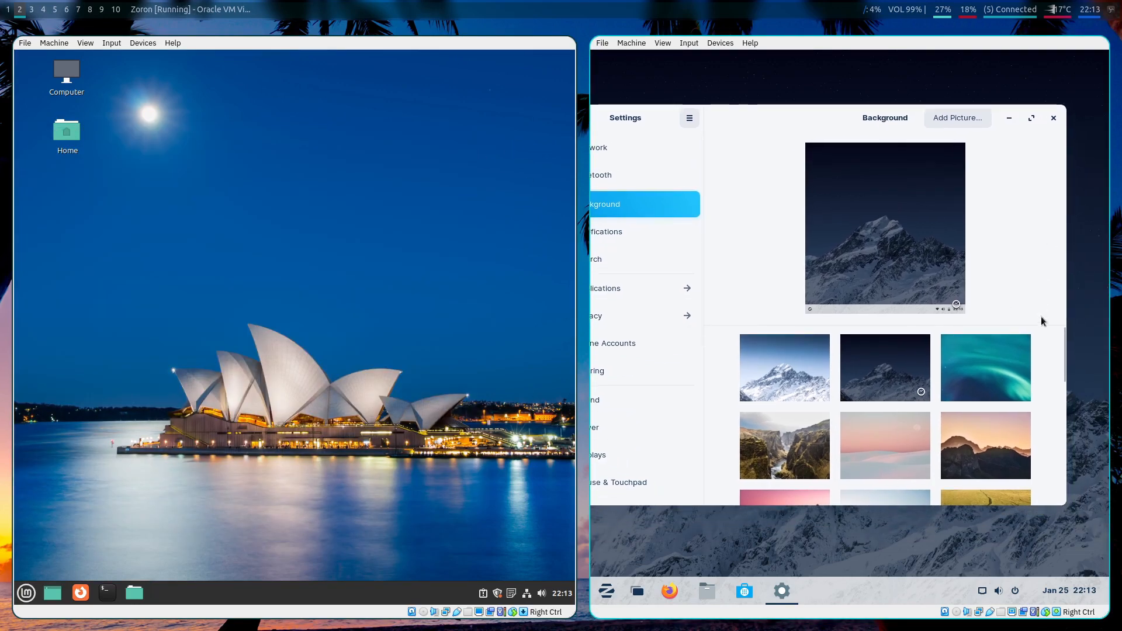
{"action": "left_click", "coordinate": [1024, 356]}
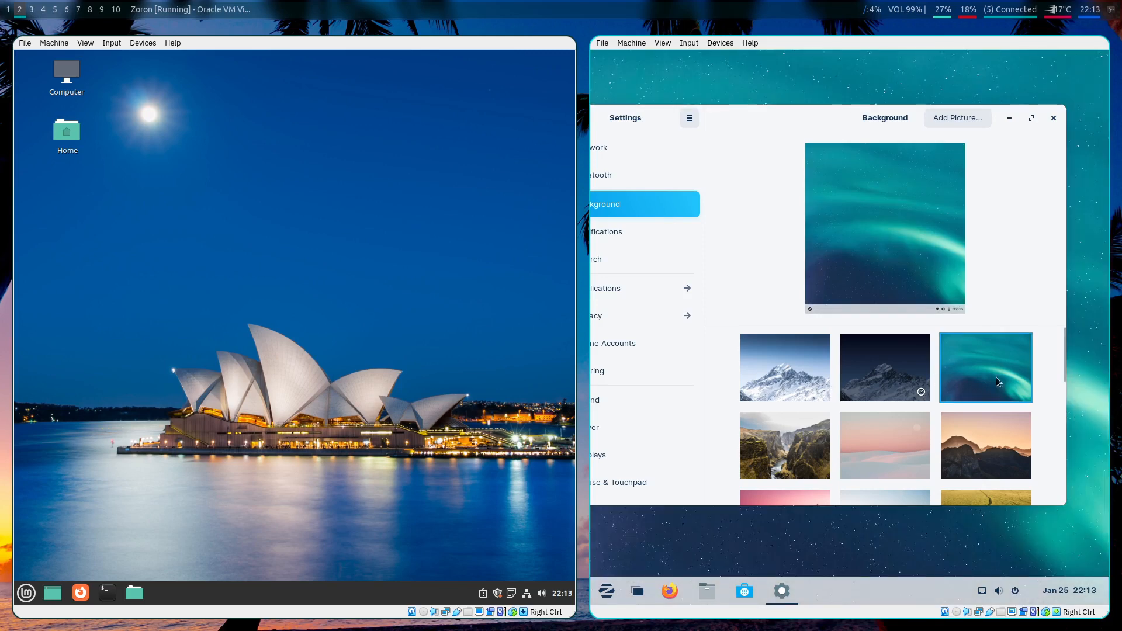
{"action": "left_click", "coordinate": [1021, 432]}
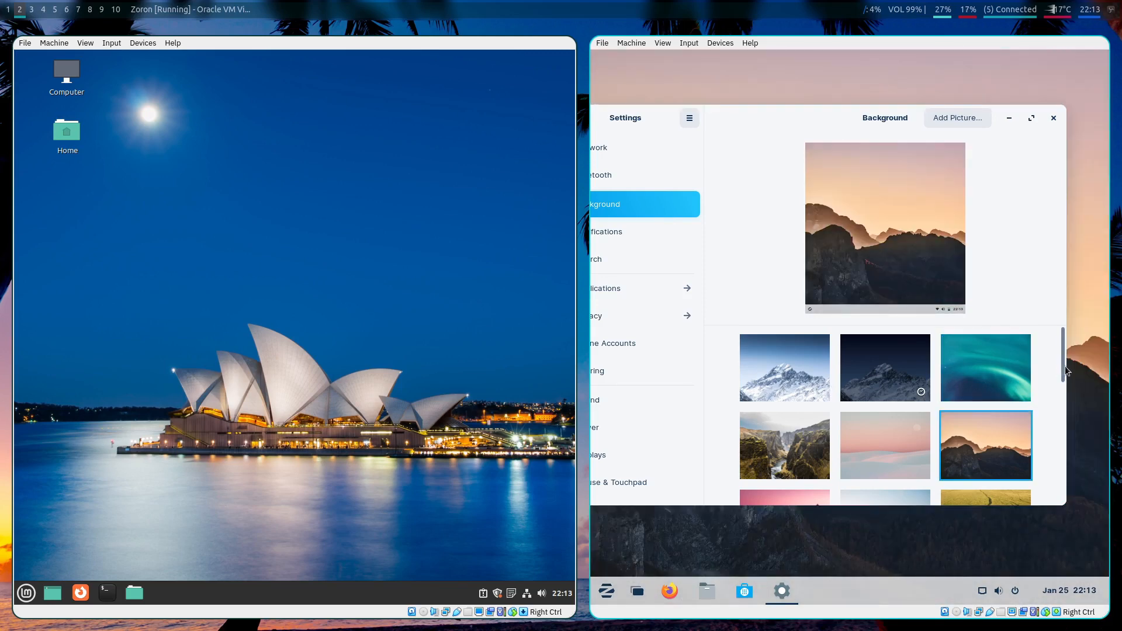
{"action": "scroll", "coordinate": [1054, 407], "scroll_direction": "down", "scroll_amount": 3}
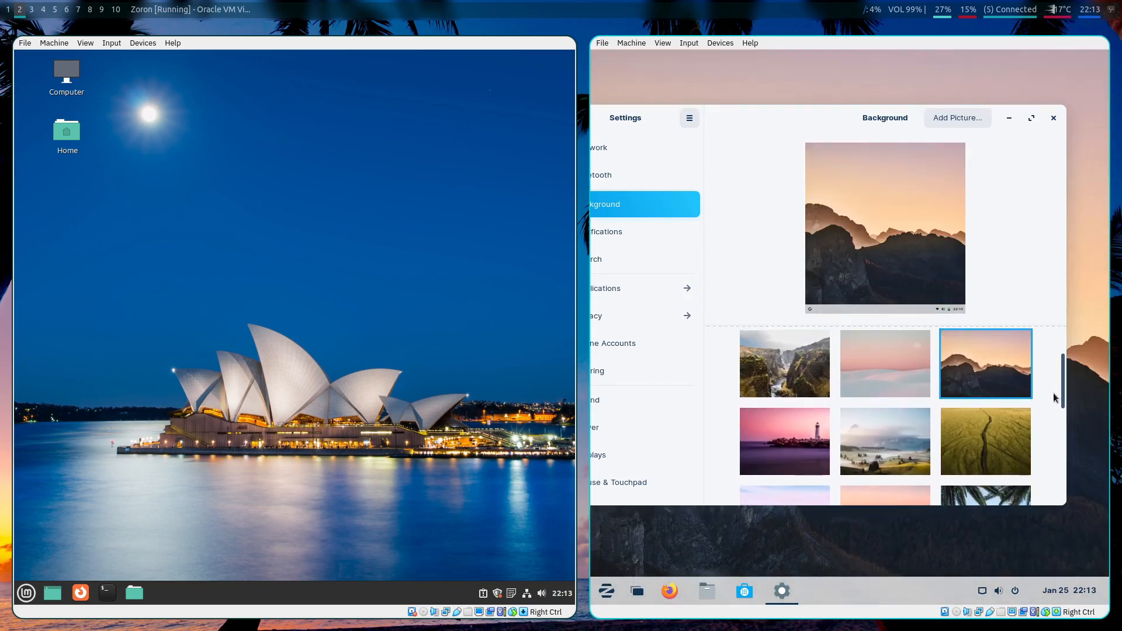
{"action": "scroll", "coordinate": [1053, 393], "scroll_direction": "down", "scroll_amount": 3}
{"action": "scroll", "coordinate": [1023, 471], "scroll_direction": "down", "scroll_amount": 2}
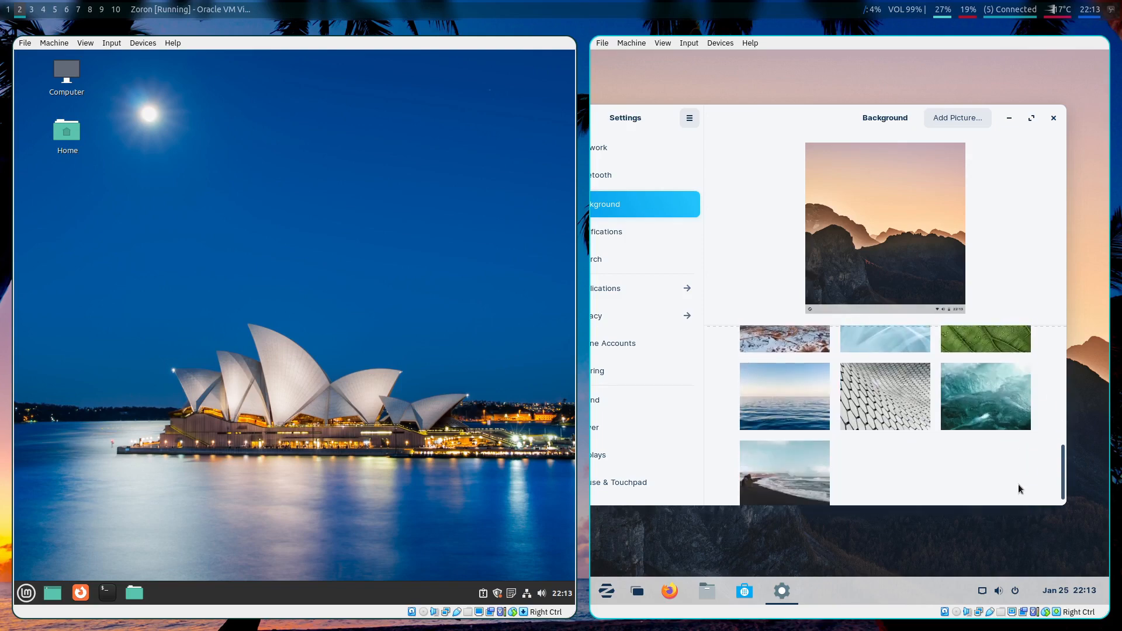
{"action": "scroll", "coordinate": [1018, 484], "scroll_direction": "up", "scroll_amount": 4}
{"action": "left_click", "coordinate": [866, 440]}
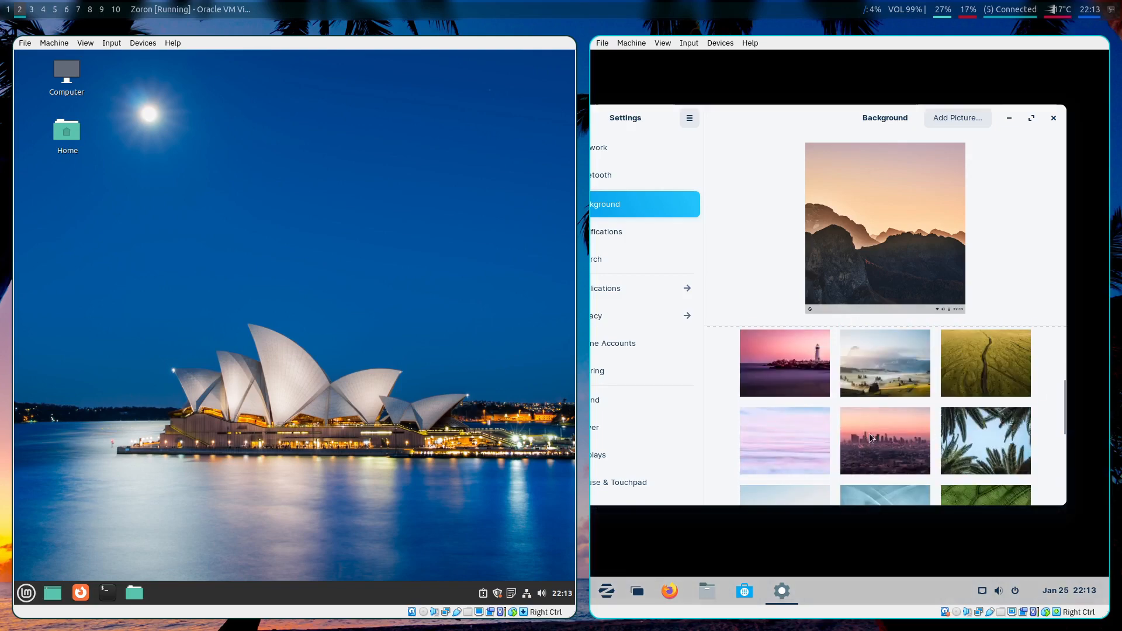
{"action": "left_click_drag", "start_coordinate": [834, 131], "coordinate": [834, 628]}
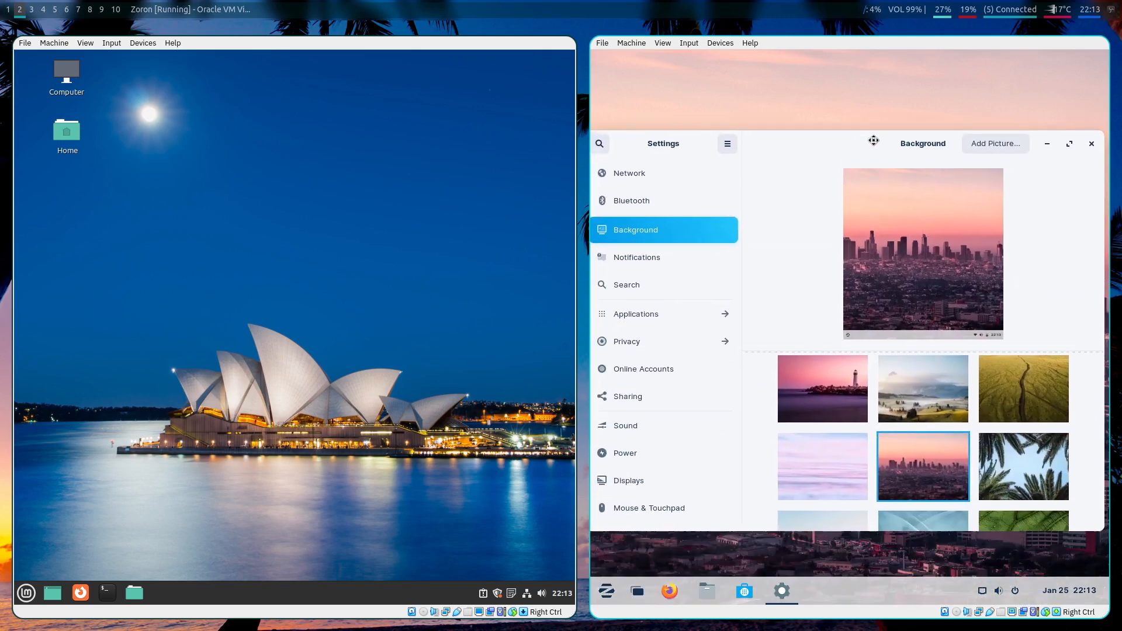
{"action": "left_click", "coordinate": [909, 386]}
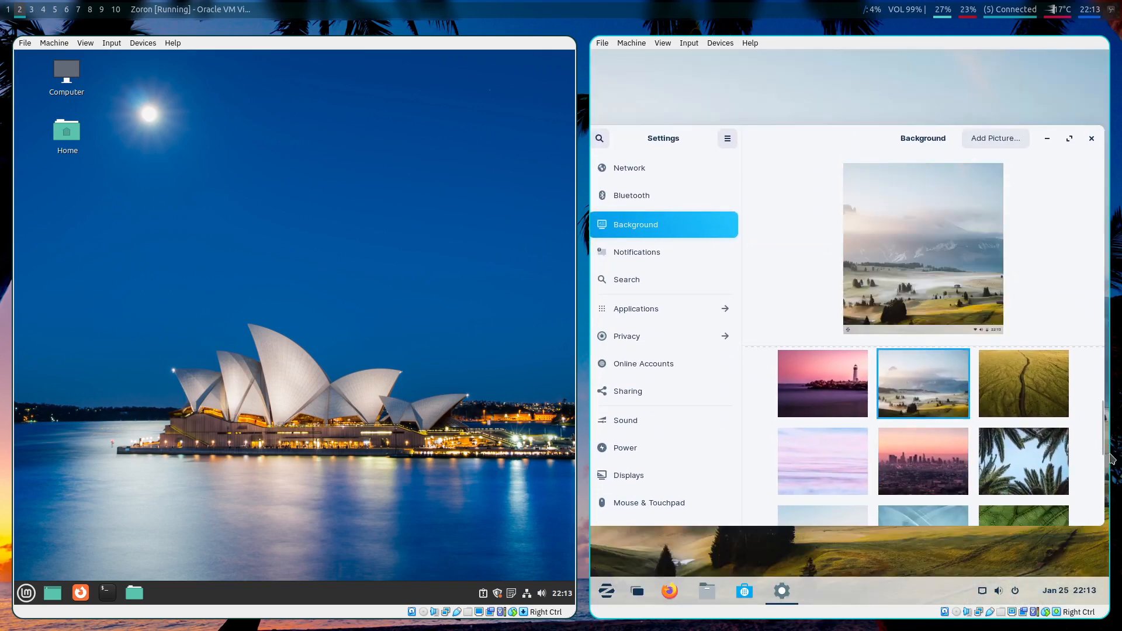
{"action": "scroll", "coordinate": [1097, 412], "scroll_direction": "up", "scroll_amount": 2}
{"action": "left_click", "coordinate": [814, 417]}
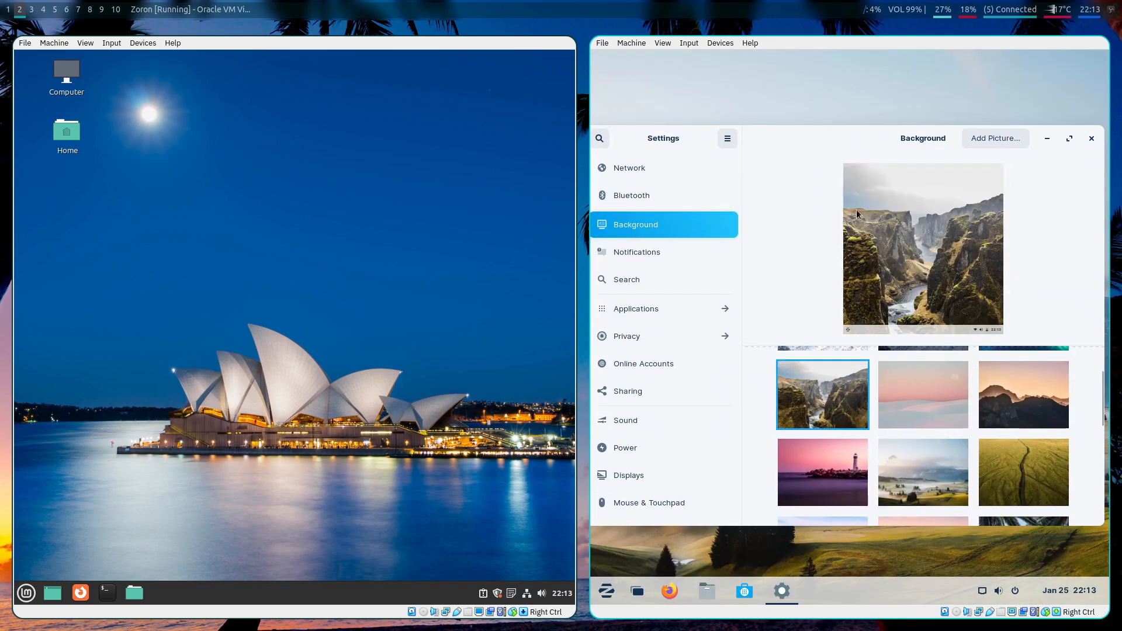
{"action": "left_click_drag", "start_coordinate": [833, 136], "coordinate": [757, 109]}
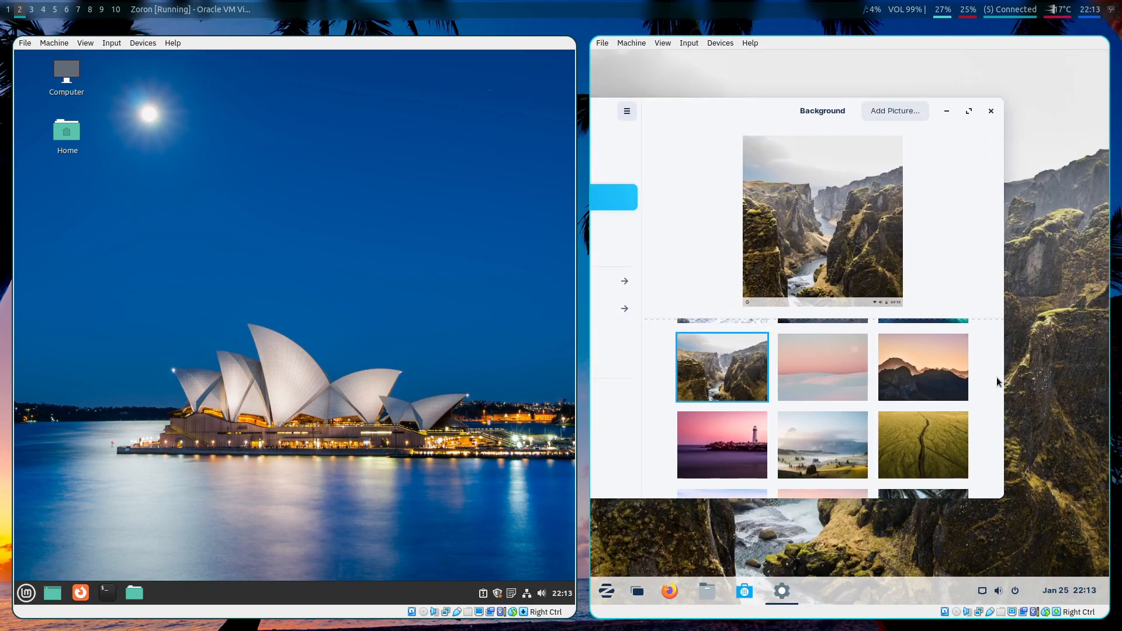
Preview the sunset mountain and aurora wallpapers, set Zorin's background to the dark snowy mountain, and close Settings
{"action": "left_click", "coordinate": [942, 375]}
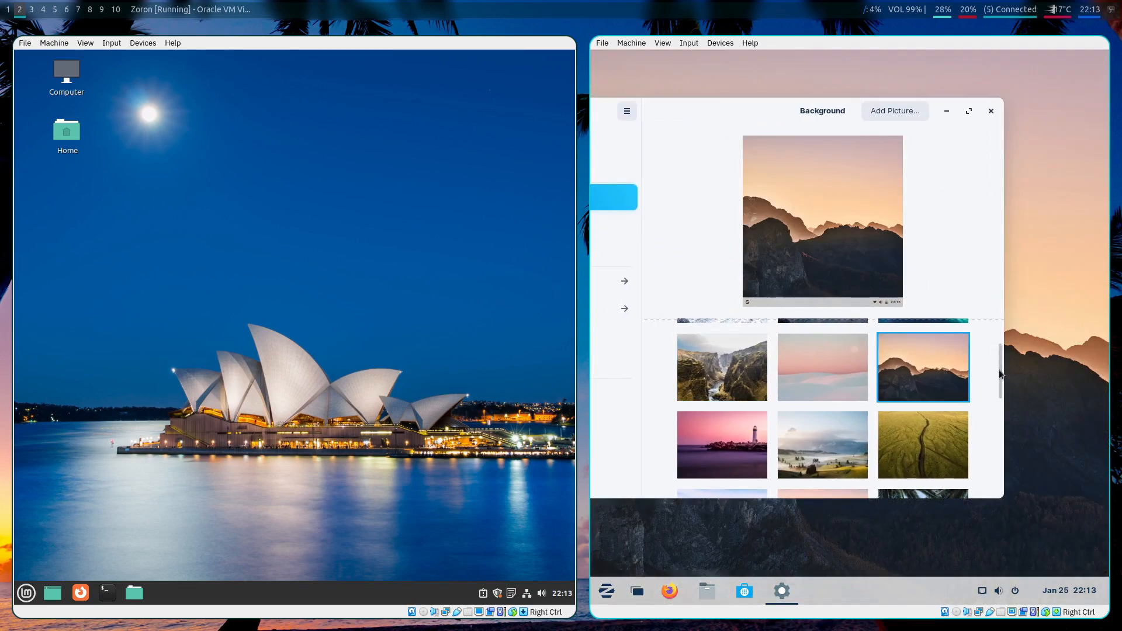
{"action": "scroll", "coordinate": [1000, 365], "scroll_direction": "up", "scroll_amount": 2}
{"action": "left_click", "coordinate": [903, 352]}
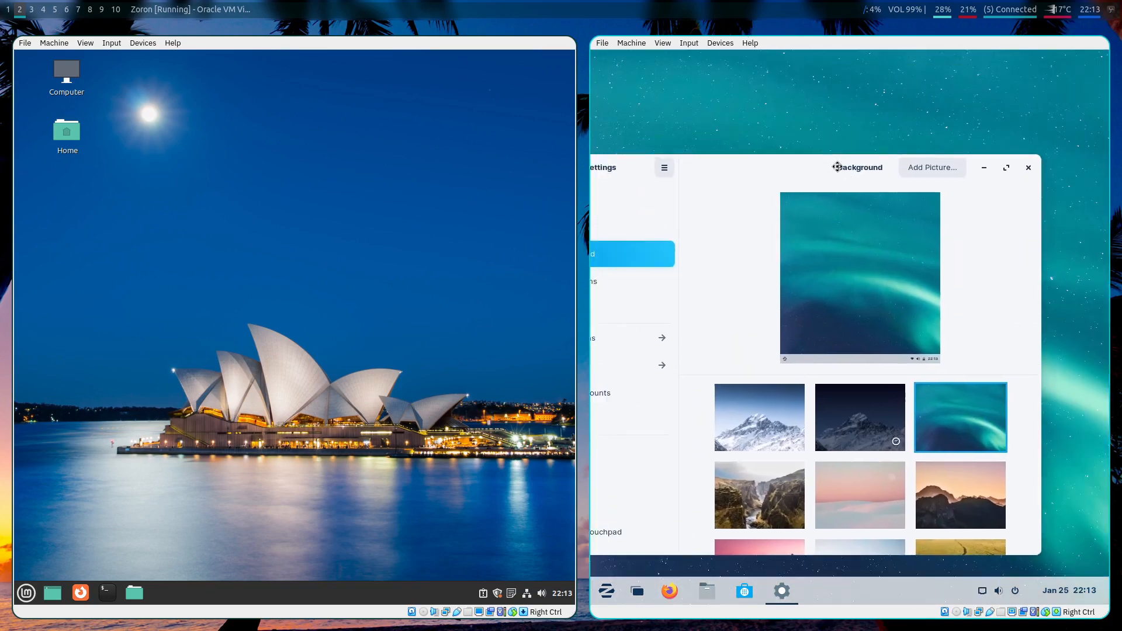
{"action": "left_click", "coordinate": [887, 403]}
{"action": "left_click", "coordinate": [1033, 160]}
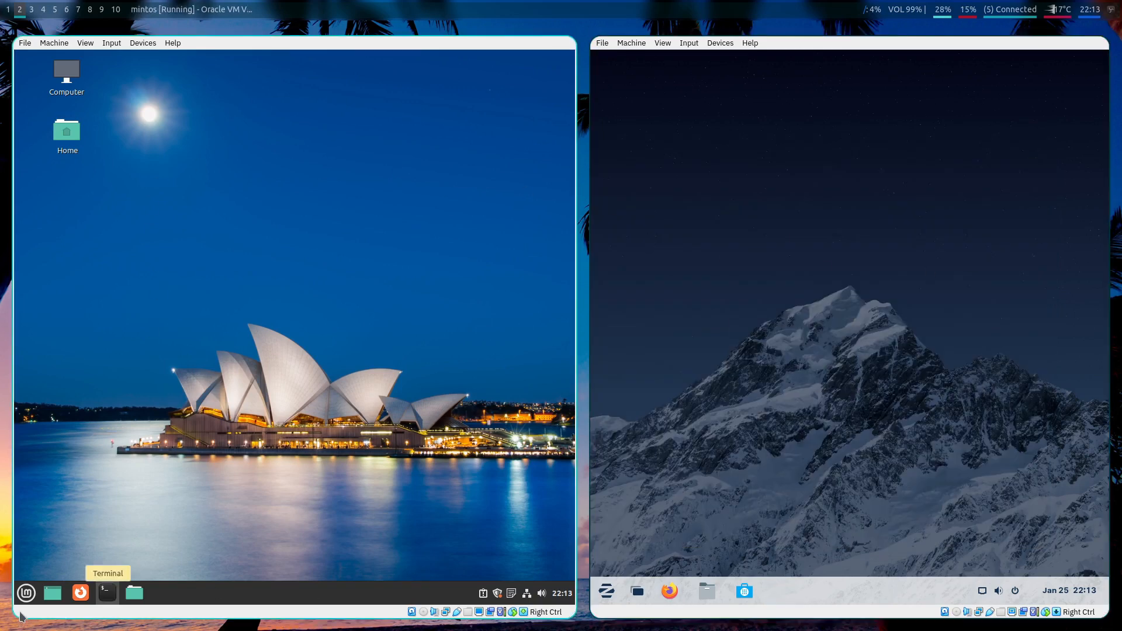
Open the main system settings in both Mint and Zorin
{"action": "left_click", "coordinate": [26, 591]}
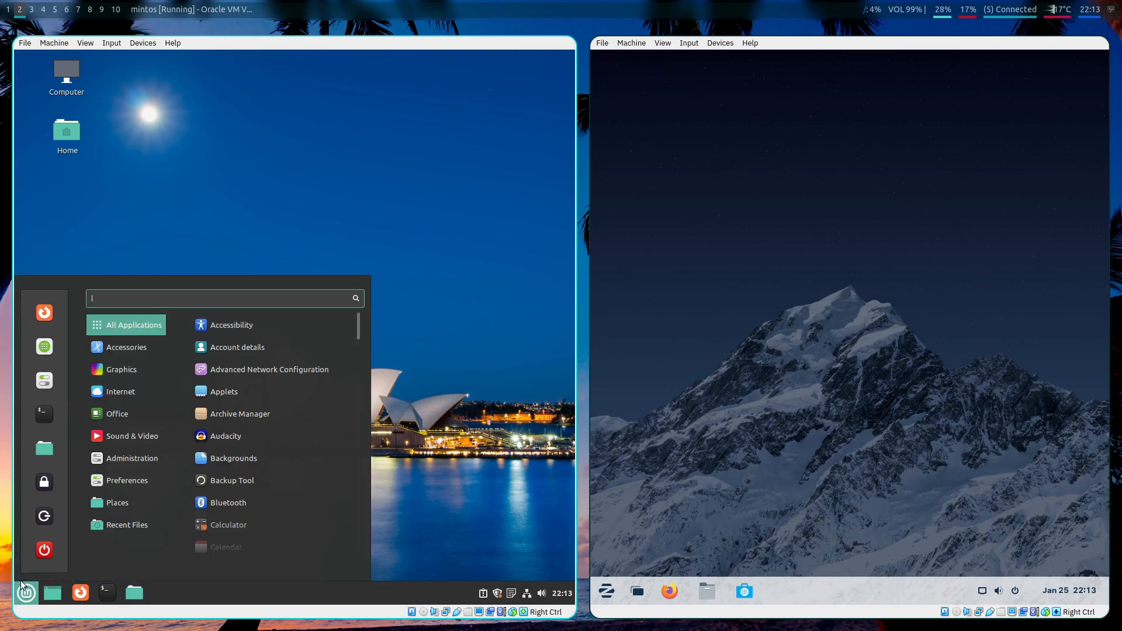
{"action": "left_click", "coordinate": [44, 381]}
{"action": "left_click", "coordinate": [606, 591]}
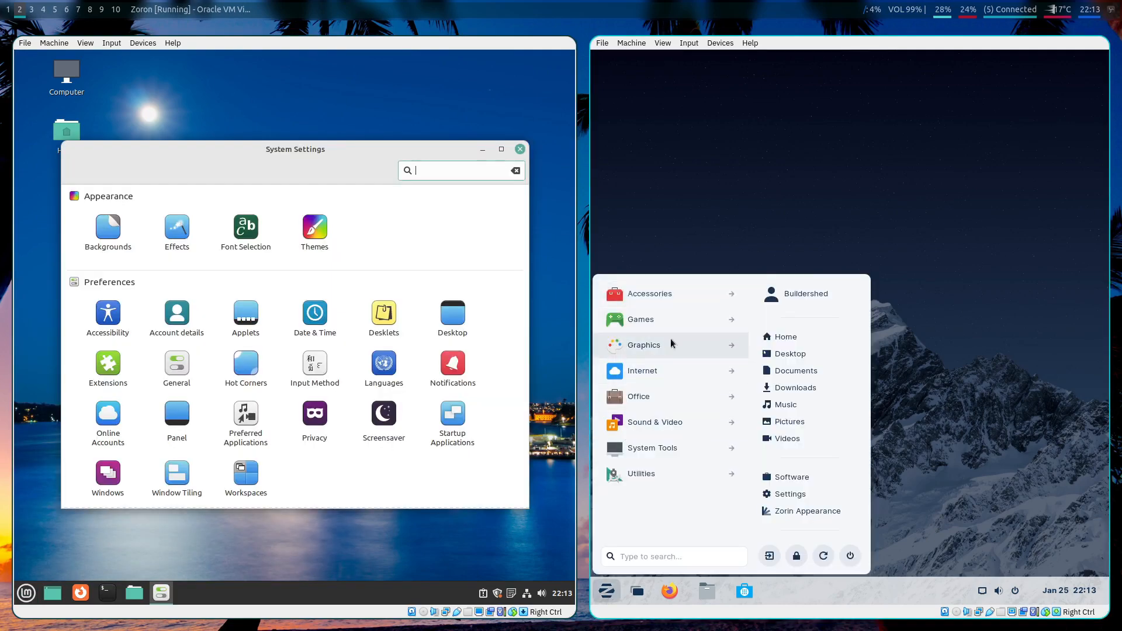
{"action": "left_click", "coordinate": [778, 494]}
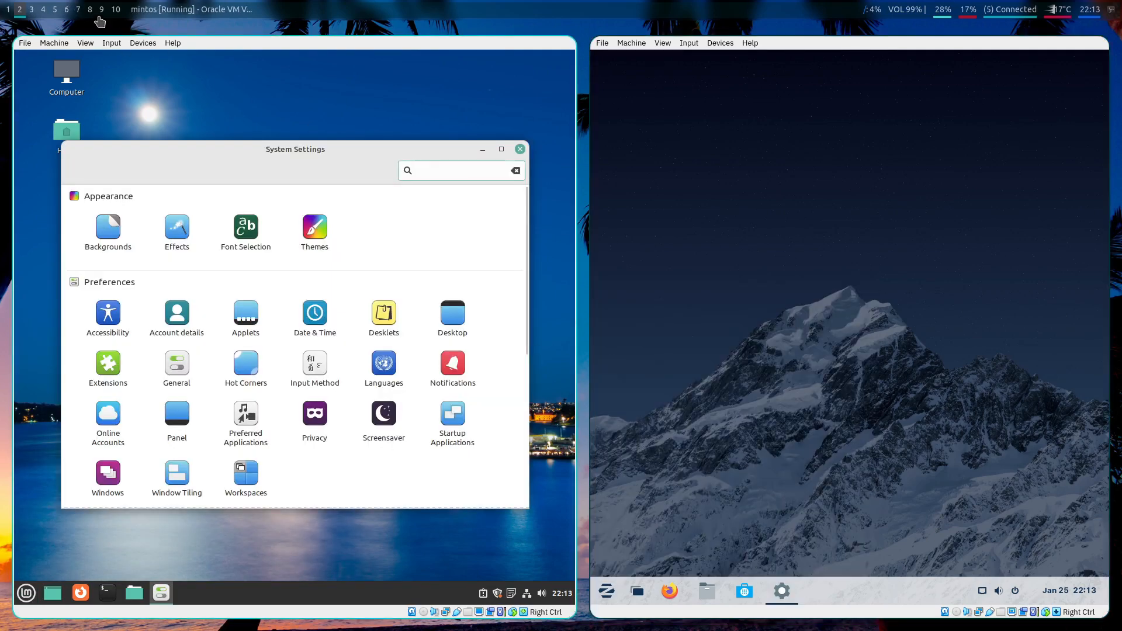
Check the input device levels in Volume Control on workspace 9 and return to the virtual machines on workspace 2
{"action": "left_click", "coordinate": [101, 9]}
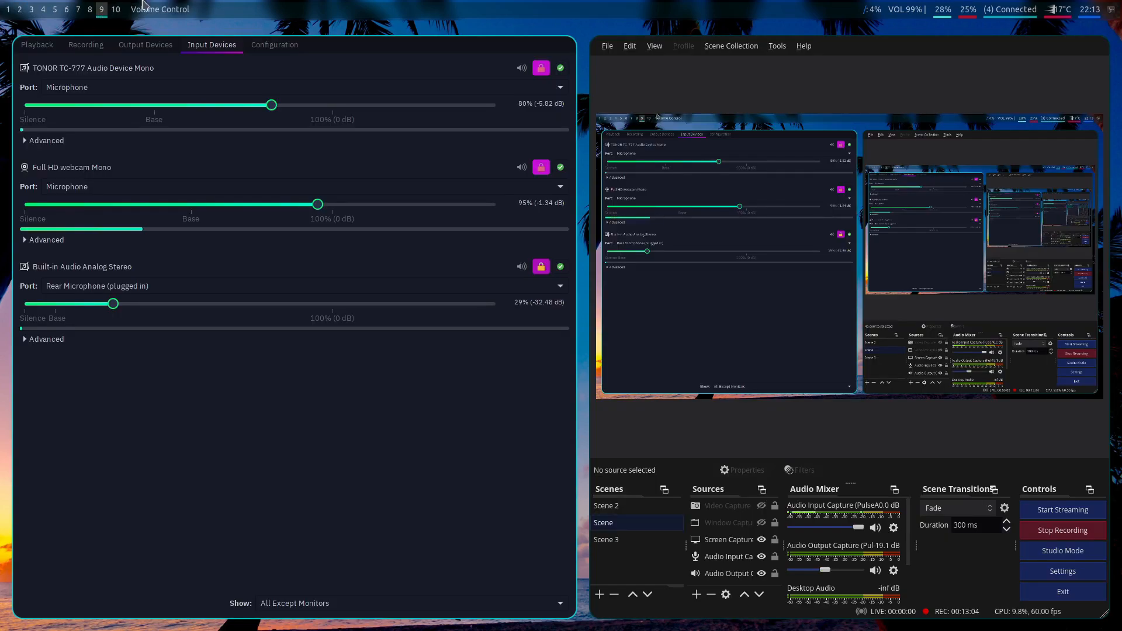
{"action": "left_click", "coordinate": [20, 9]}
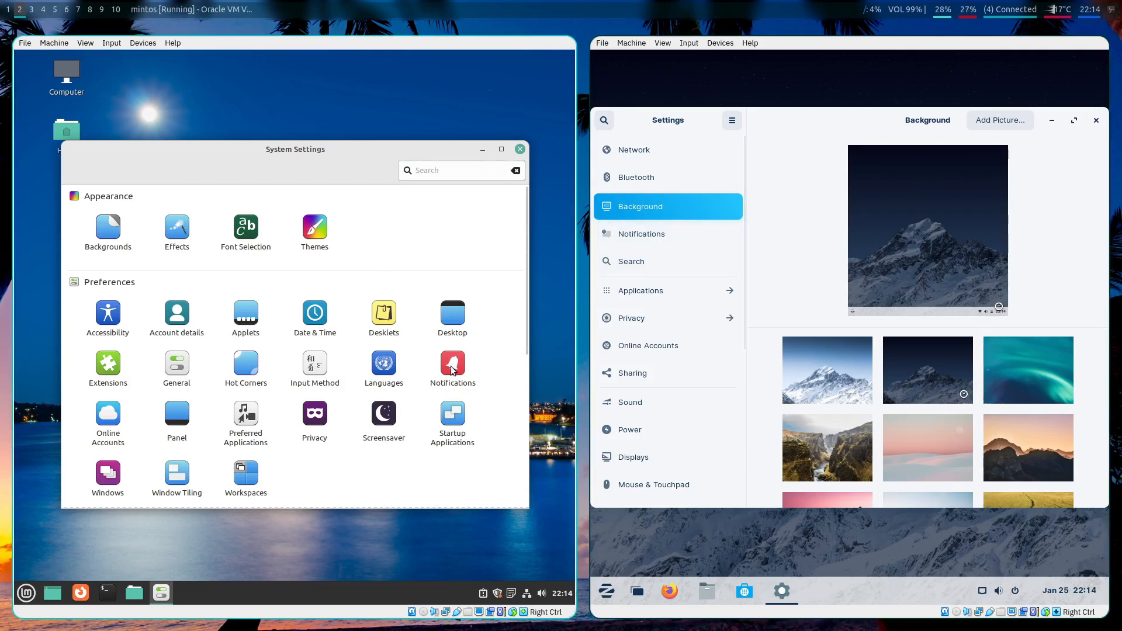
Compare Mint's privacy settings with Zorin's connectivity, location, Thunderbolt, file history and screen lock pages, and return to both settings overviews
{"action": "left_click", "coordinate": [667, 318]}
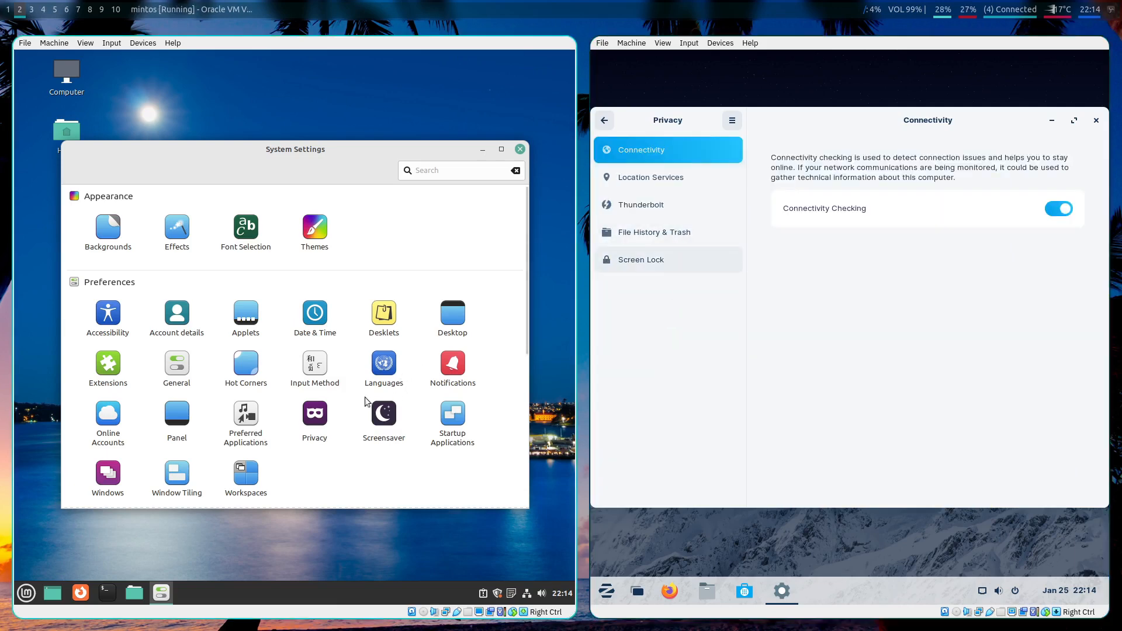
{"action": "left_click", "coordinate": [316, 416]}
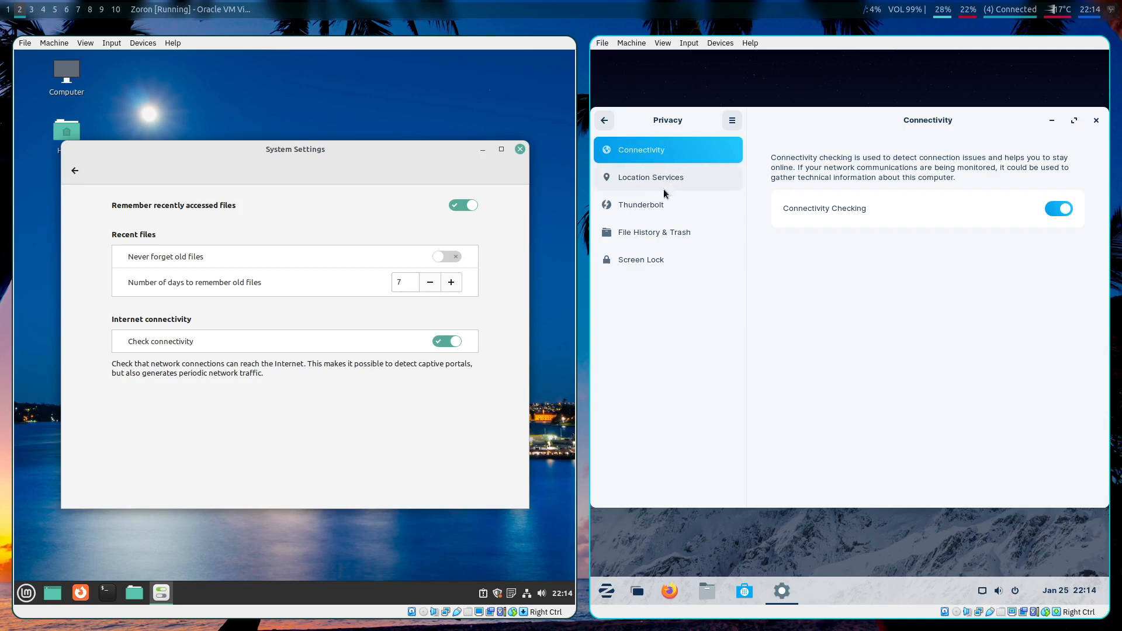
{"action": "left_click", "coordinate": [691, 189]}
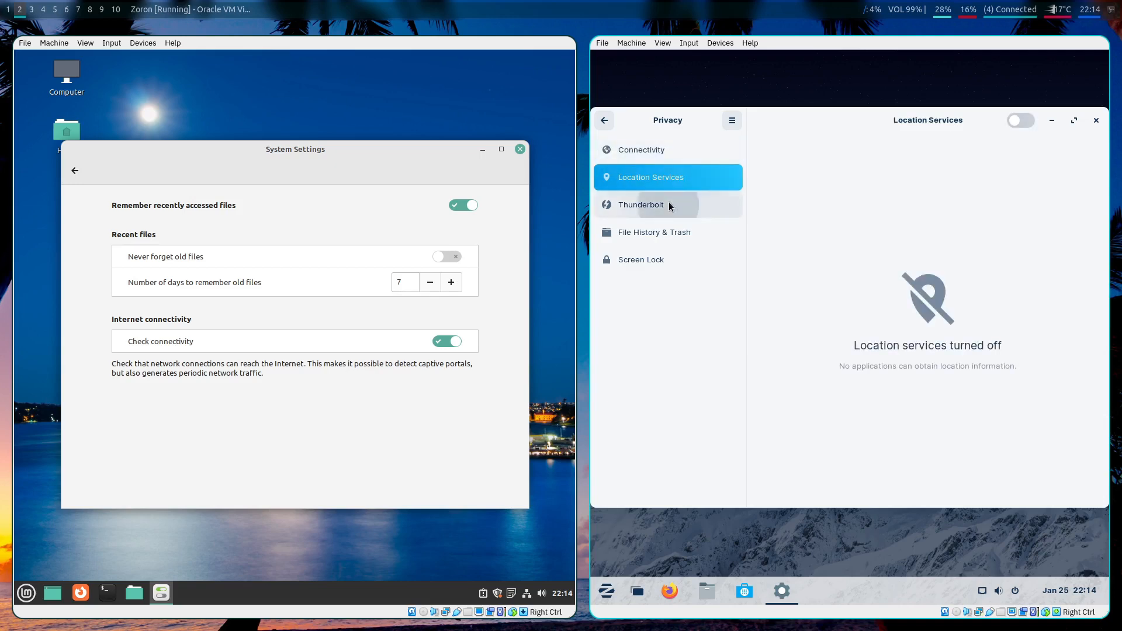
{"action": "left_click", "coordinate": [668, 201]}
{"action": "left_click", "coordinate": [640, 237]}
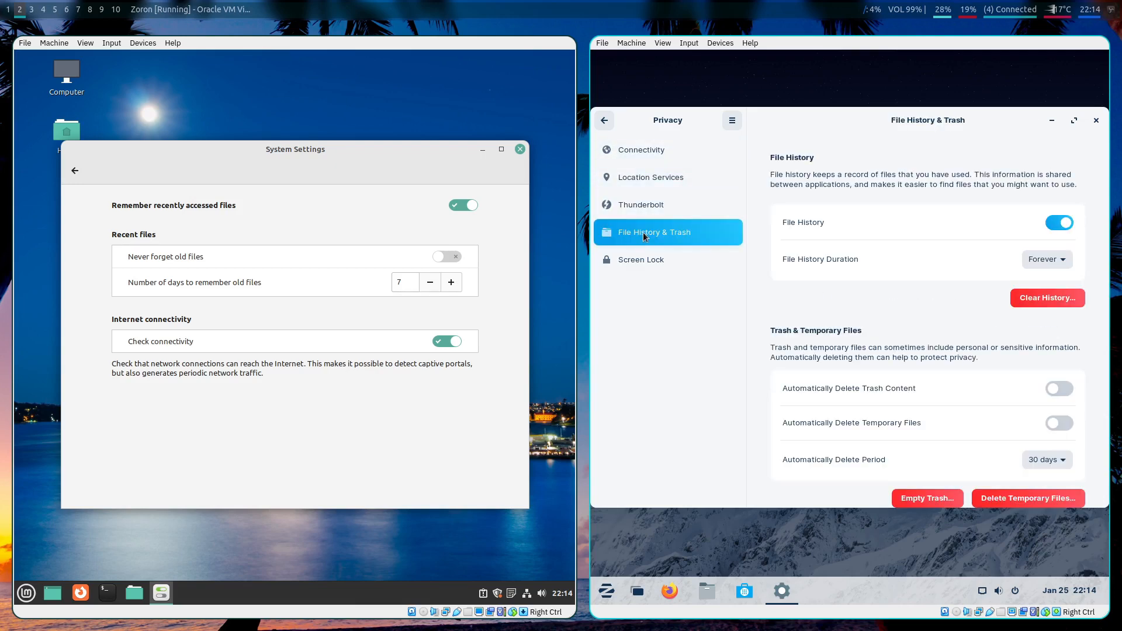
{"action": "scroll", "coordinate": [963, 161], "scroll_direction": "down", "scroll_amount": 1}
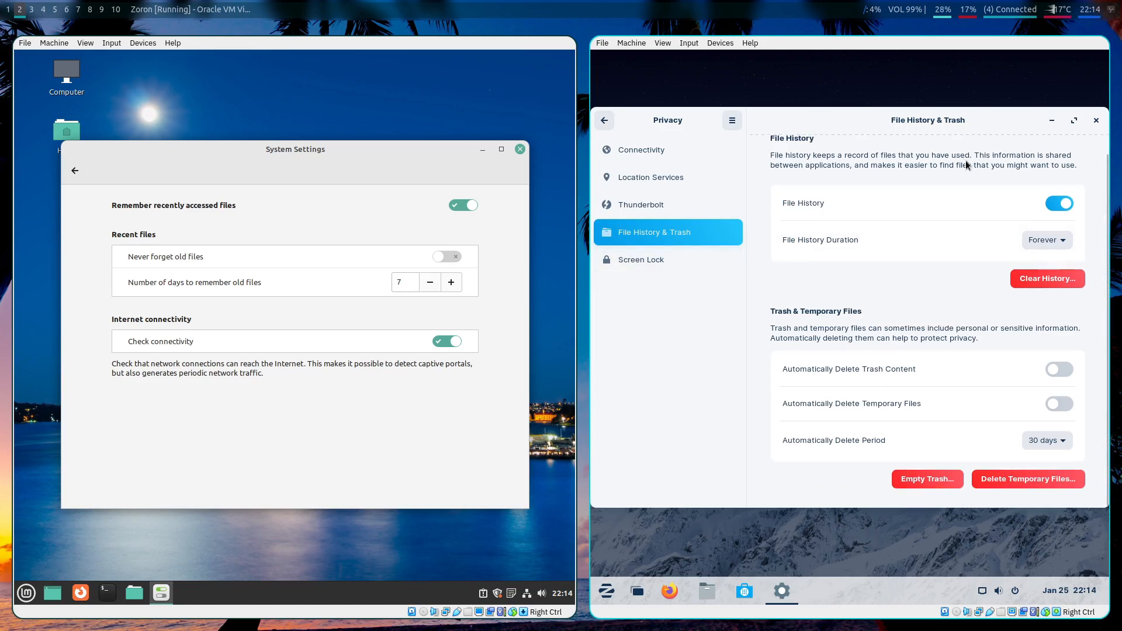
{"action": "left_click", "coordinate": [683, 256]}
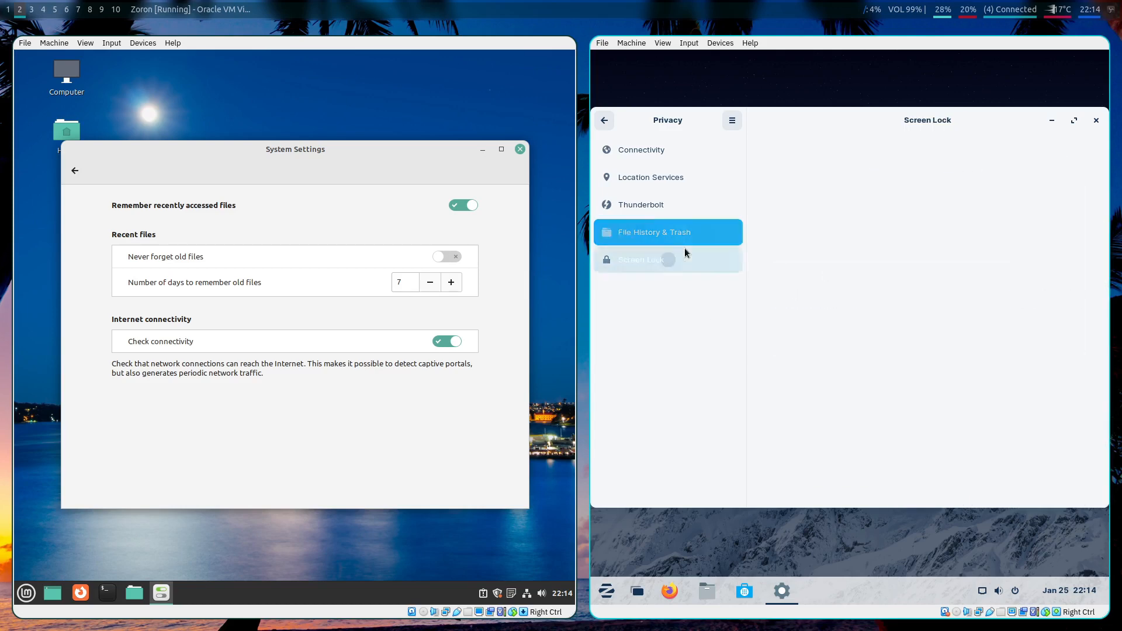
{"action": "left_click", "coordinate": [605, 120]}
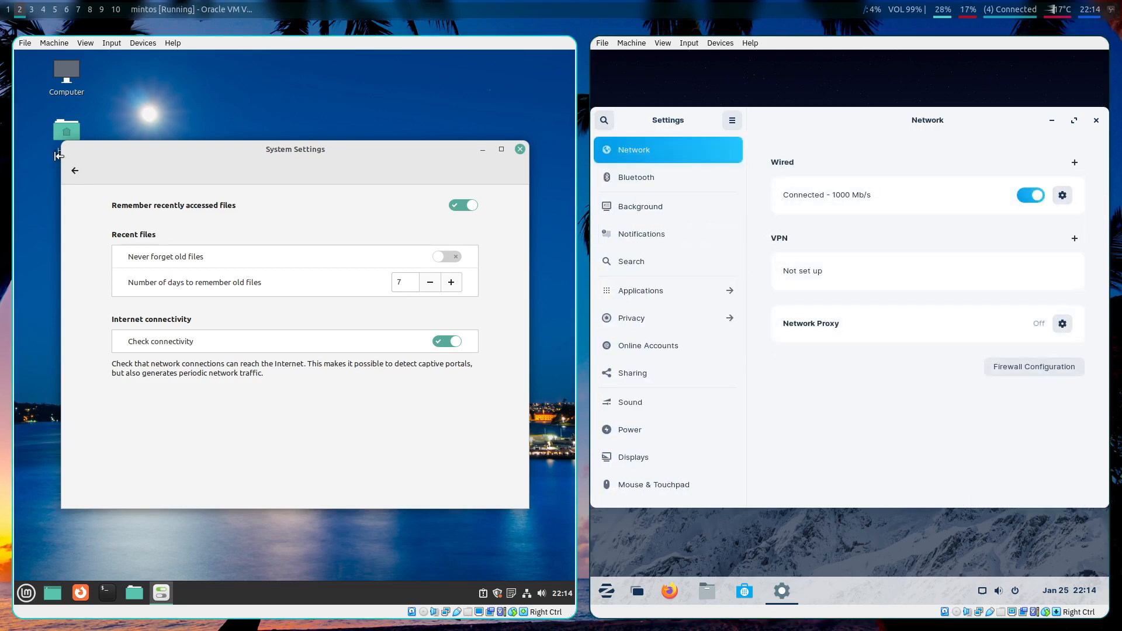
{"action": "left_click", "coordinate": [75, 172]}
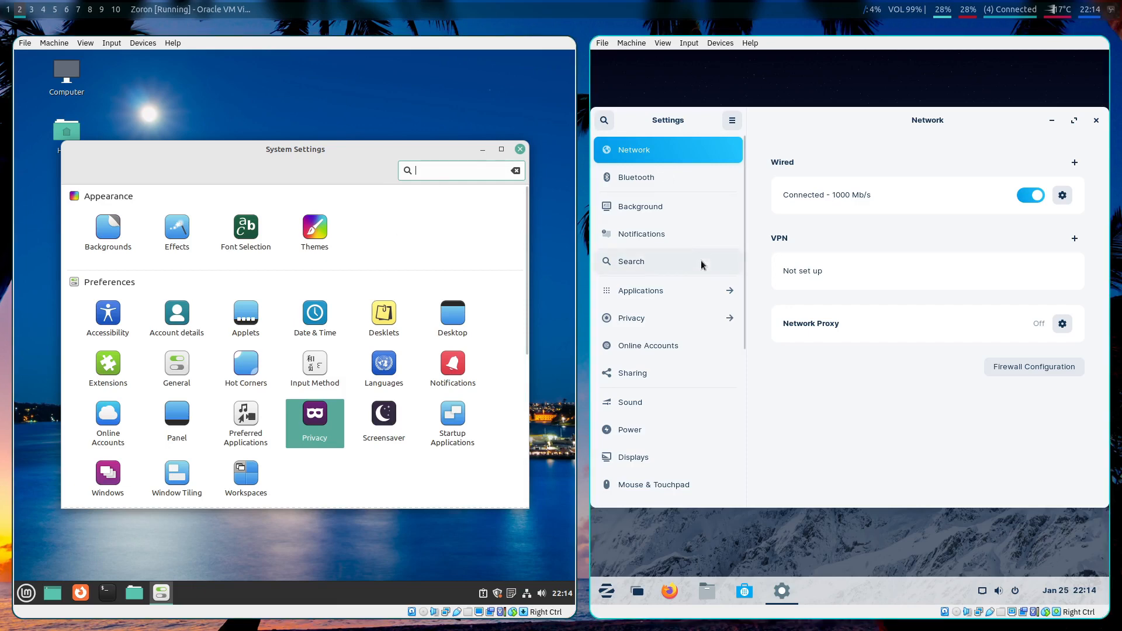
Compare Zorin's per-application settings with Mint's applets and extensions pages, and return to both settings overviews
{"action": "scroll", "coordinate": [685, 228], "scroll_direction": "down", "scroll_amount": 1}
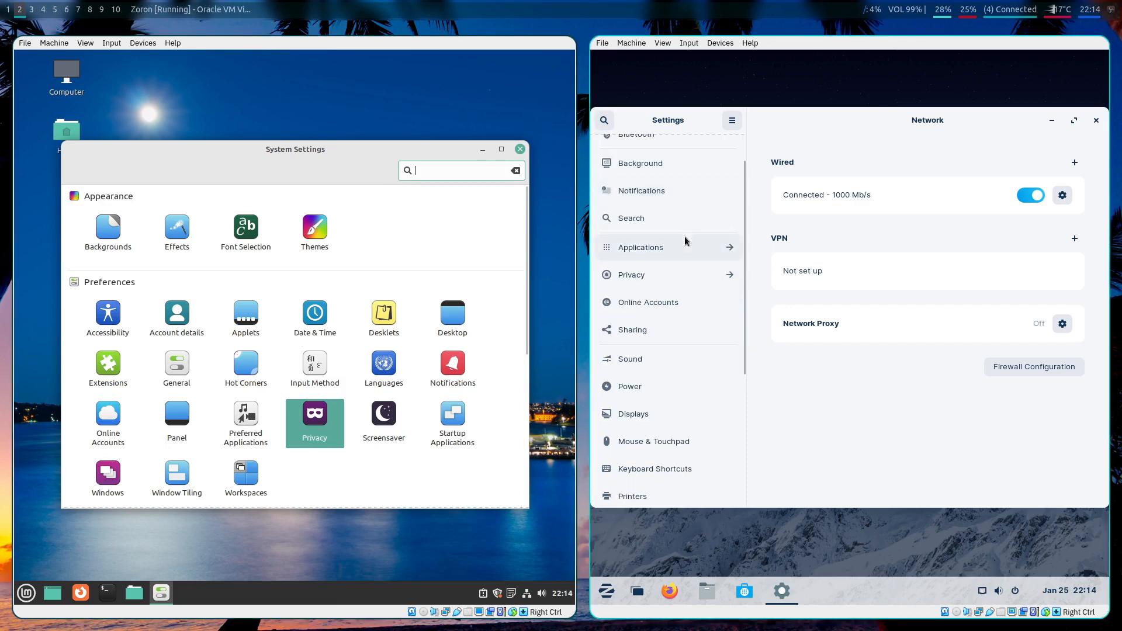
{"action": "scroll", "coordinate": [688, 228], "scroll_direction": "down", "scroll_amount": 1}
{"action": "left_click", "coordinate": [694, 201]}
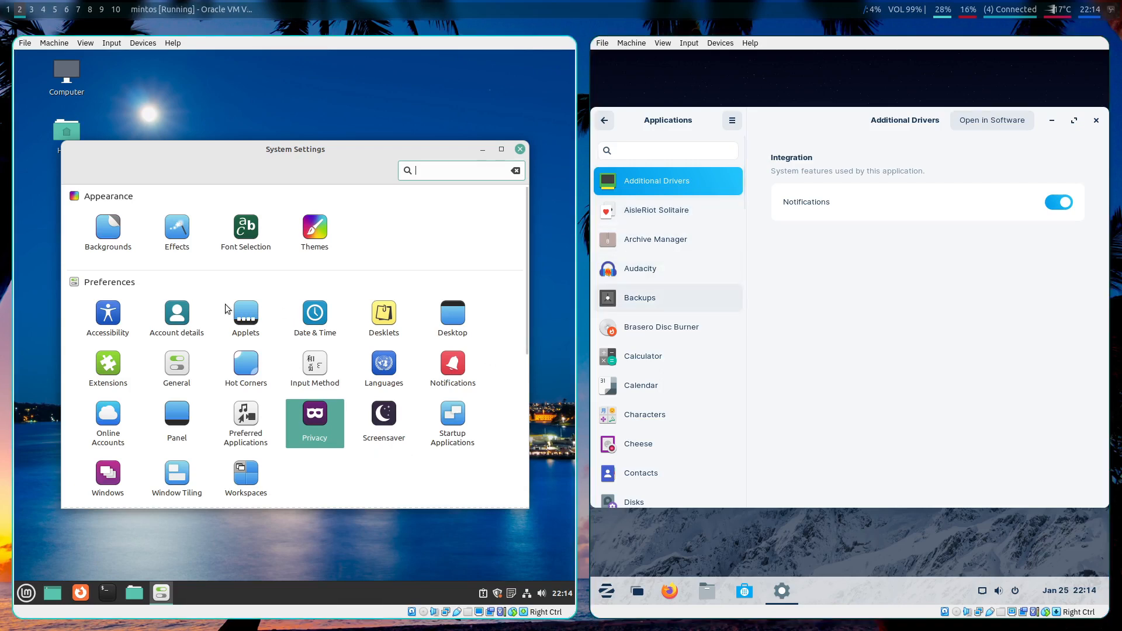
{"action": "left_click", "coordinate": [257, 317]}
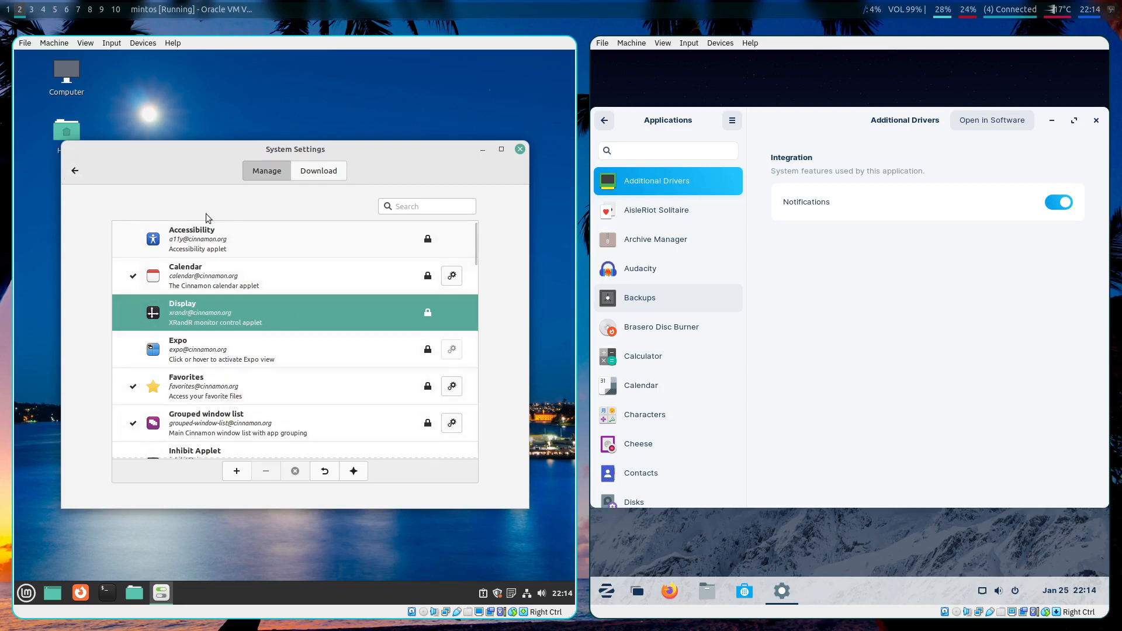
{"action": "left_click", "coordinate": [74, 170]}
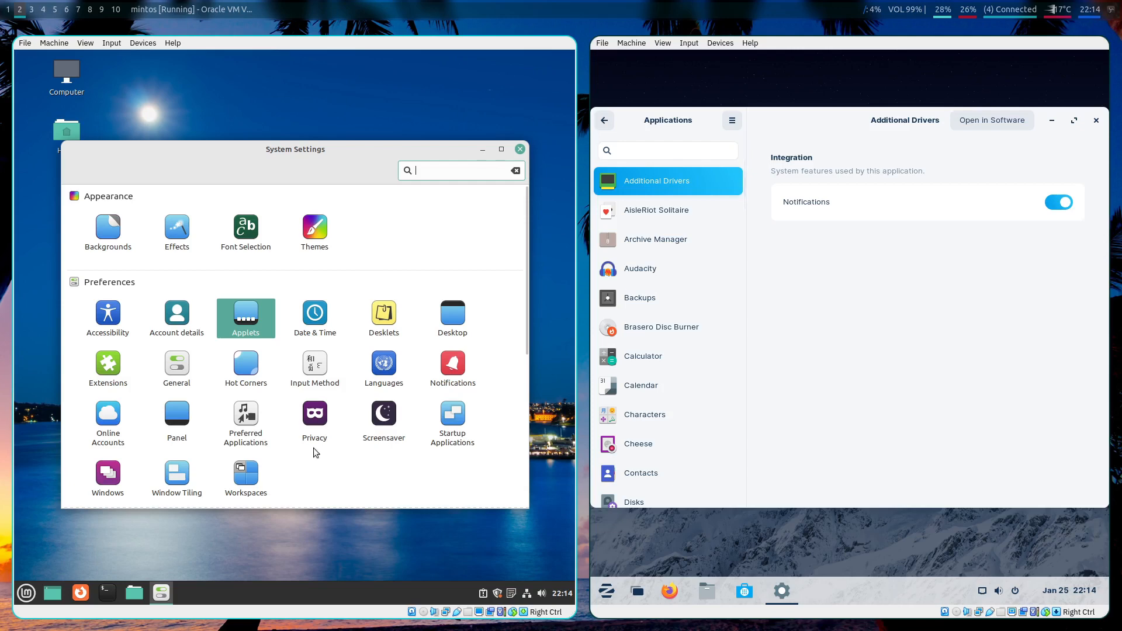
{"action": "left_click", "coordinate": [112, 373]}
{"action": "left_click", "coordinate": [74, 171]}
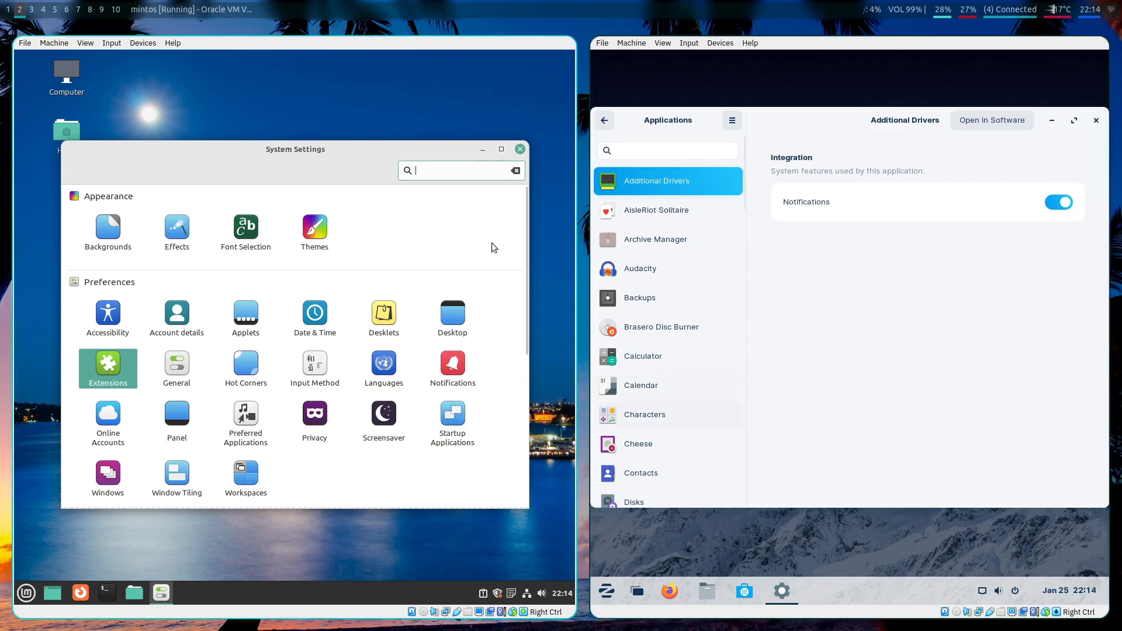
{"action": "left_click", "coordinate": [604, 120]}
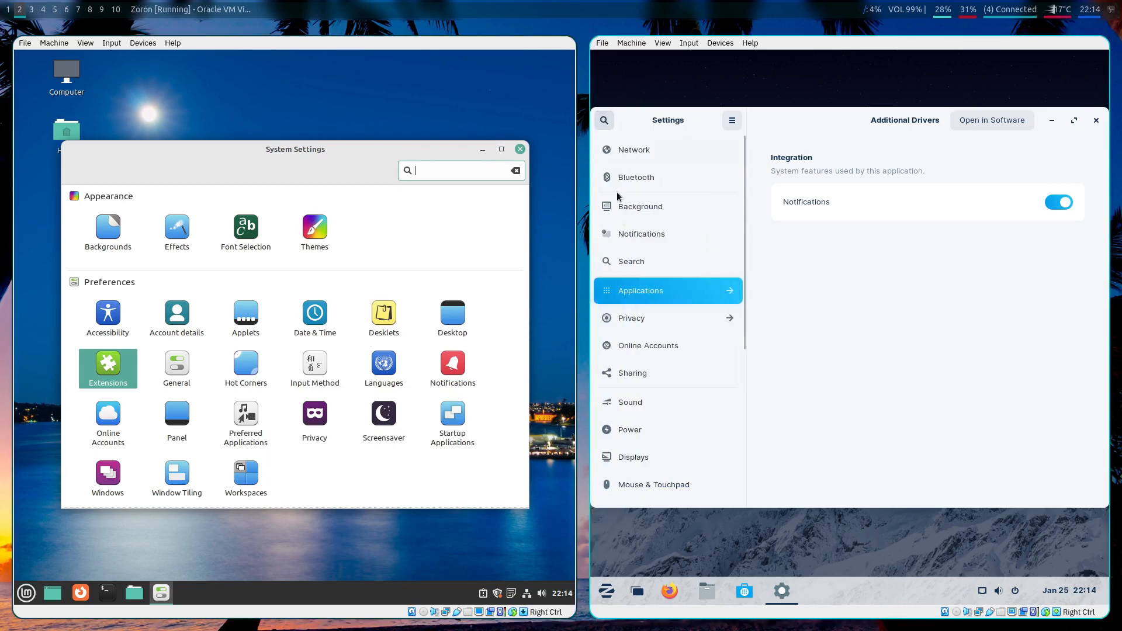
Try the Mint-X window borders in Mint's theme settings and switch back to Mint-Y
{"action": "left_click", "coordinate": [324, 243]}
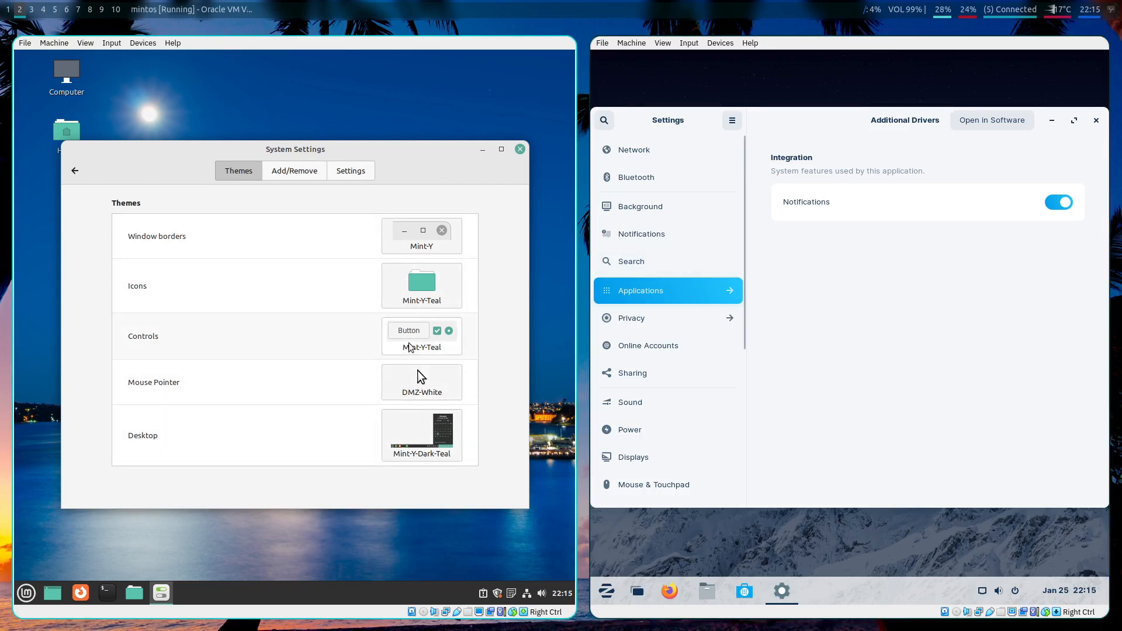
{"action": "left_click", "coordinate": [424, 241]}
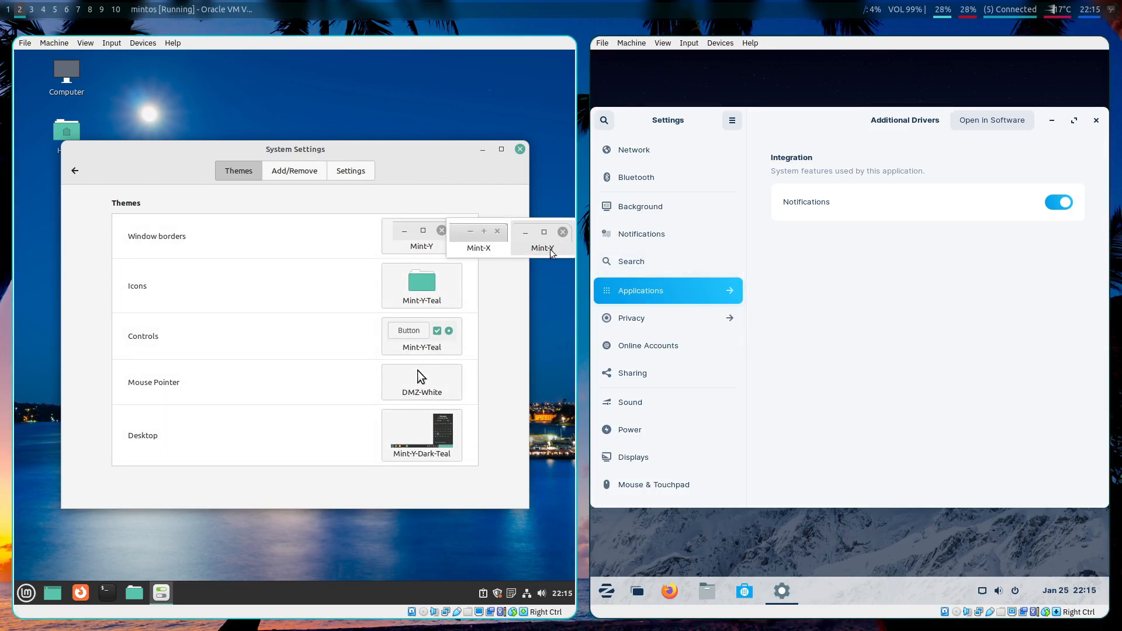
{"action": "left_click", "coordinate": [477, 240]}
{"action": "left_click", "coordinate": [453, 235]}
{"action": "left_click", "coordinate": [525, 240]}
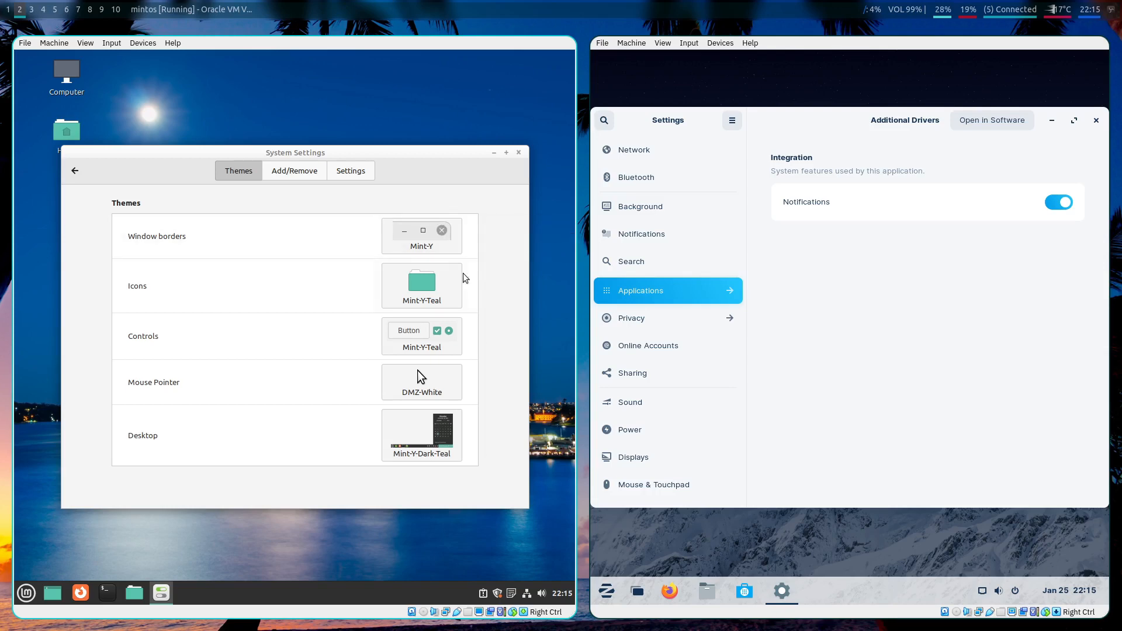
Look through Mint's available icon, control and desktop themes without choosing any
{"action": "left_click", "coordinate": [457, 279]}
{"action": "left_click", "coordinate": [228, 295]}
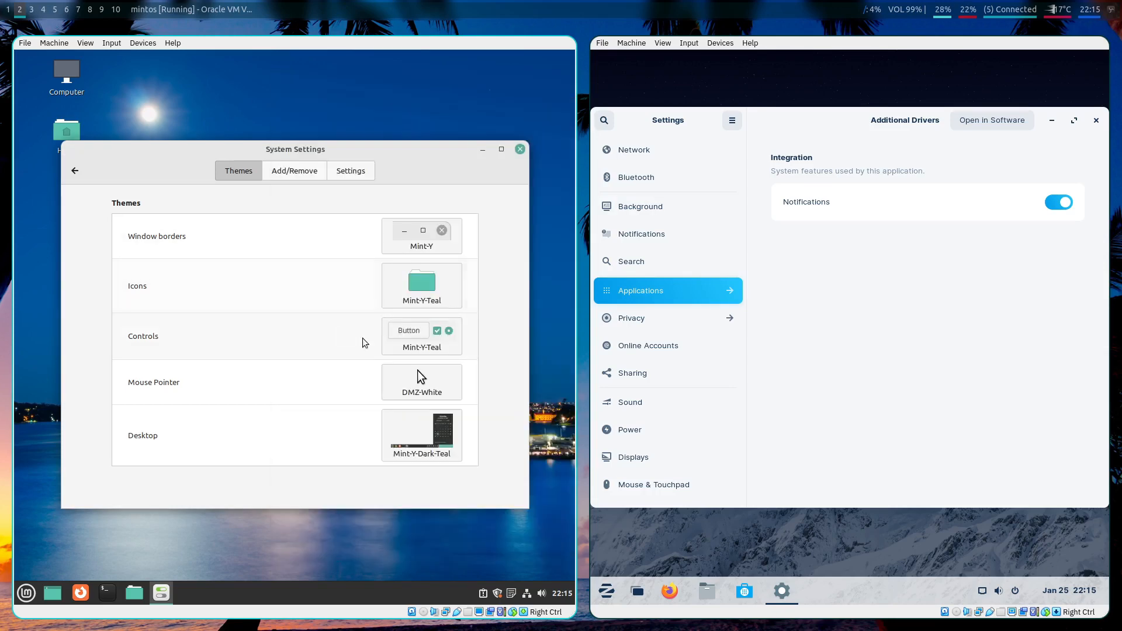
{"action": "left_click", "coordinate": [421, 336]}
{"action": "left_click", "coordinate": [336, 366]}
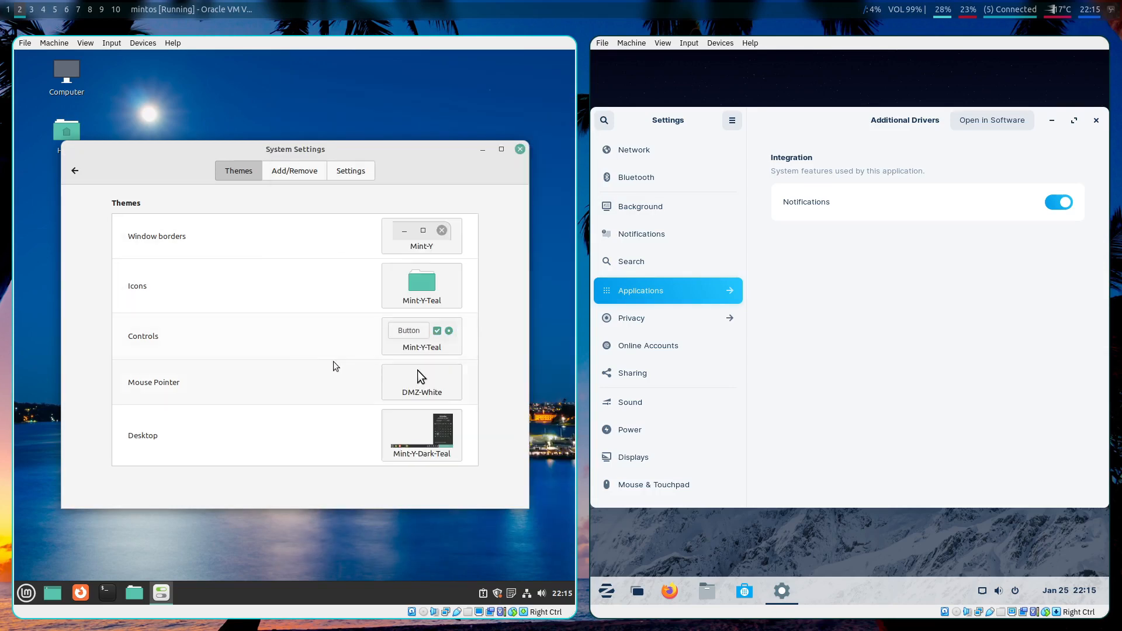
{"action": "left_click", "coordinate": [408, 412]}
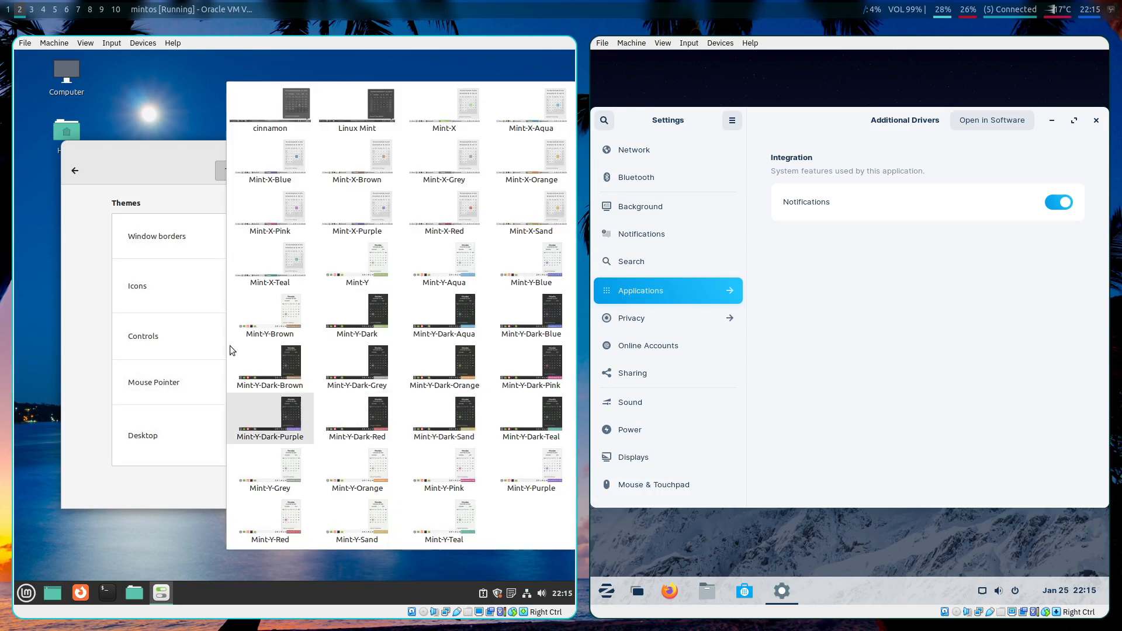
{"action": "left_click", "coordinate": [209, 324]}
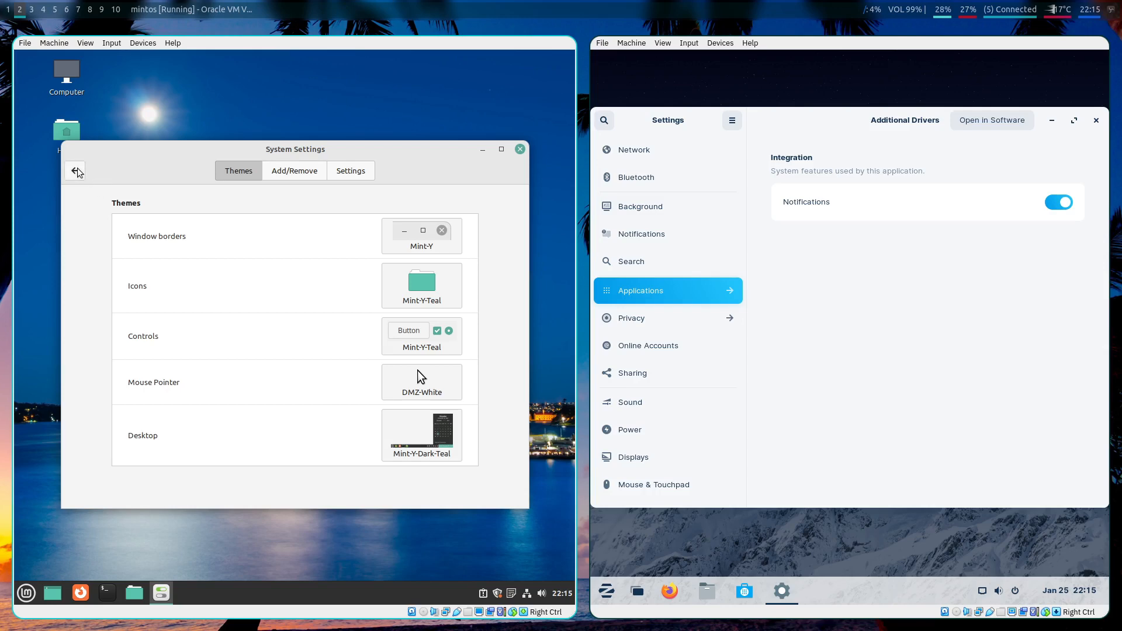
Try the Mint-X-Aqua desktop theme, view the application menu with it, and restore Mint-Y-Dark-Teal
{"action": "left_click", "coordinate": [412, 453]}
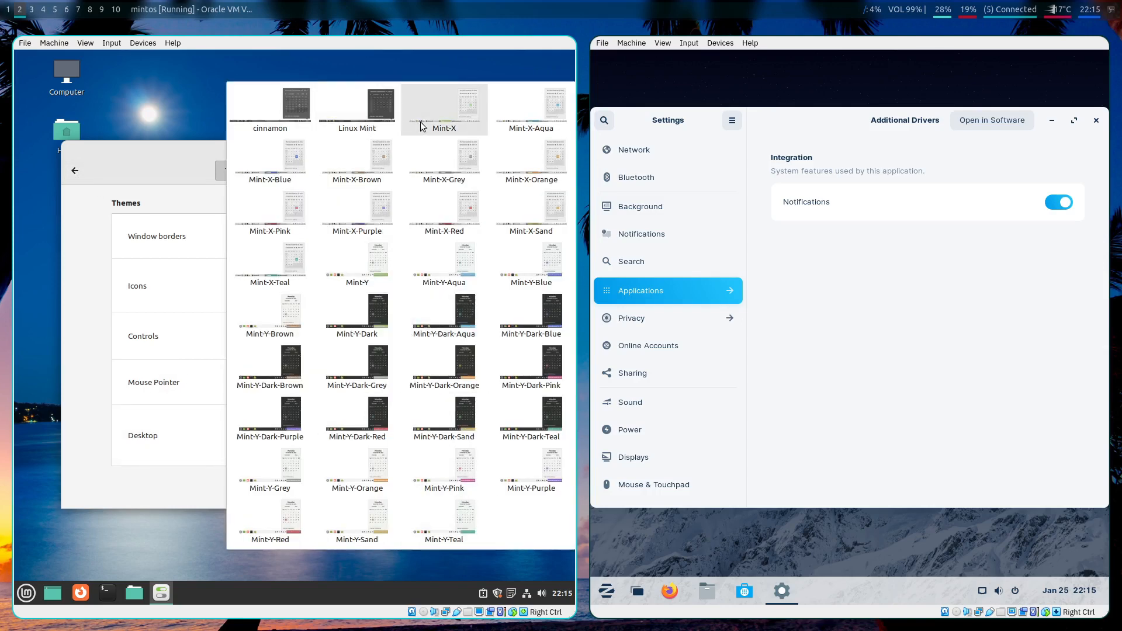
{"action": "left_click", "coordinate": [521, 126]}
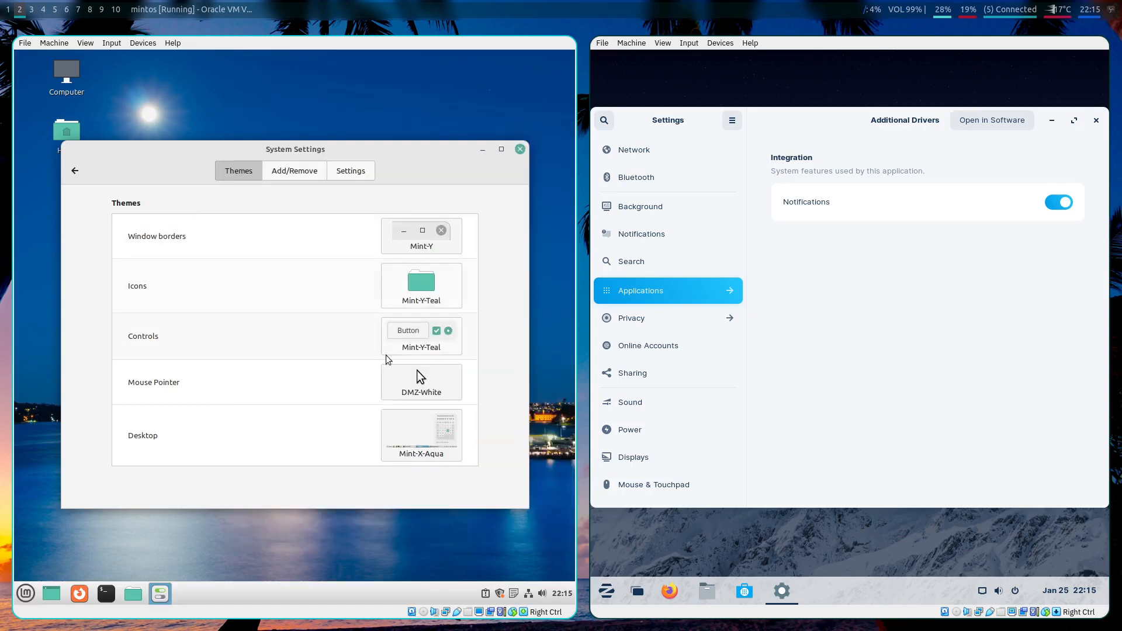
{"action": "left_click", "coordinate": [26, 592]}
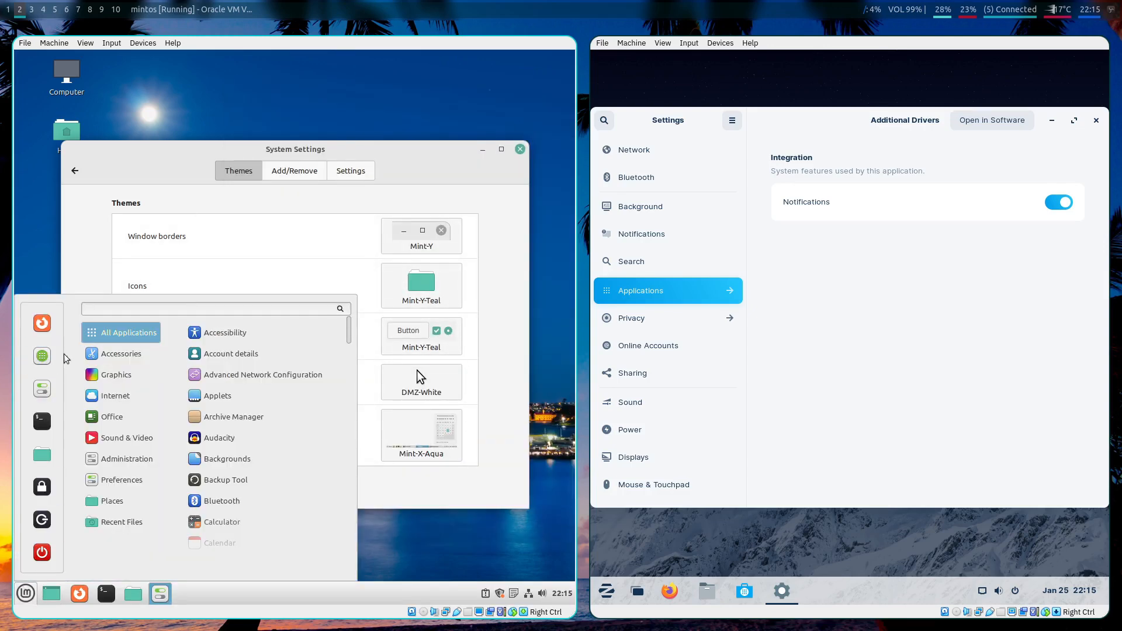
{"action": "left_click", "coordinate": [378, 228]}
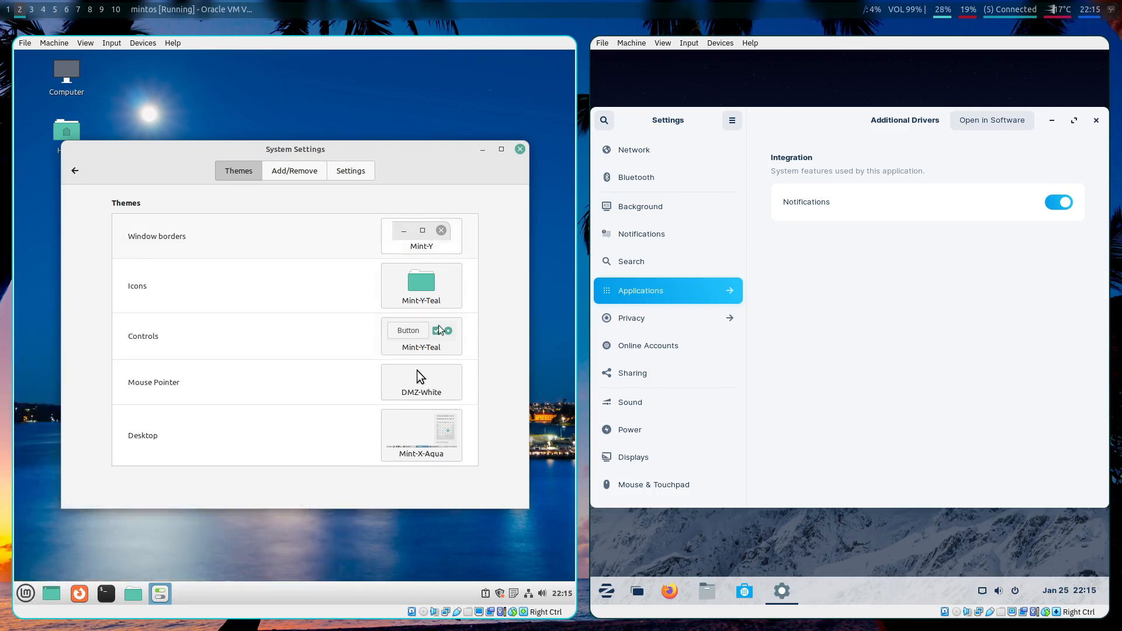
{"action": "left_click", "coordinate": [425, 453]}
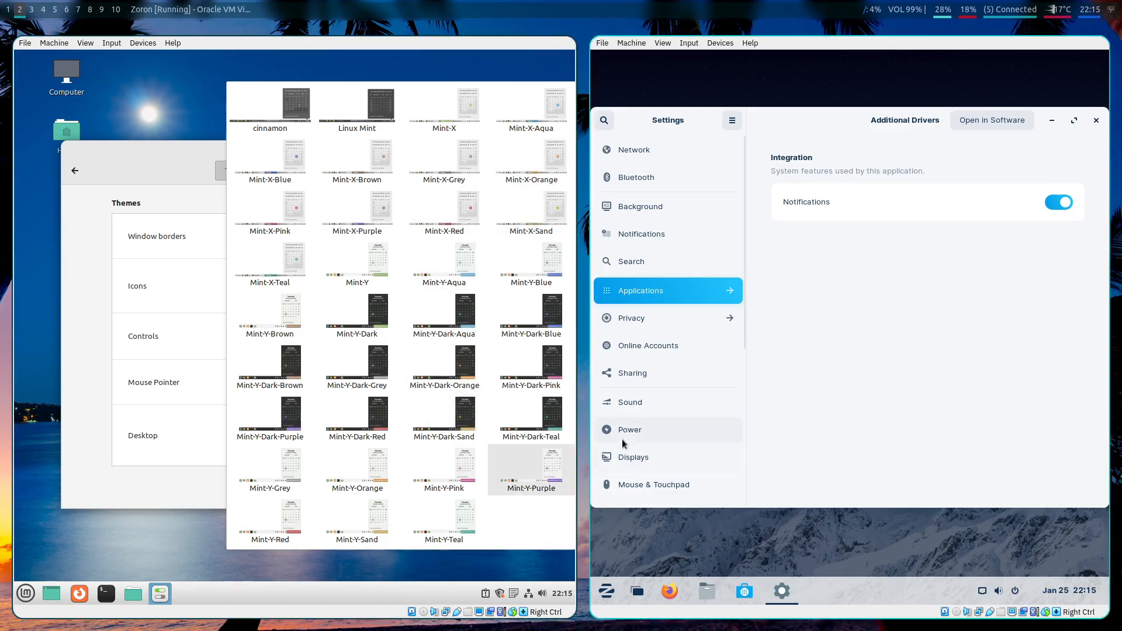
{"action": "left_click", "coordinate": [531, 418]}
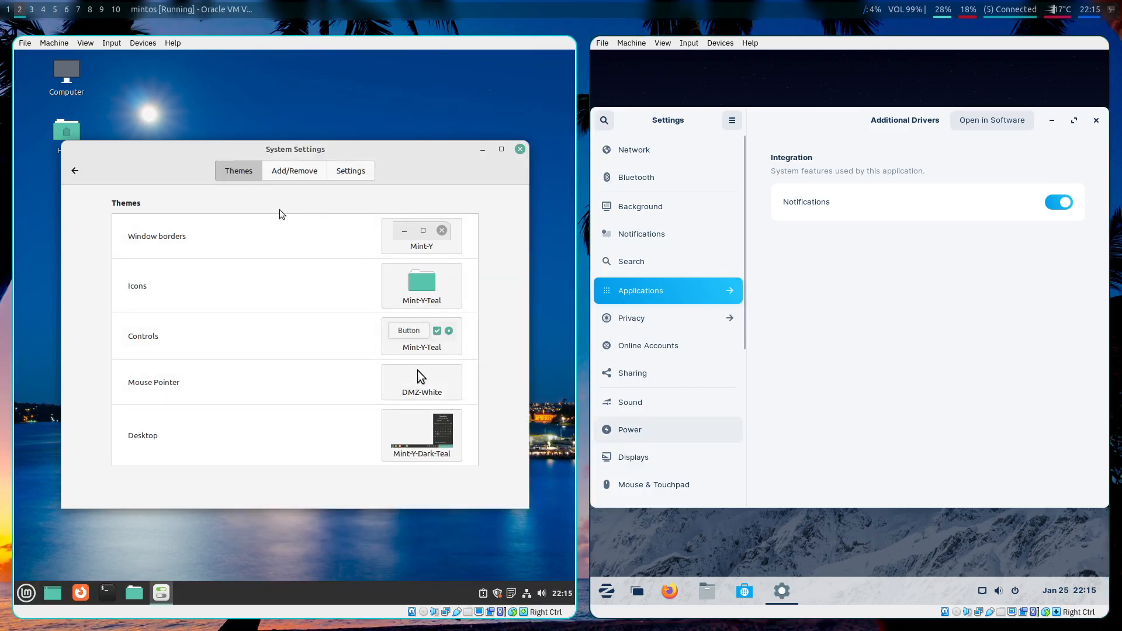
{"action": "left_click", "coordinate": [75, 170]}
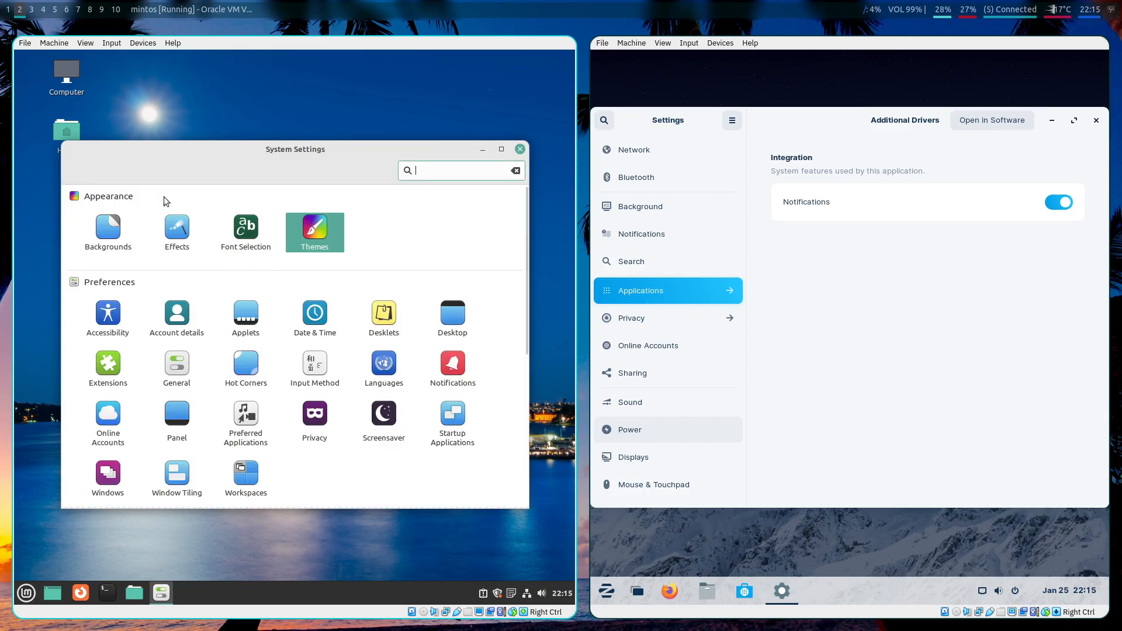
{"action": "left_click", "coordinate": [192, 234]}
{"action": "left_click", "coordinate": [230, 236]}
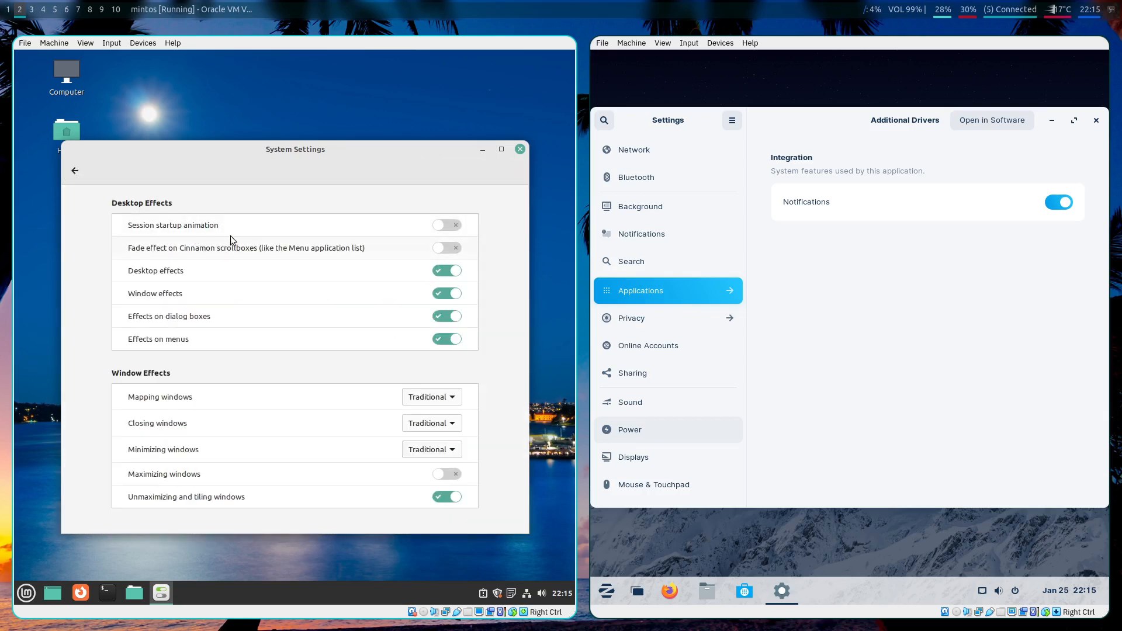
{"action": "left_click", "coordinate": [233, 234]}
{"action": "left_click", "coordinate": [275, 262]}
{"action": "left_click", "coordinate": [282, 271]}
{"action": "left_click", "coordinate": [520, 149]}
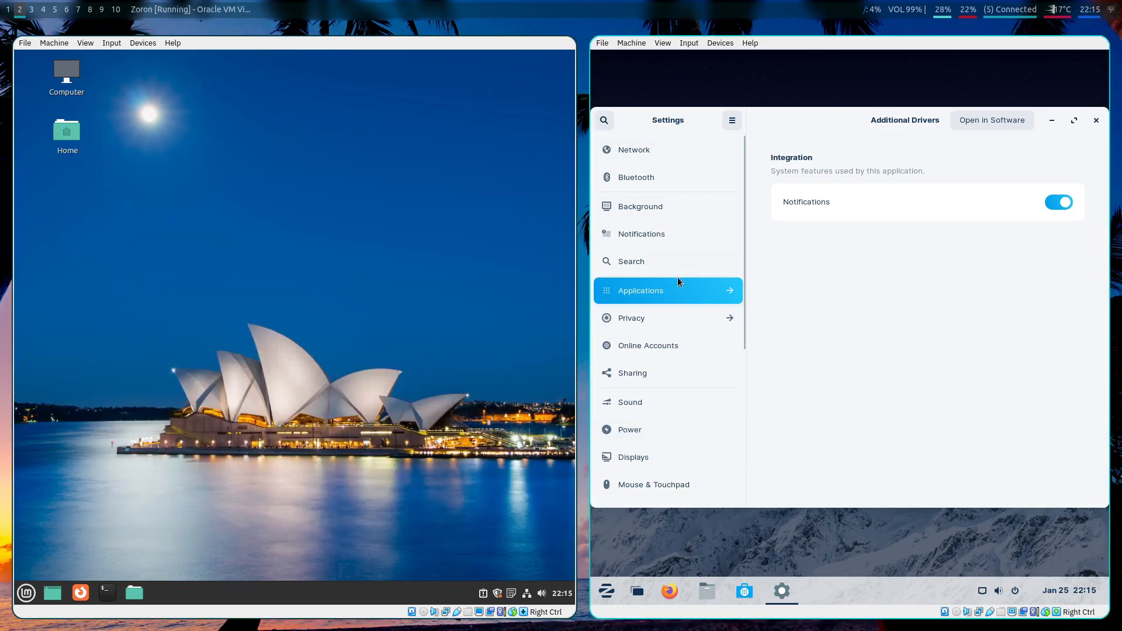
{"action": "left_click", "coordinate": [655, 412]}
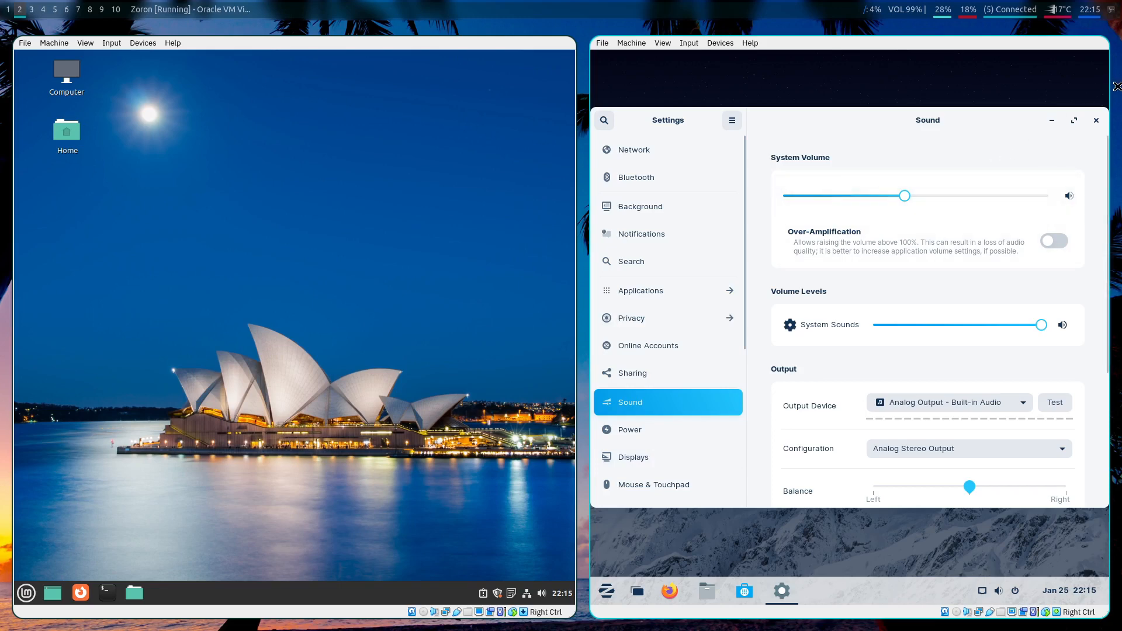
{"action": "left_click", "coordinate": [1093, 126]}
Open a terminal in both the Zorin and Mint virtual machines
{"action": "left_click", "coordinate": [617, 583]}
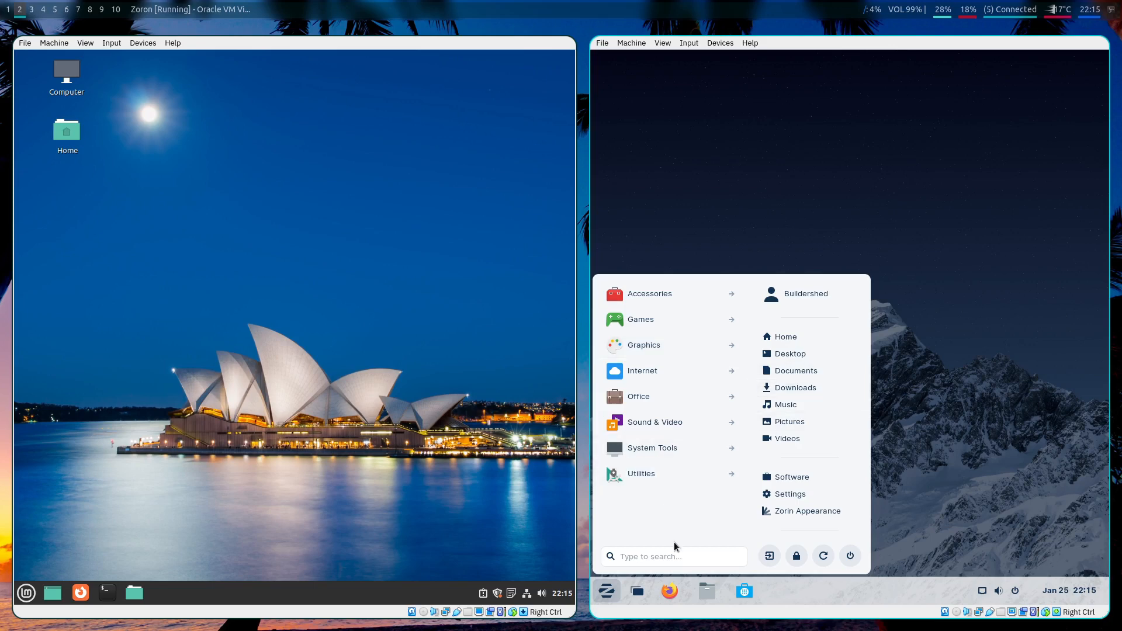
{"action": "left_click", "coordinate": [674, 562]}
{"action": "type", "text": "terminal"}
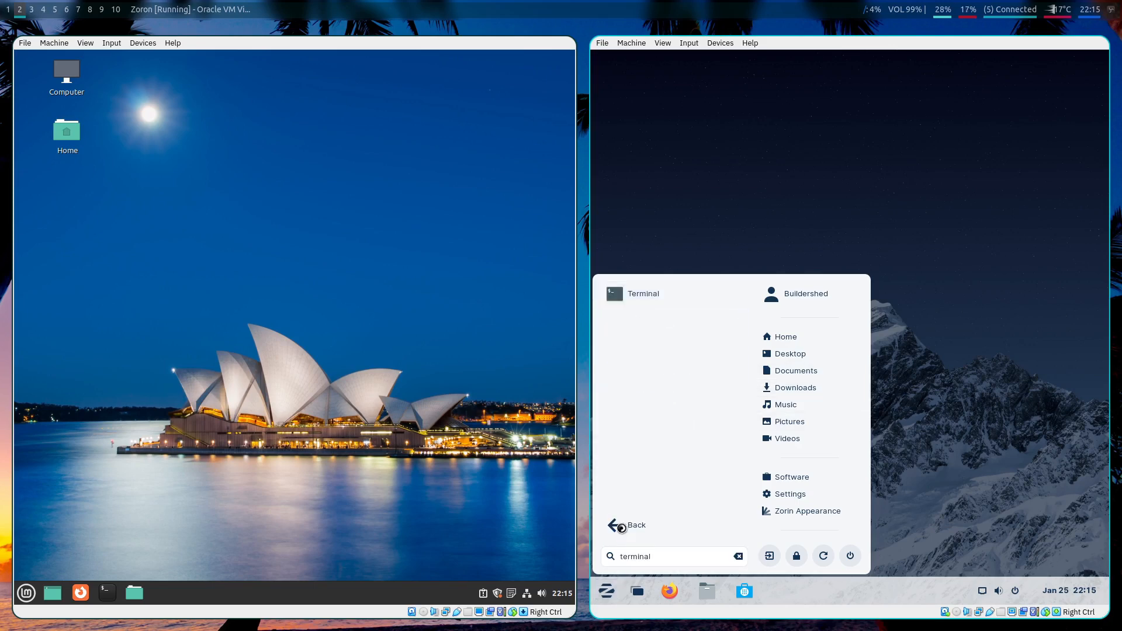
{"action": "key", "text": "Return"}
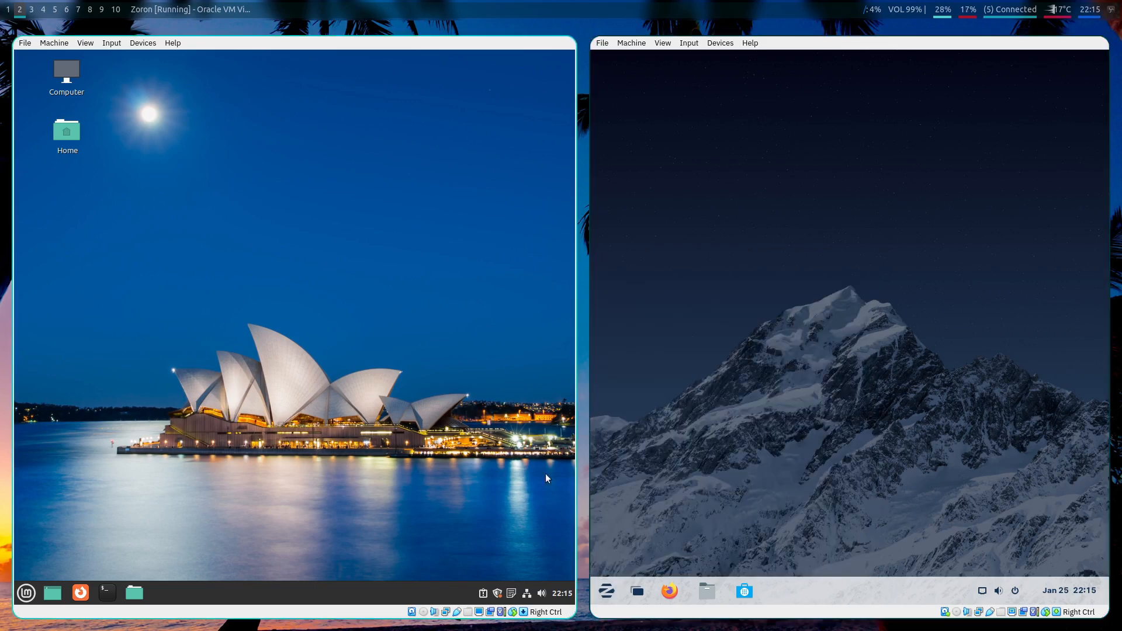
{"action": "left_click", "coordinate": [107, 592]}
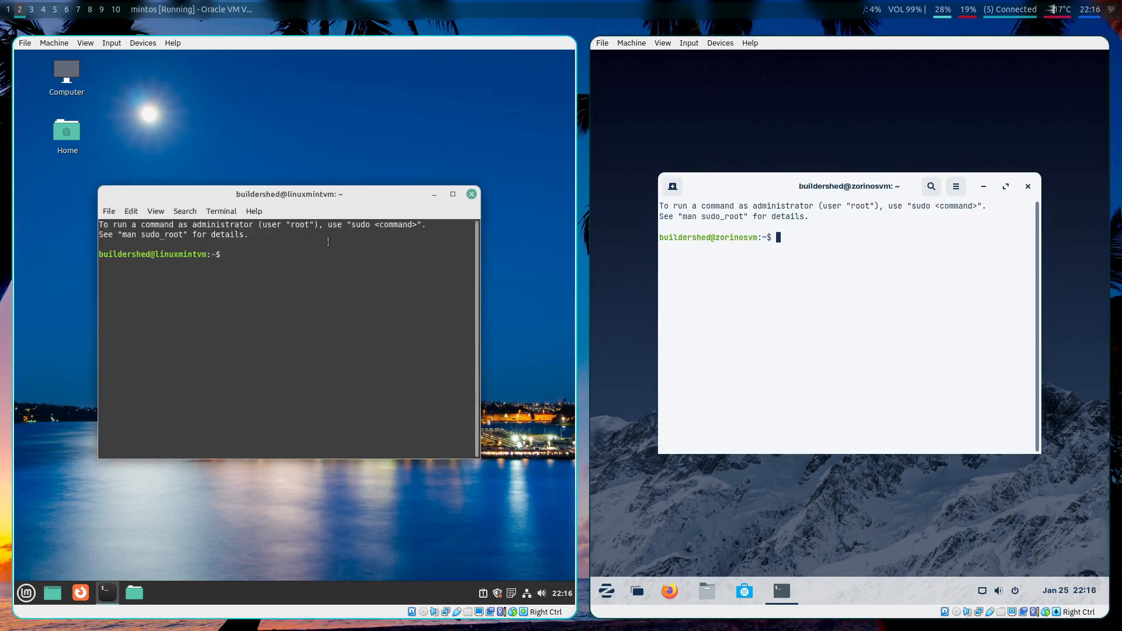
Run "sudo apt install gnome" in Mint's terminal, enter the account password, and answer the continue prompt with y
{"action": "type", "text": "sudo apt install"}
{"action": "type", "text": "gnome"}
{"action": "key", "text": "Return"}
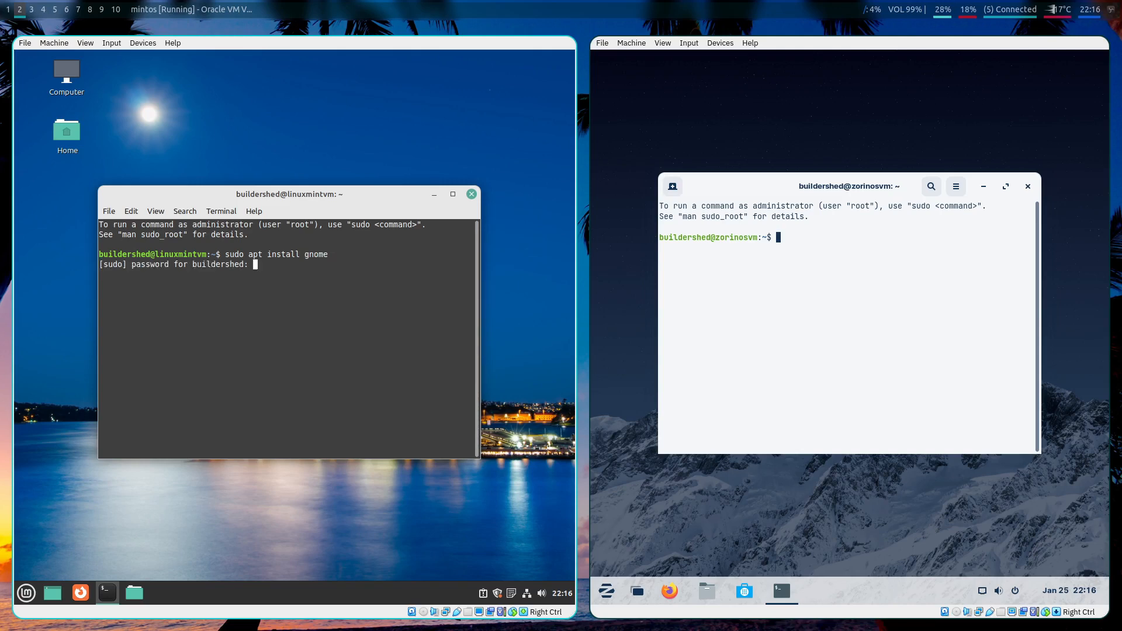
{"action": "type", "text": "**********"}
{"action": "key", "text": "Return"}
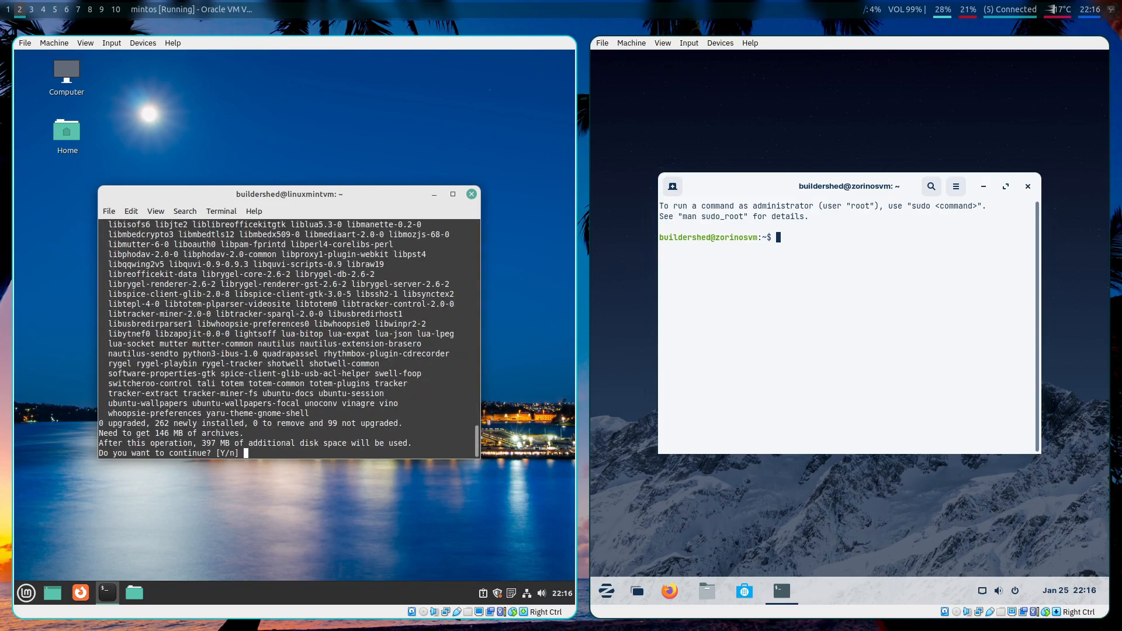
{"action": "type", "text": "y"}
Run "sudo apt install gnome" in Zorin's terminal with the account password, and start the installation in both terminals
{"action": "left_click", "coordinate": [872, 286]}
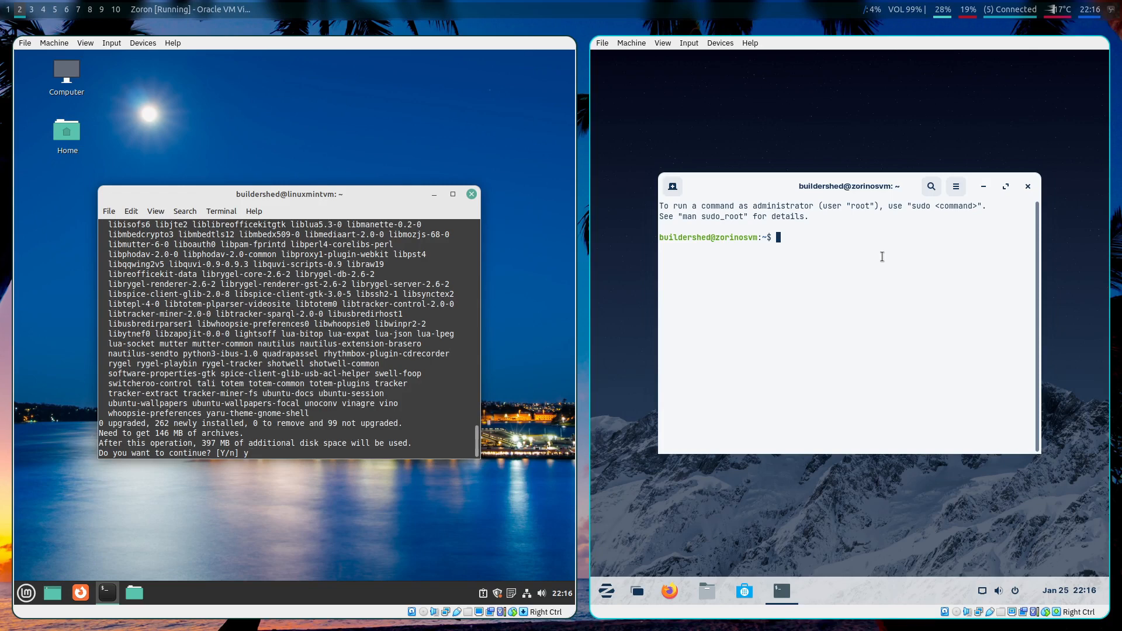
{"action": "type", "text": "sudo apt install gnome"}
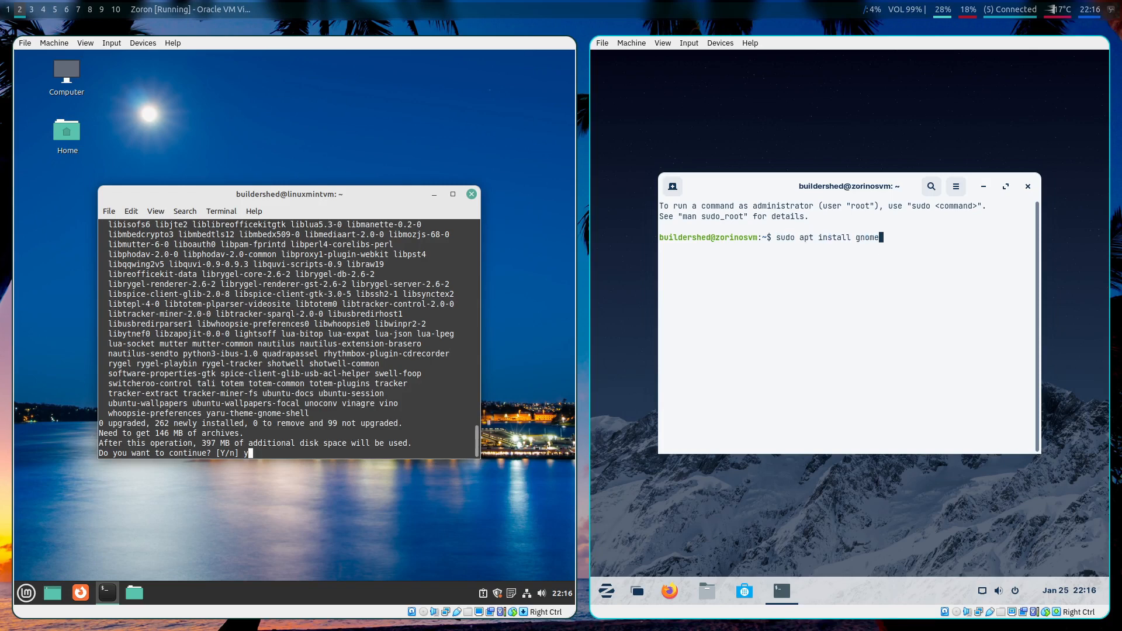
{"action": "key", "text": "Return"}
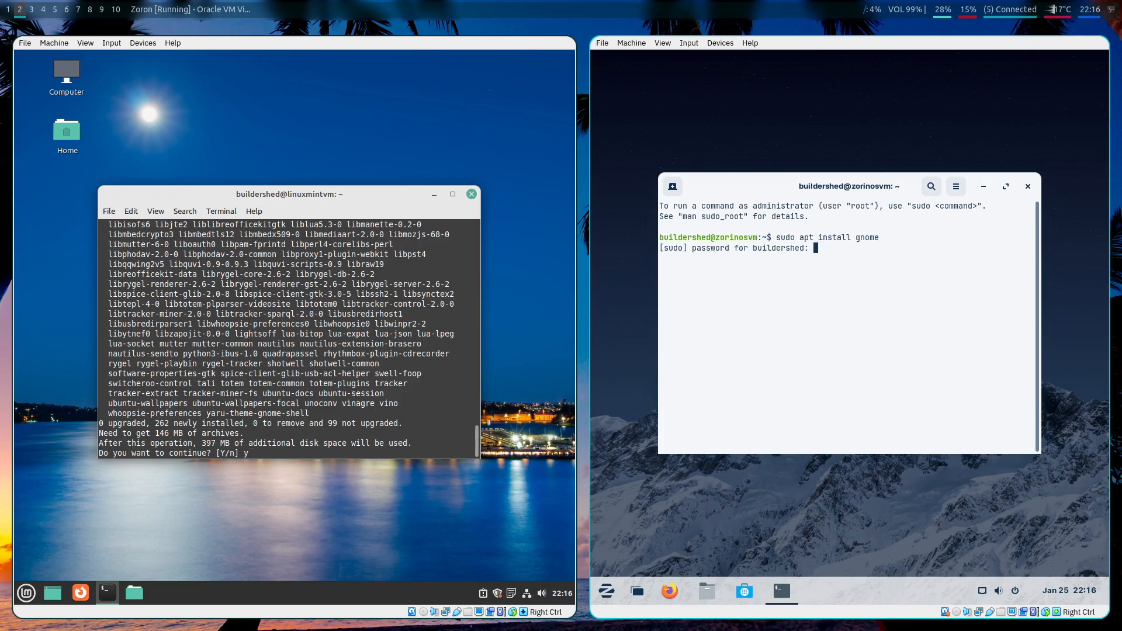
{"action": "type", "text": "**********"}
{"action": "key", "text": "Return"}
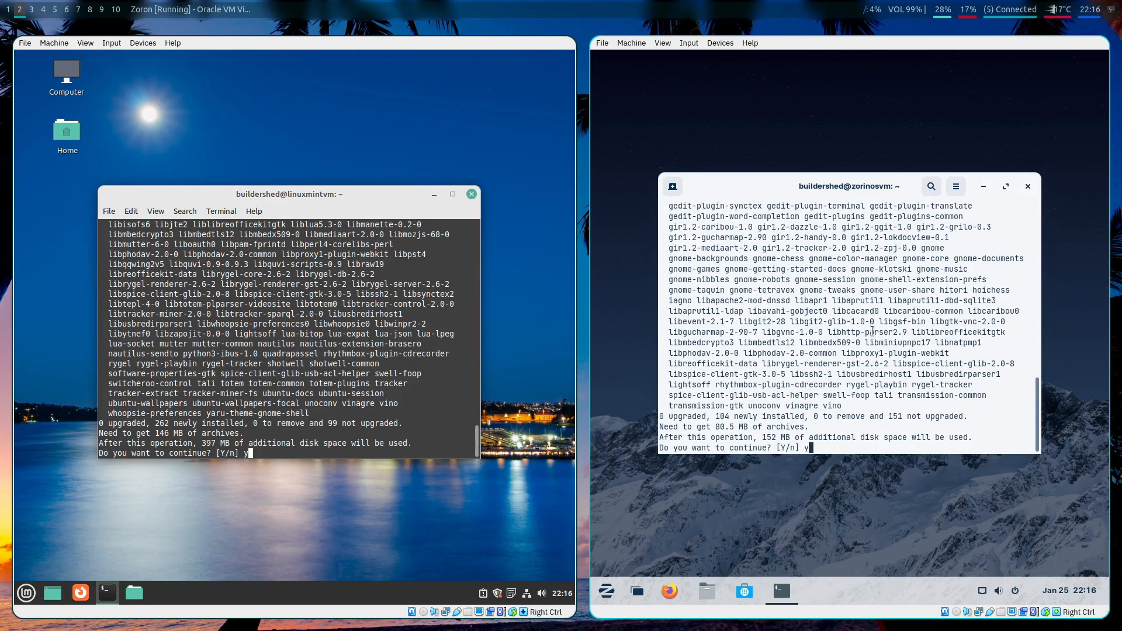
{"action": "key", "text": "Return"}
{"action": "key", "text": "Return"}
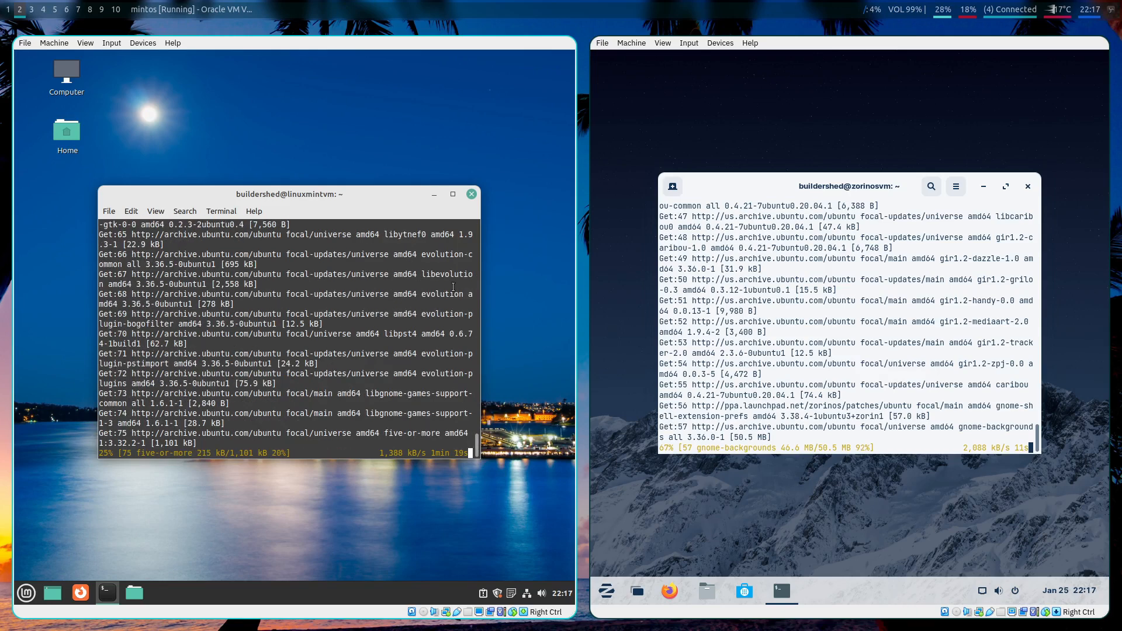
View Mint's application menu while the packages download, close it, and switch to workspace 9
{"action": "left_click", "coordinate": [26, 592]}
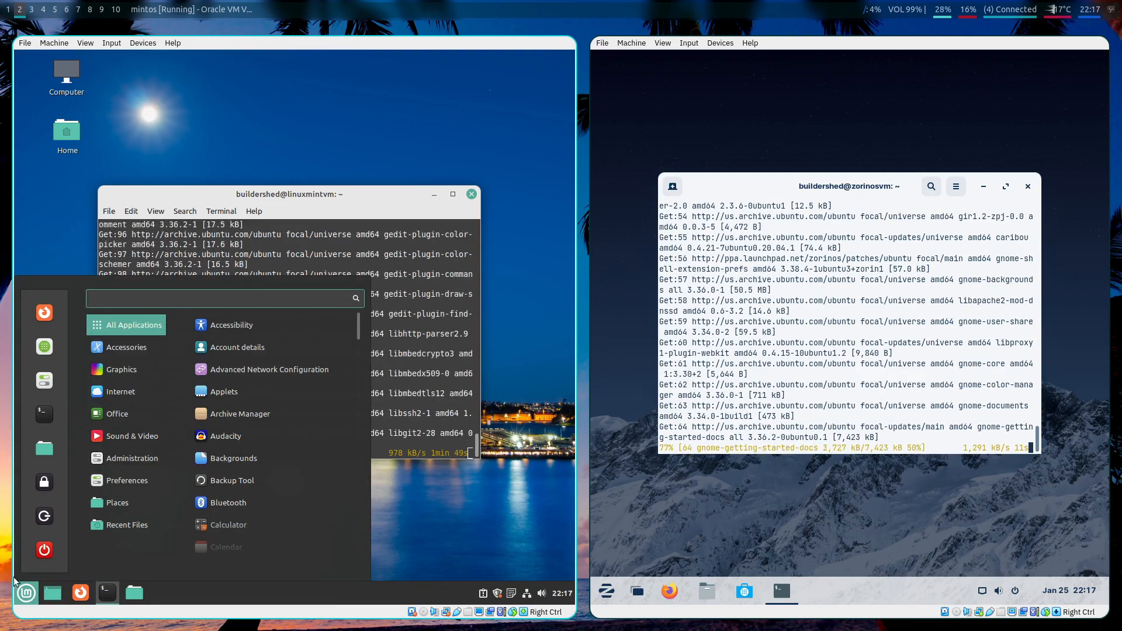
{"action": "left_click", "coordinate": [37, 592]}
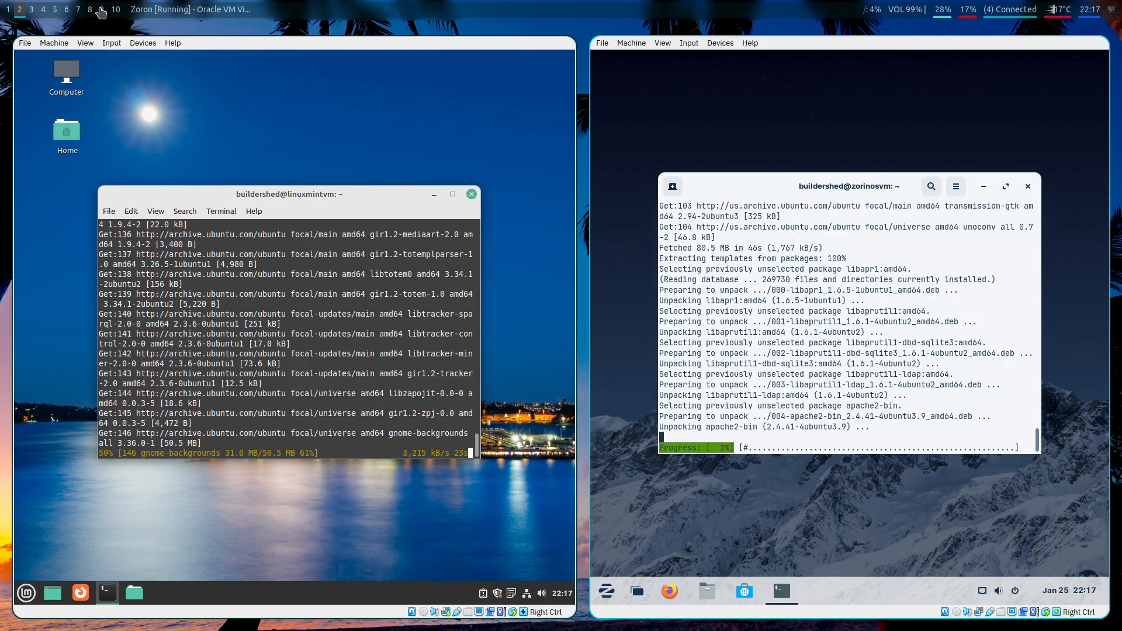
{"action": "left_click", "coordinate": [101, 10]}
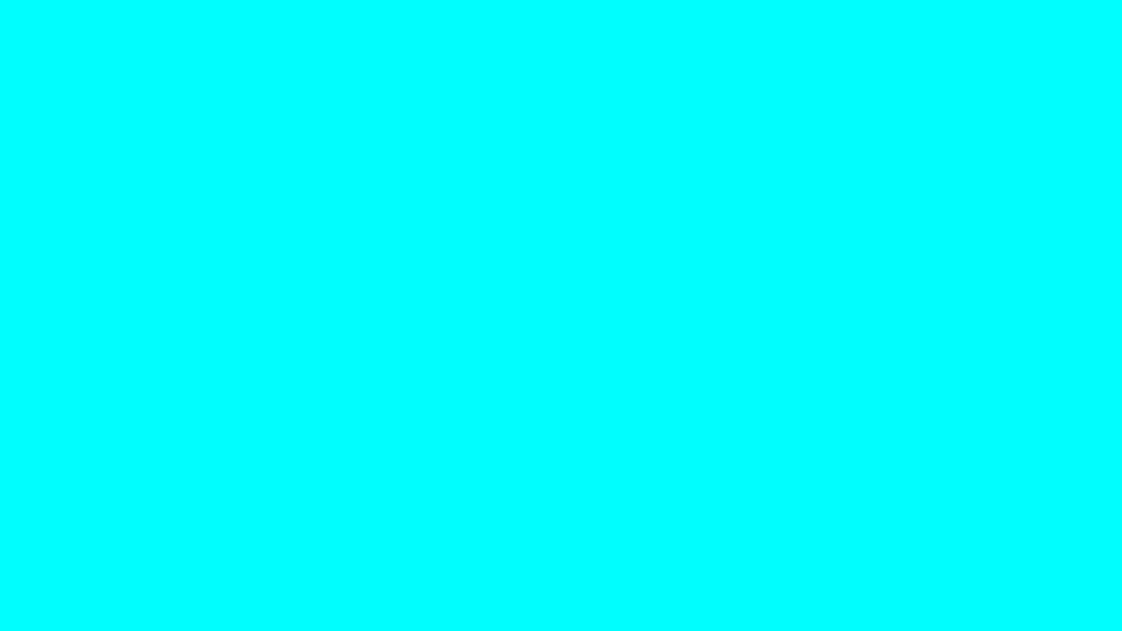